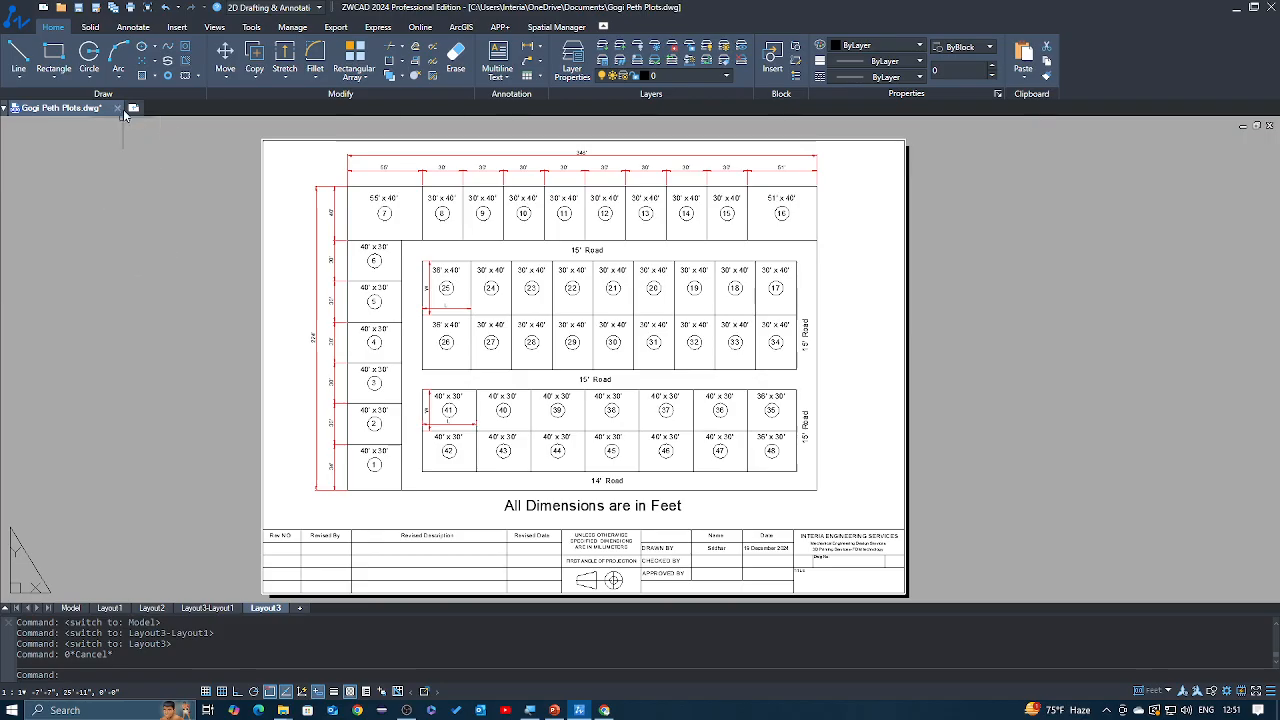
pyautogui.click(15, 31)
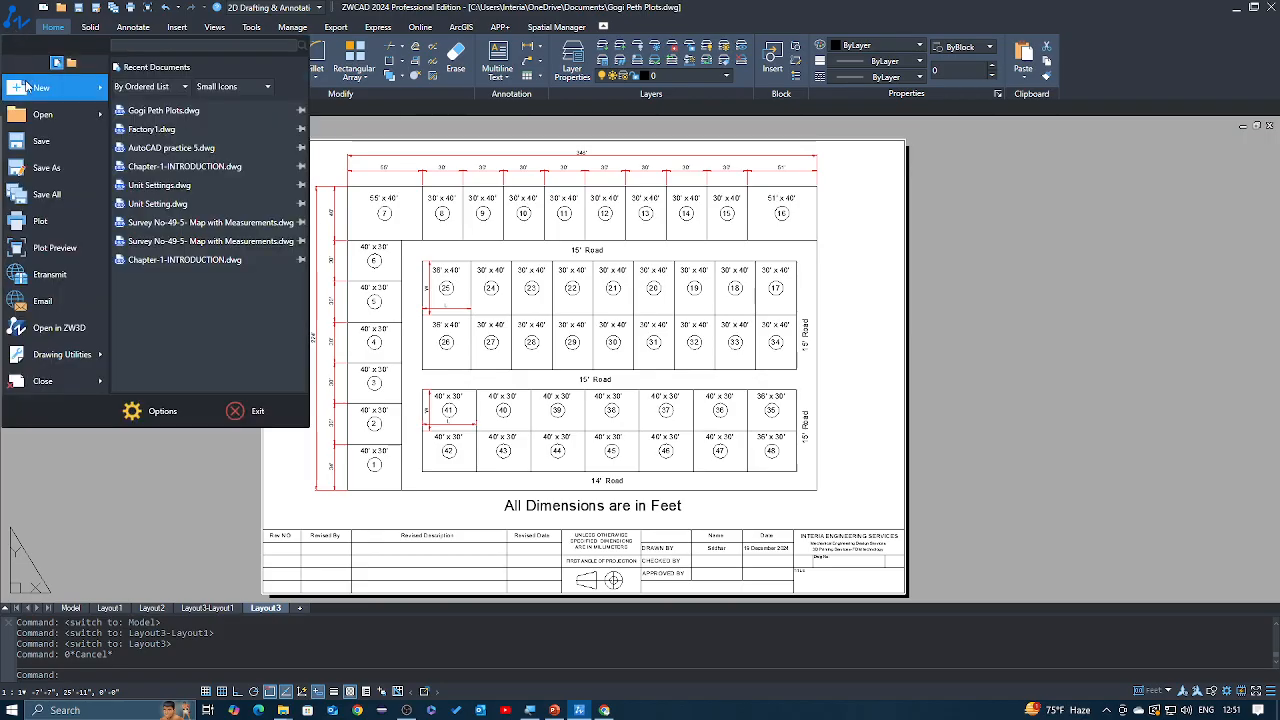
pyautogui.moveTo(29, 90)
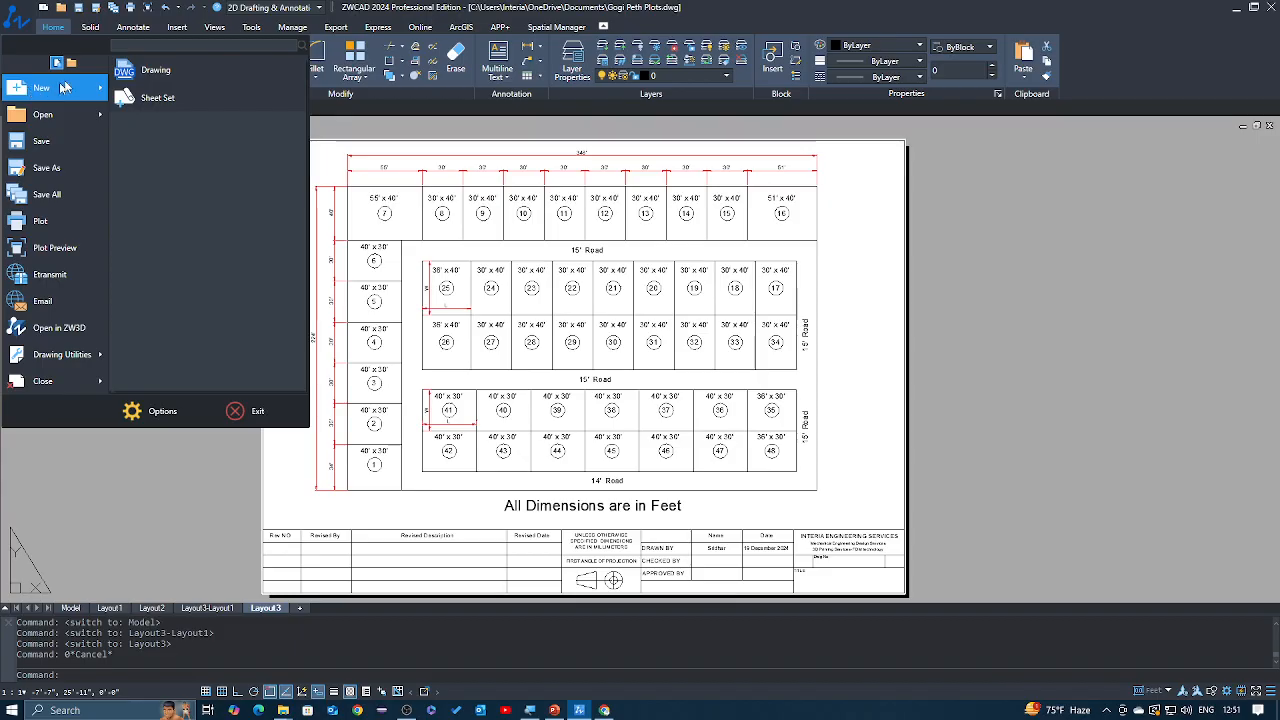
pyautogui.click(150, 71)
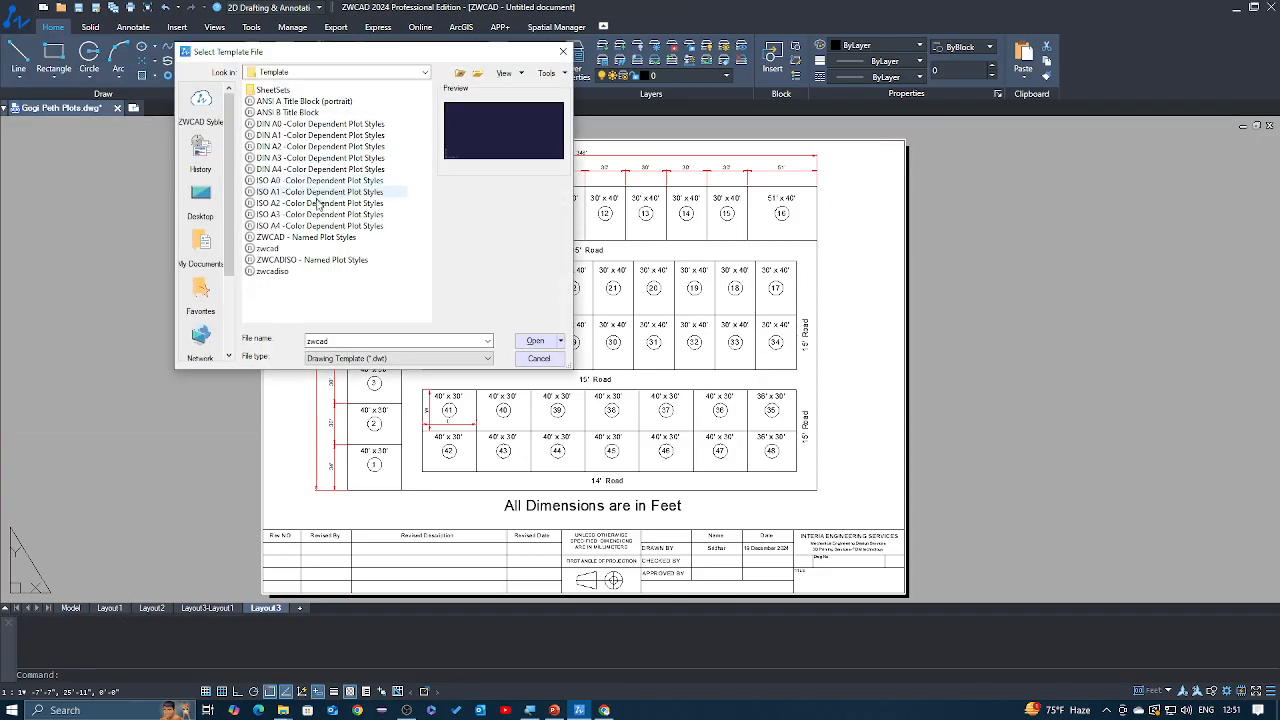
pyautogui.press('Escape')
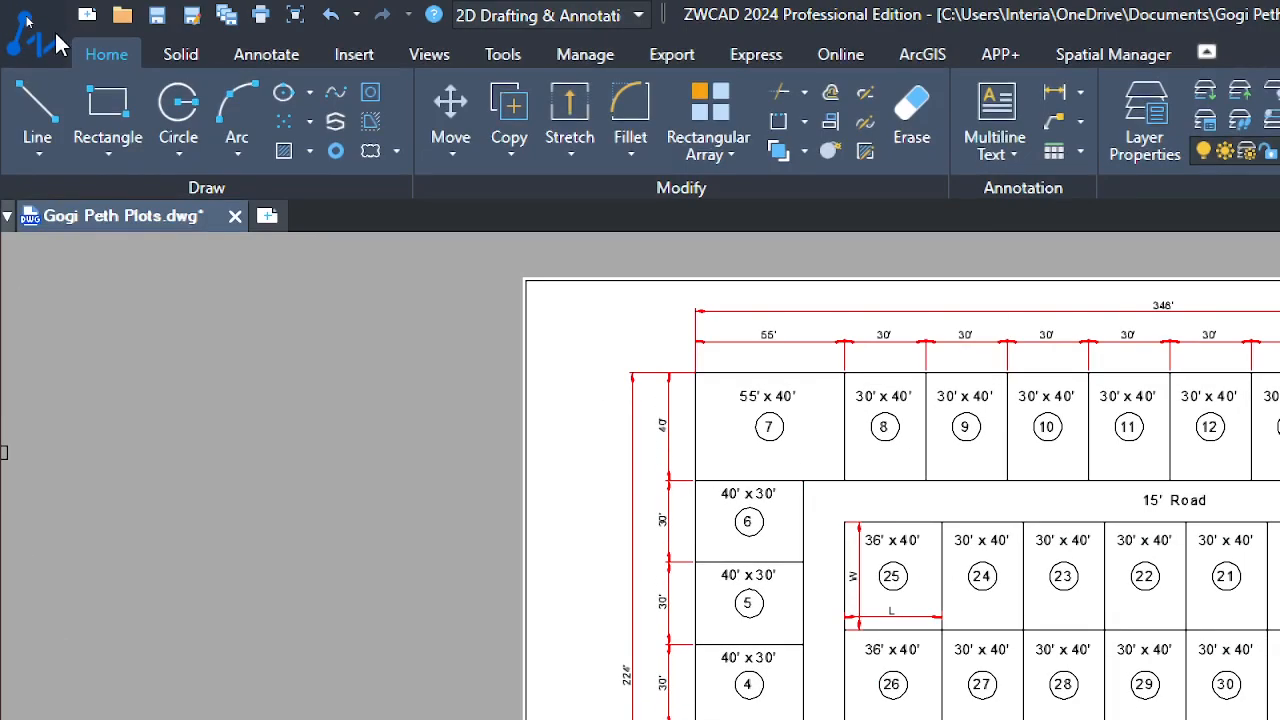
# Create a new drawing from the zwcad template.
pyautogui.click(30, 42)
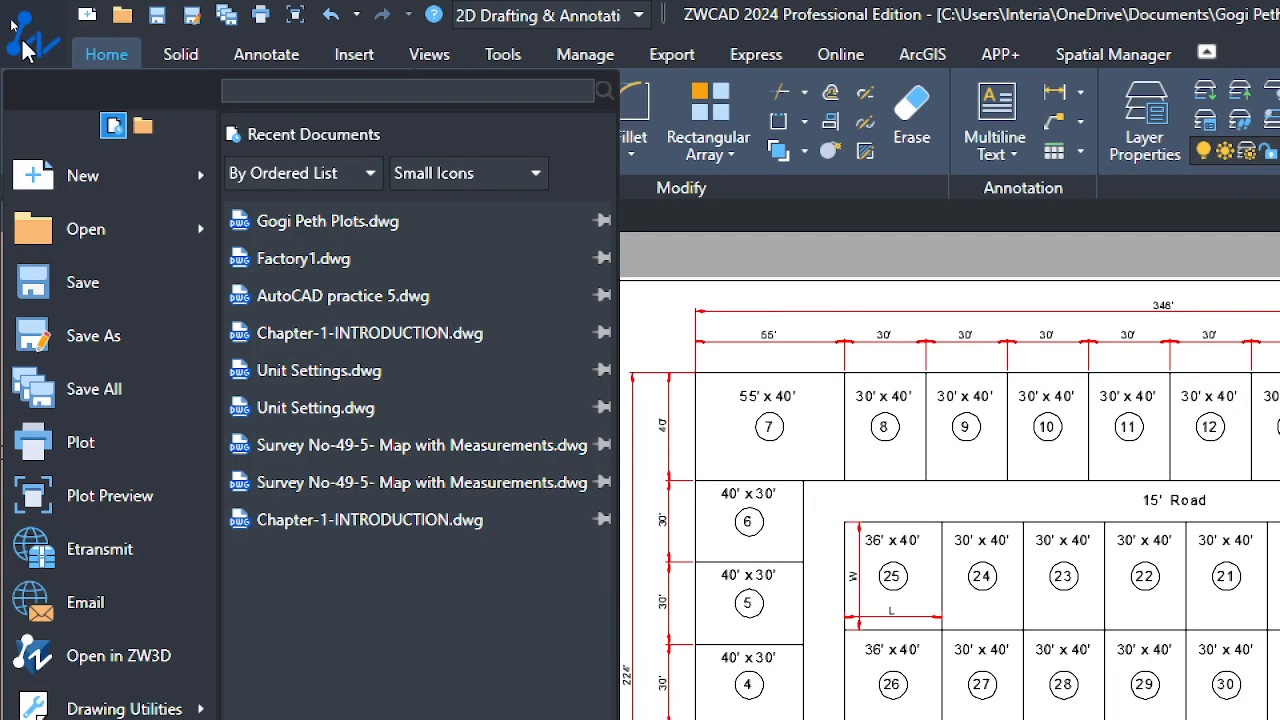
pyautogui.moveTo(70, 186)
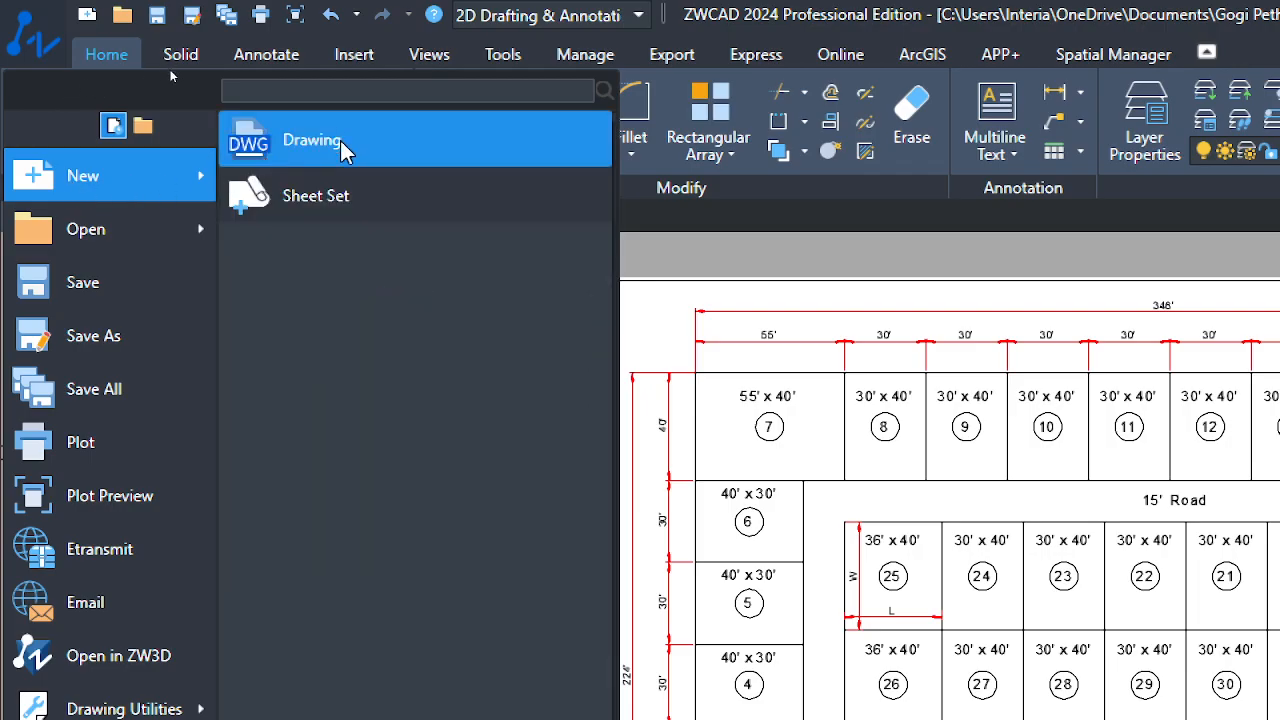
pyautogui.click(312, 141)
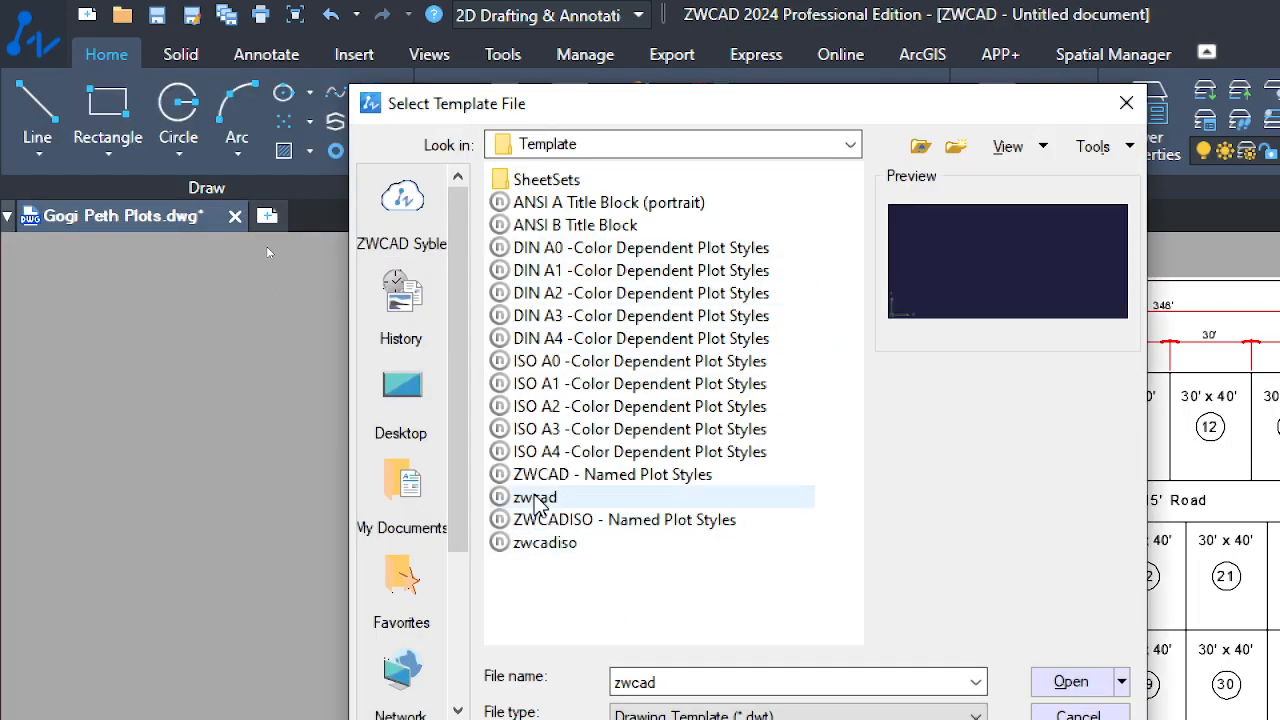
pyautogui.click(537, 498)
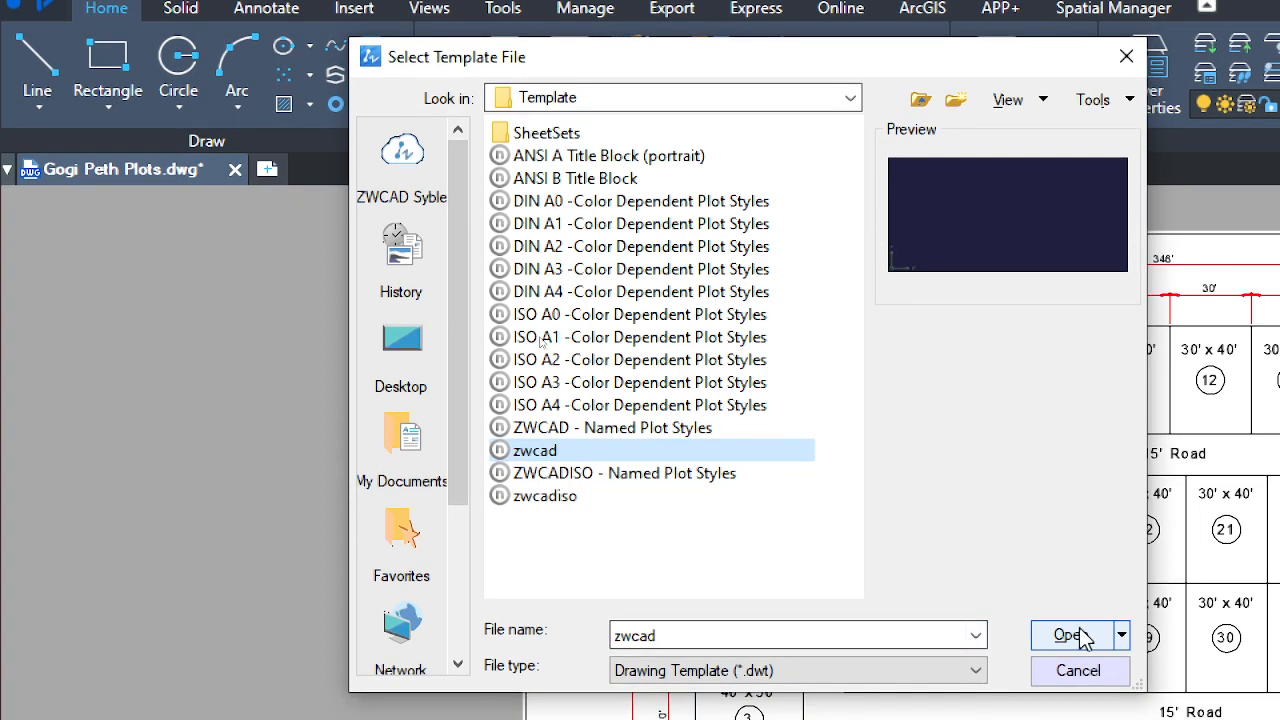
pyautogui.click(1070, 681)
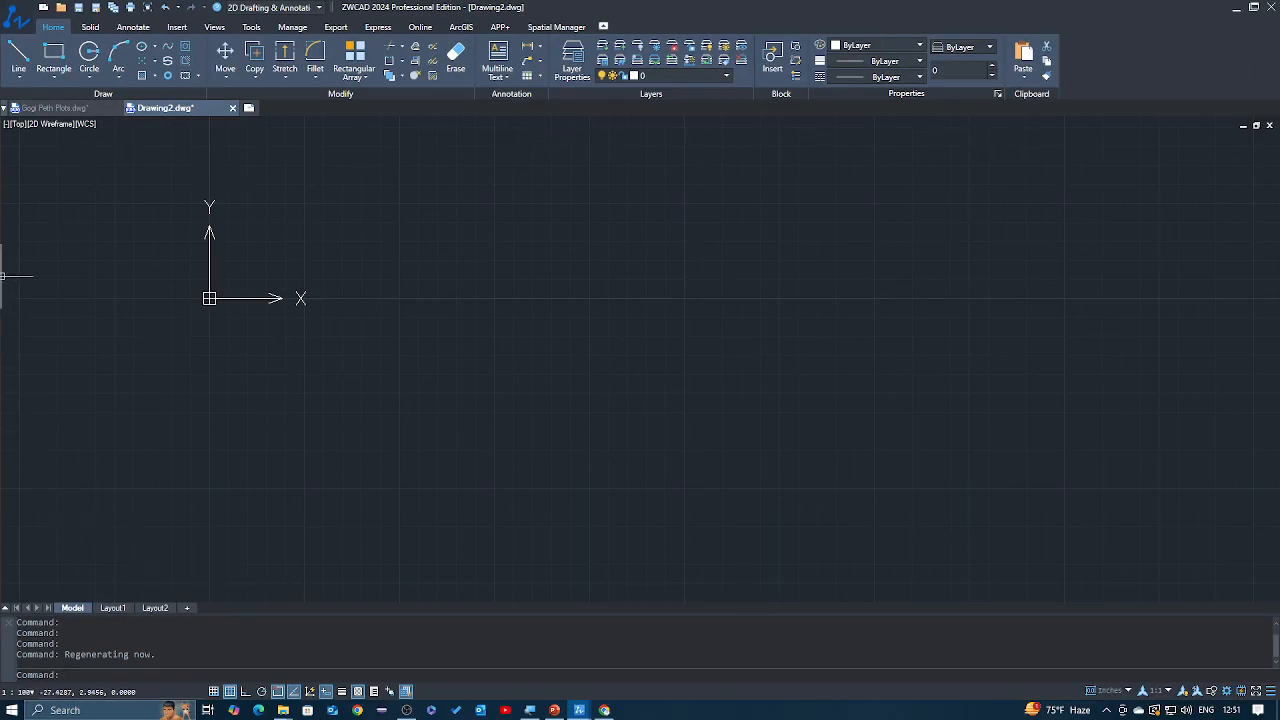
# Draw a closed five-sided outline around the origin with the Line command, sloping its upper-left edge and using Ortho for the remaining horizontal and vertical sides.
pyautogui.moveTo(258, 298)
pyautogui.mouseDown(button='middle')
pyautogui.moveTo(534, 386)
pyautogui.moveTo(580, 371)
pyautogui.mouseUp(button='middle')
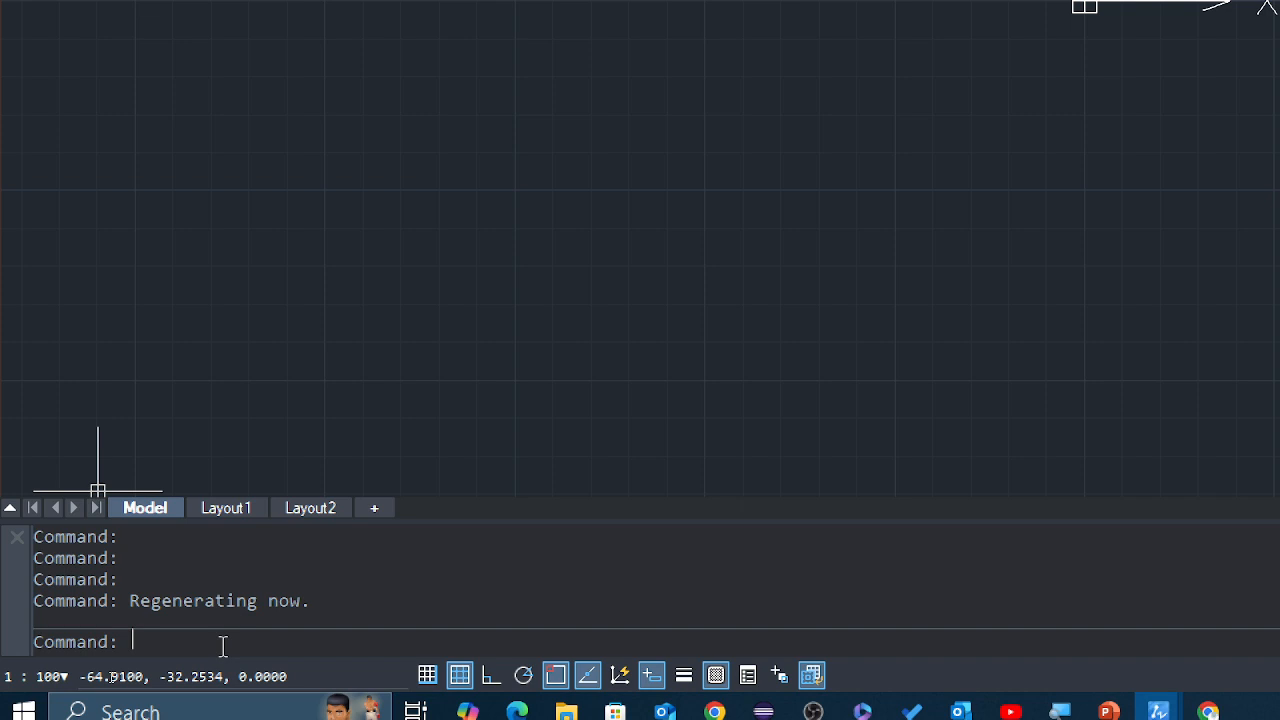
pyautogui.write('l')
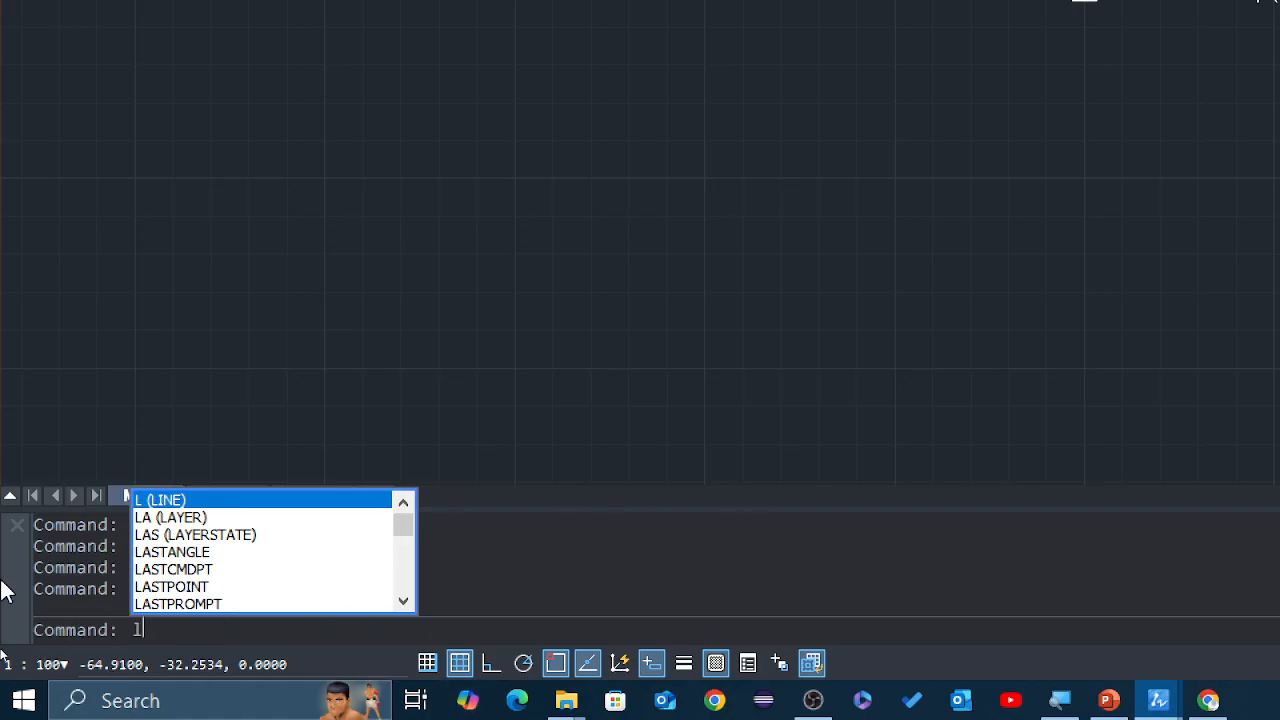
pyautogui.click(206, 500)
pyautogui.moveTo(654, 214)
pyautogui.mouseDown(button='middle')
pyautogui.moveTo(563, 289)
pyautogui.moveTo(438, 354)
pyautogui.mouseUp(button='middle')
pyautogui.click(392, 227)
pyautogui.click(586, 76)
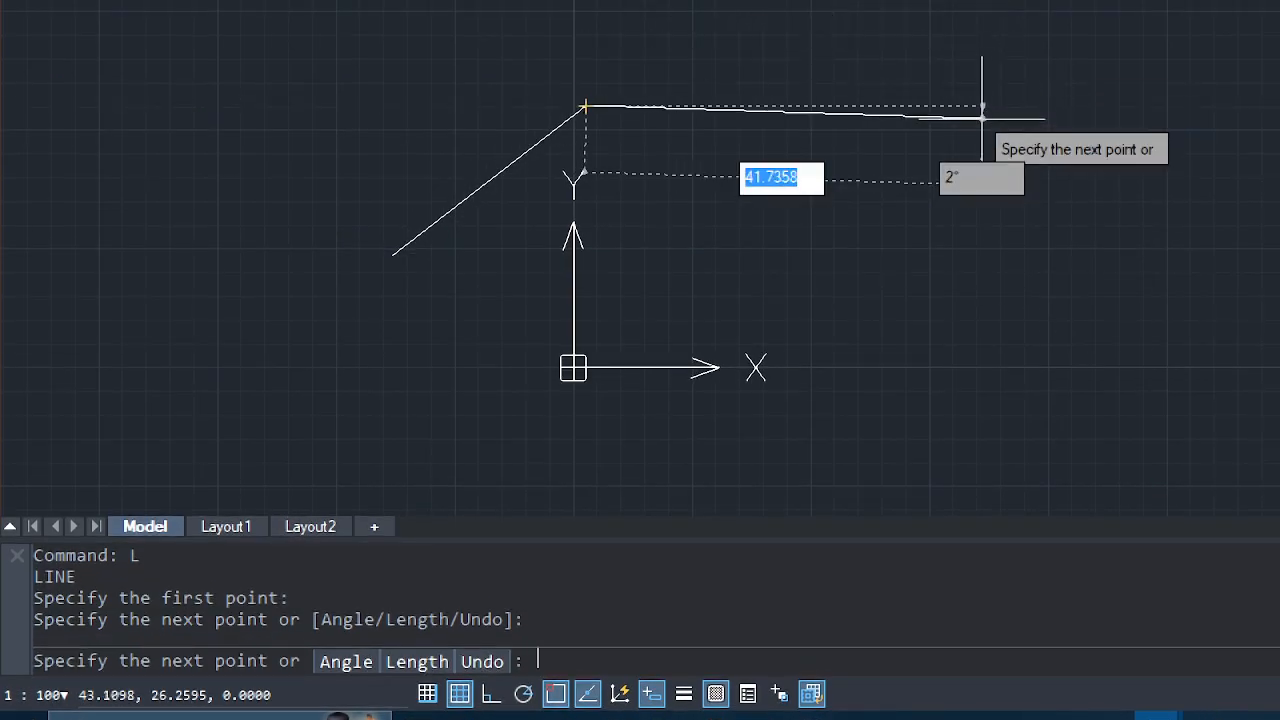
pyautogui.press('F8')
pyautogui.click(970, 76)
pyautogui.click(970, 268)
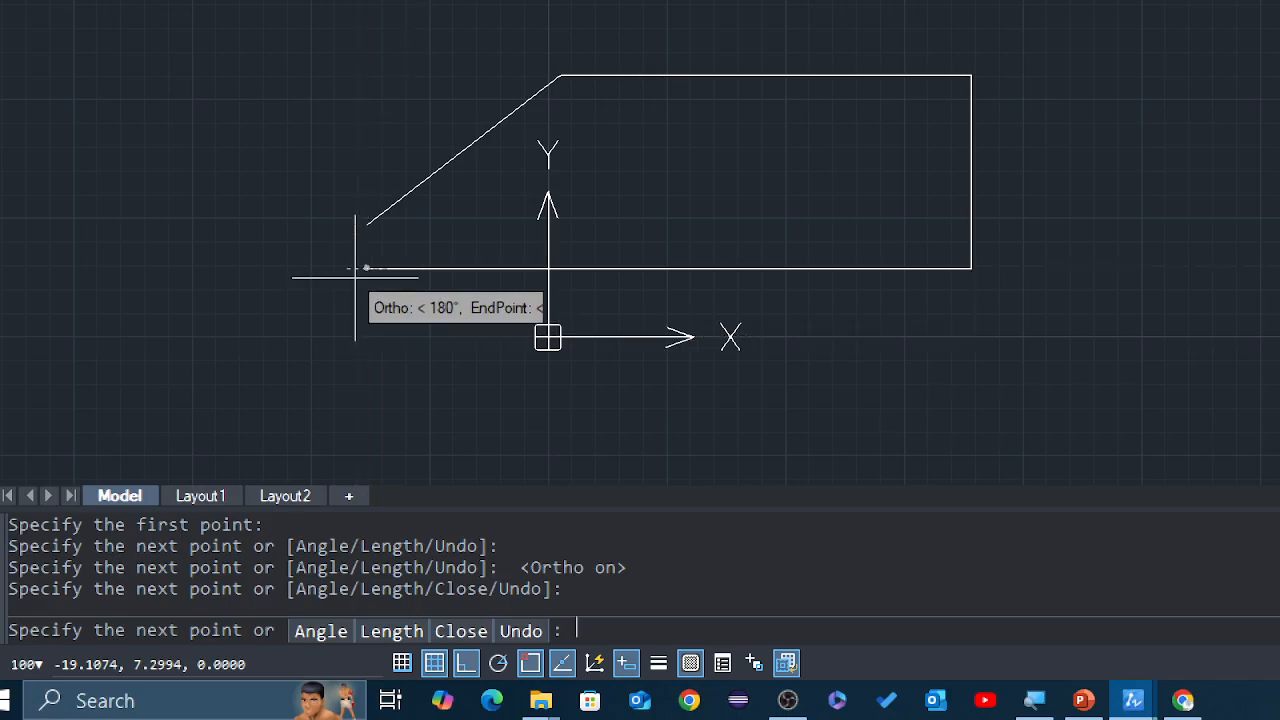
pyautogui.click(365, 268)
pyautogui.click(365, 226)
pyautogui.press('Return')
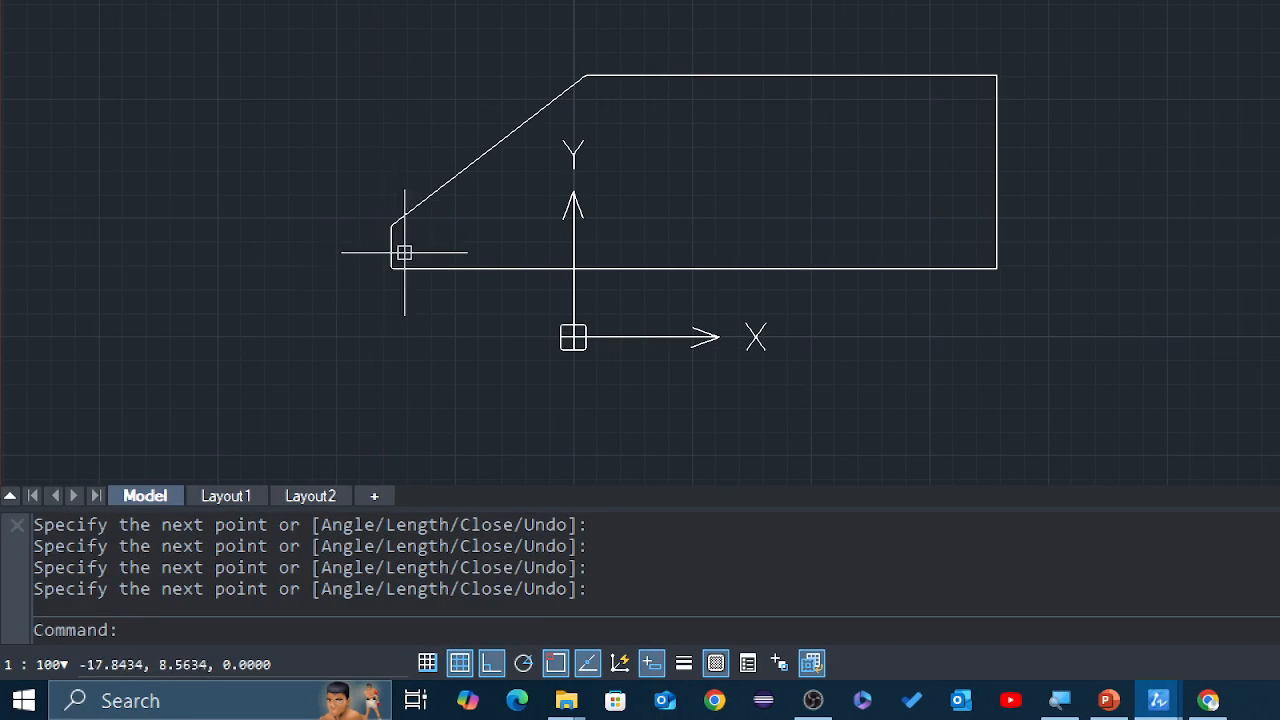
# Minimize the ribbon to its tab names and restore it to full display.
pyautogui.moveTo(502, 231); pyautogui.dragTo(467, 319, button='middle')
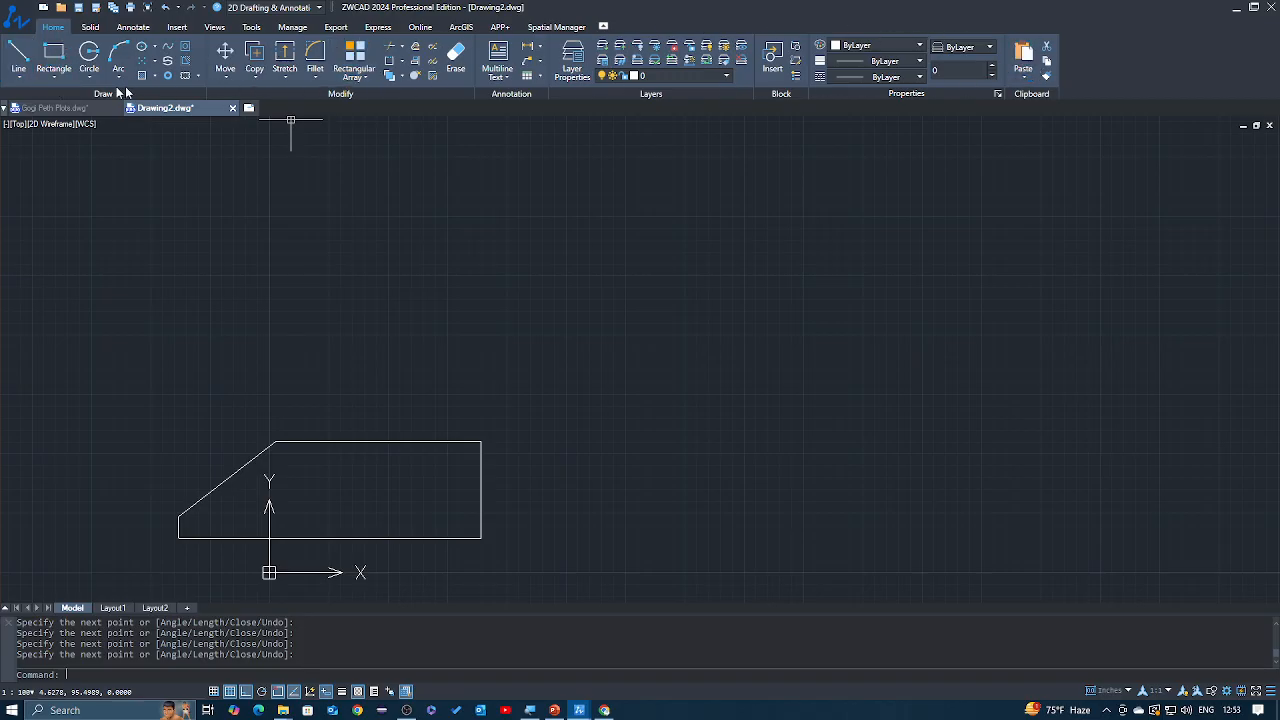
pyautogui.click(603, 27)
pyautogui.click(603, 27)
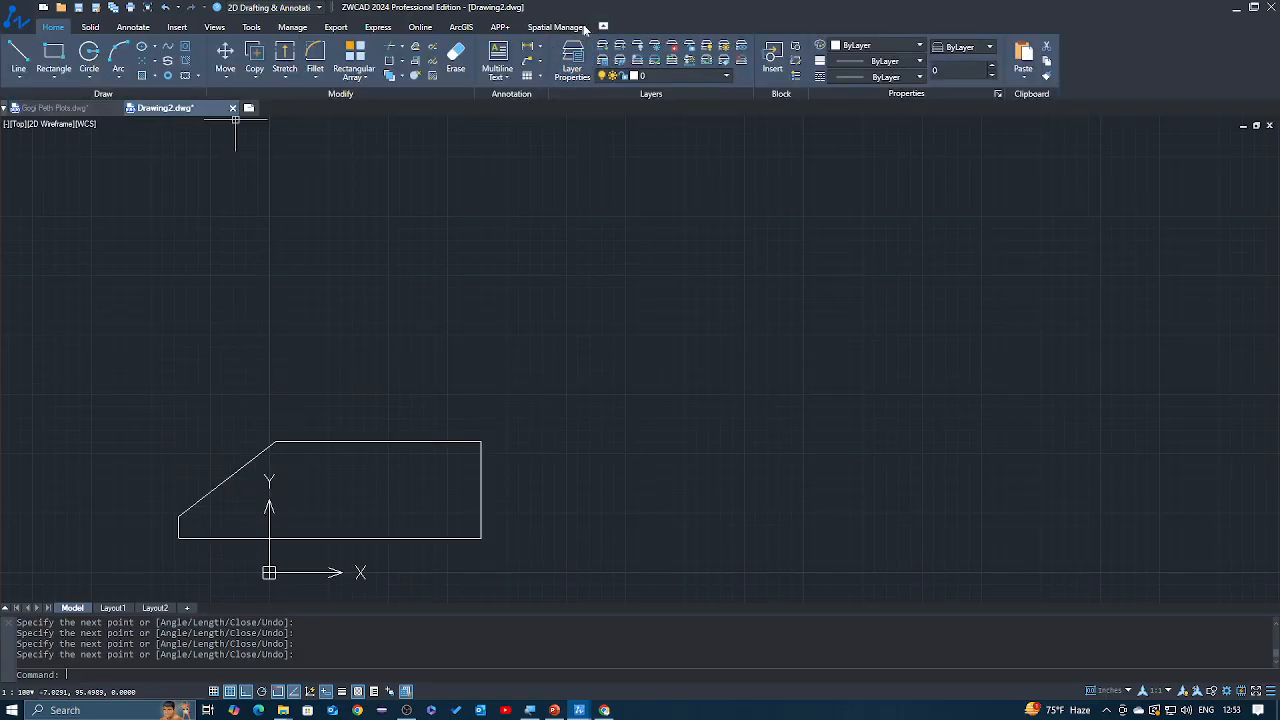
pyautogui.click(603, 27)
pyautogui.click(617, 115)
pyautogui.click(468, 212)
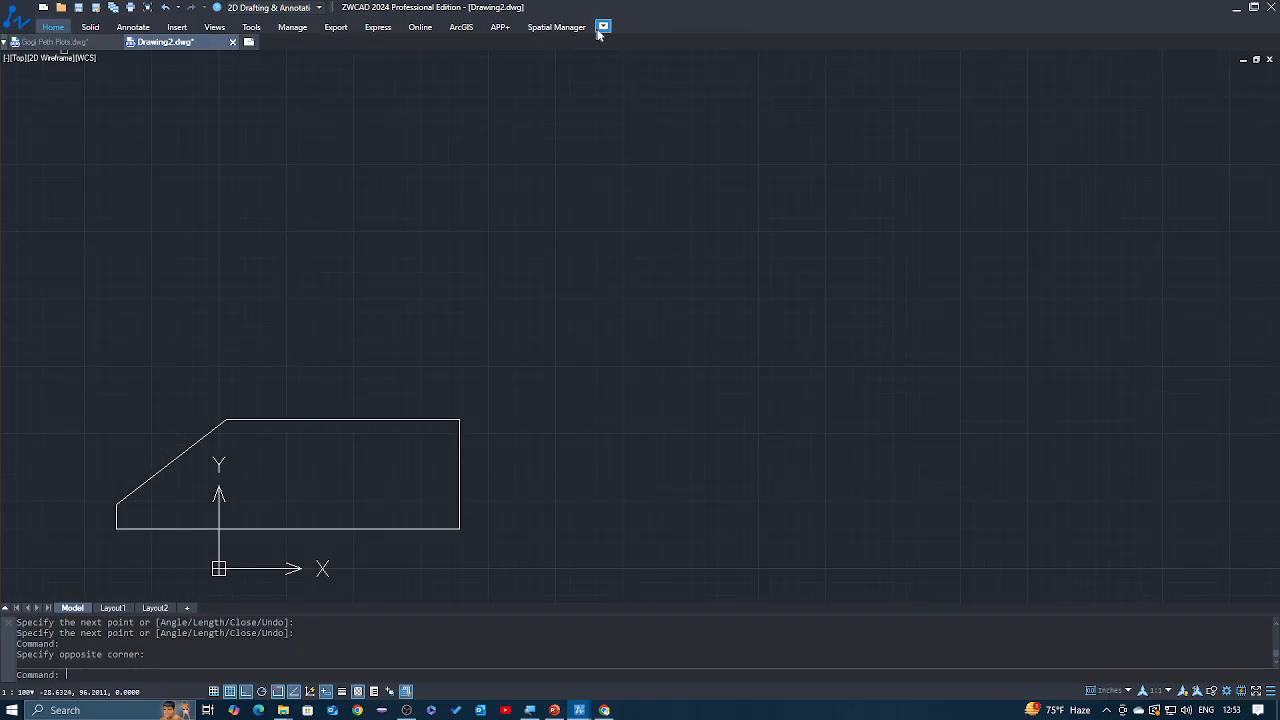
pyautogui.click(603, 152)
pyautogui.click(540, 209)
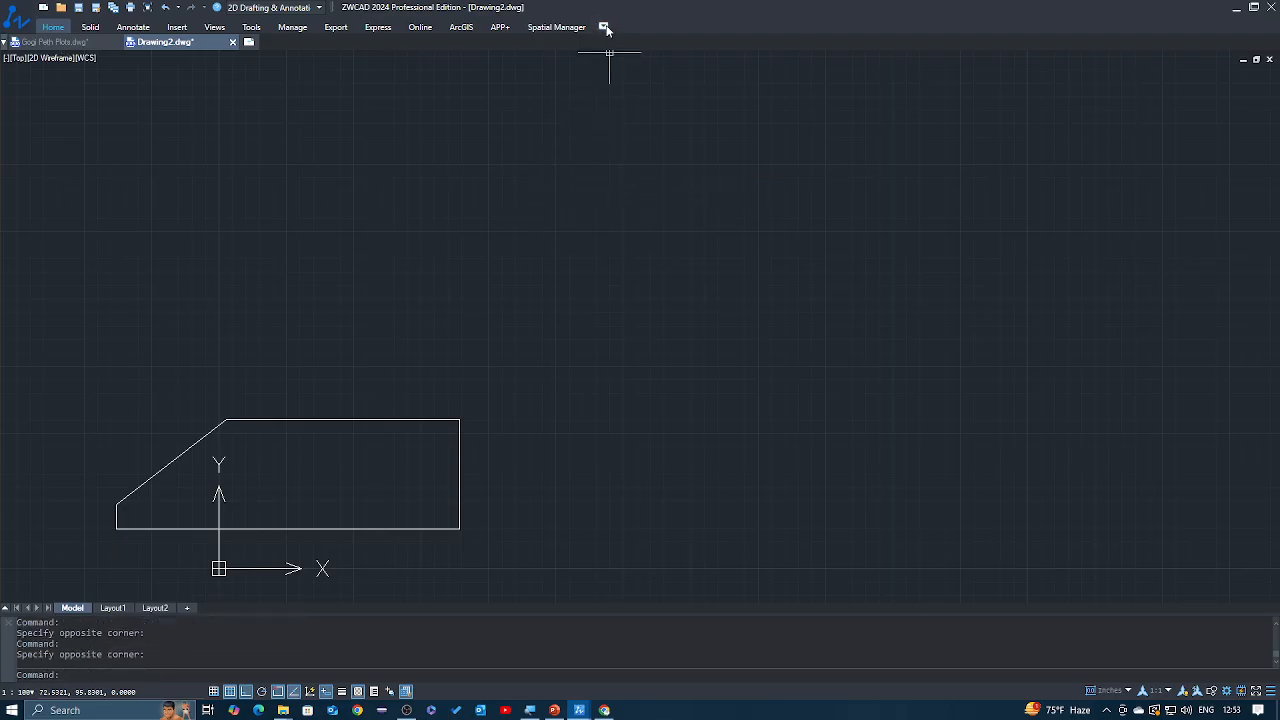
pyautogui.click(606, 28)
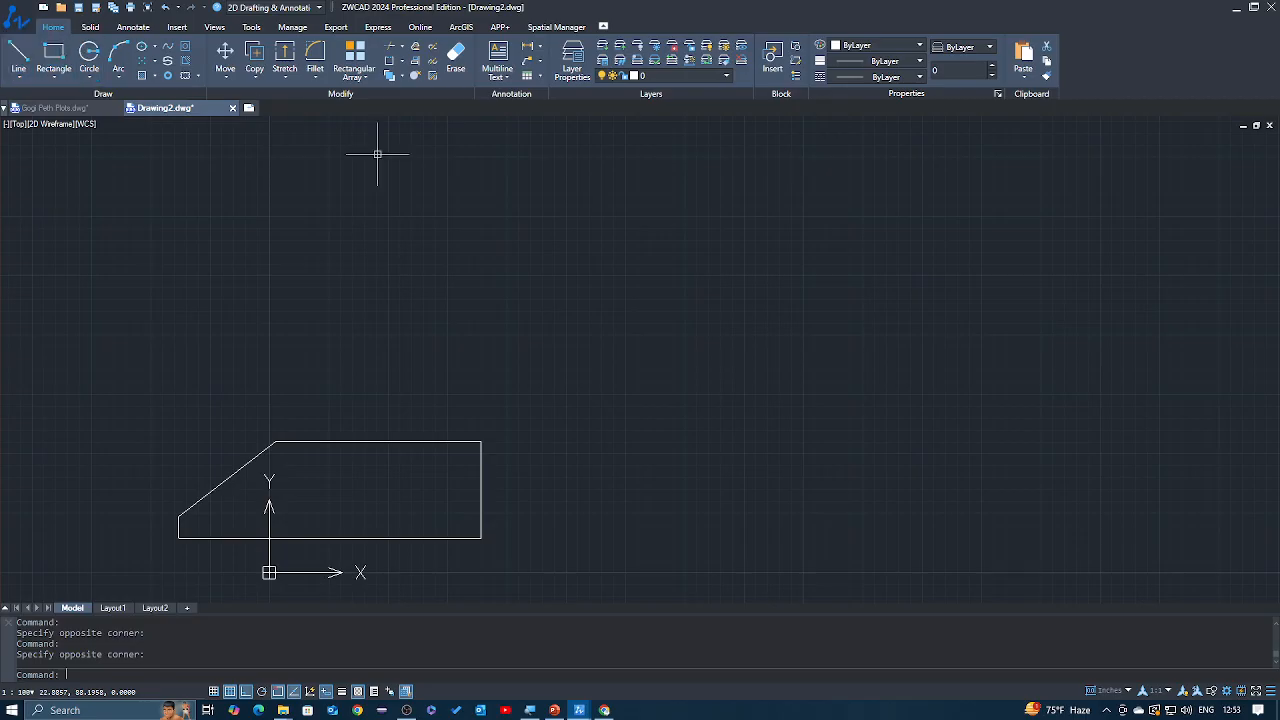
# Run the RIBBON command twice to display the ribbon.
pyautogui.moveTo(383, 346); pyautogui.dragTo(554, 246, button='middle')
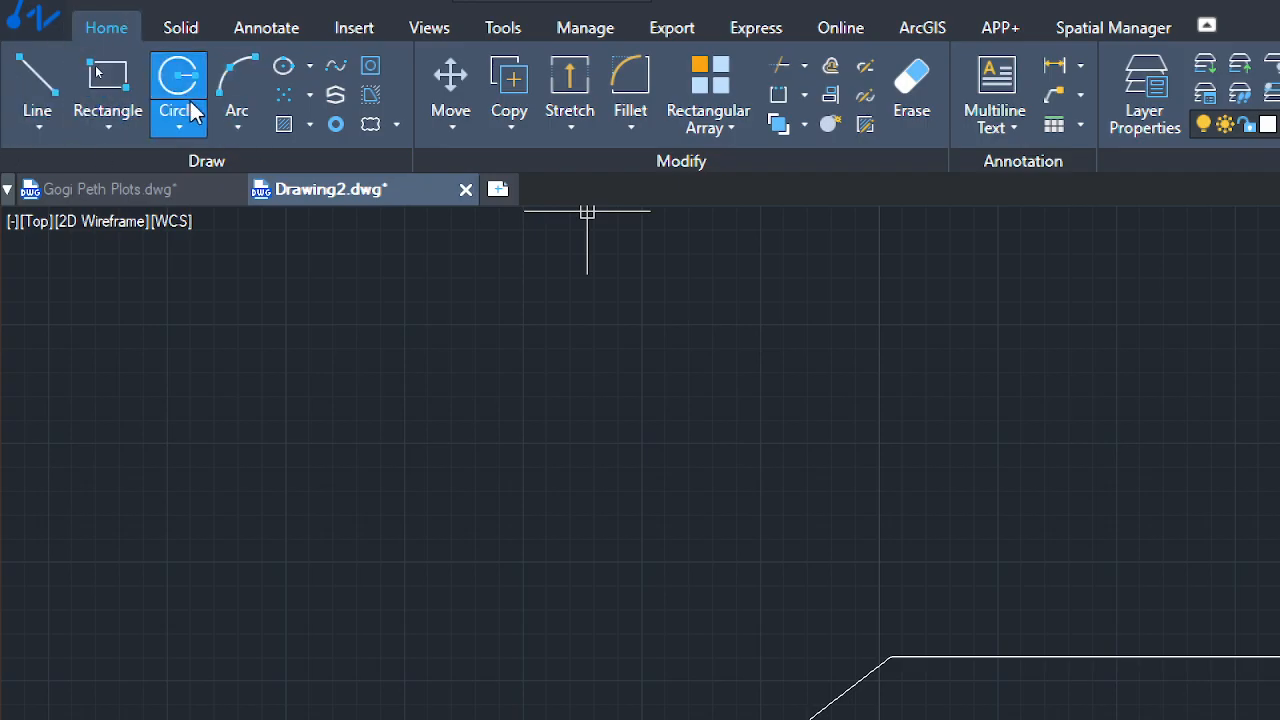
pyautogui.write('ri')
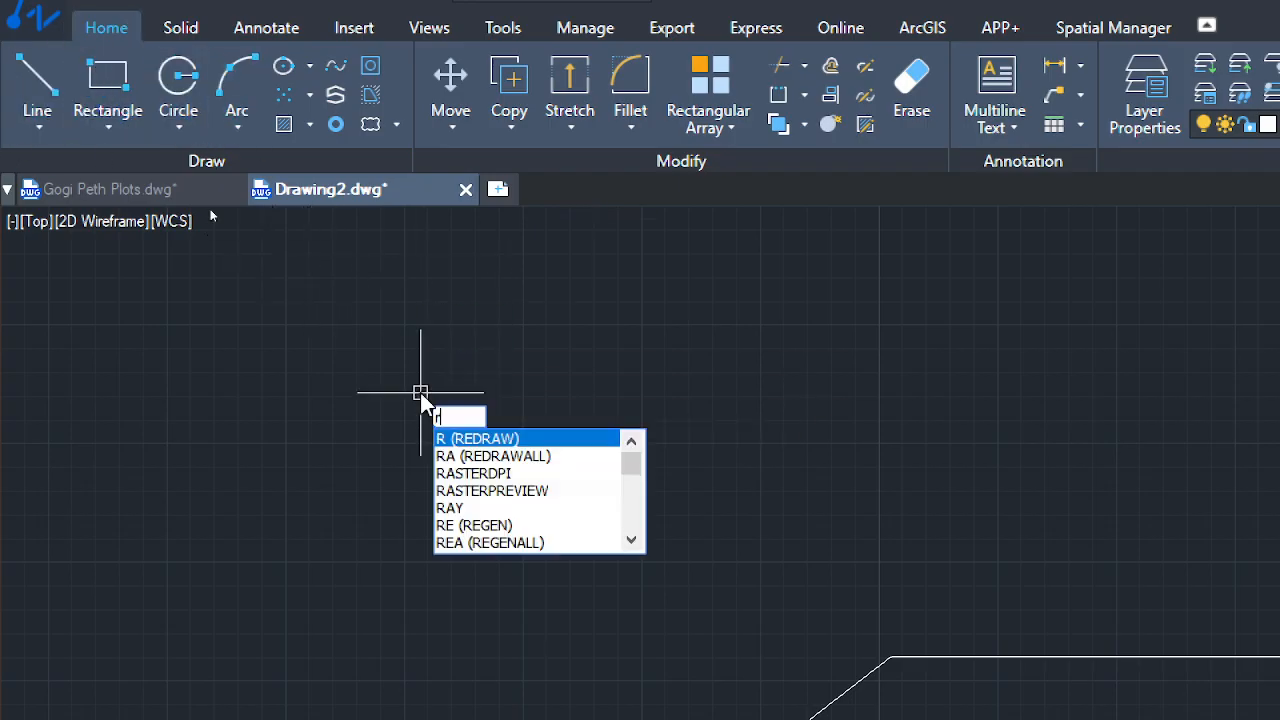
pyautogui.write('bb')
pyautogui.press('Return')
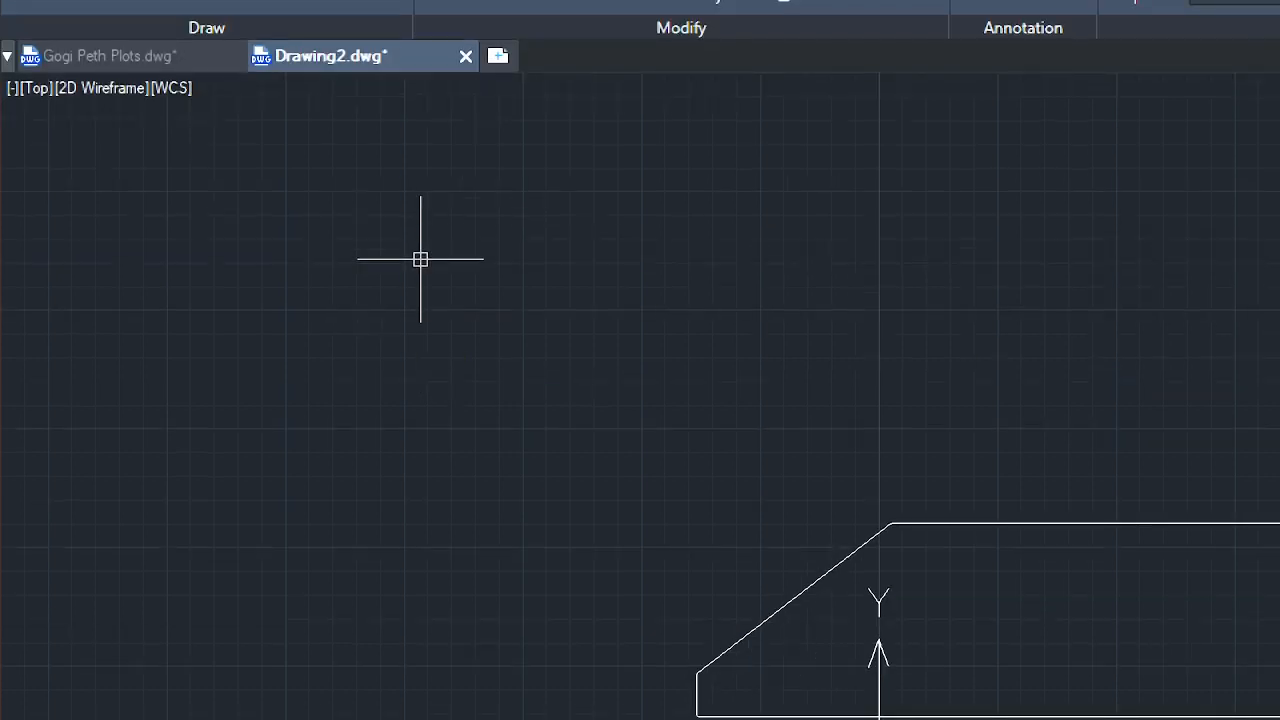
pyautogui.write('ribb')
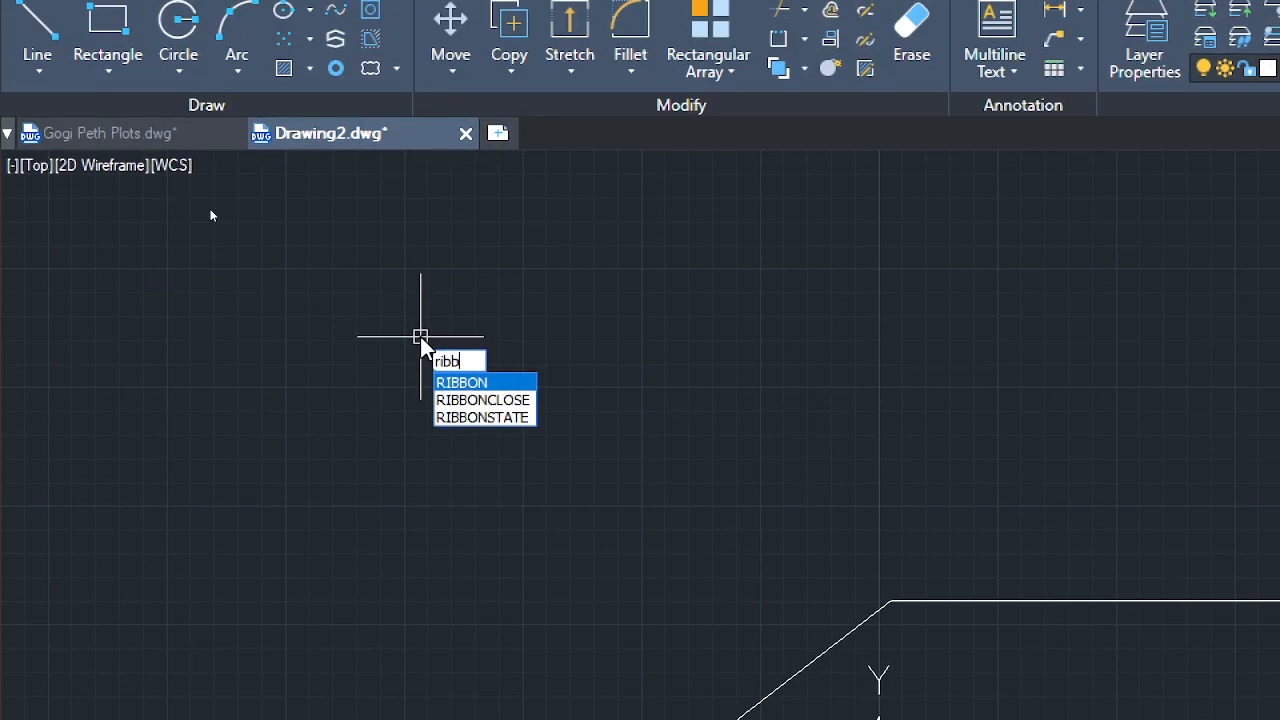
pyautogui.press('Return')
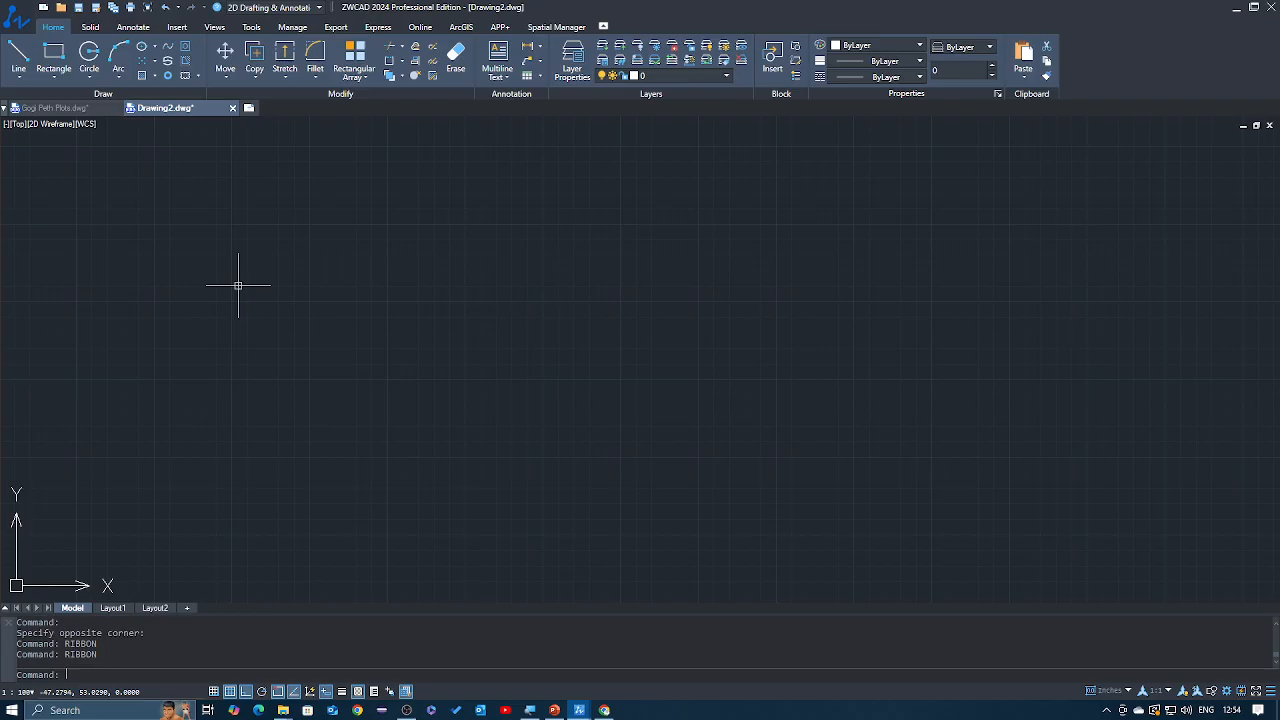
# Hide the ribbon with RIBBONCLOSE and bring it back with RIBBON.
pyautogui.write('ribb')
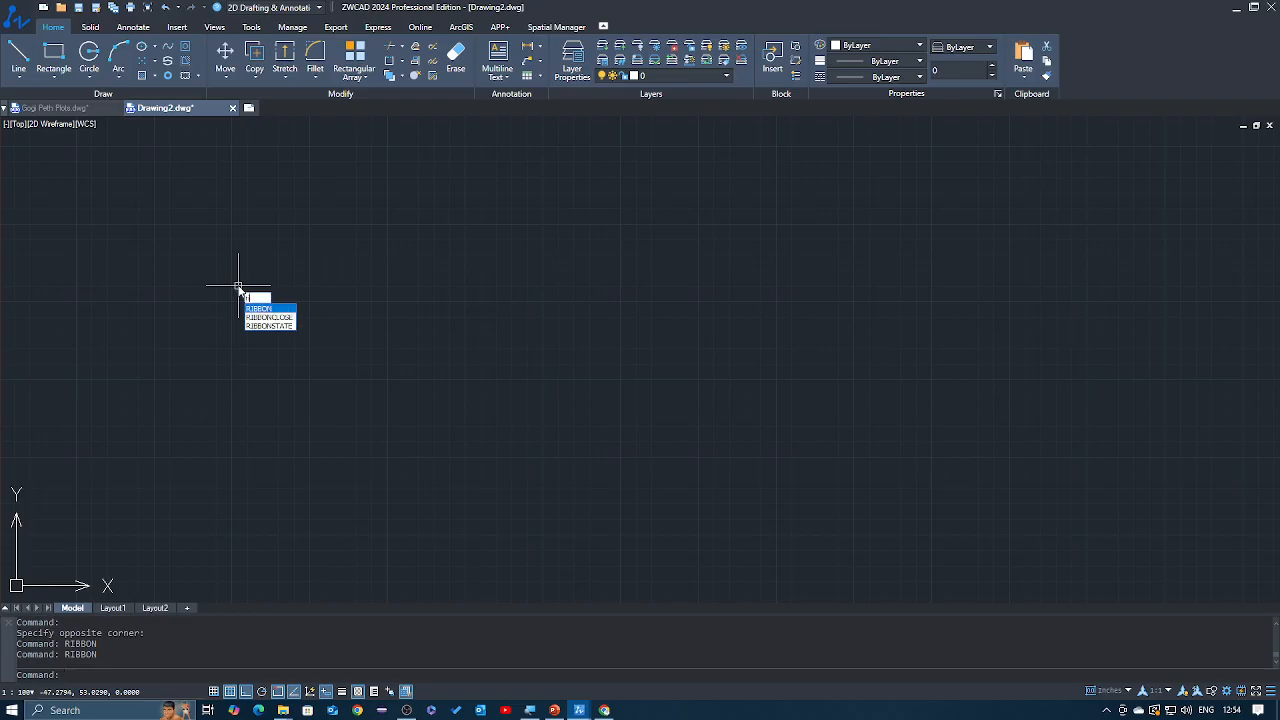
pyautogui.press('Return')
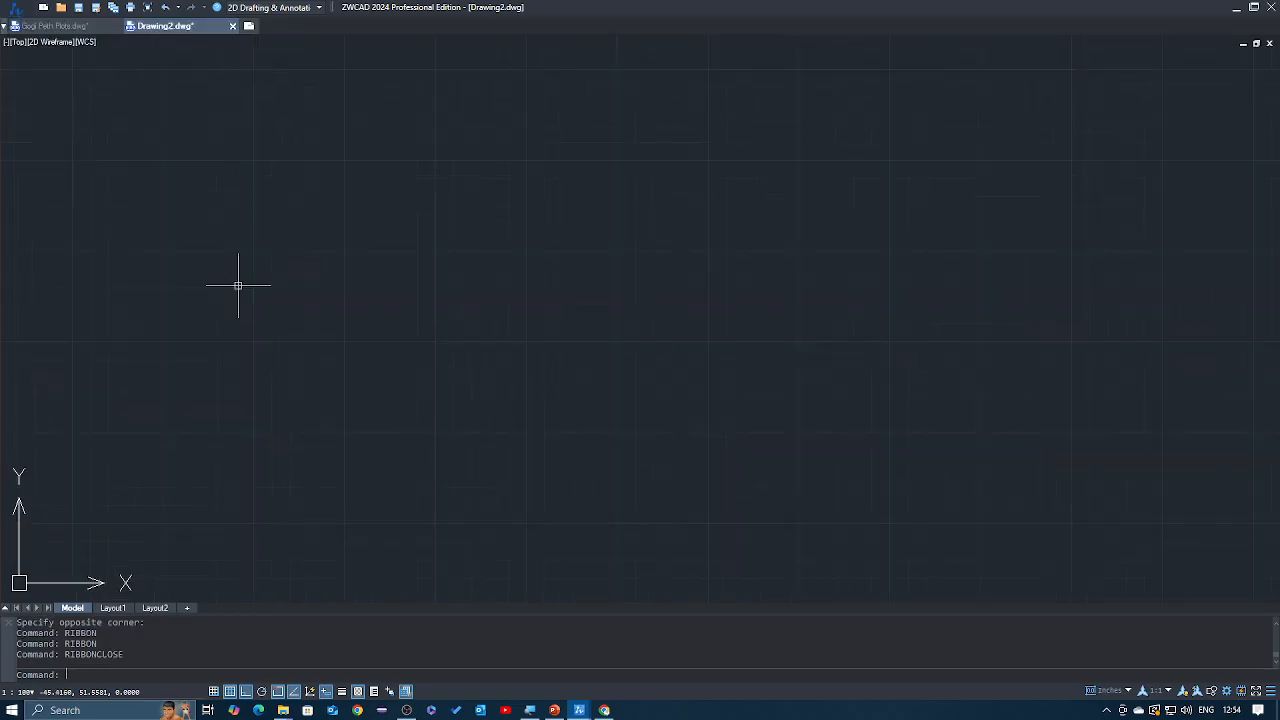
pyautogui.write('ribb')
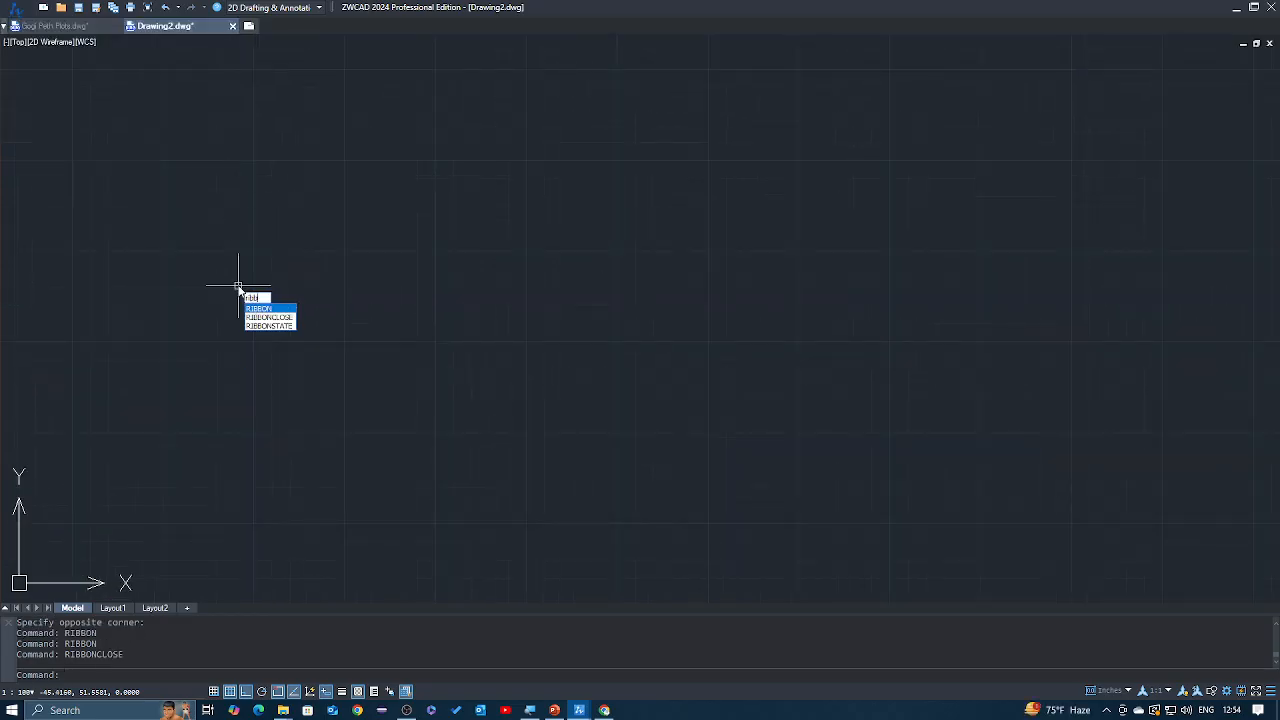
pyautogui.press('Return')
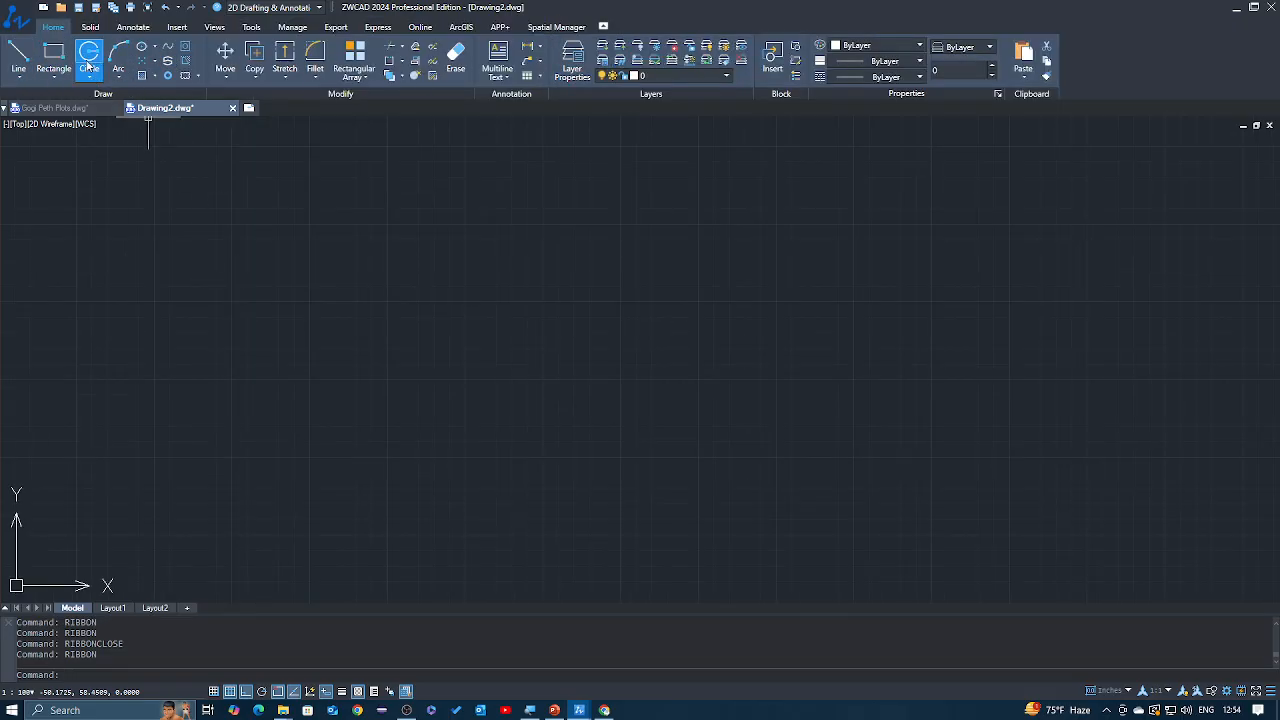
pyautogui.click(21, 77)
pyautogui.click(52, 76)
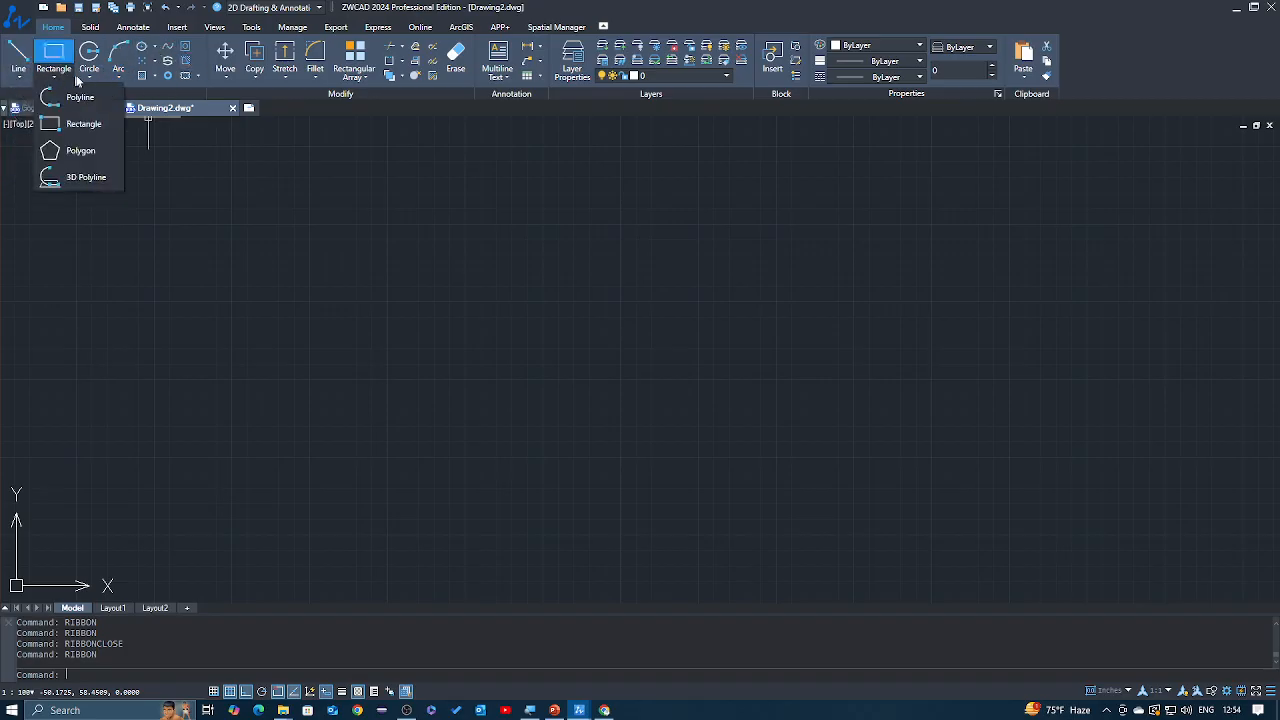
pyautogui.click(90, 78)
pyautogui.click(121, 77)
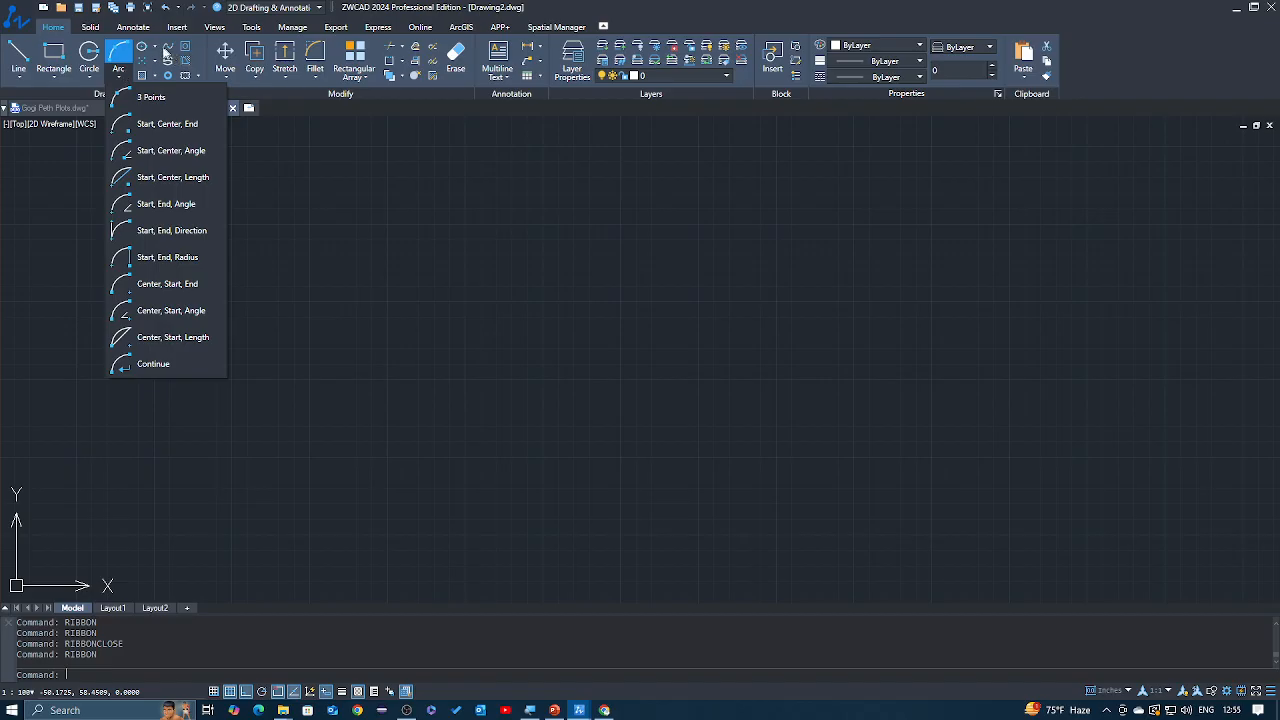
pyautogui.click(58, 78)
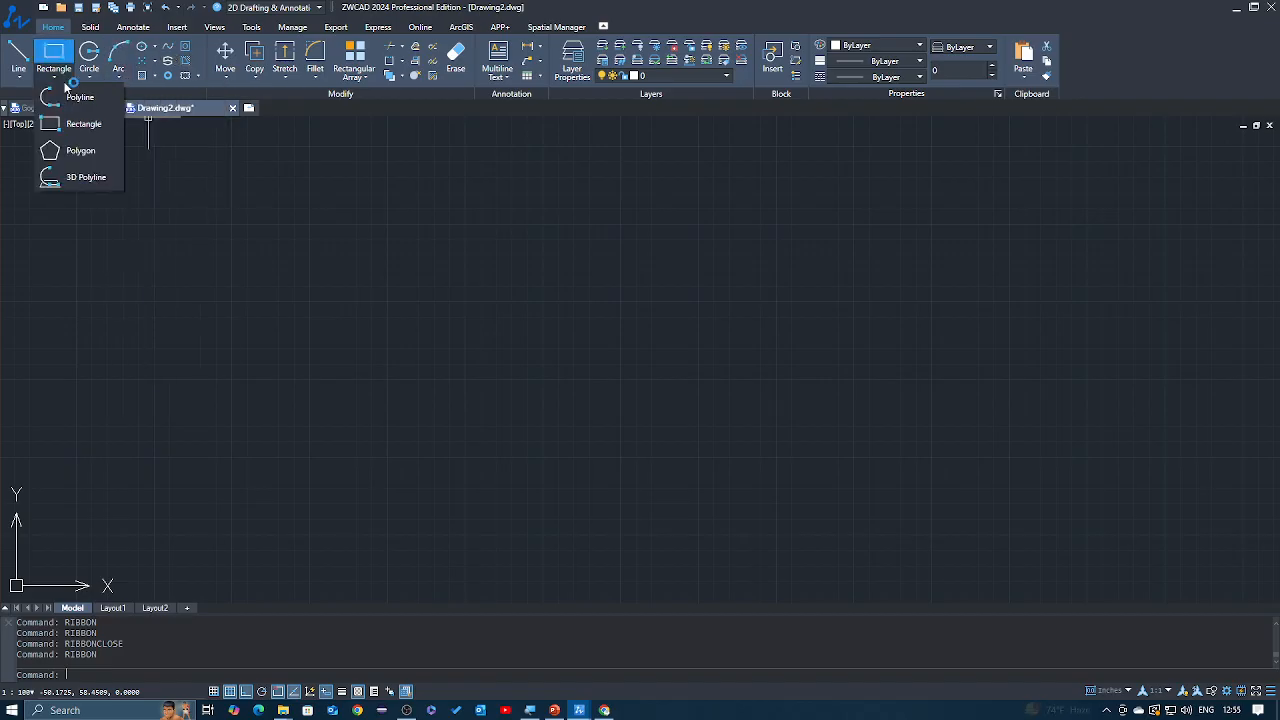
pyautogui.click(195, 161)
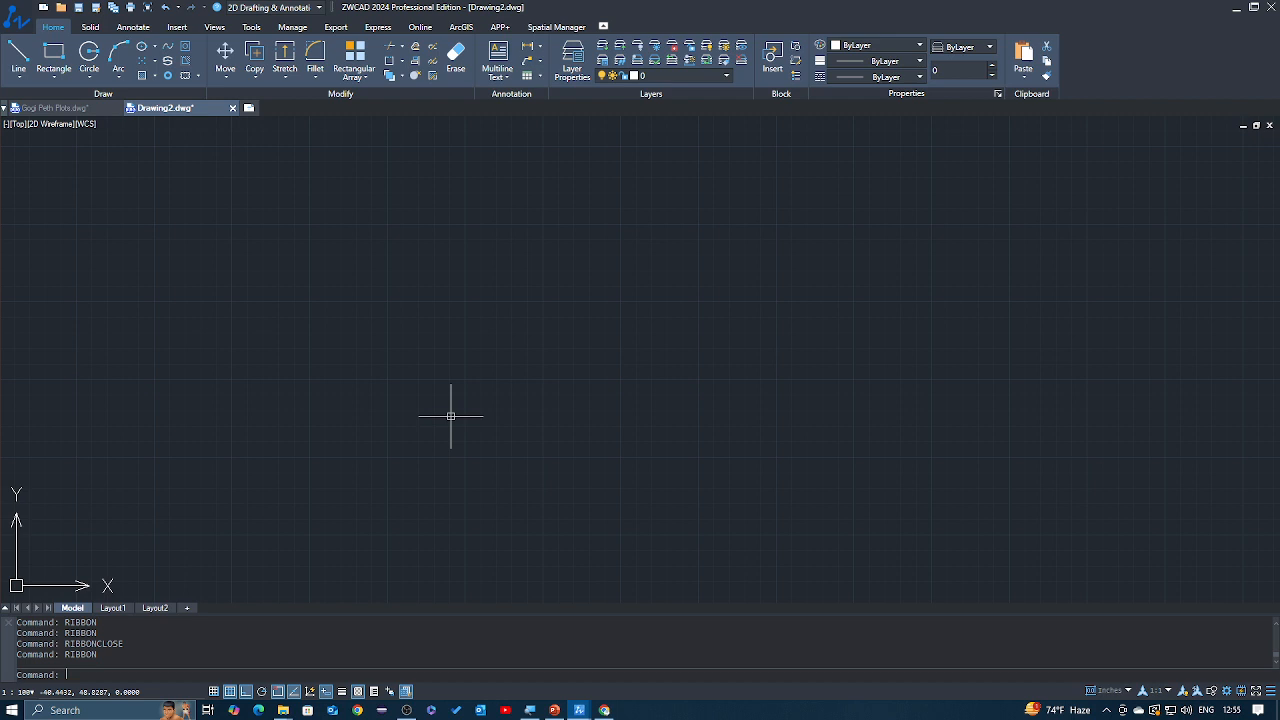
# Draw a rectangle about 8.36 by 3.71 units in an empty part of the drawing with the Rectangle command.
pyautogui.write('re')
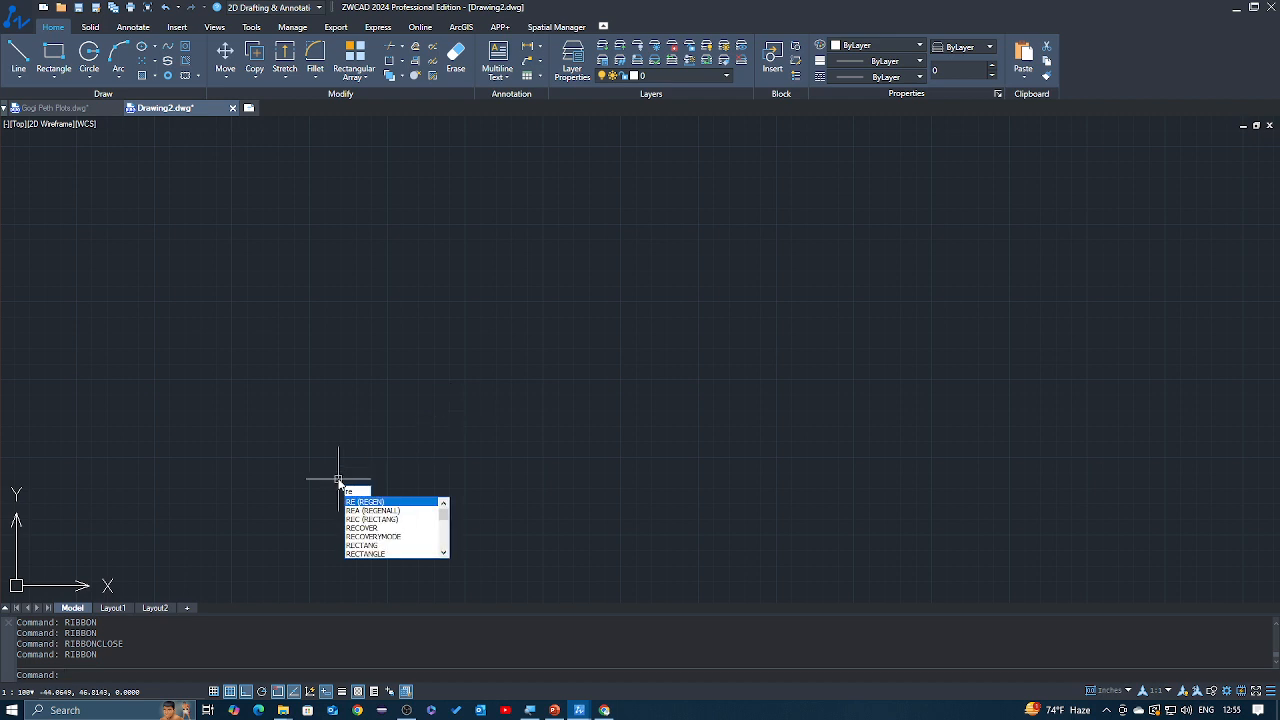
pyautogui.press('Escape')
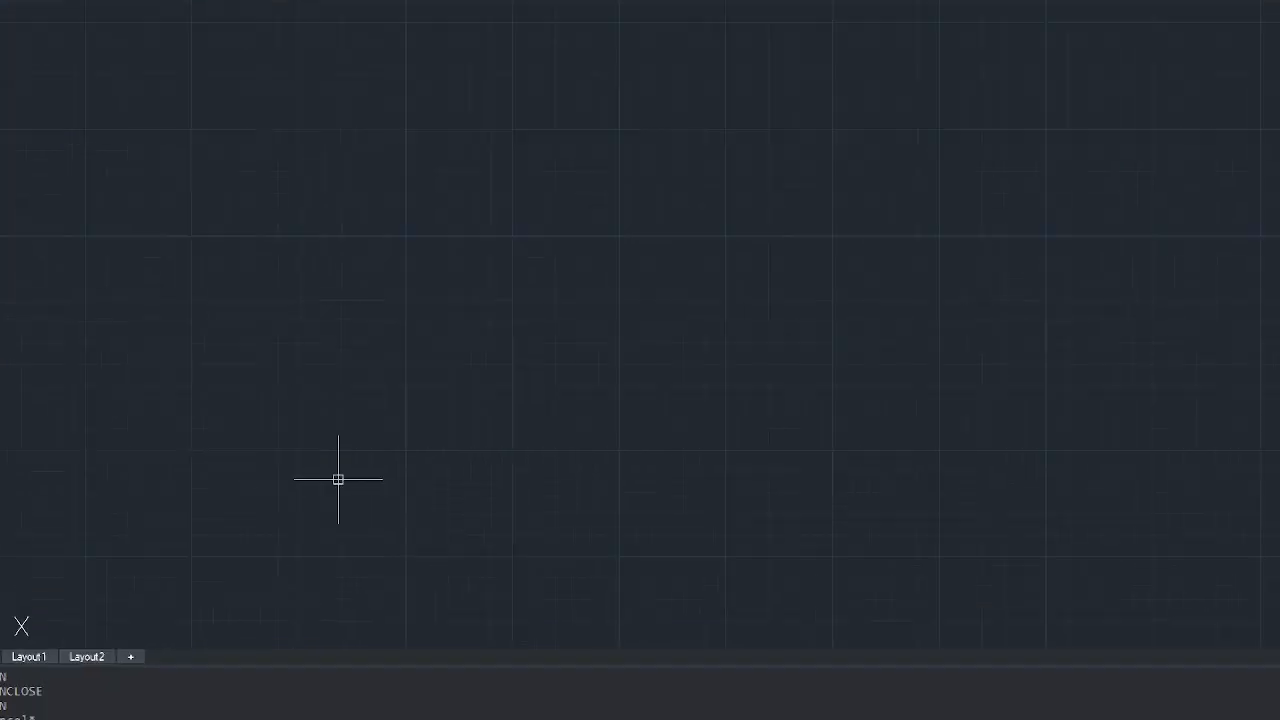
pyautogui.write('re')
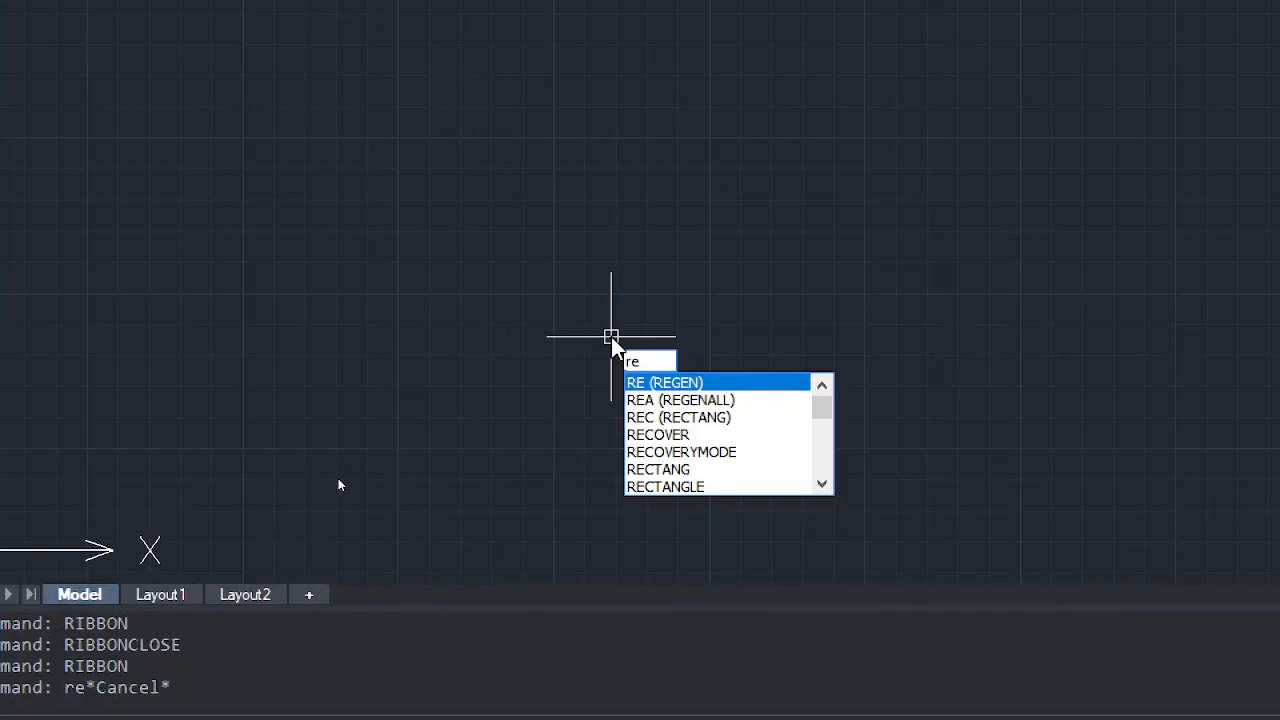
pyautogui.write('c')
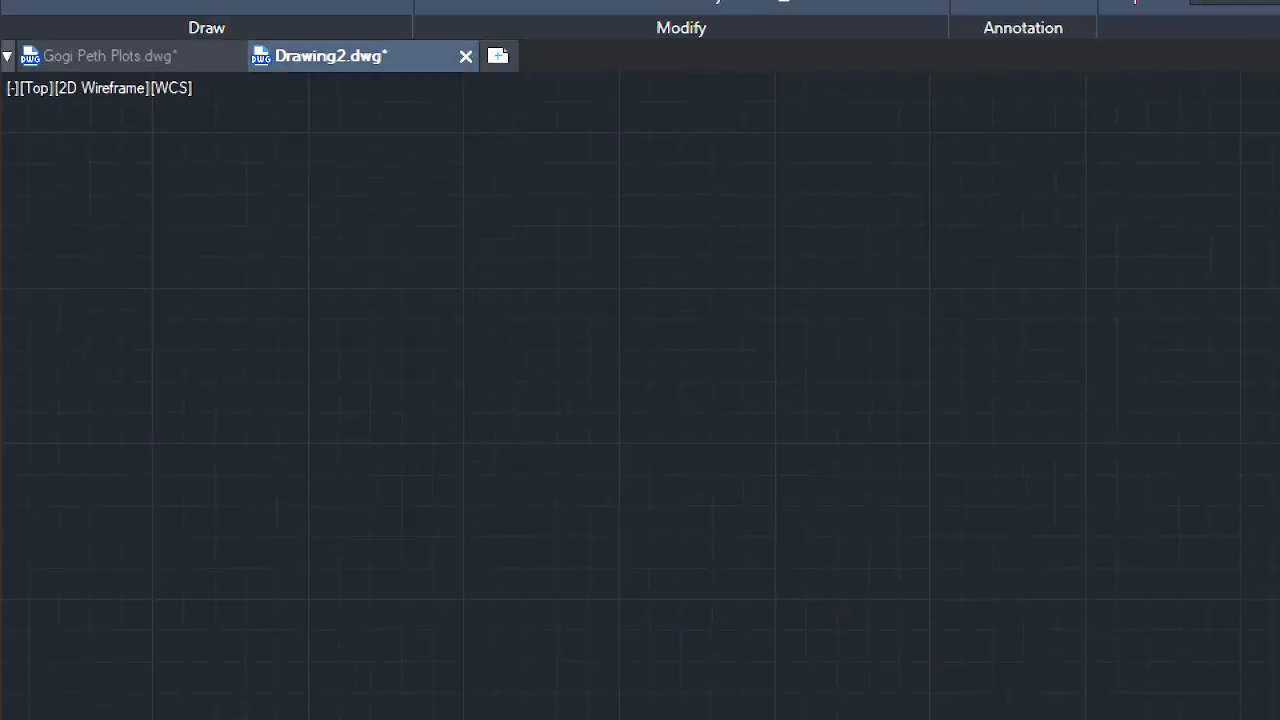
pyautogui.click(315, 242)
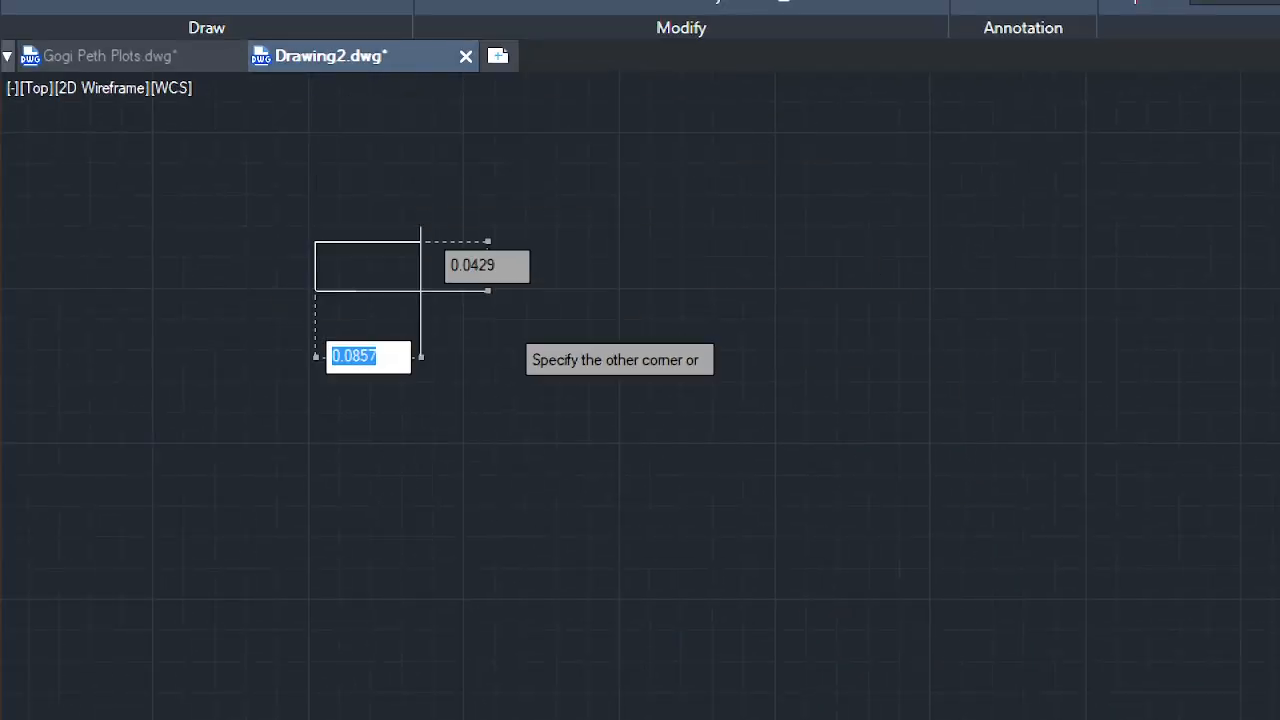
pyautogui.click(834, 471)
pyautogui.scroll(-3, 526, 306)
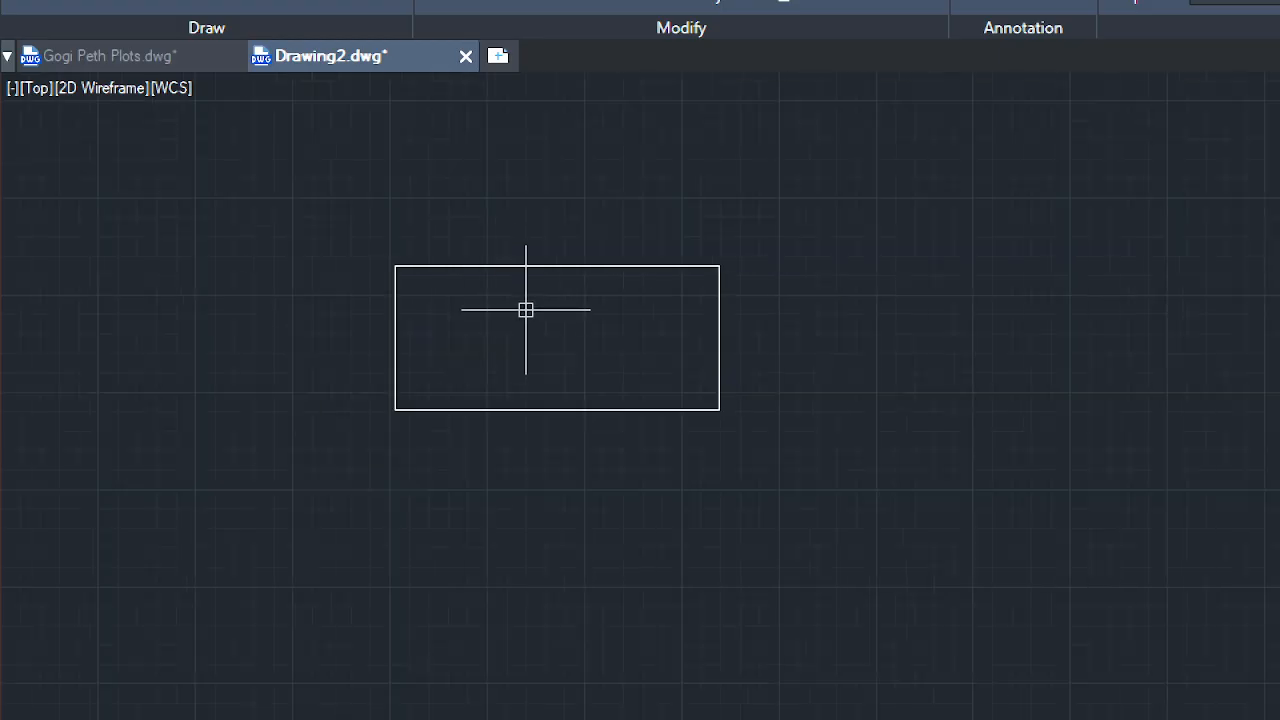
# Add linear dimensions for the rectangle's width above its top edge and its height beside its left edge.
pyautogui.write('dli')
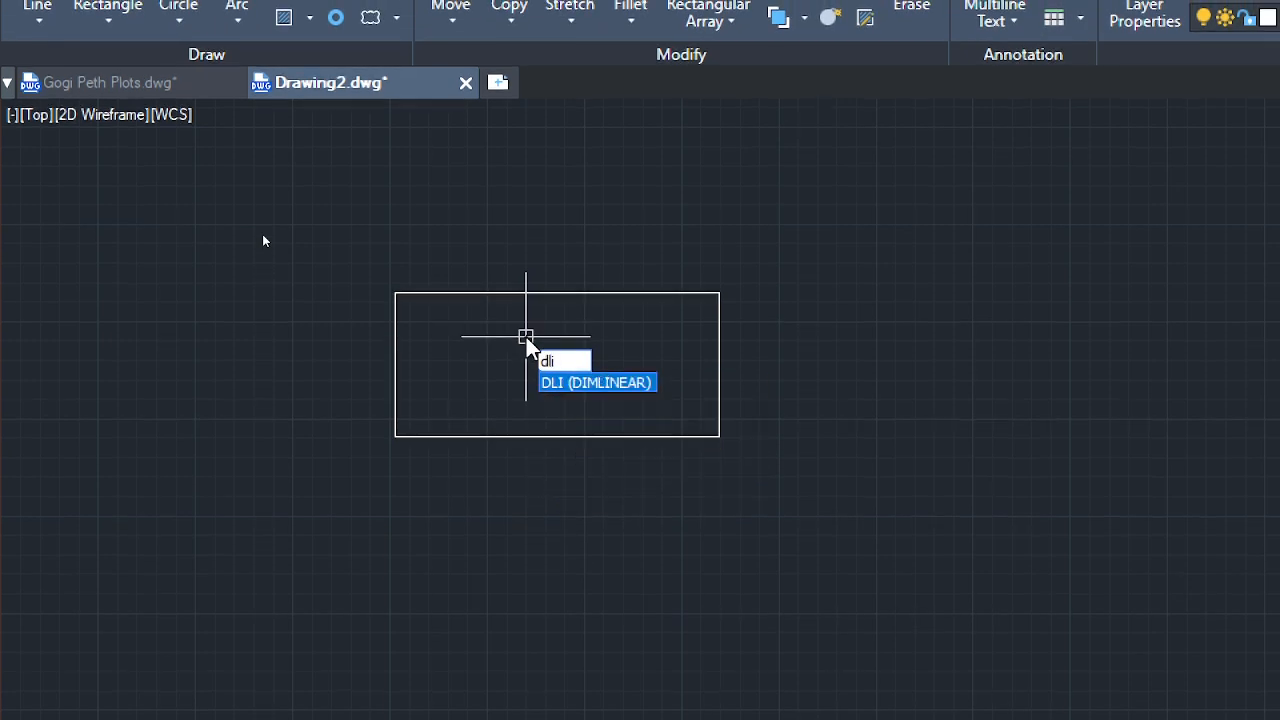
pyautogui.press('Return')
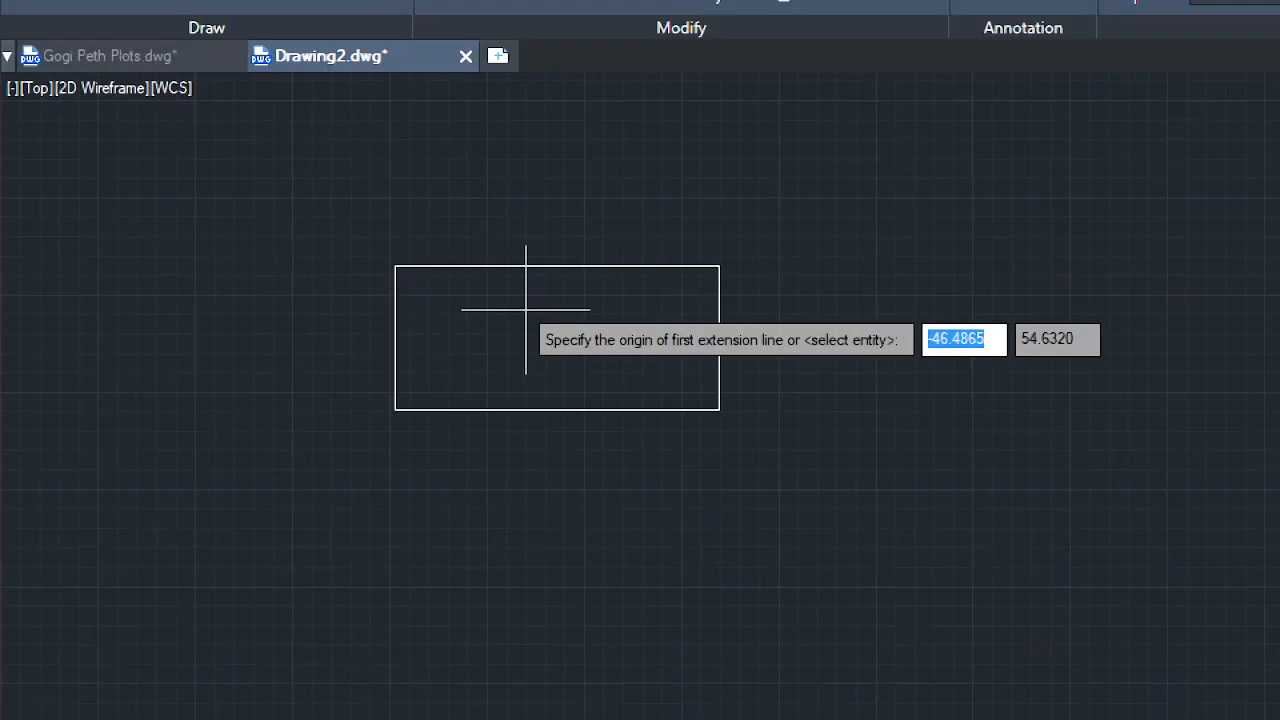
pyautogui.click(395, 266)
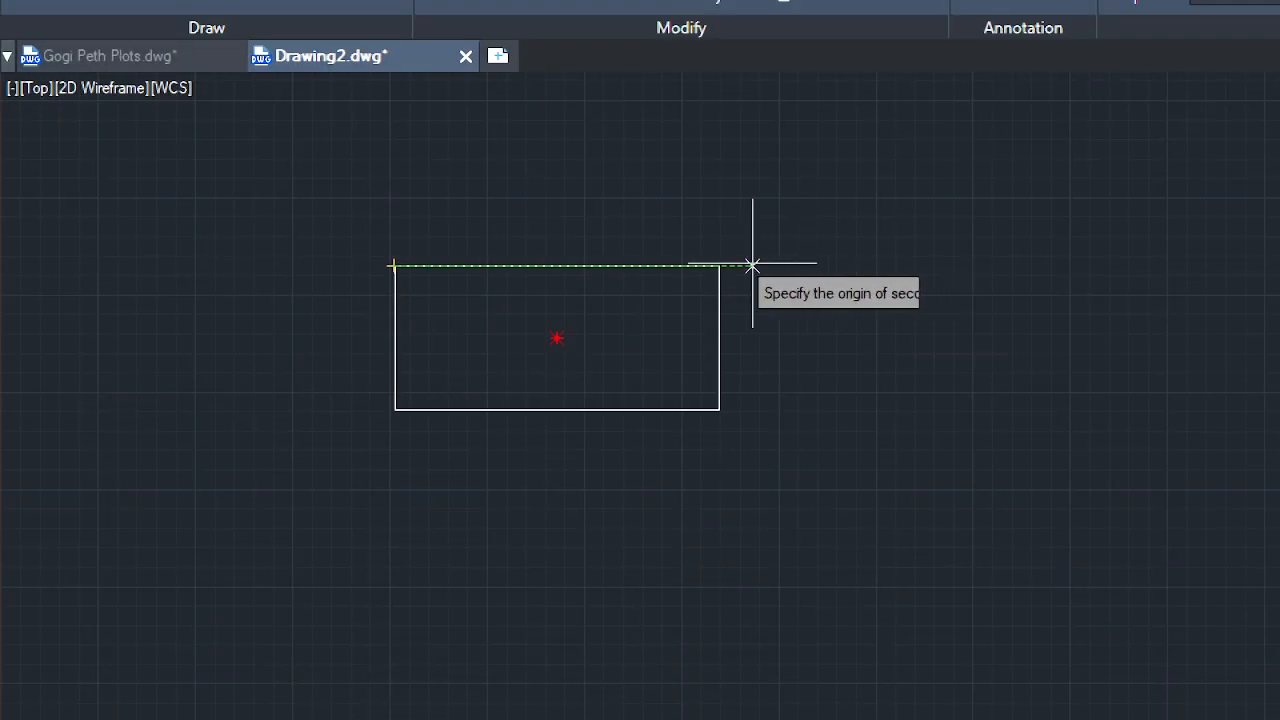
pyautogui.click(719, 266)
pyautogui.click(585, 233)
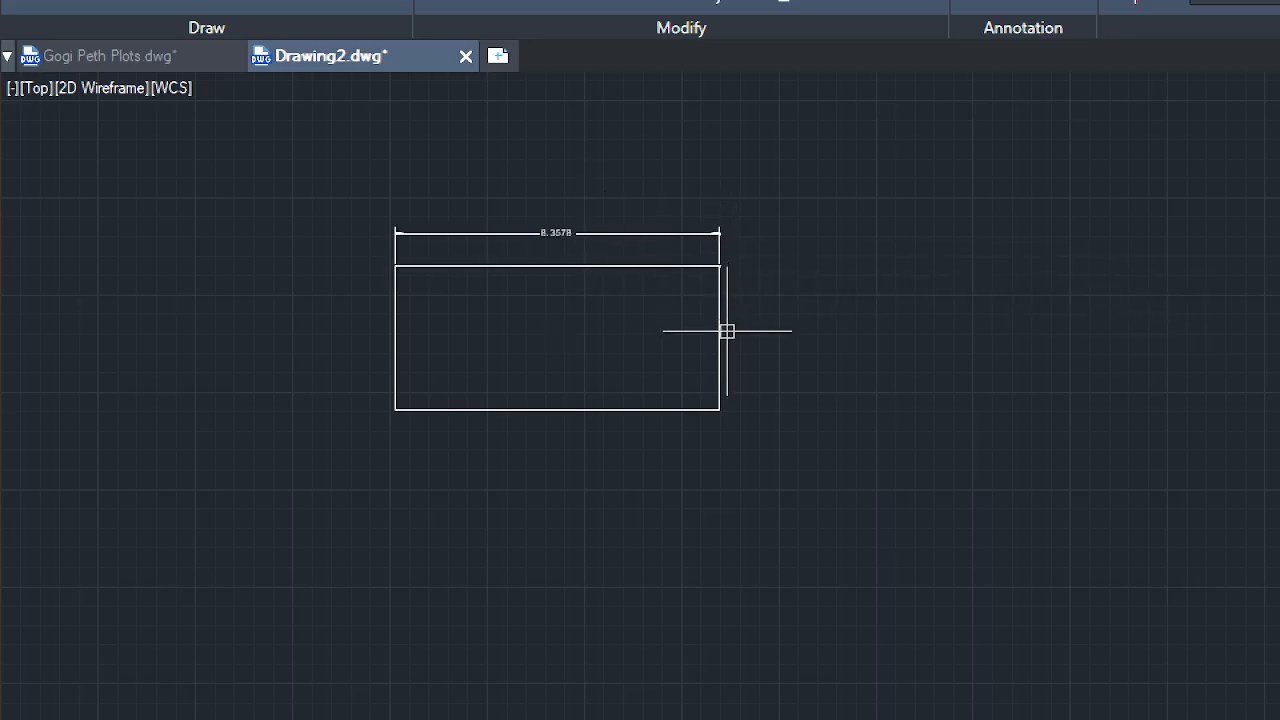
pyautogui.press('Return')
pyautogui.click(395, 266)
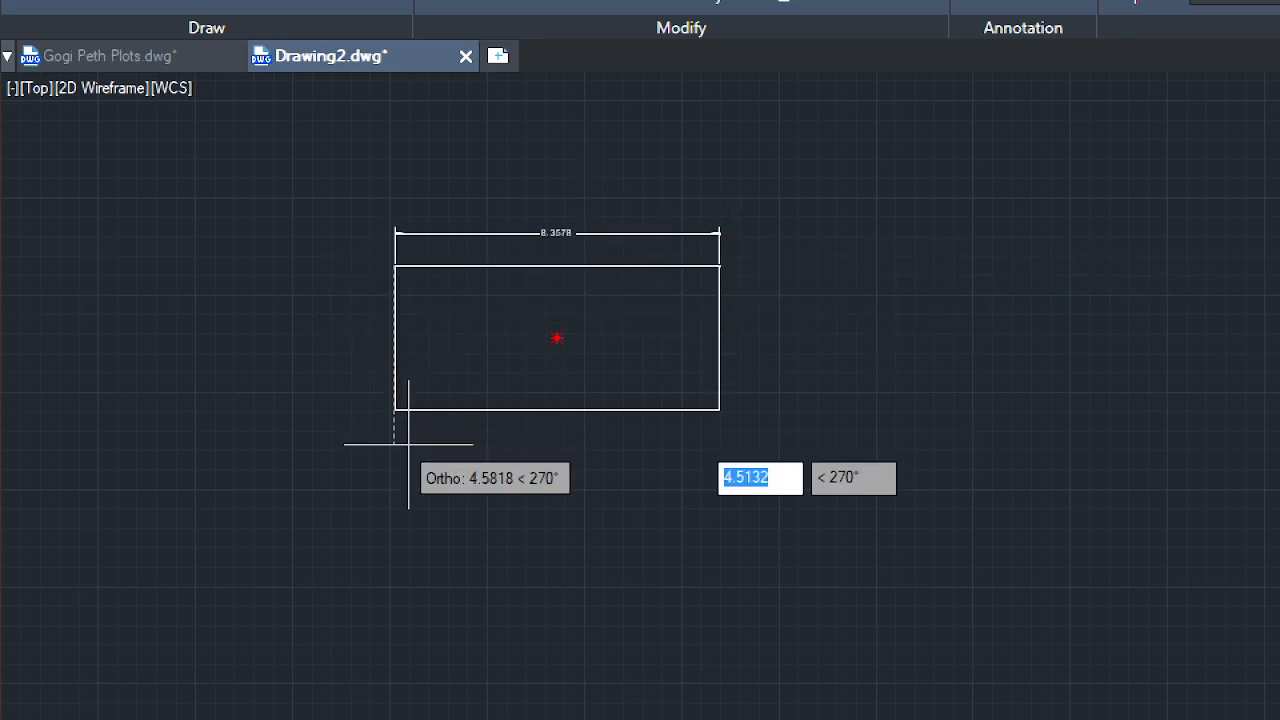
pyautogui.click(395, 409)
pyautogui.click(366, 377)
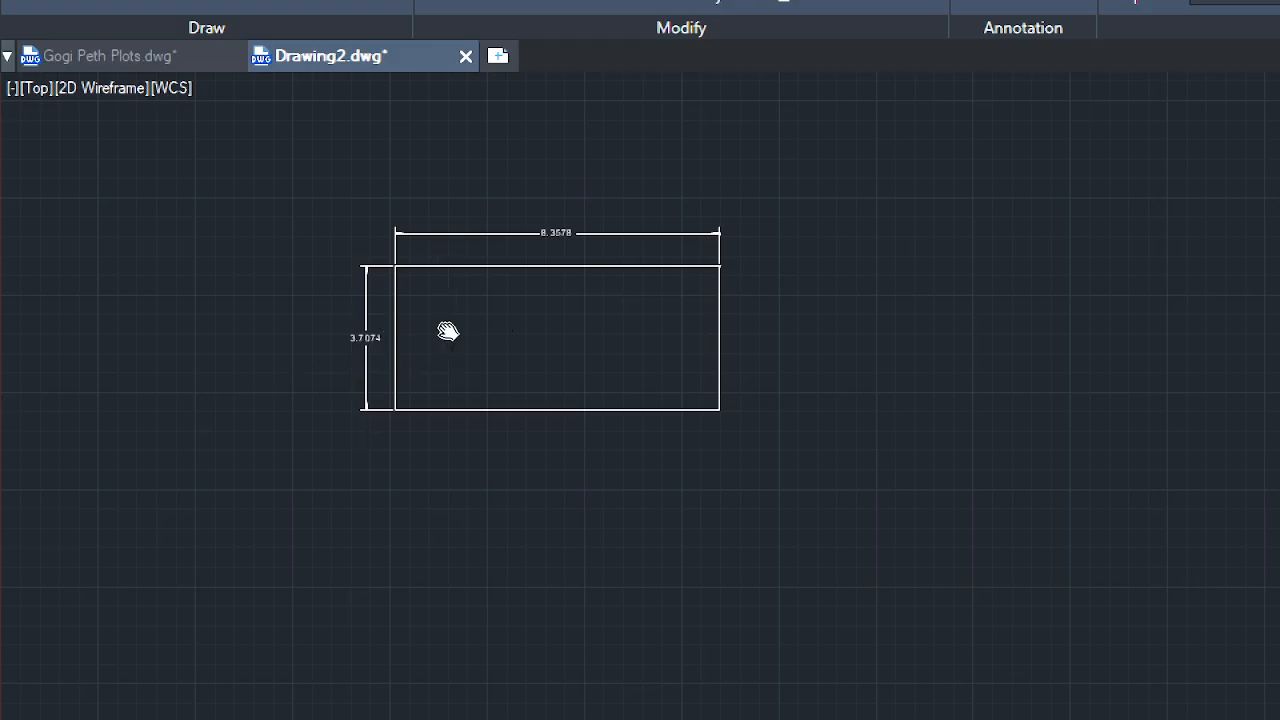
# Start the Fillet command and set the fillet radius to 1.
pyautogui.moveTo(443, 331); pyautogui.dragTo(448, 370, button='middle')
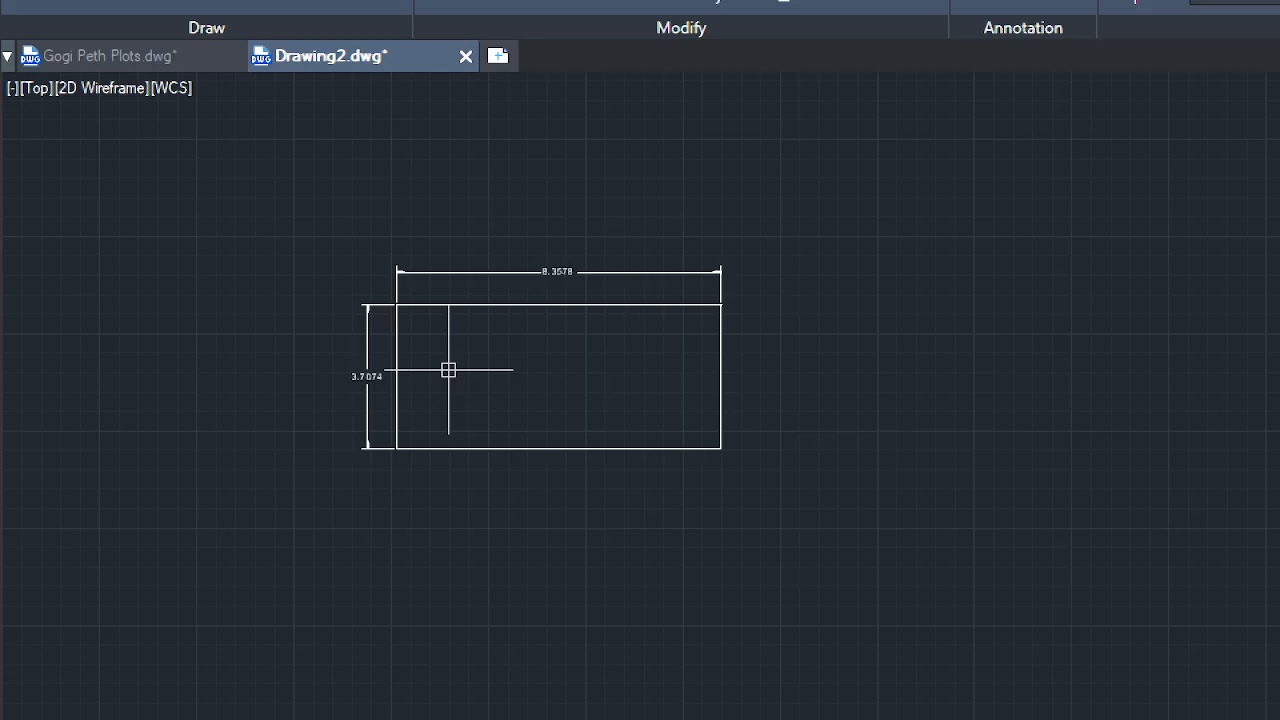
pyautogui.scroll(-2, 503, 286)
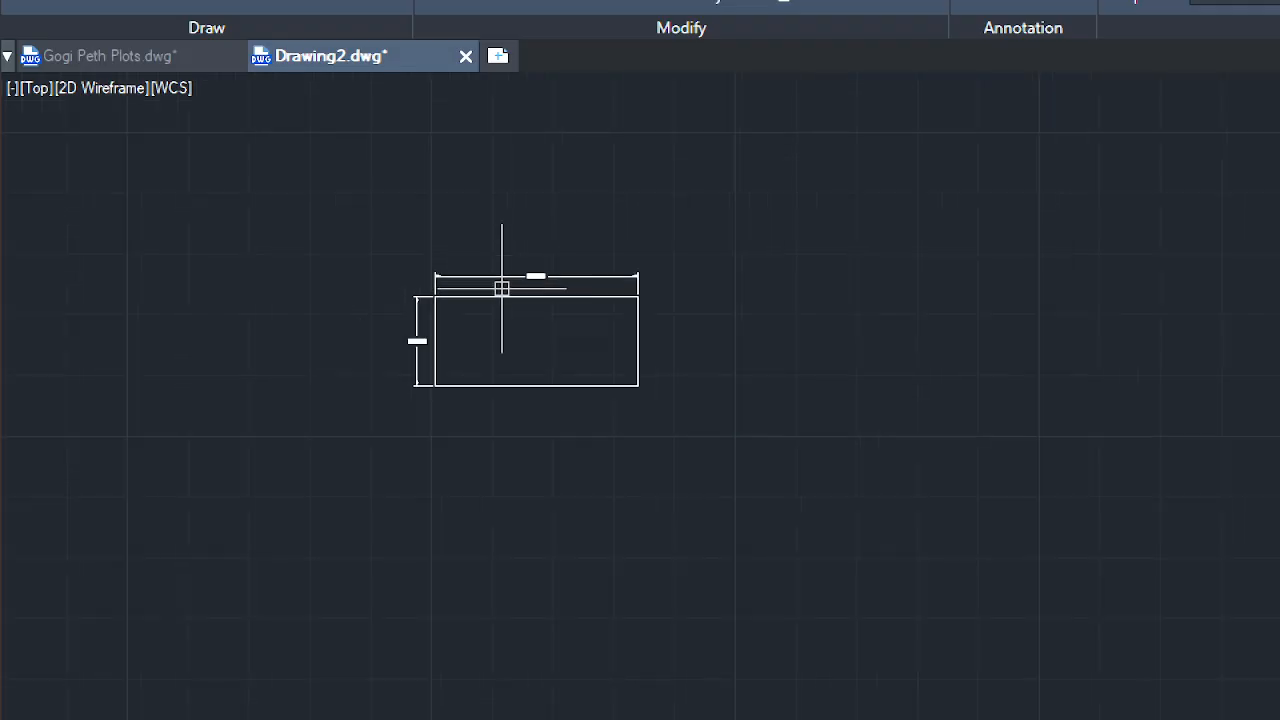
pyautogui.scroll(-1, 548, 387)
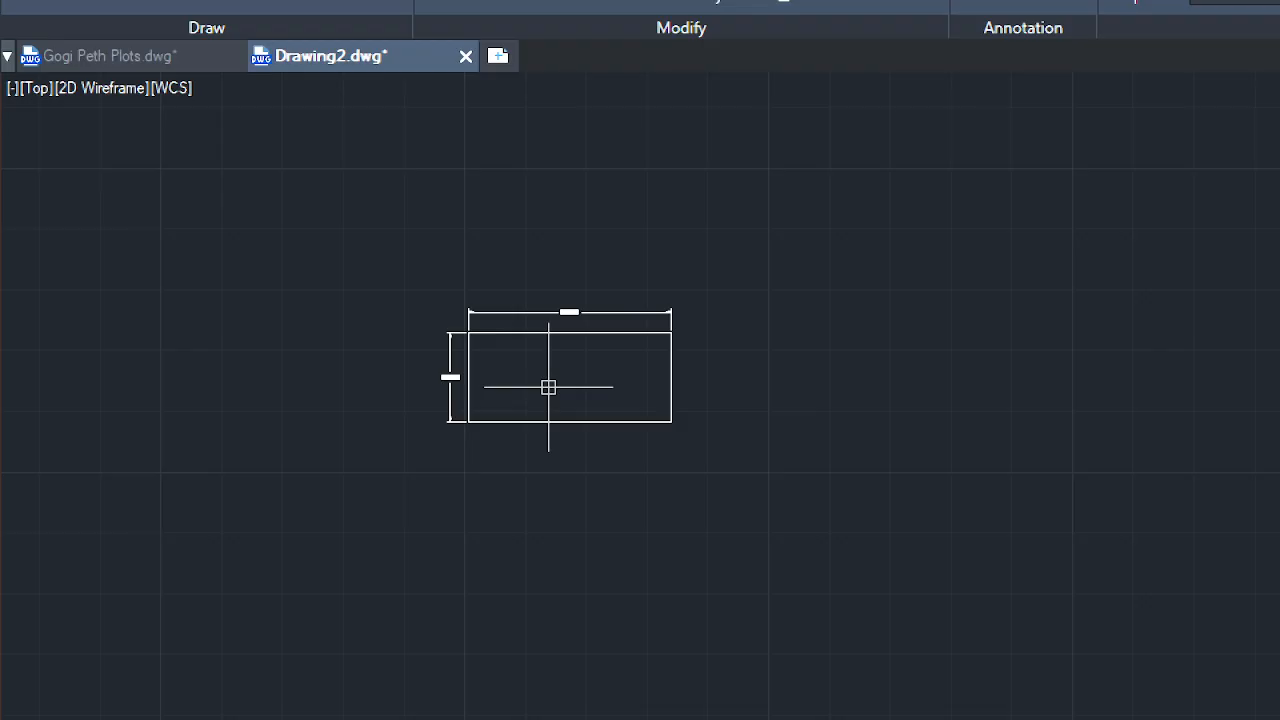
pyautogui.write('fillet')
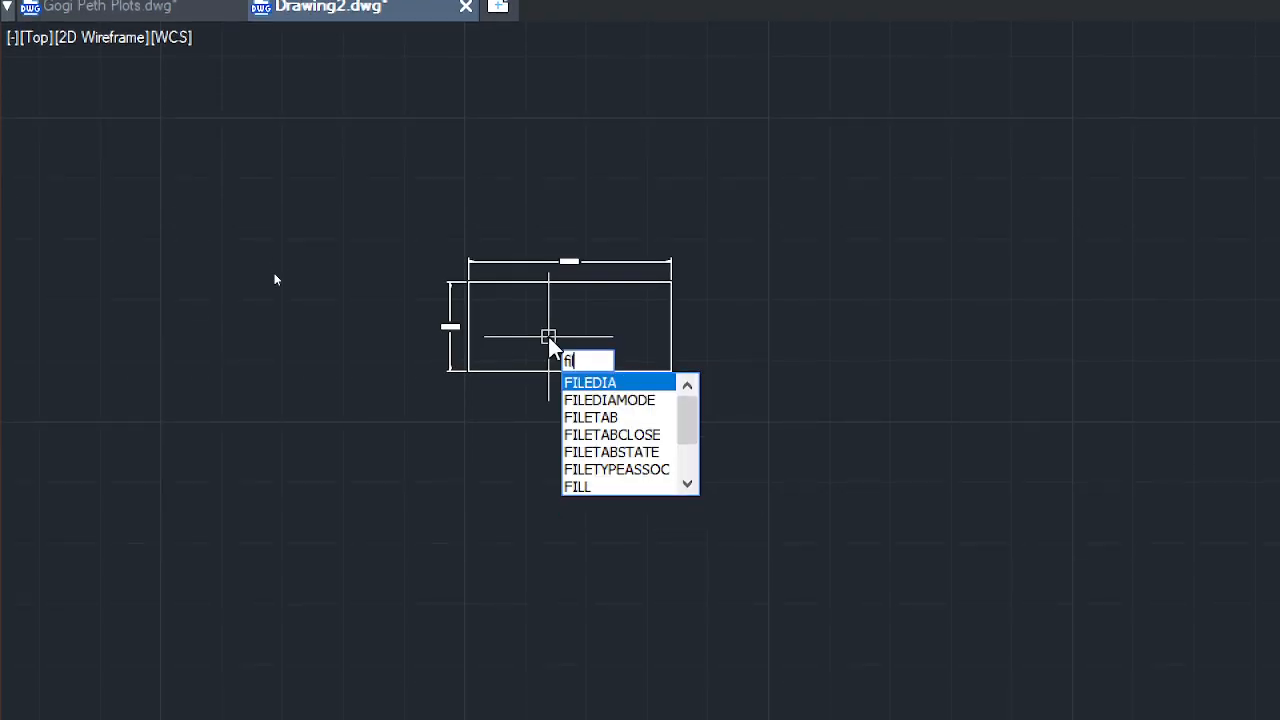
pyautogui.press('Return')
pyautogui.write('r')
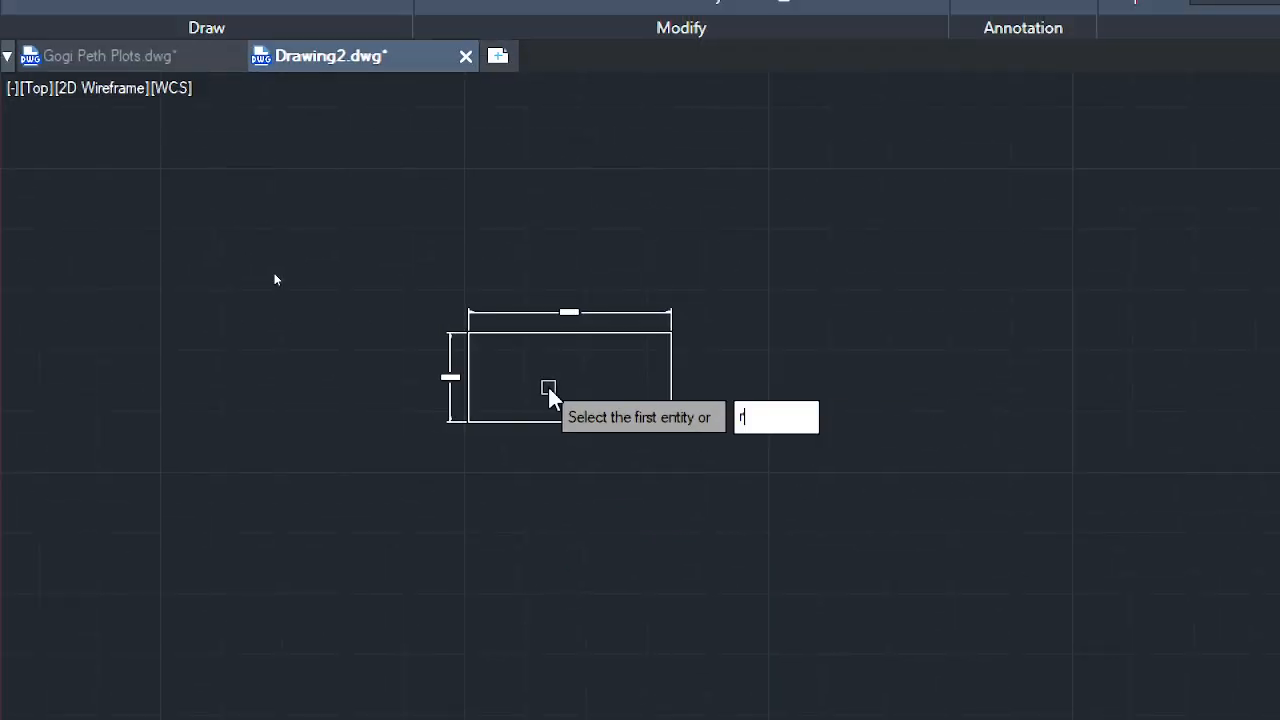
pyautogui.press('Return')
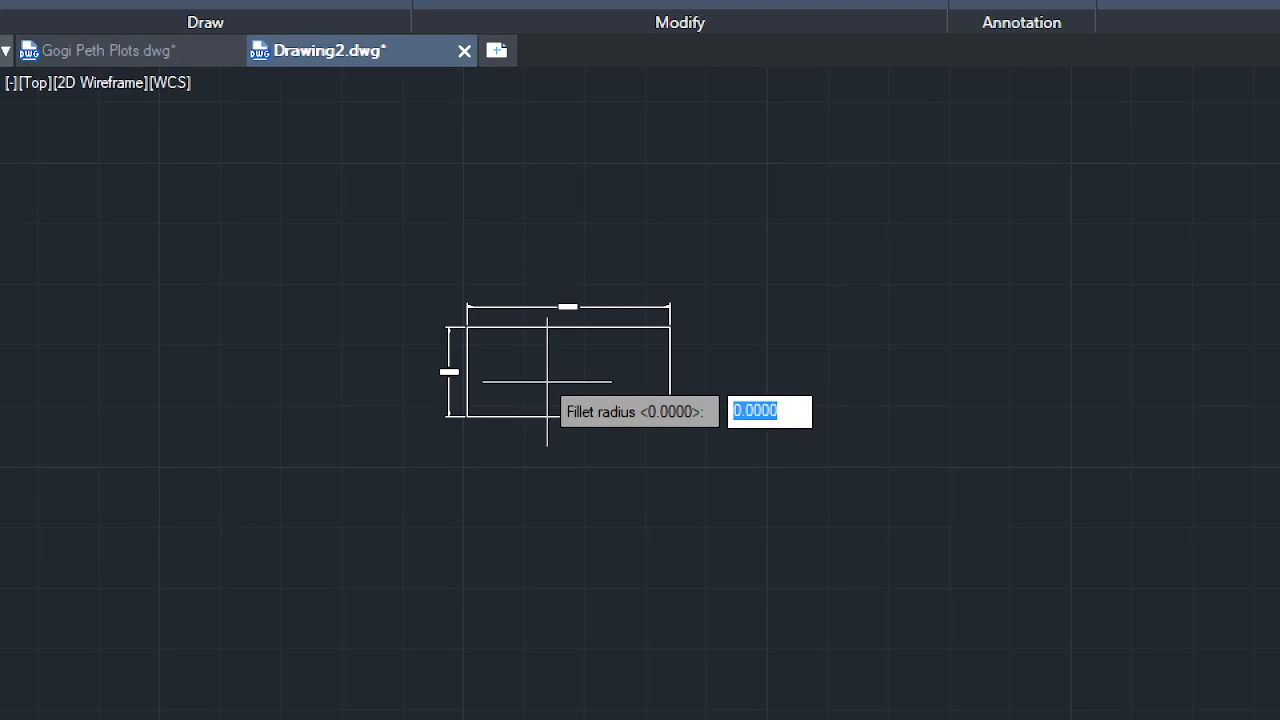
pyautogui.write('1')
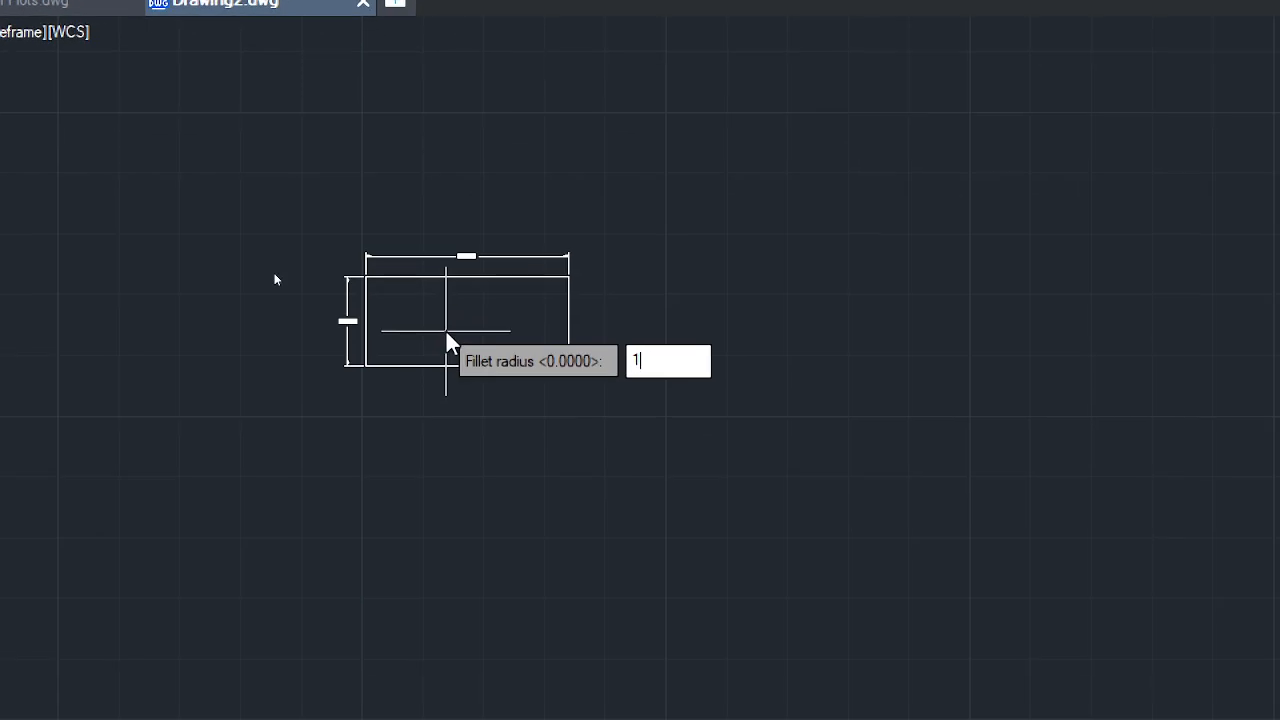
pyautogui.press('Return')
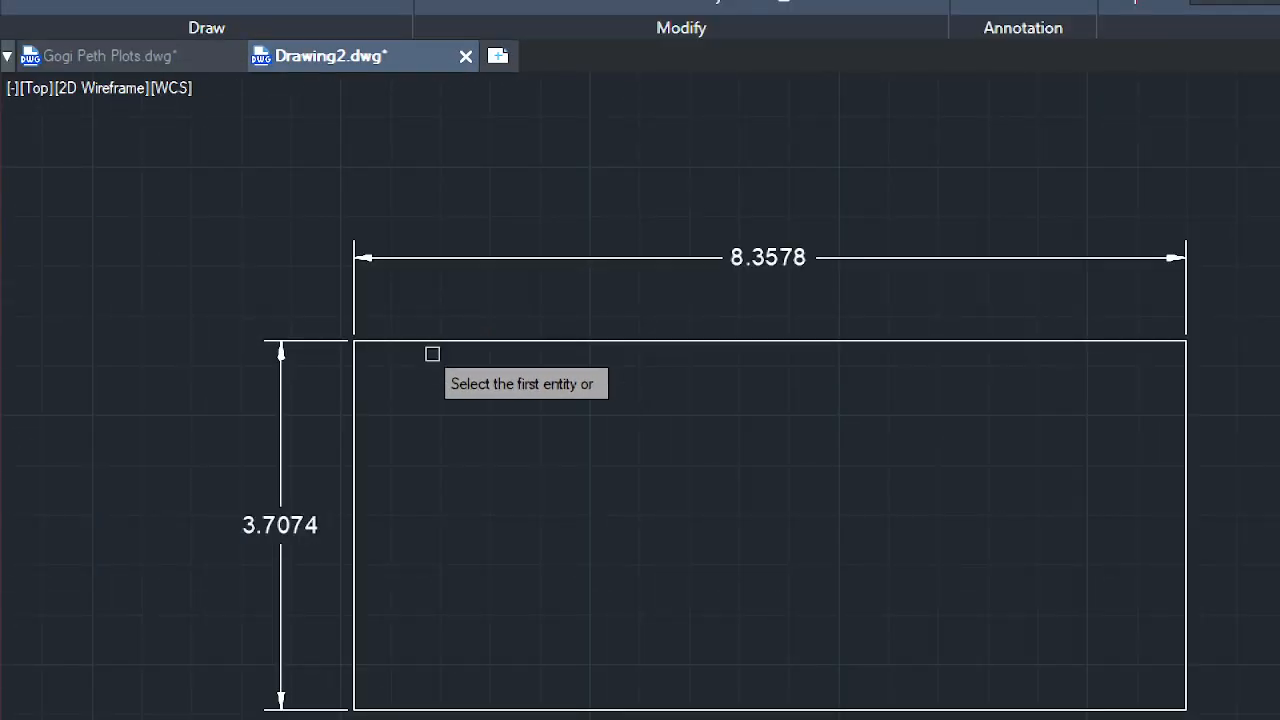
pyautogui.write('d')
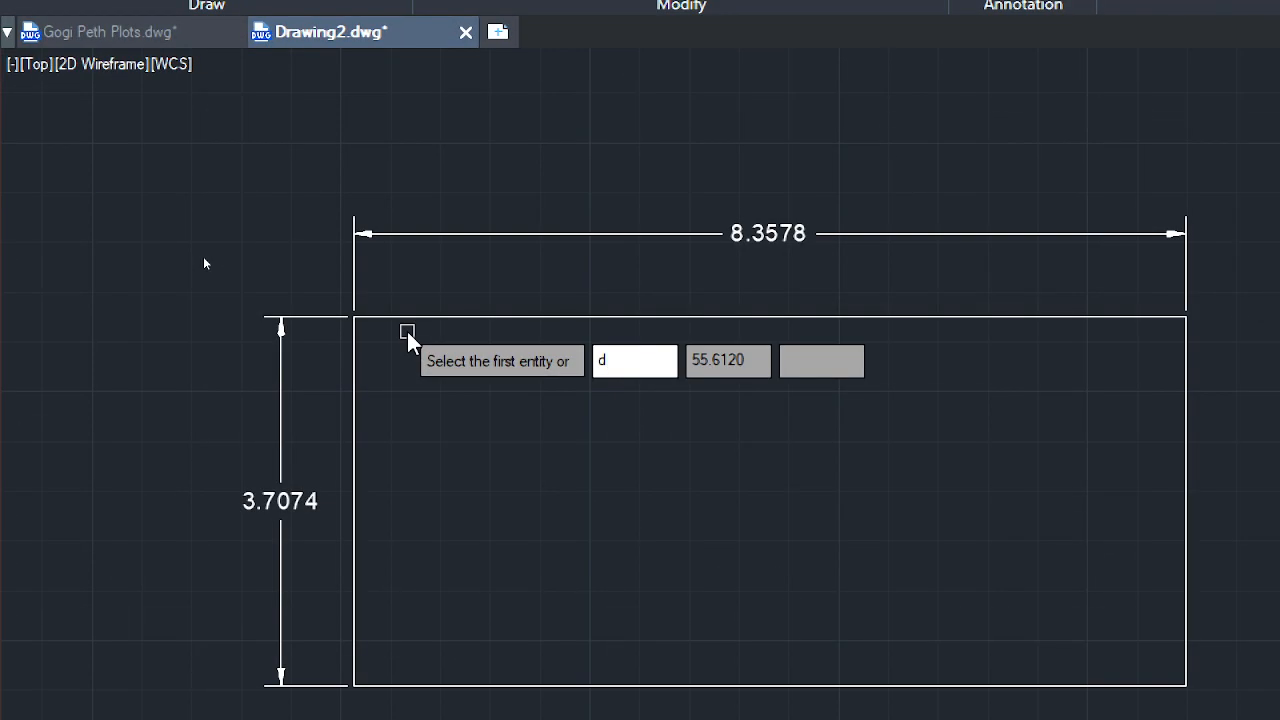
pyautogui.press('Return')
pyautogui.press('Escape')
# Fillet the rectangle's upper-left corner between its top and left edges, accepting the current radius of 1.
pyautogui.write('fillet')
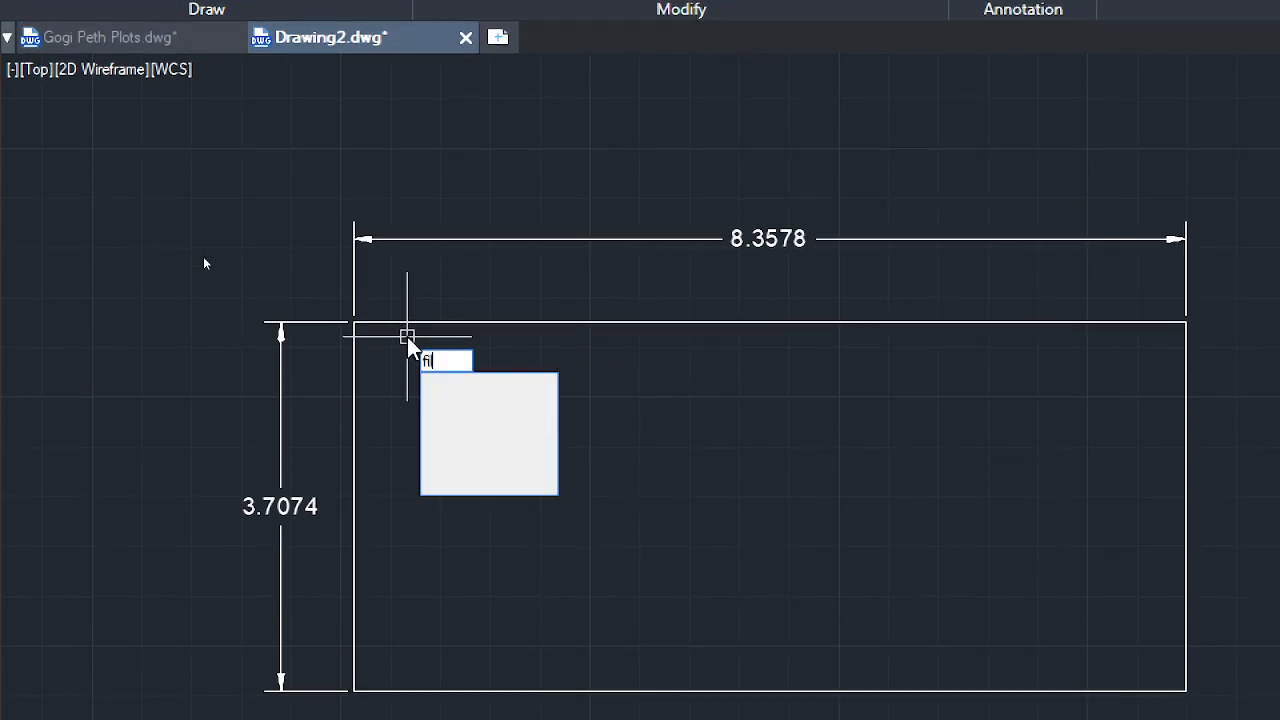
pyautogui.press('Return')
pyautogui.write('r')
pyautogui.press('Return')
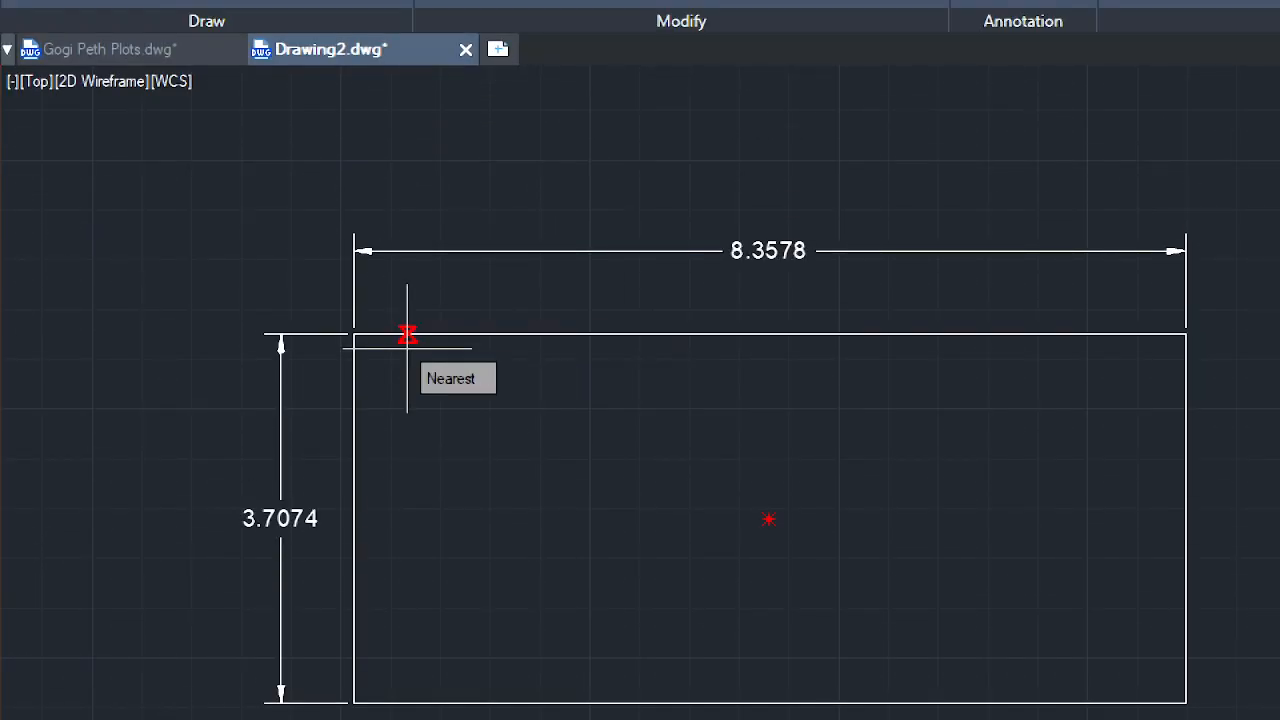
pyautogui.press('Return')
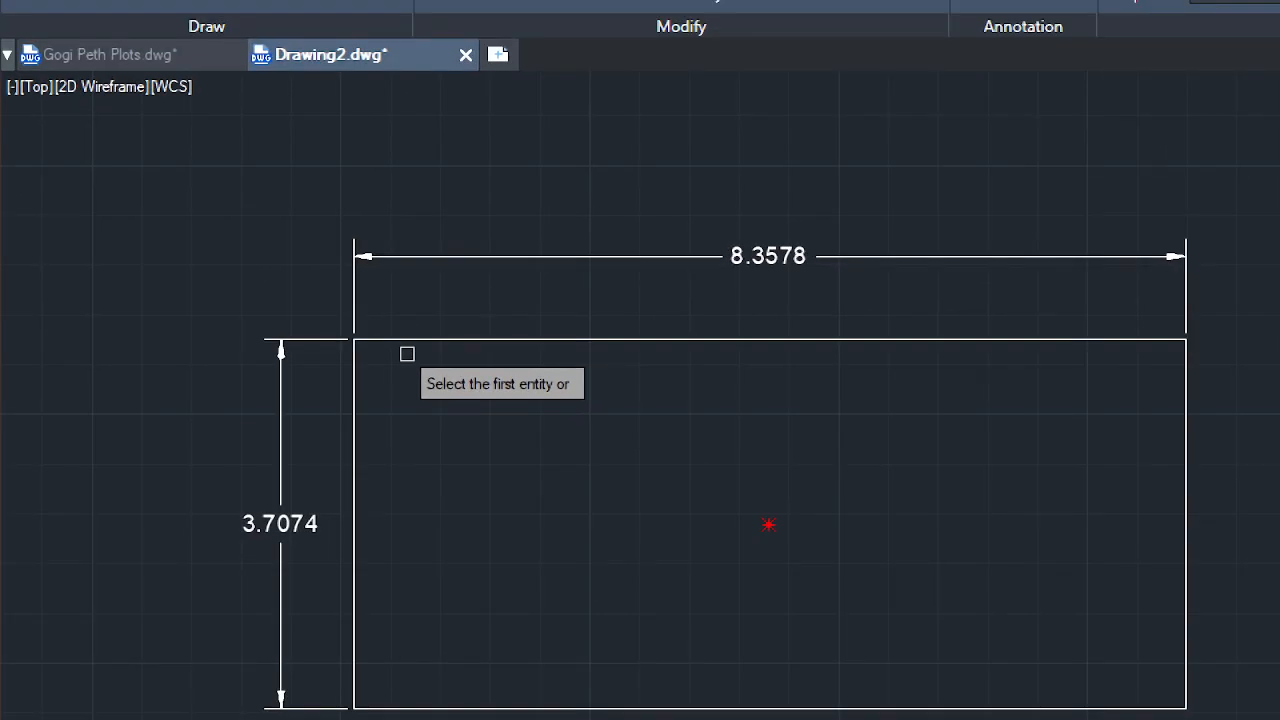
pyautogui.click(378, 335)
pyautogui.click(355, 371)
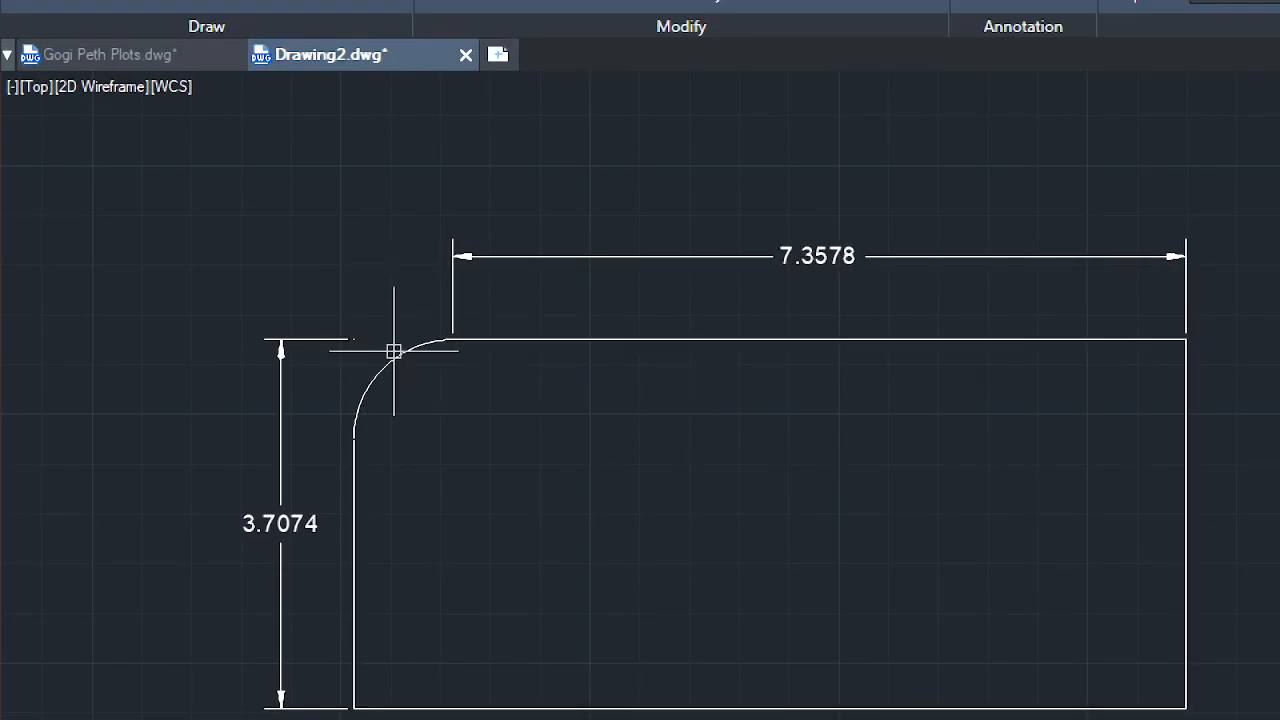
# Repeat the Fillet command to round the rectangle's upper-right corner with the same radius.
pyautogui.scroll(-4, 400, 350)
pyautogui.press('Return')
pyautogui.click(713, 355)
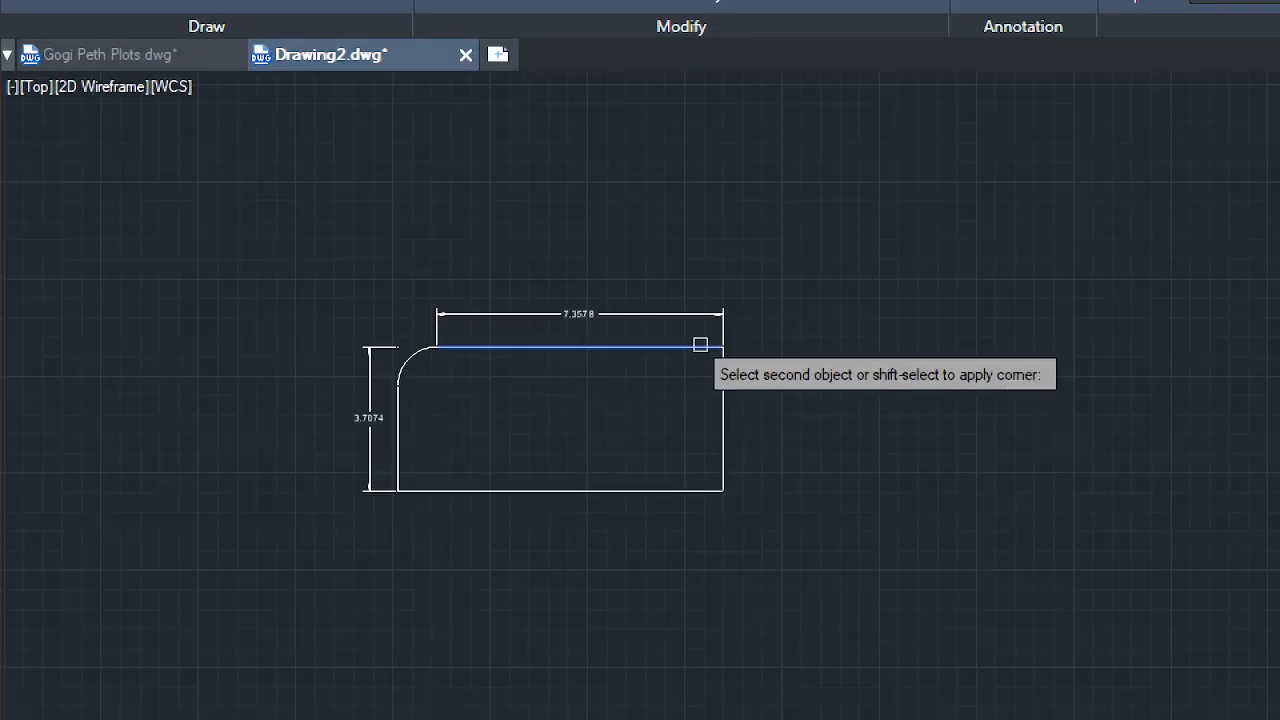
pyautogui.click(724, 395)
# Try to fillet the rectangle's lower-right corner between its right and bottom edges.
pyautogui.press('Return')
pyautogui.click(716, 476)
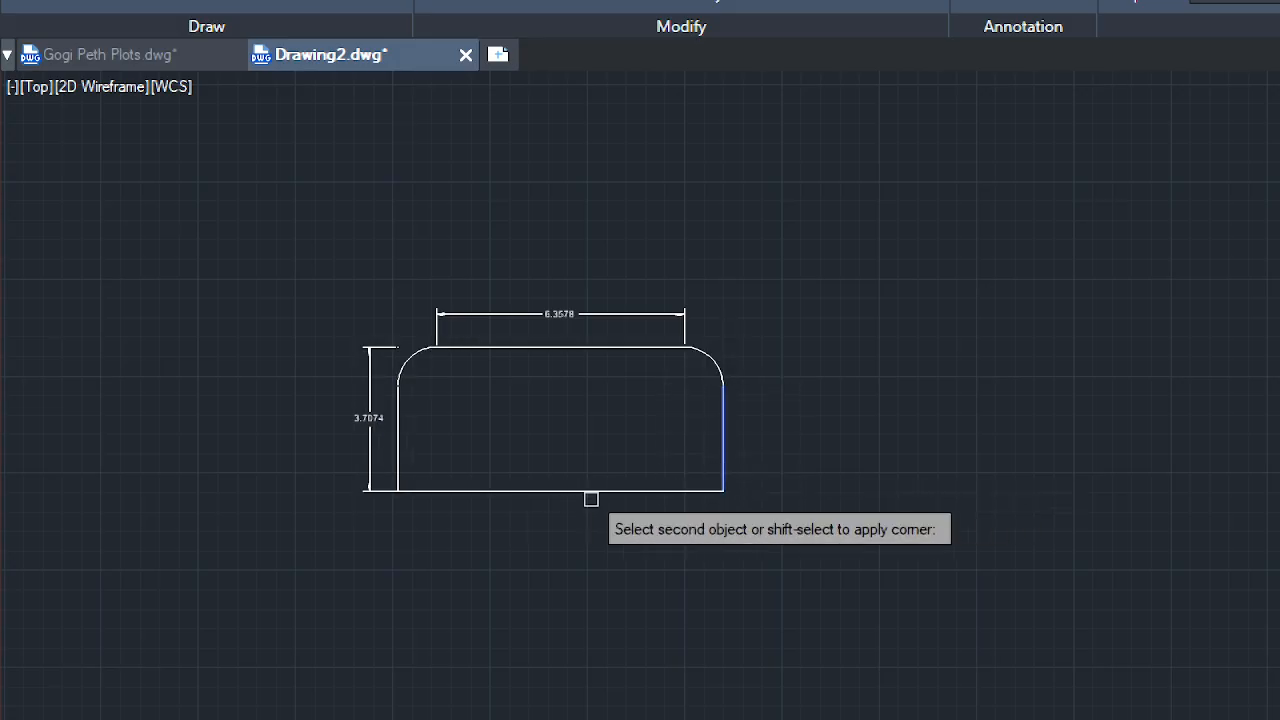
pyautogui.click(671, 486)
pyautogui.press('Escape')
# Erase the width dimension above the filleted rectangle and the height dimension beside it.
pyautogui.scroll(-3, 91, 357)
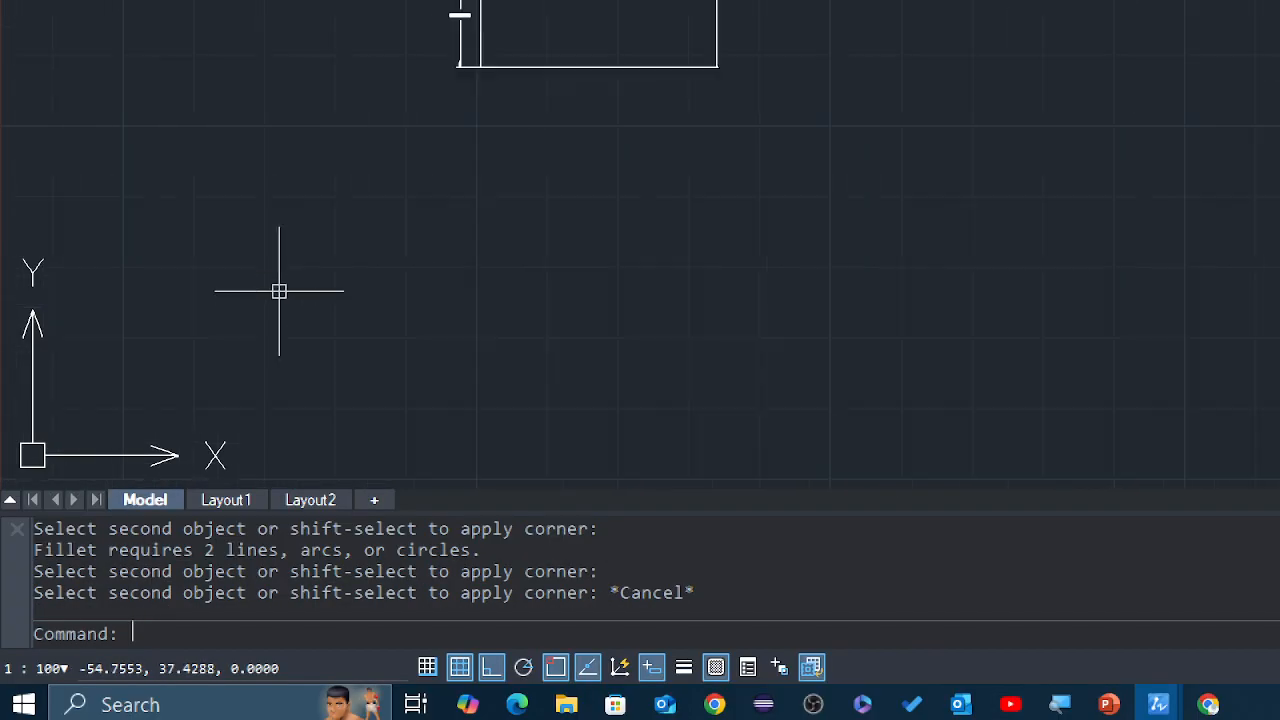
pyautogui.scroll(-4, 394, 360)
pyautogui.scroll(4, 512, 154)
pyautogui.moveTo(512, 154); pyautogui.dragTo(529, 289, button='middle')
pyautogui.press('Escape')
pyautogui.click(700, 151)
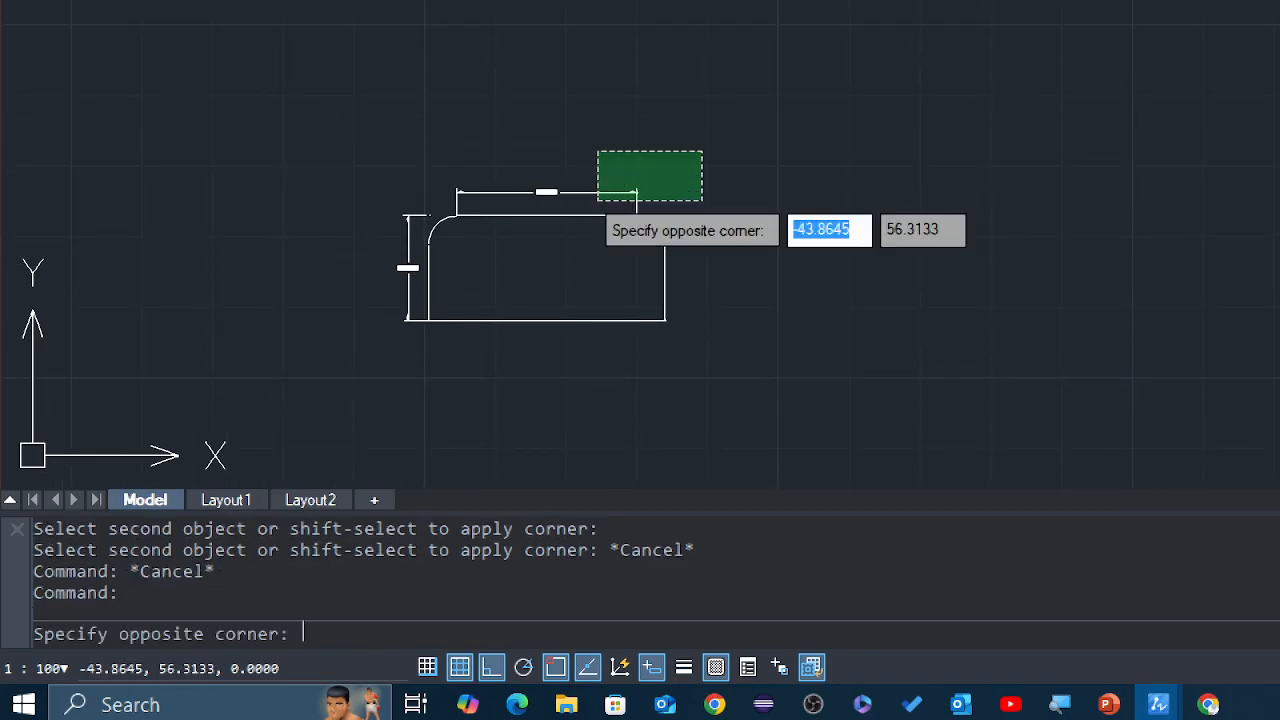
pyautogui.click(595, 200)
pyautogui.press('Delete')
pyautogui.click(423, 193)
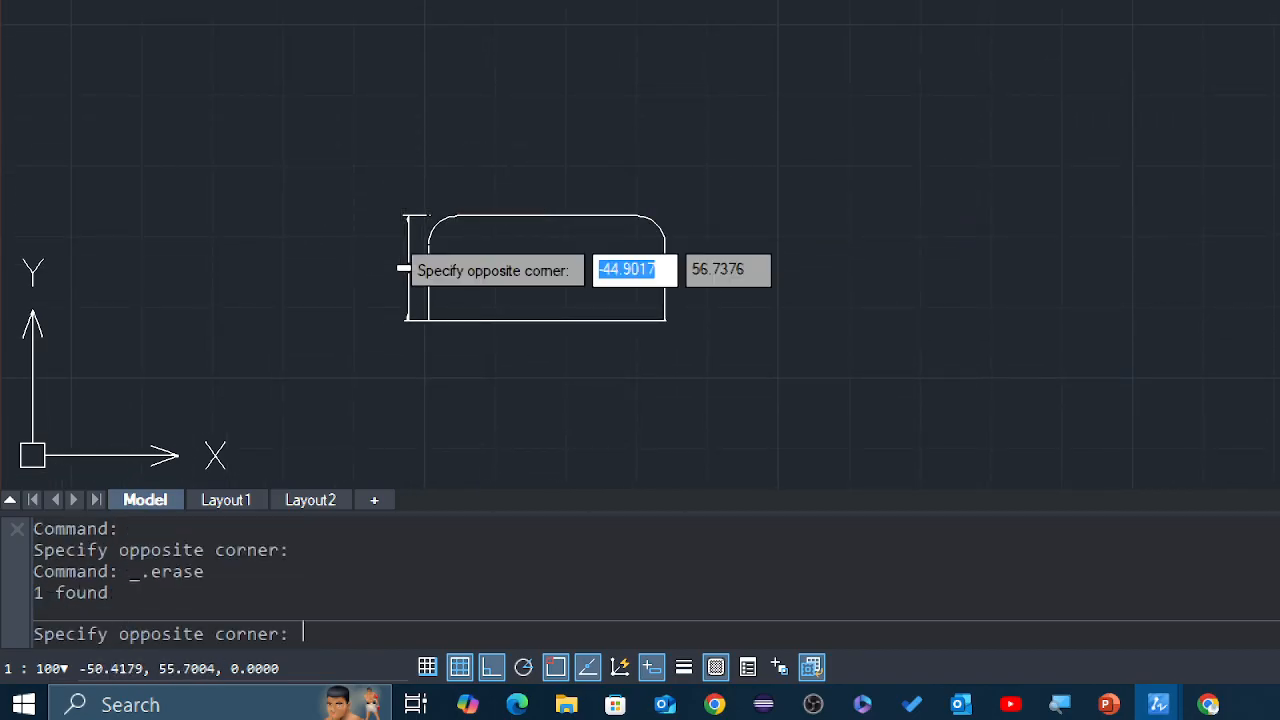
pyautogui.click(330, 274)
pyautogui.press('Delete')
# Add a linear dimension for the overall width above the shape, measured between the outer ends of the two fillets.
pyautogui.write('DLI')
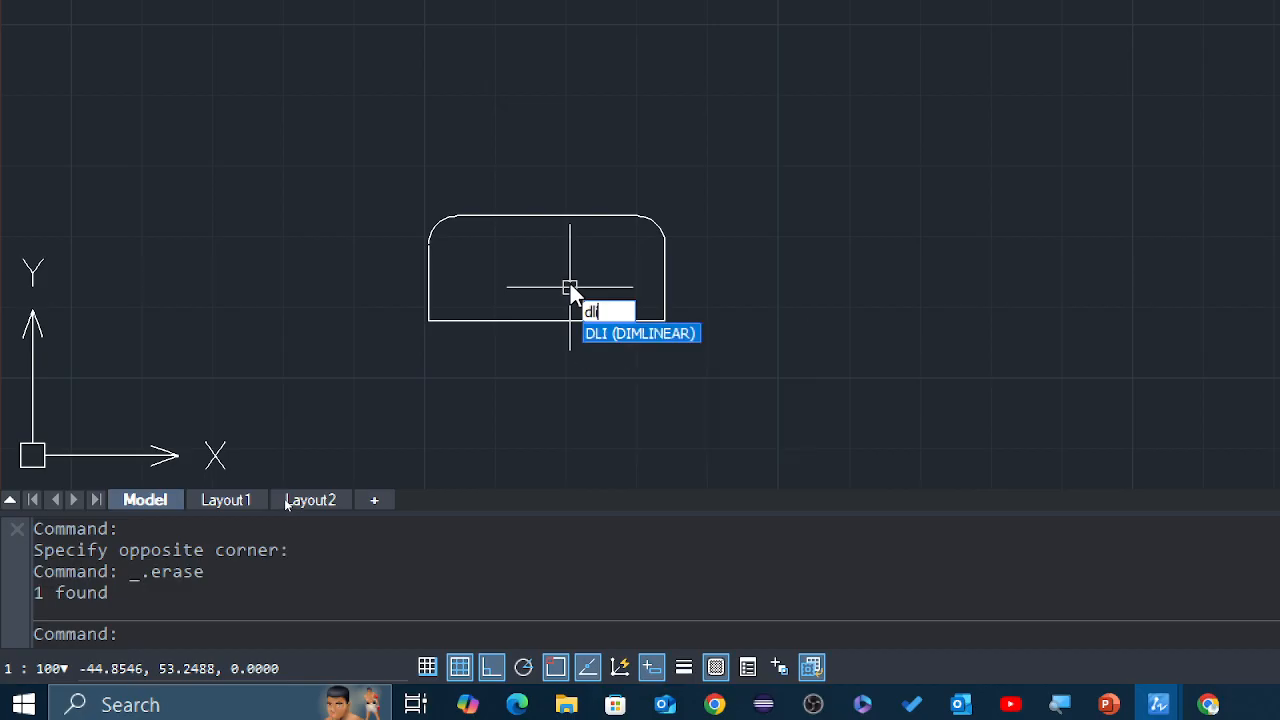
pyautogui.press('Return')
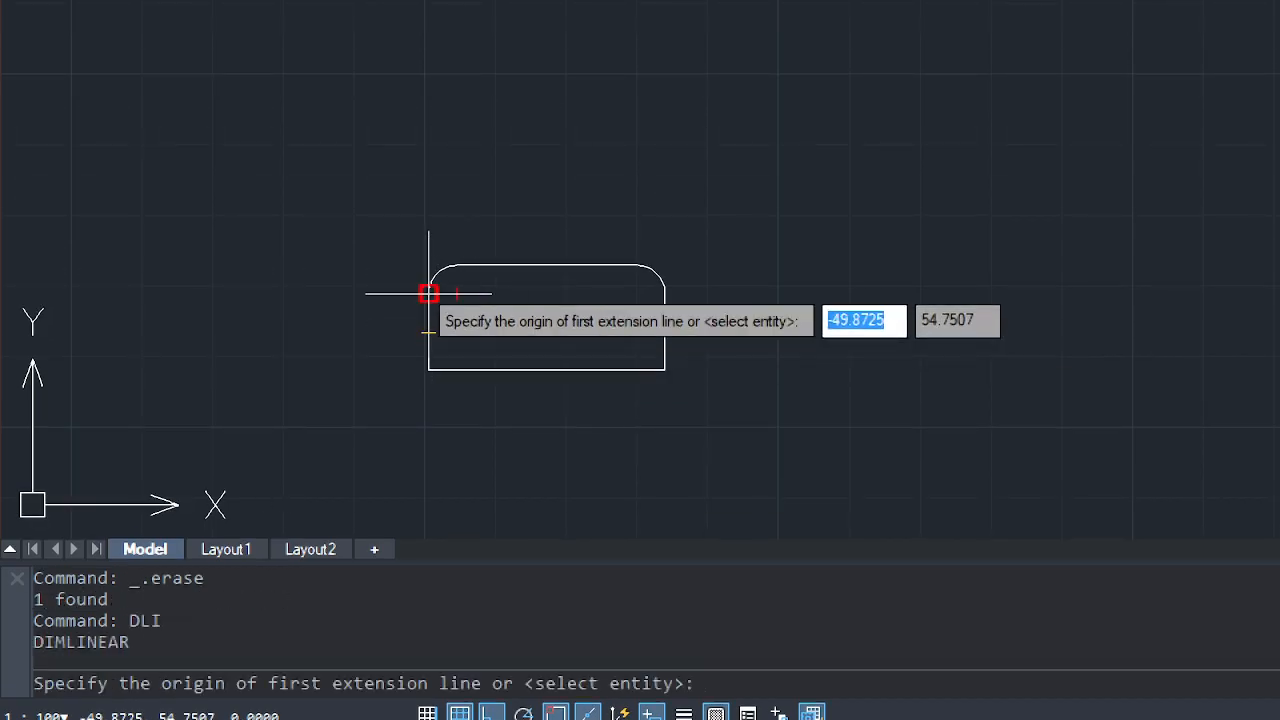
pyautogui.click(428, 293)
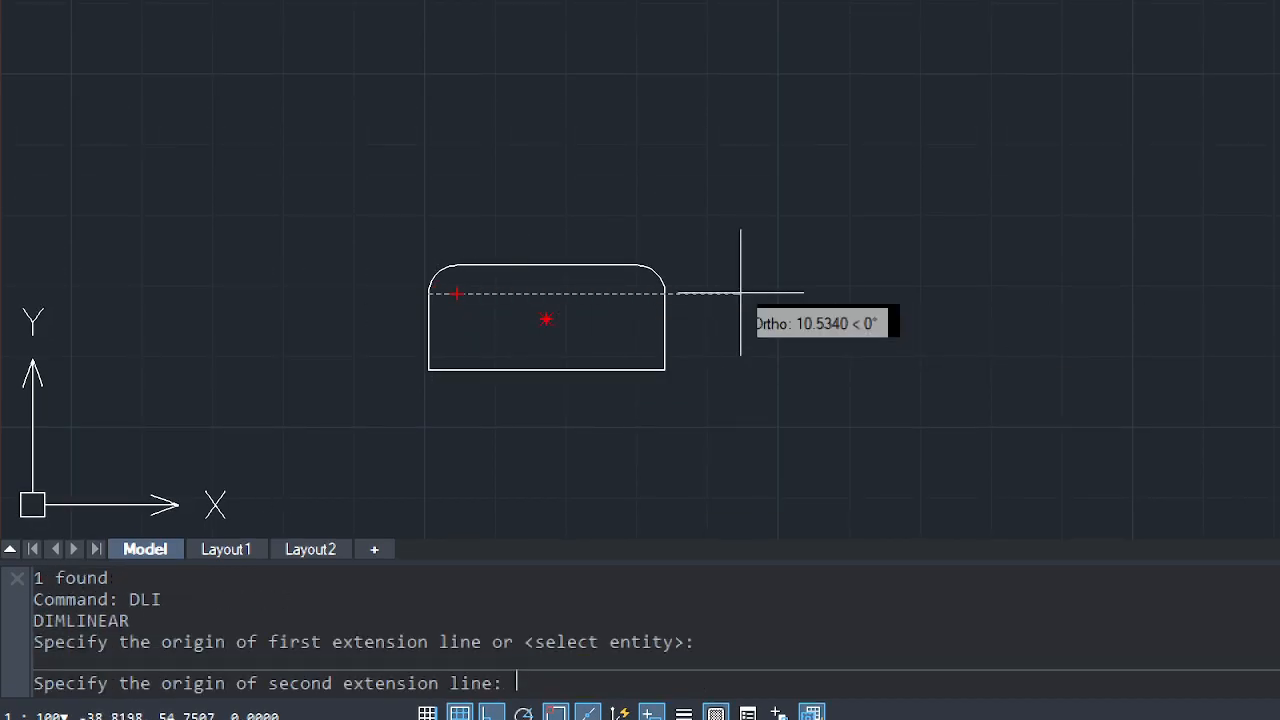
pyautogui.click(665, 293)
pyautogui.click(629, 220)
# Add a linear dimension for the shape's overall height beside its left edge, measured from the top edge to the lower-left corner.
pyautogui.press('Return')
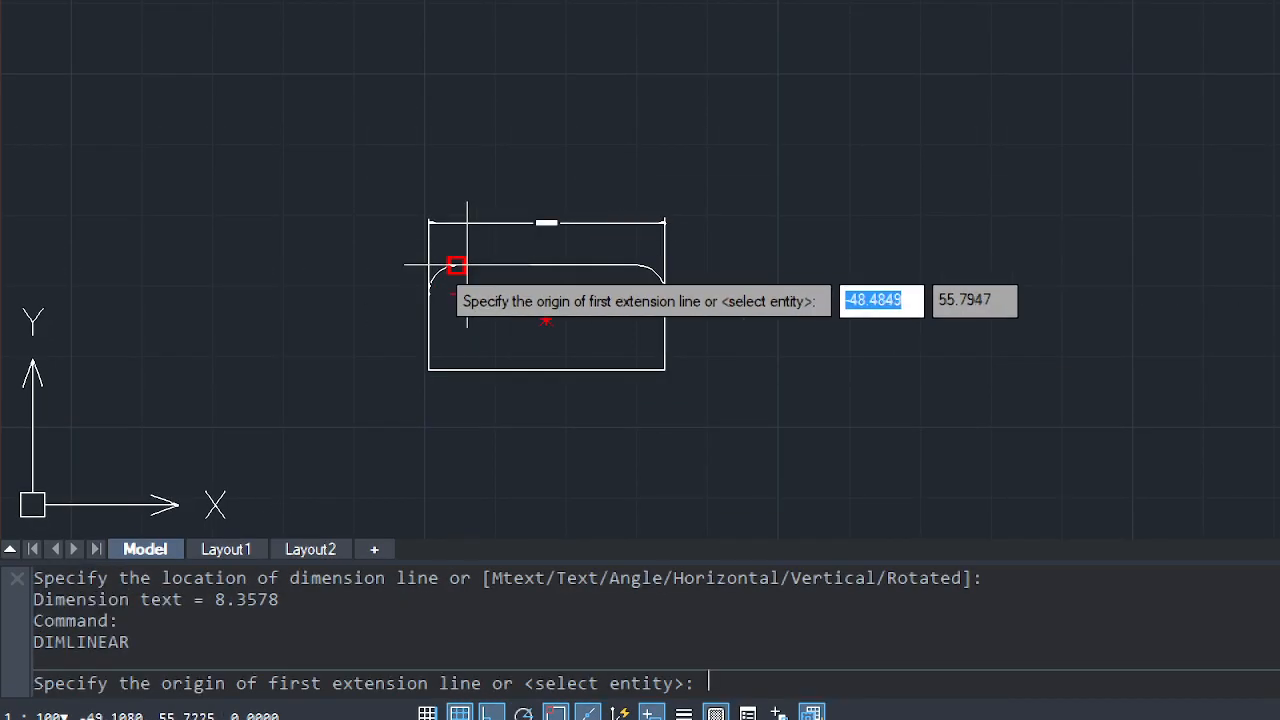
pyautogui.click(457, 265)
pyautogui.click(429, 369)
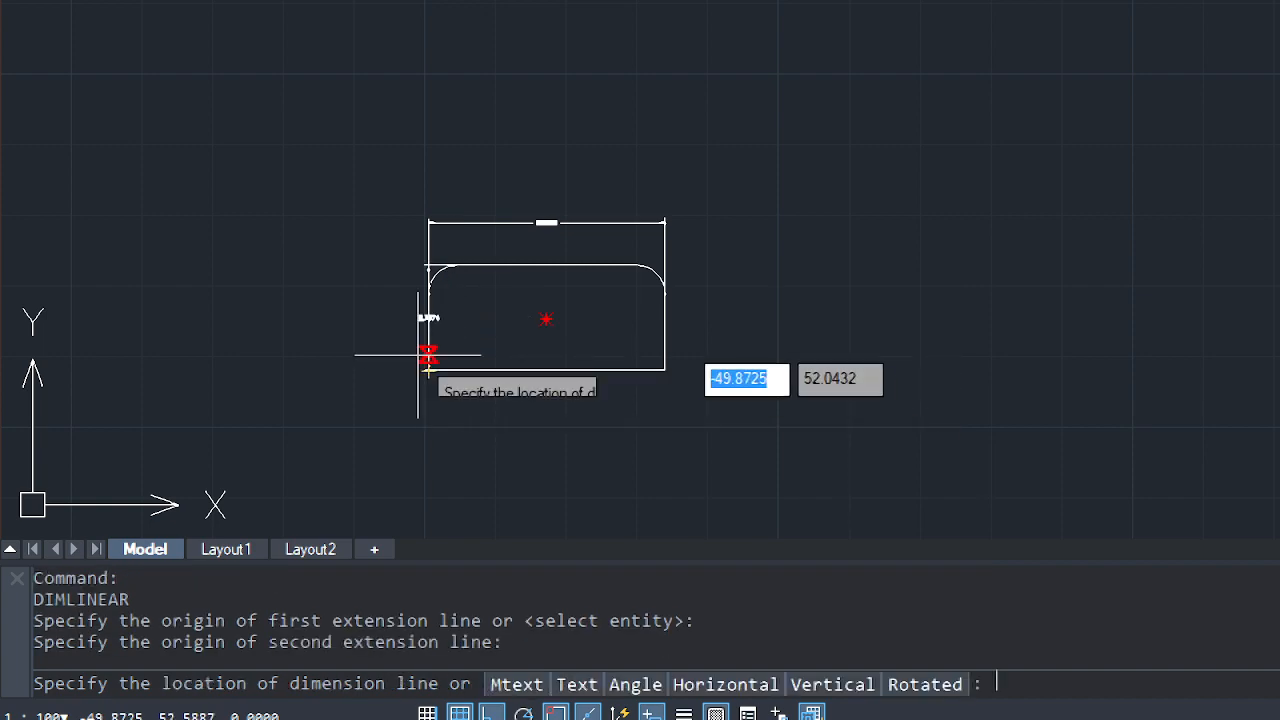
pyautogui.click(397, 317)
pyautogui.moveTo(545, 308); pyautogui.dragTo(560, 346, button='middle')
pyautogui.write('d')
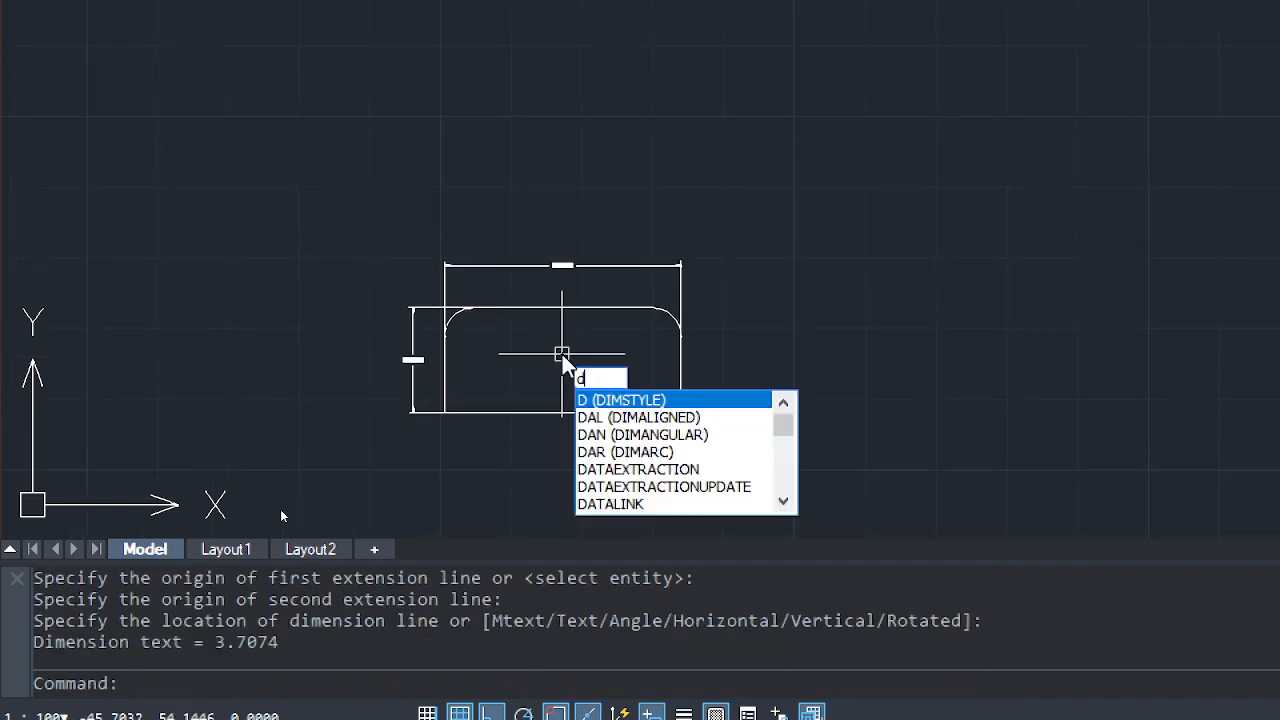
pyautogui.press('Return')
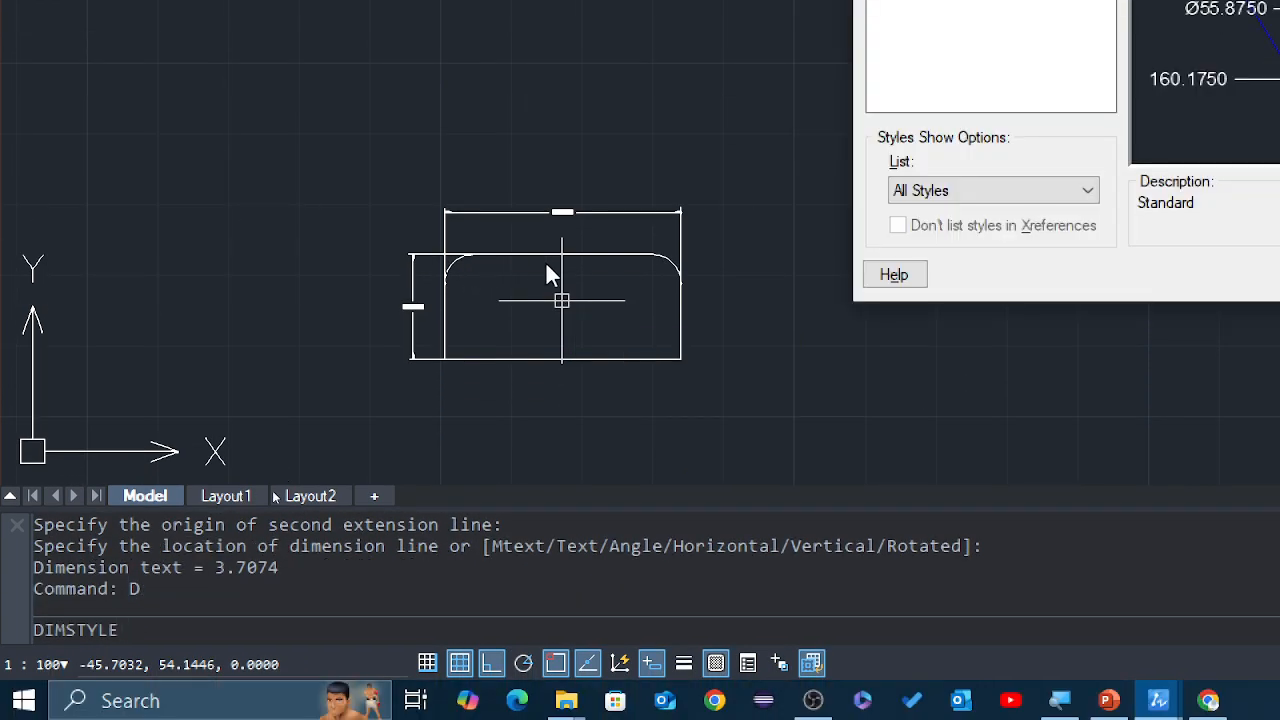
pyautogui.press('Escape')
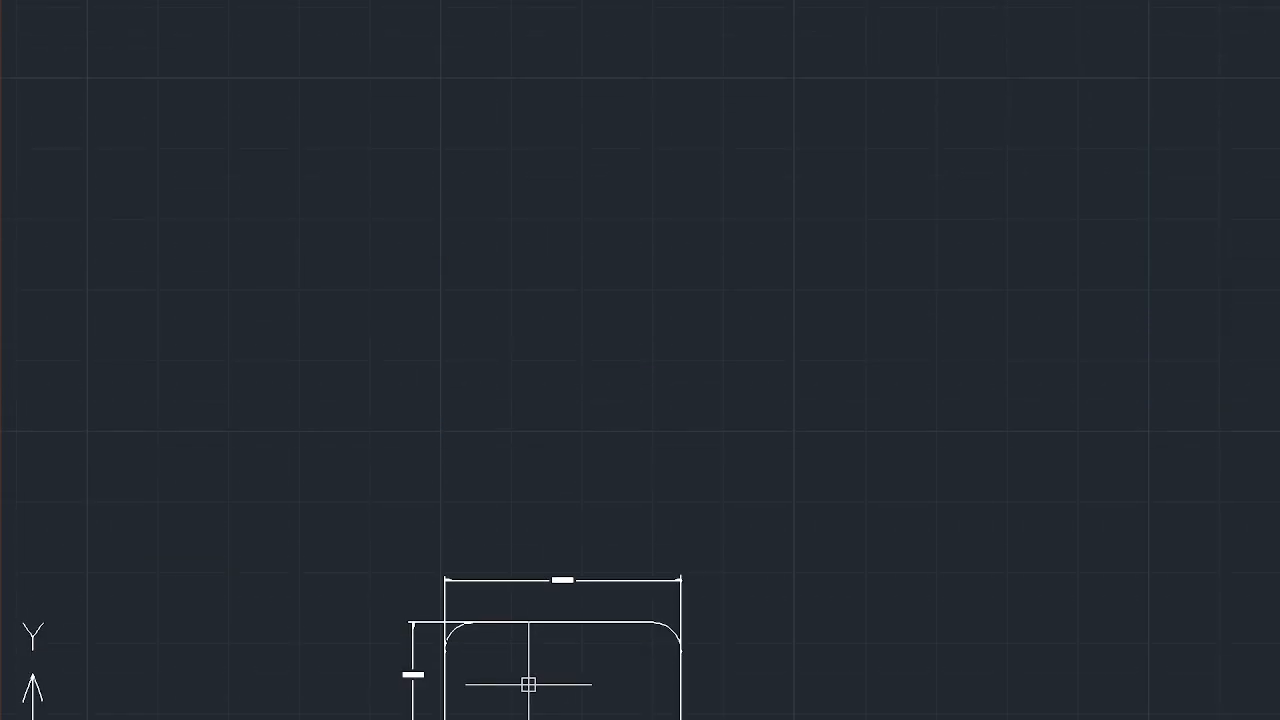
pyautogui.scroll(-2, 523, 334)
pyautogui.scroll(2, 528, 293)
pyautogui.moveTo(528, 293); pyautogui.dragTo(543, 260, button='middle')
pyautogui.moveTo(543, 608)
pyautogui.mouseDown(button='middle')
pyautogui.moveTo(640, 317)
pyautogui.moveTo(564, 338)
pyautogui.mouseUp(button='middle')
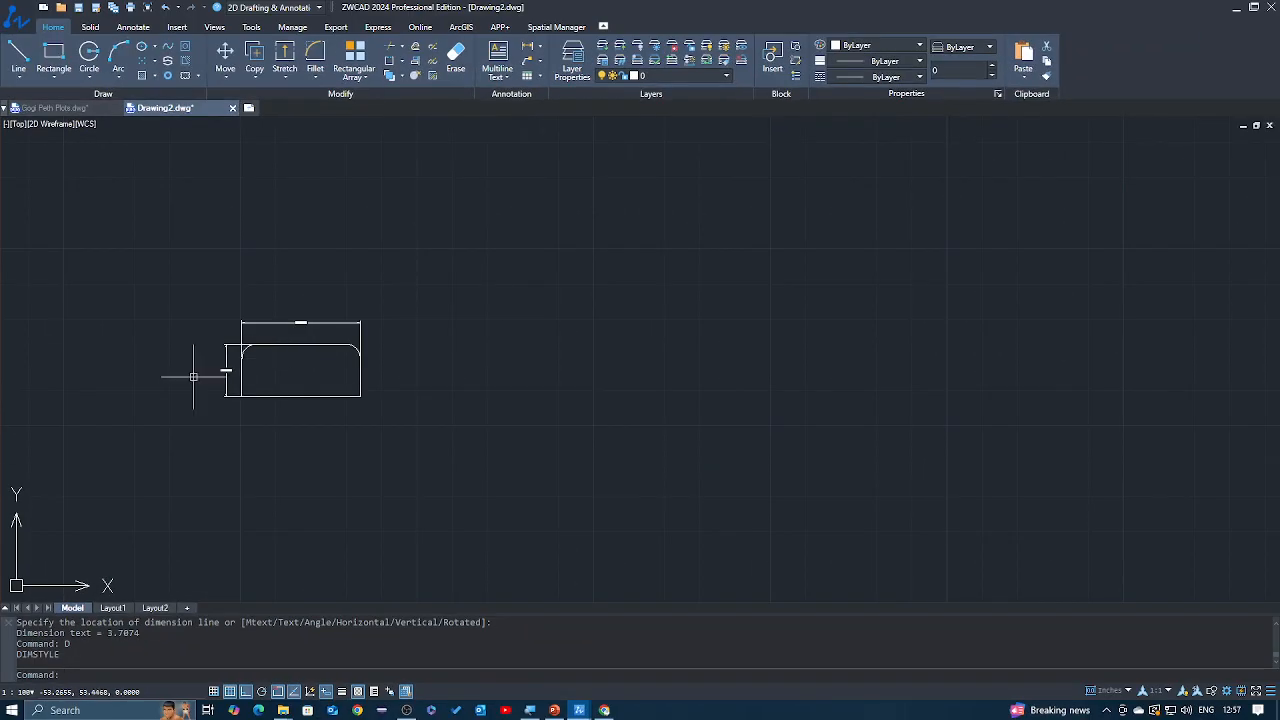
pyautogui.scroll(6, 389, 381)
pyautogui.moveTo(708, 374); pyautogui.dragTo(723, 371, button='middle')
pyautogui.moveTo(361, 372)
pyautogui.mouseDown(button='middle')
pyautogui.moveTo(457, 394)
pyautogui.moveTo(490, 378)
pyautogui.mouseUp(button='middle')
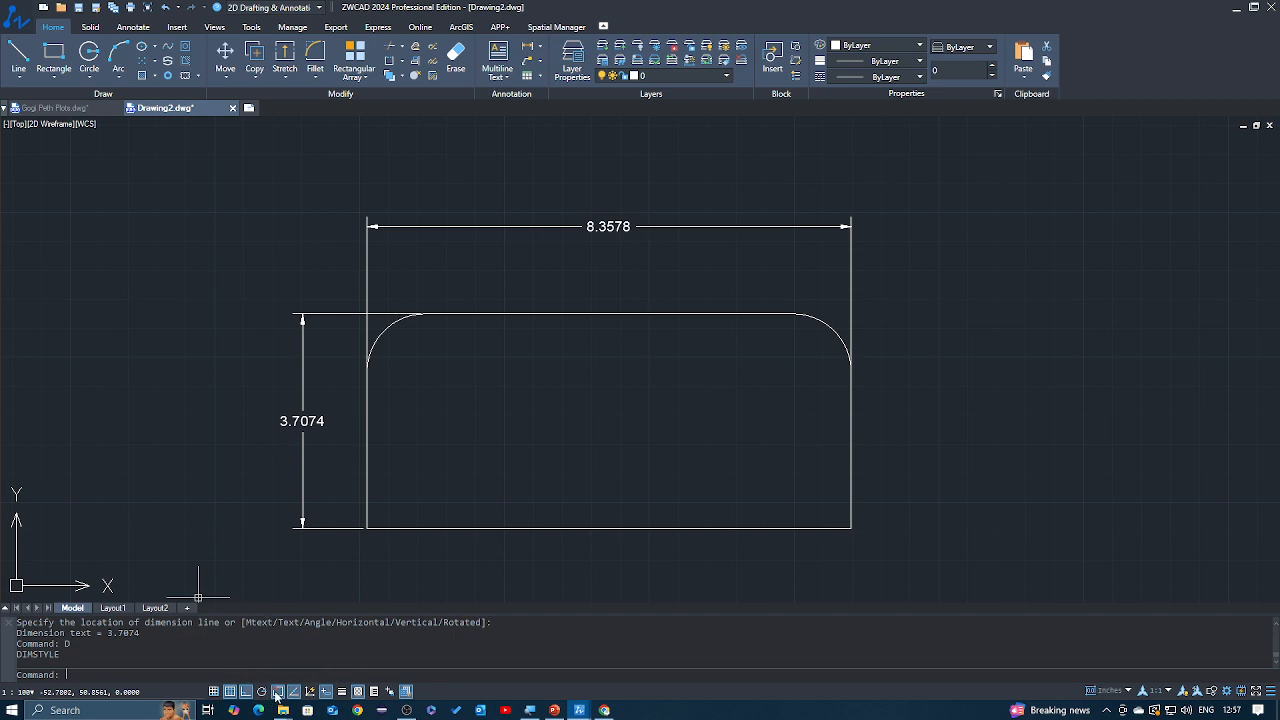
# Start a line in the empty space right of the filleted rectangle and turn Ortho mode off while drawing it.
pyautogui.moveTo(446, 481); pyautogui.dragTo(251, 506, button='middle')
pyautogui.write('L')
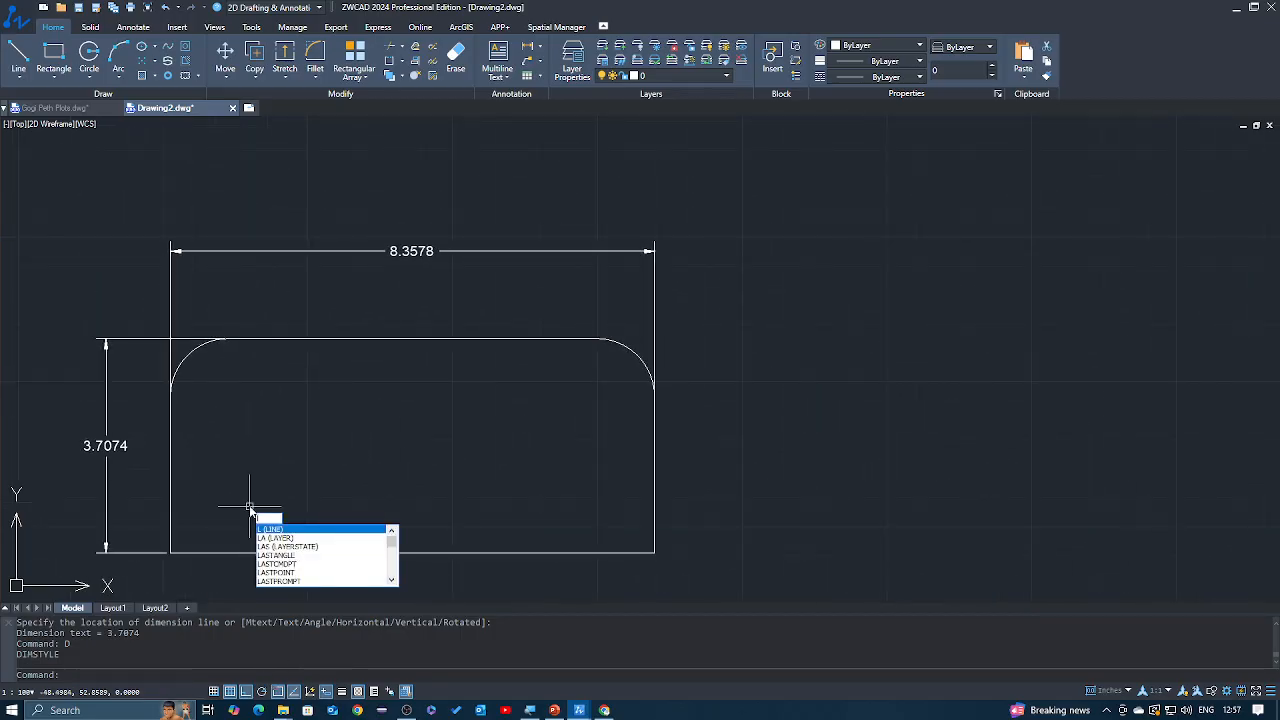
pyautogui.press('Return')
pyautogui.click(722, 426)
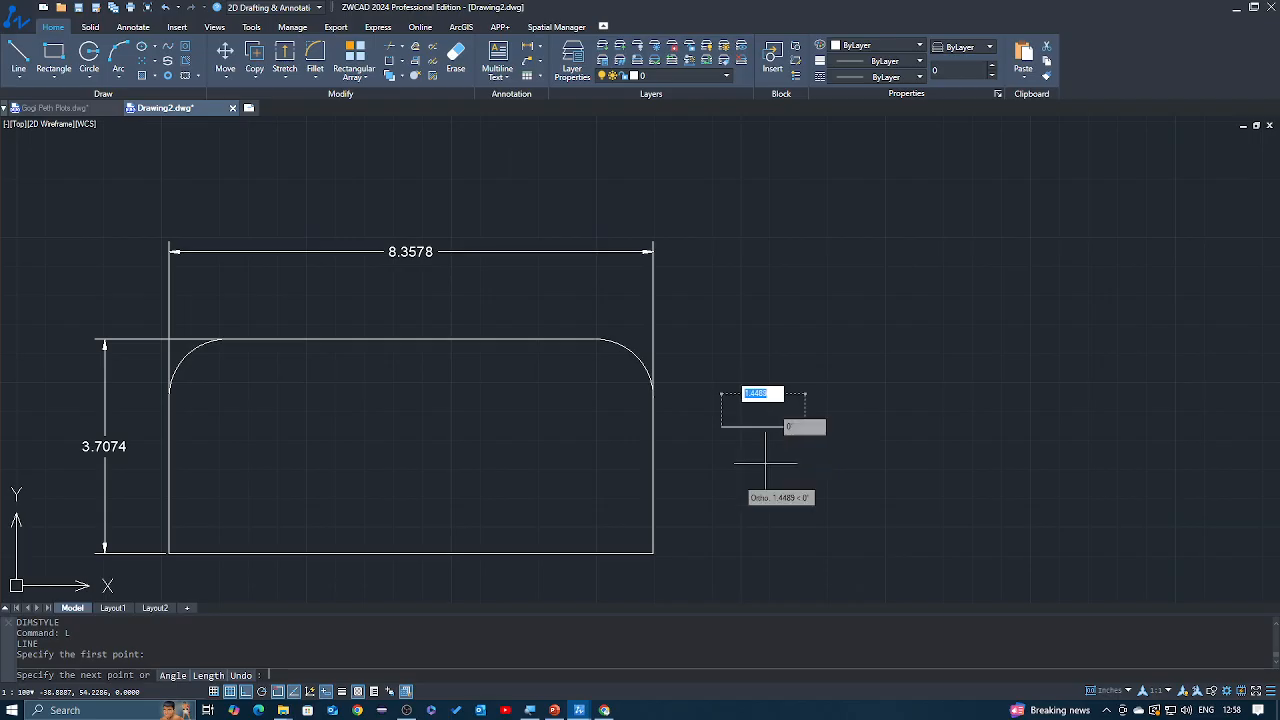
pyautogui.click(248, 694)
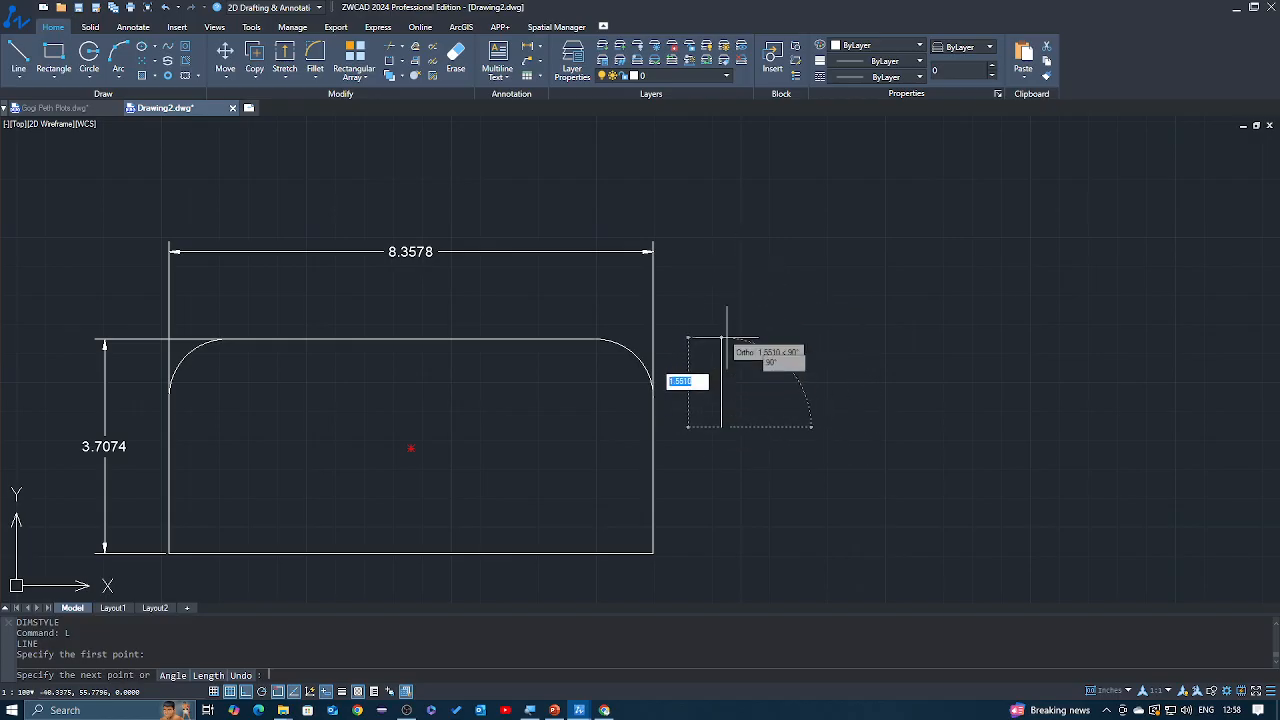
pyautogui.press('F8')
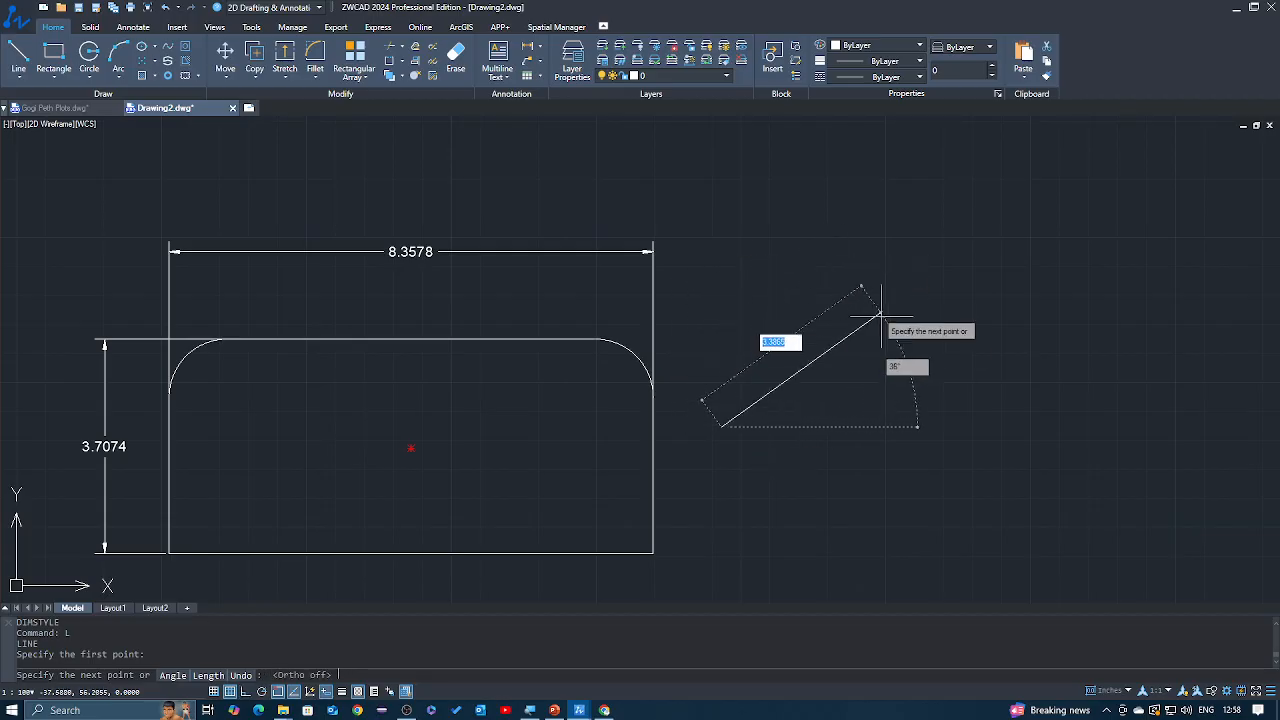
# Complete the lines as a closed four-sided outline with a sloping left side, horizontal top, vertical right side and horizontal base.
pyautogui.click(855, 244)
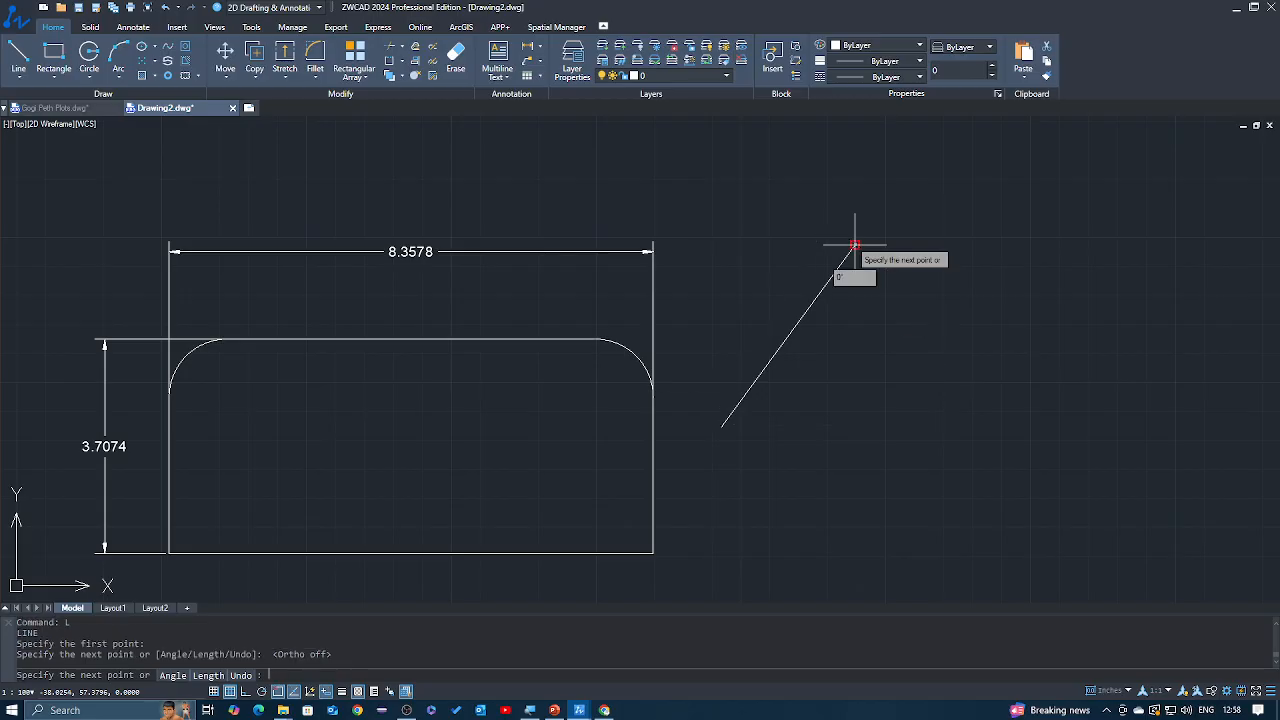
pyautogui.click(979, 245)
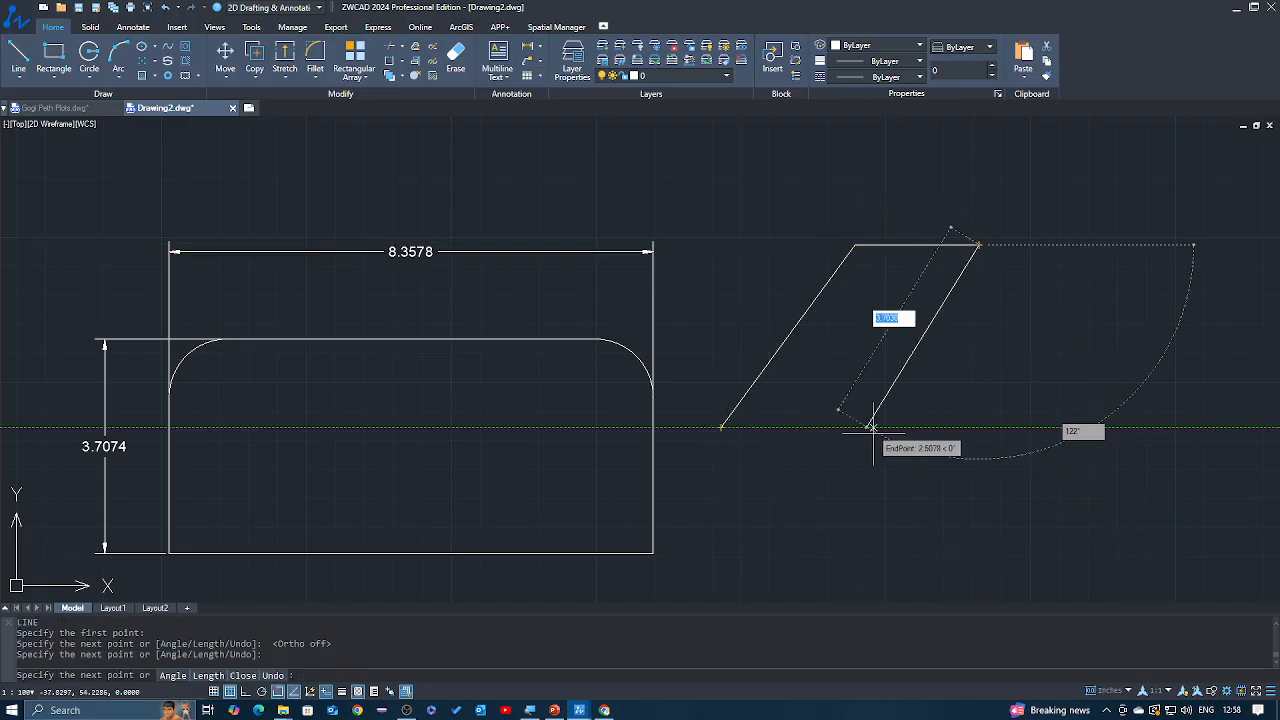
pyautogui.click(979, 427)
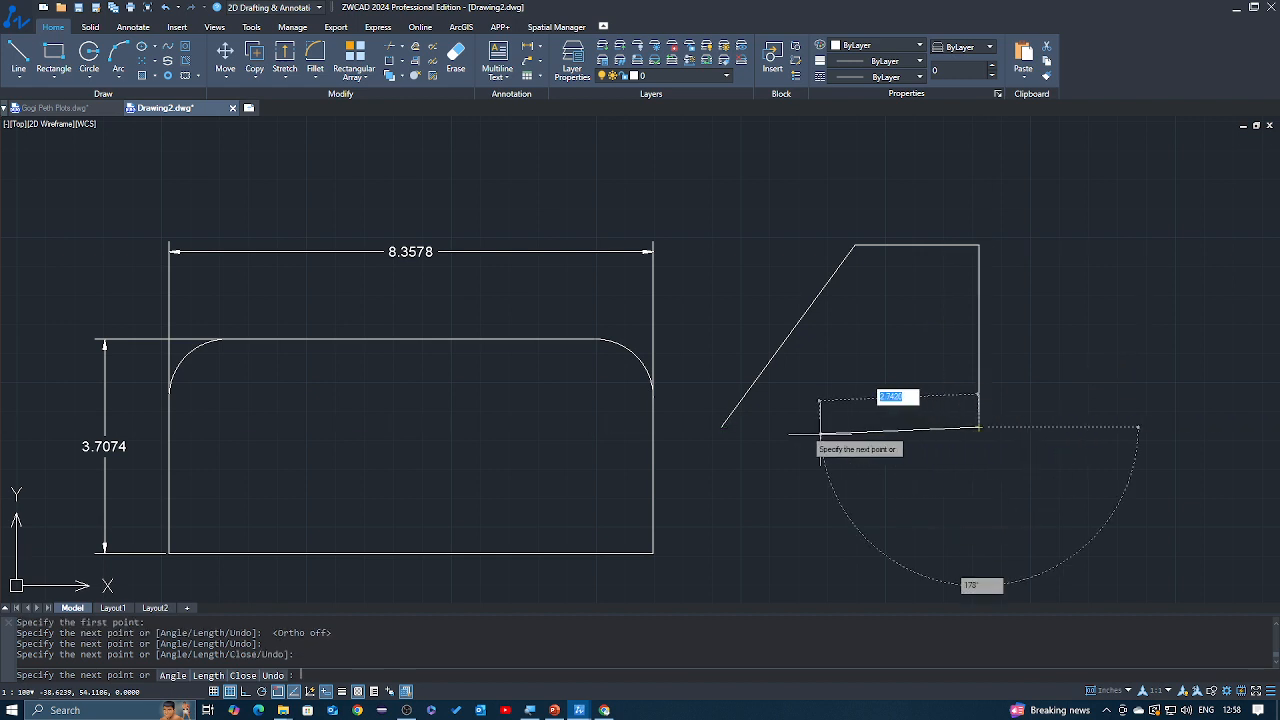
pyautogui.click(721, 427)
pyautogui.press('Return')
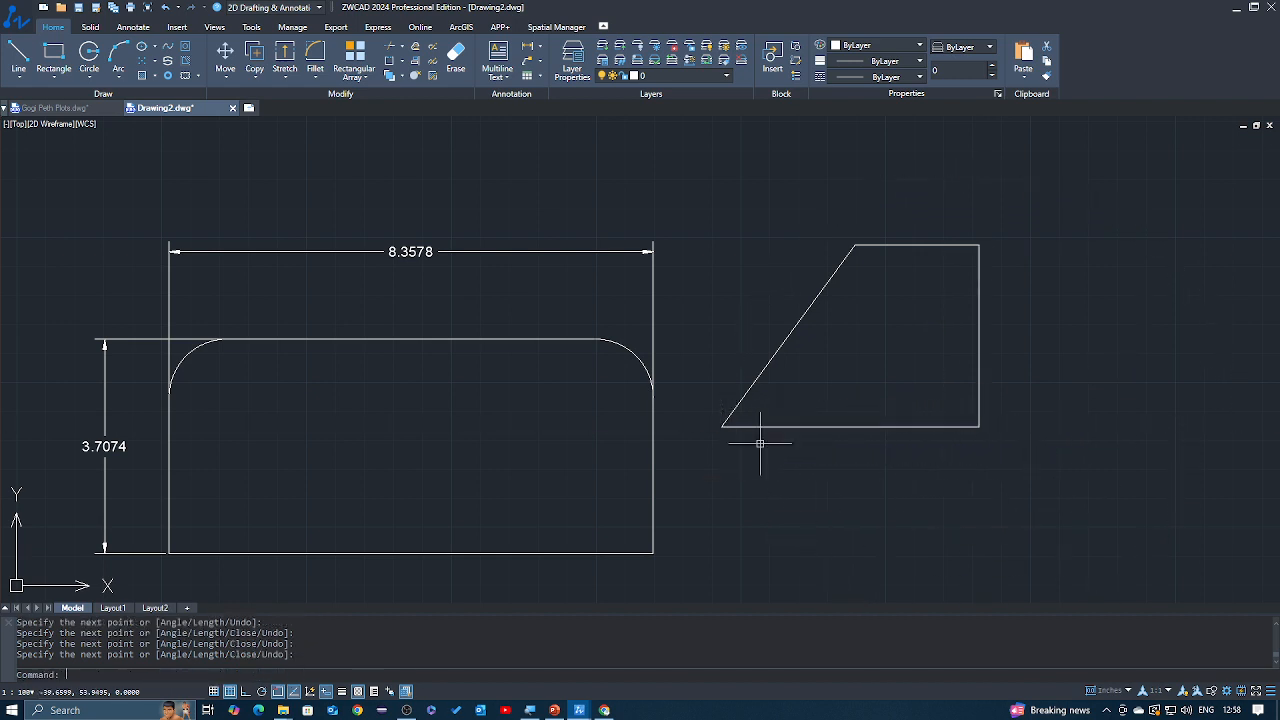
# Run REC from the command line and draw a rectangle by two opposite corners, right of the four-sided outline and level with its top.
pyautogui.moveTo(834, 449); pyautogui.dragTo(751, 470, button='middle')
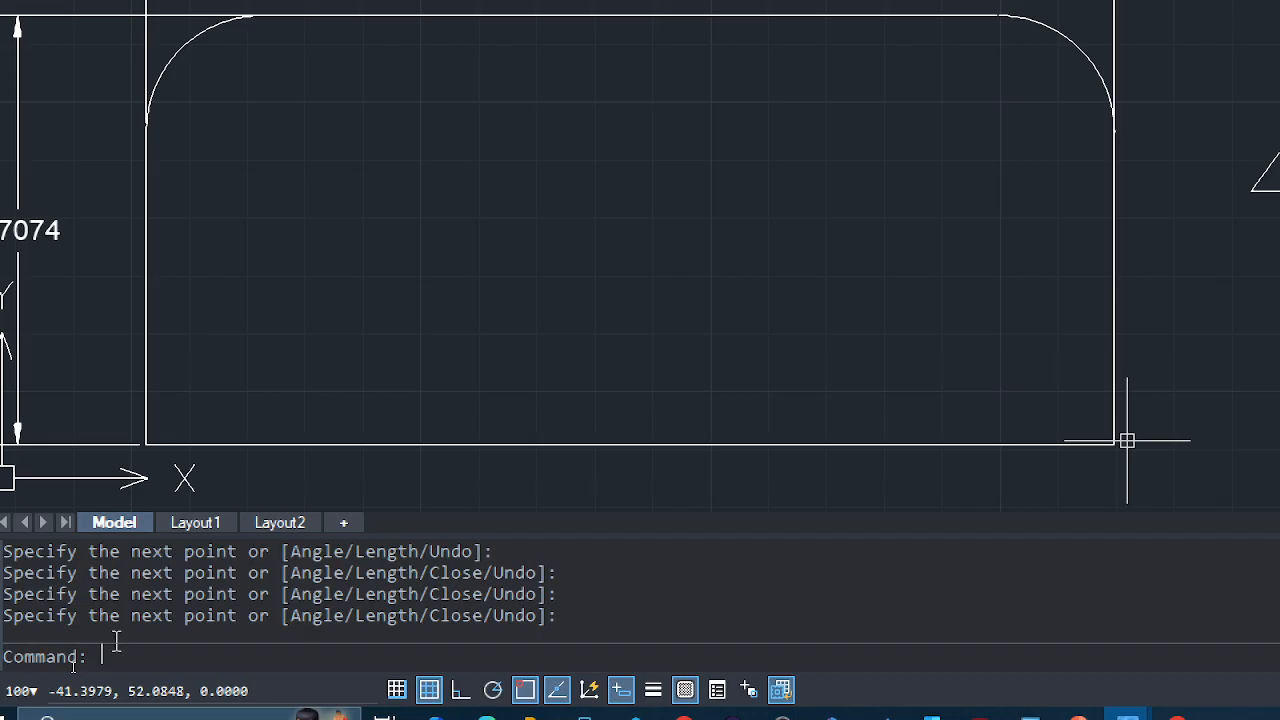
pyautogui.write('rec')
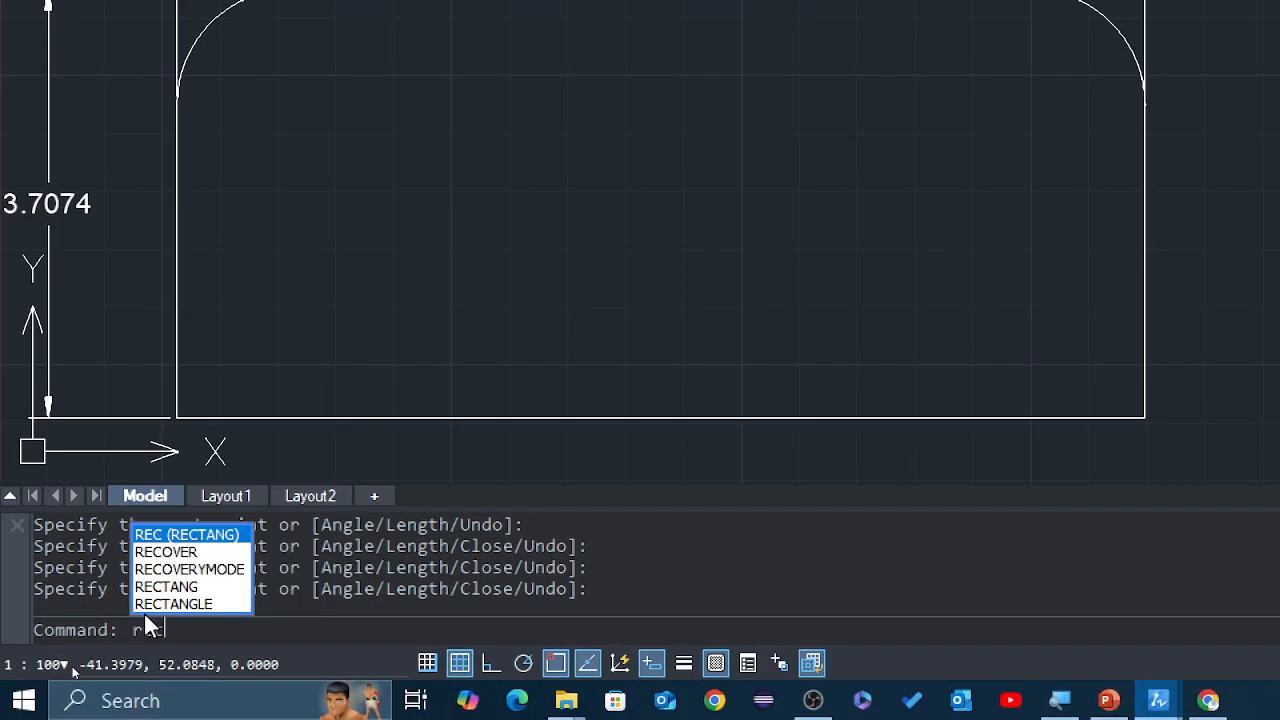
pyautogui.press('Escape')
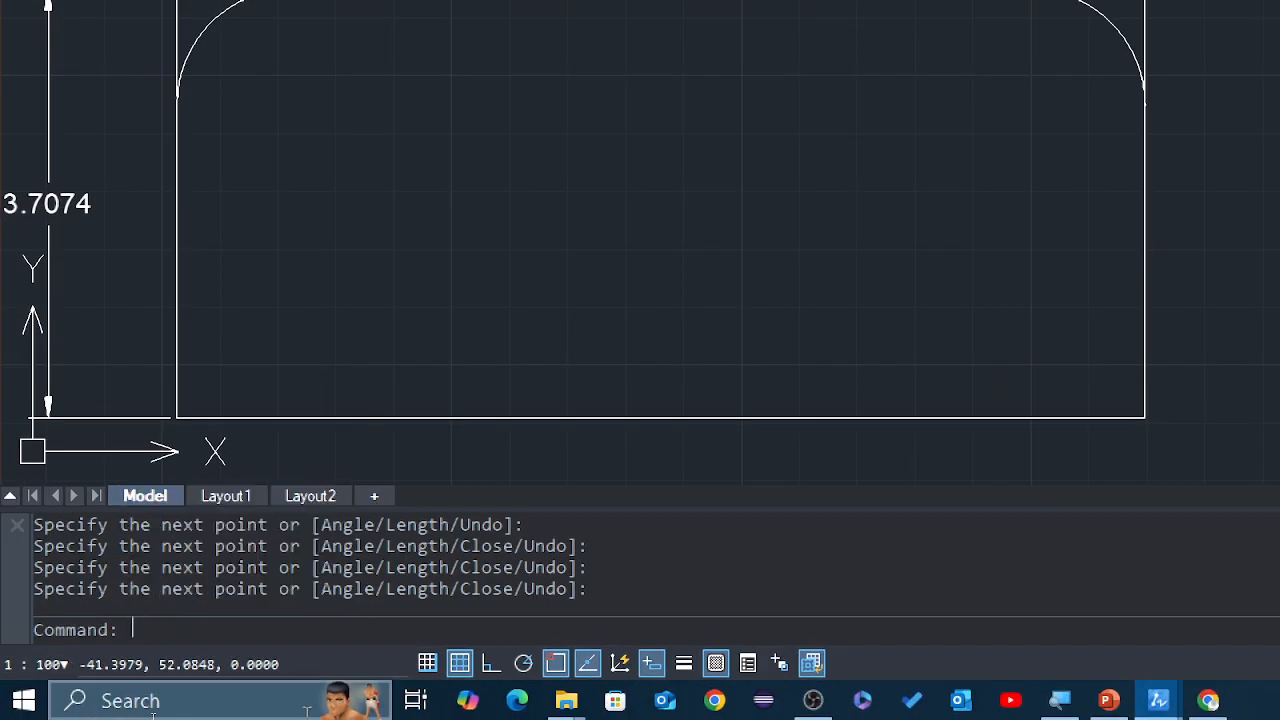
pyautogui.write('rec')
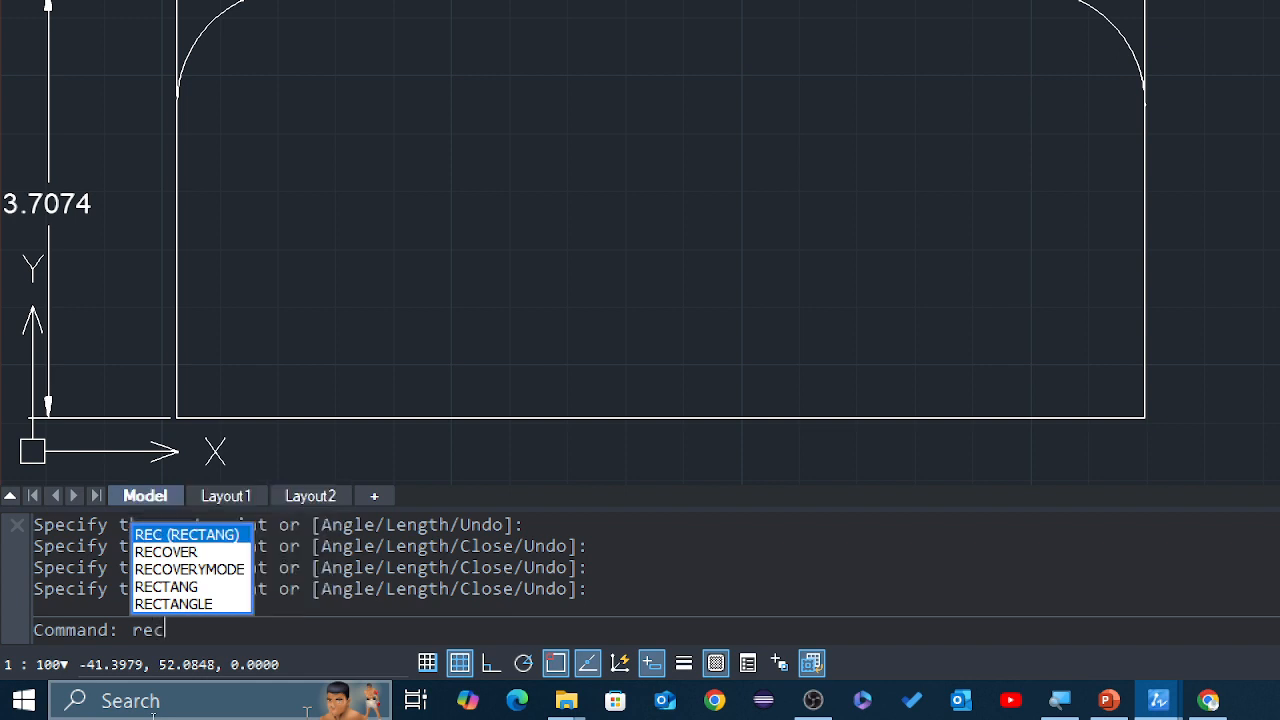
pyautogui.press('Return')
pyautogui.scroll(-2, 694, 254)
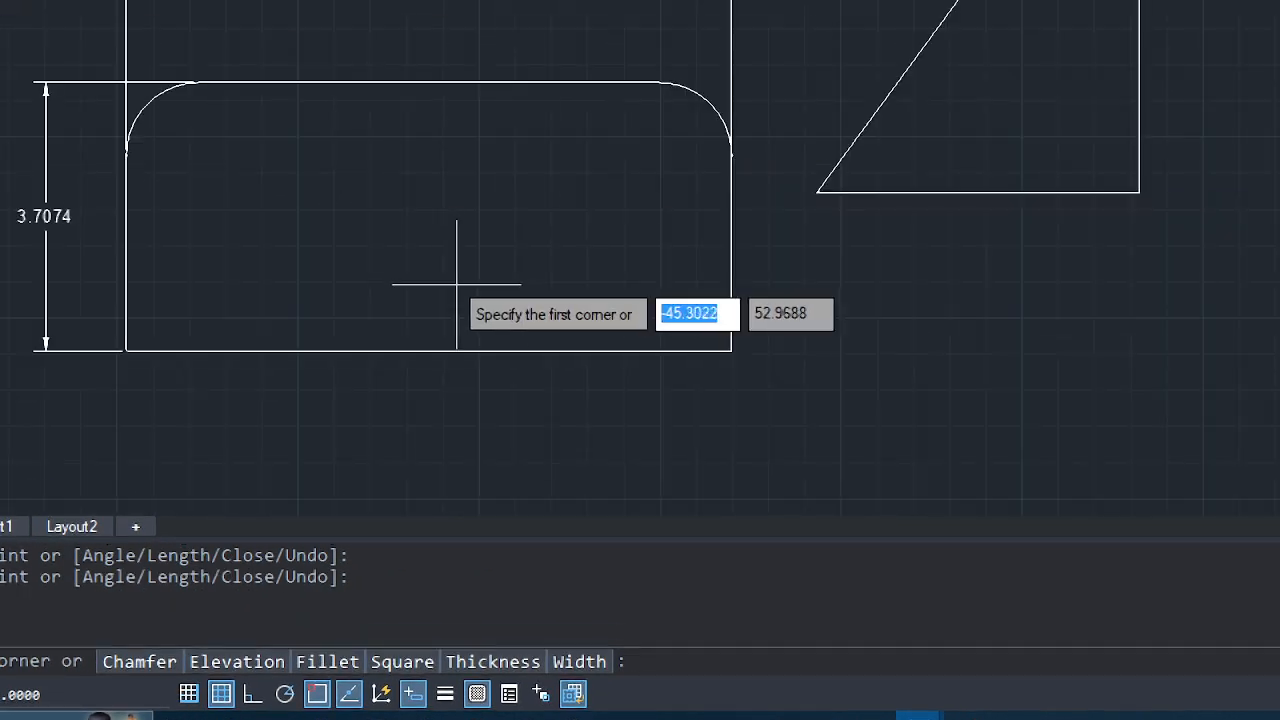
pyautogui.moveTo(908, 251)
pyautogui.mouseDown(button='middle')
pyautogui.moveTo(686, 346)
pyautogui.moveTo(269, 463)
pyautogui.mouseUp(button='middle')
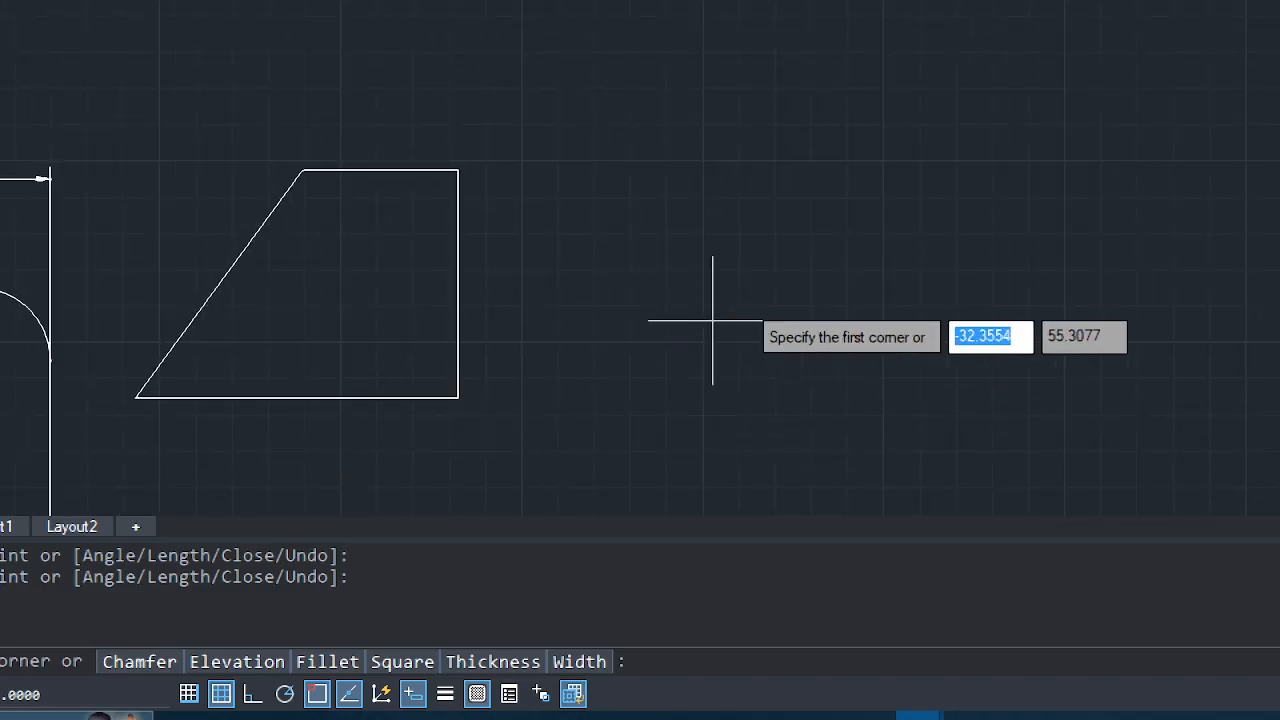
pyautogui.moveTo(713, 321); pyautogui.dragTo(509, 371, button='middle')
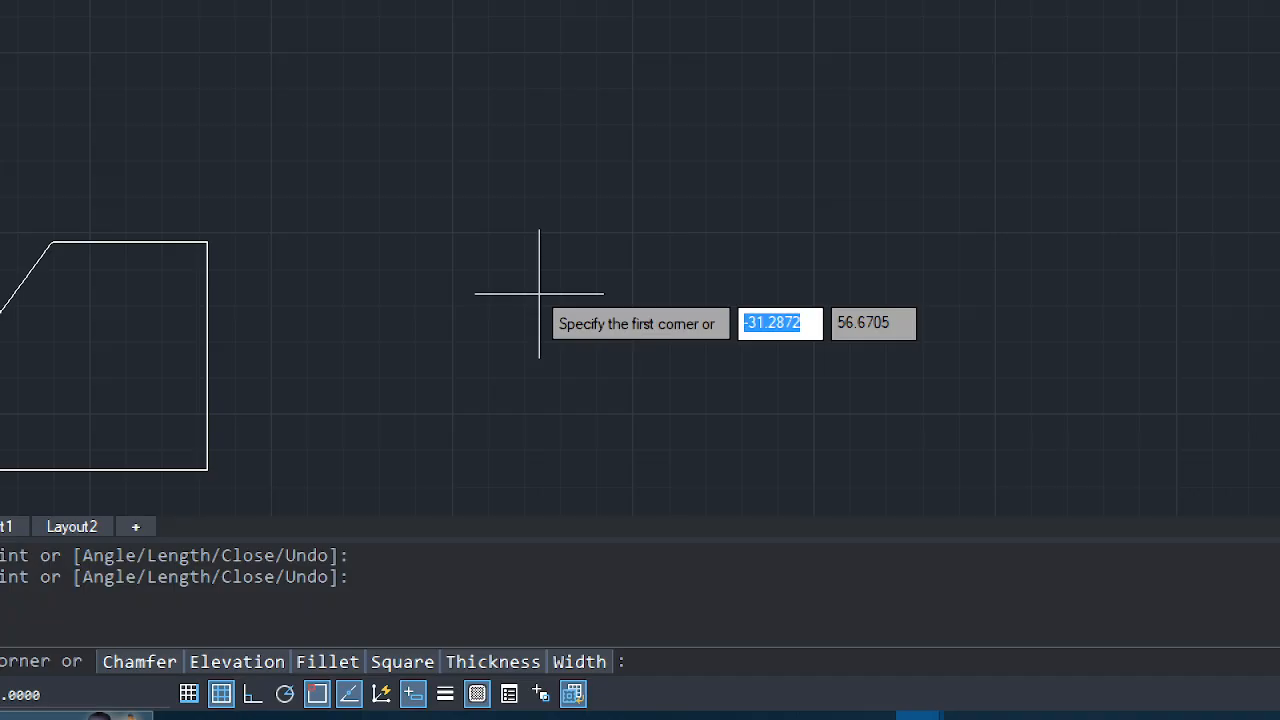
pyautogui.click(378, 241)
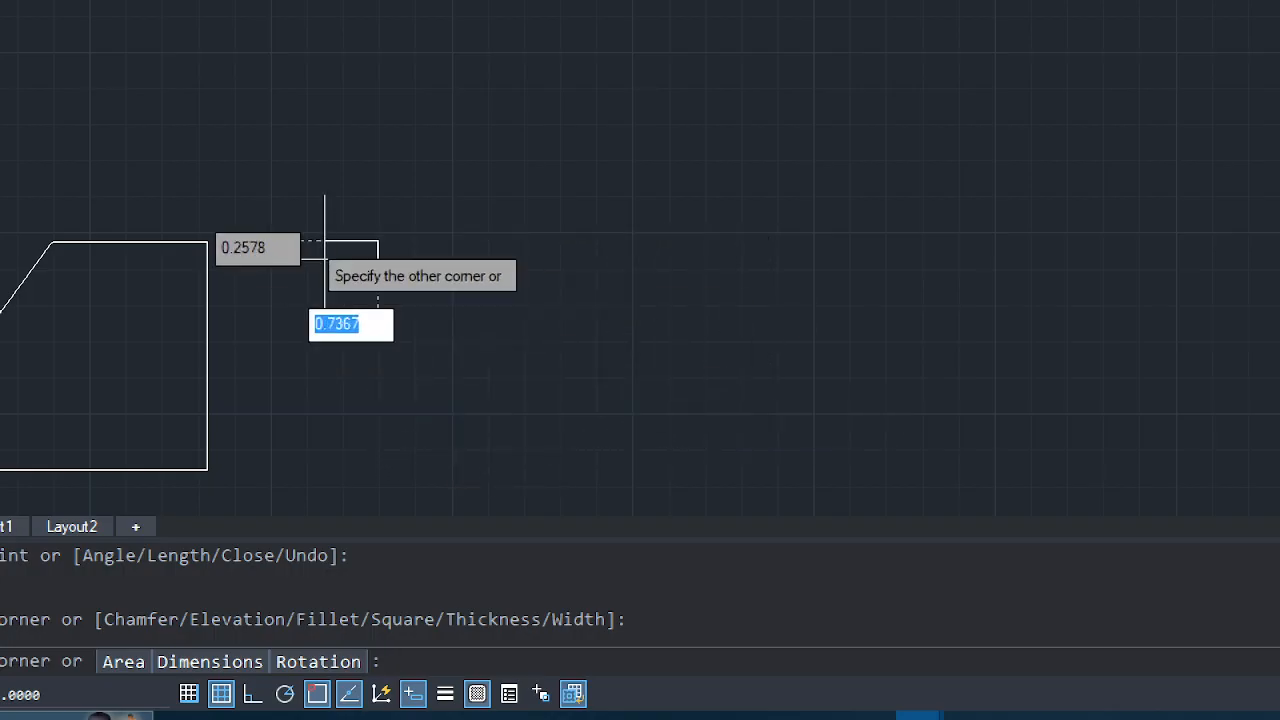
pyautogui.click(715, 386)
pyautogui.scroll(-8, 660, 366)
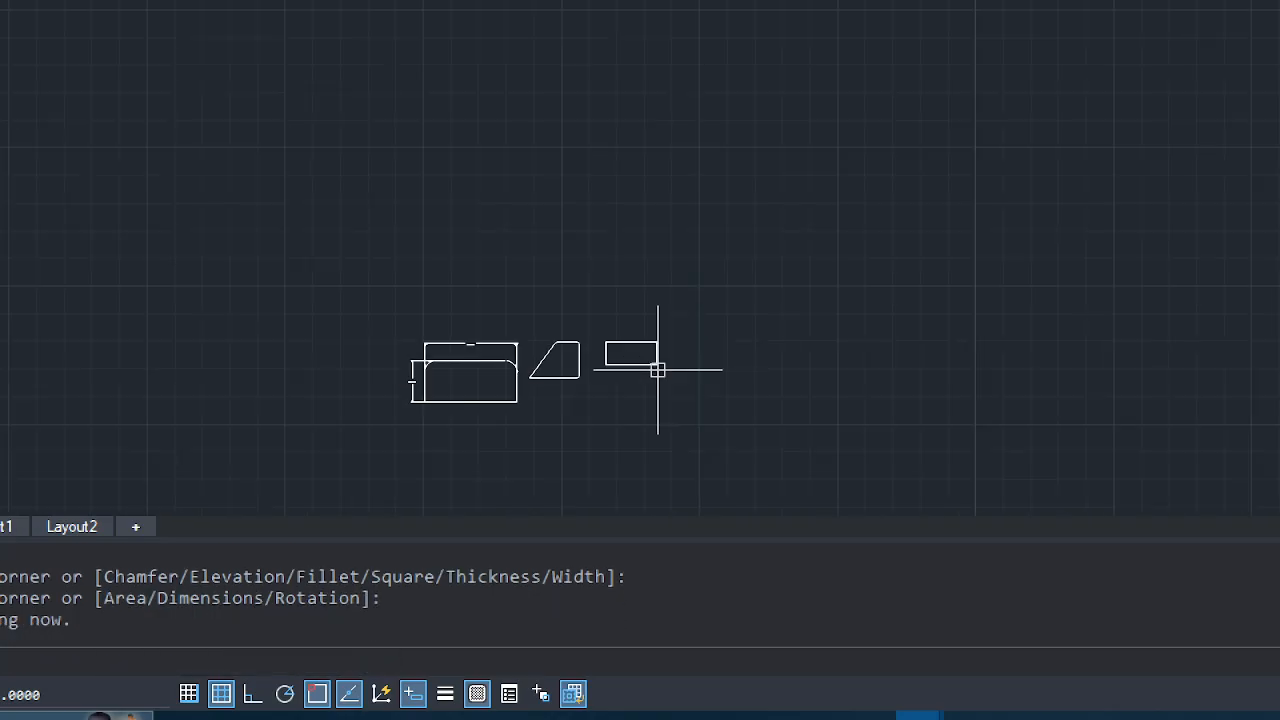
pyautogui.scroll(4, 617, 383)
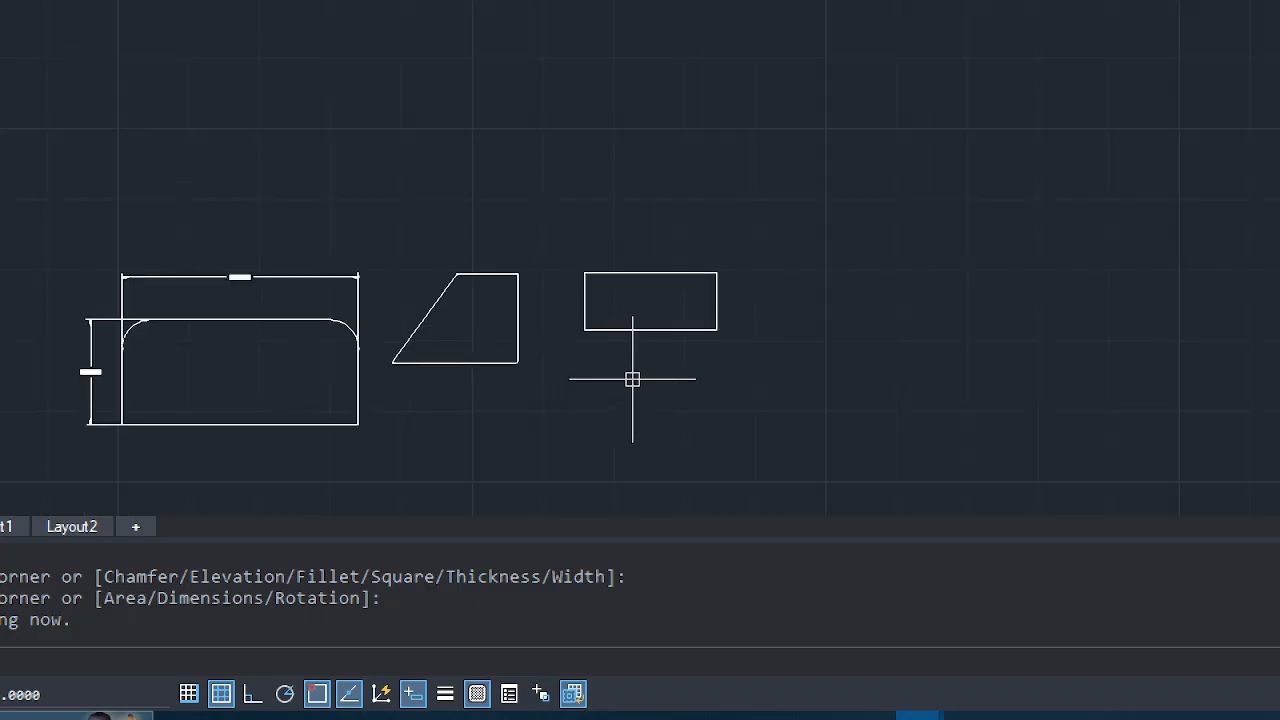
pyautogui.scroll(-1, 632, 379)
pyautogui.scroll(3, 600, 350)
pyautogui.moveTo(591, 337); pyautogui.dragTo(457, 443, button='middle')
pyautogui.write('p')
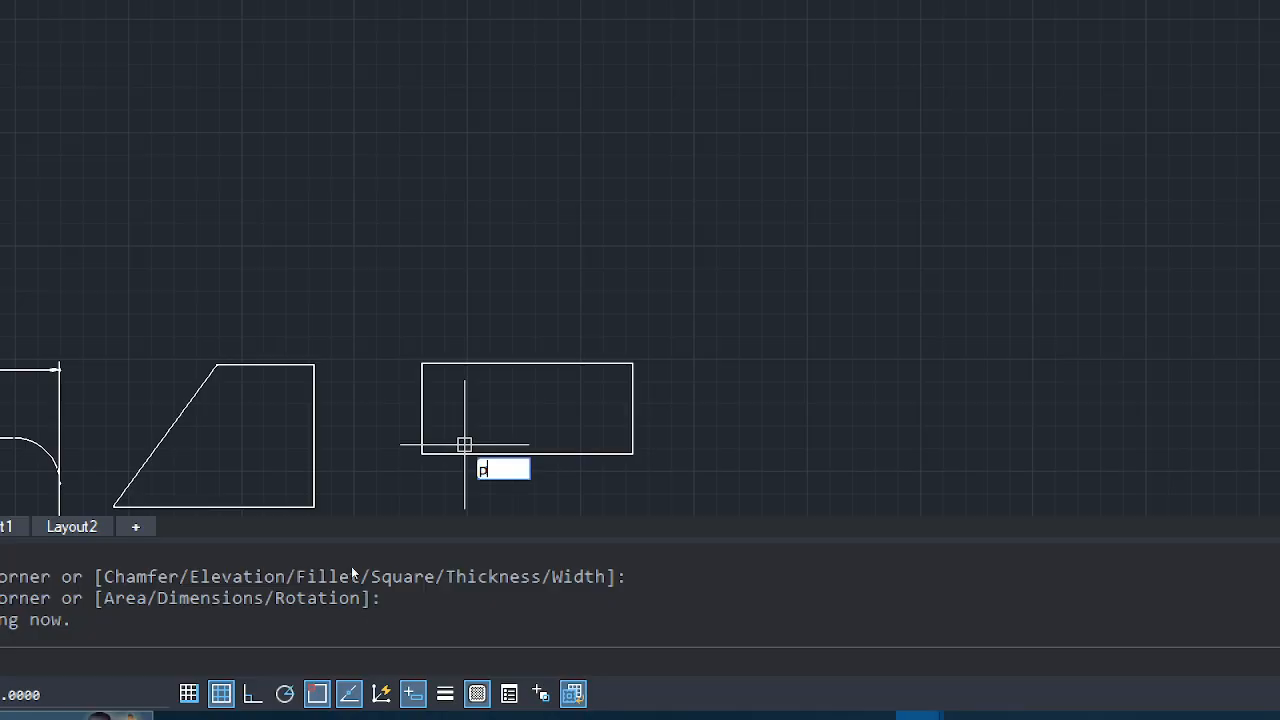
pyautogui.write('l')
pyautogui.press('Return')
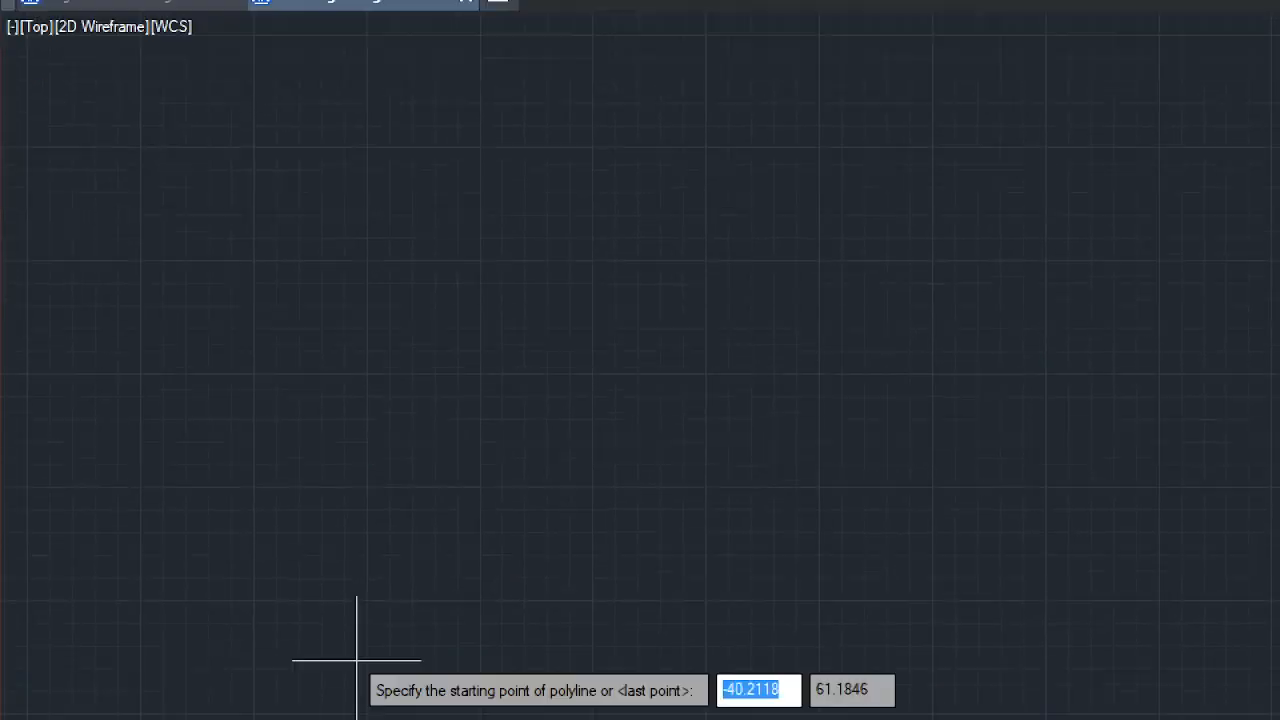
pyautogui.scroll(-5, 710, 450)
pyautogui.moveTo(711, 429); pyautogui.dragTo(630, 441, button='middle')
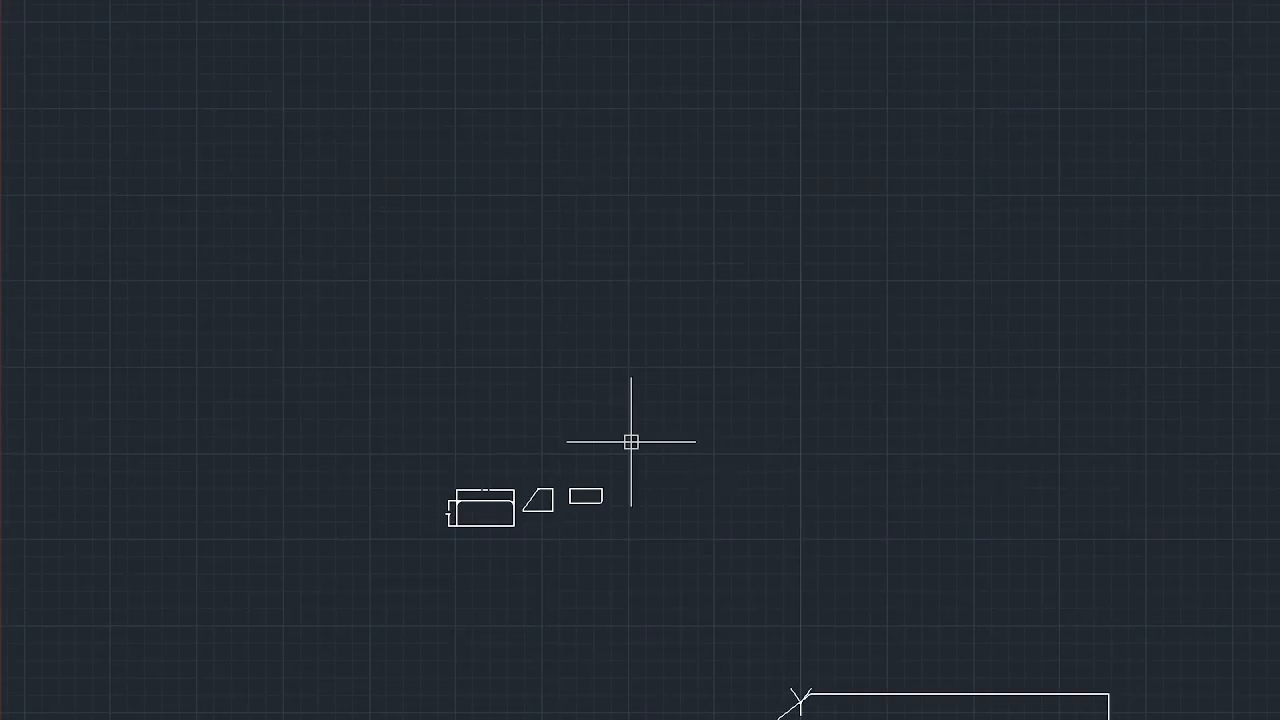
pyautogui.press('Escape')
# Start a polyline (PL) right of the small rectangle with one segment sloping up to the right and a horizontal top segment.
pyautogui.scroll(4, 740, 512)
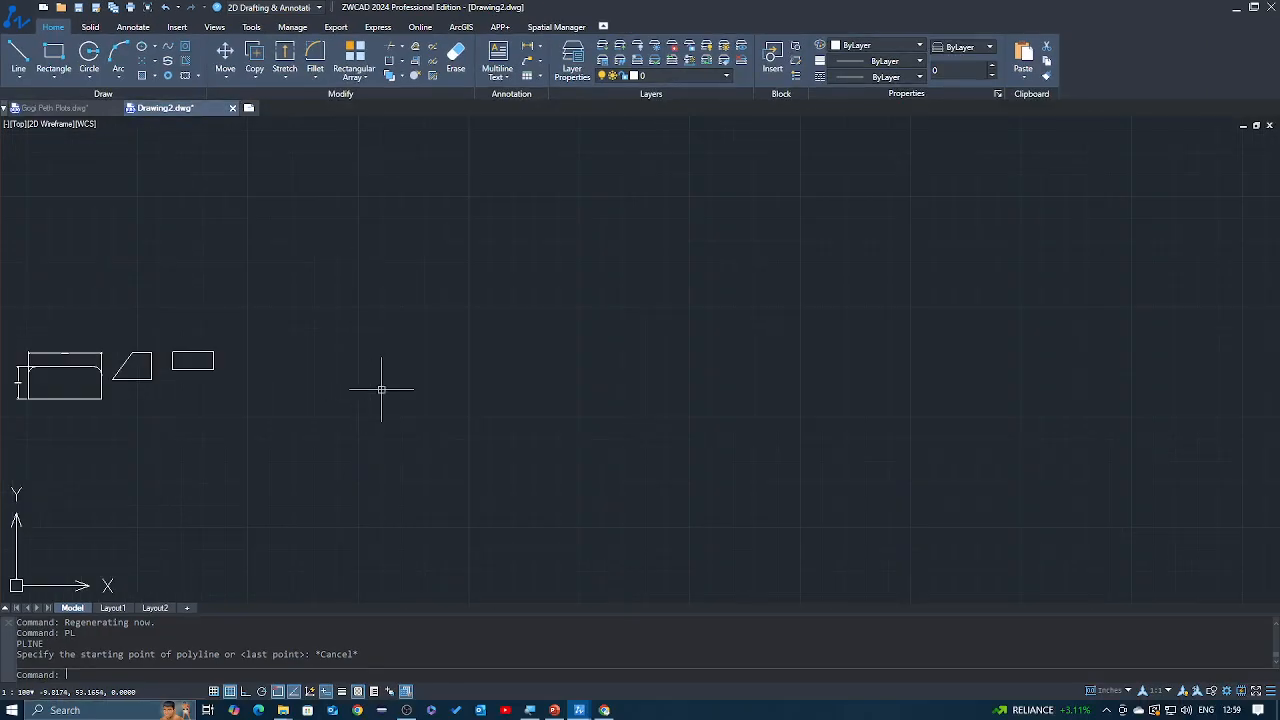
pyautogui.write('pl')
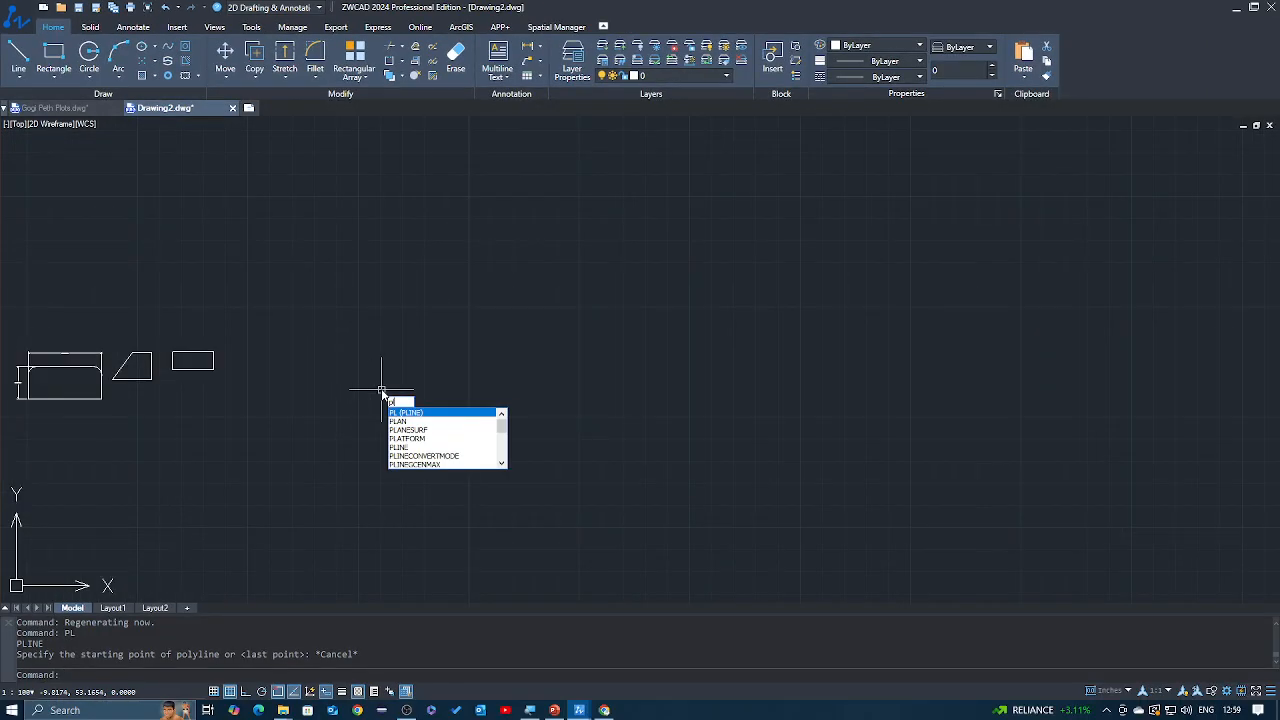
pyautogui.press('Return')
pyautogui.click(435, 425)
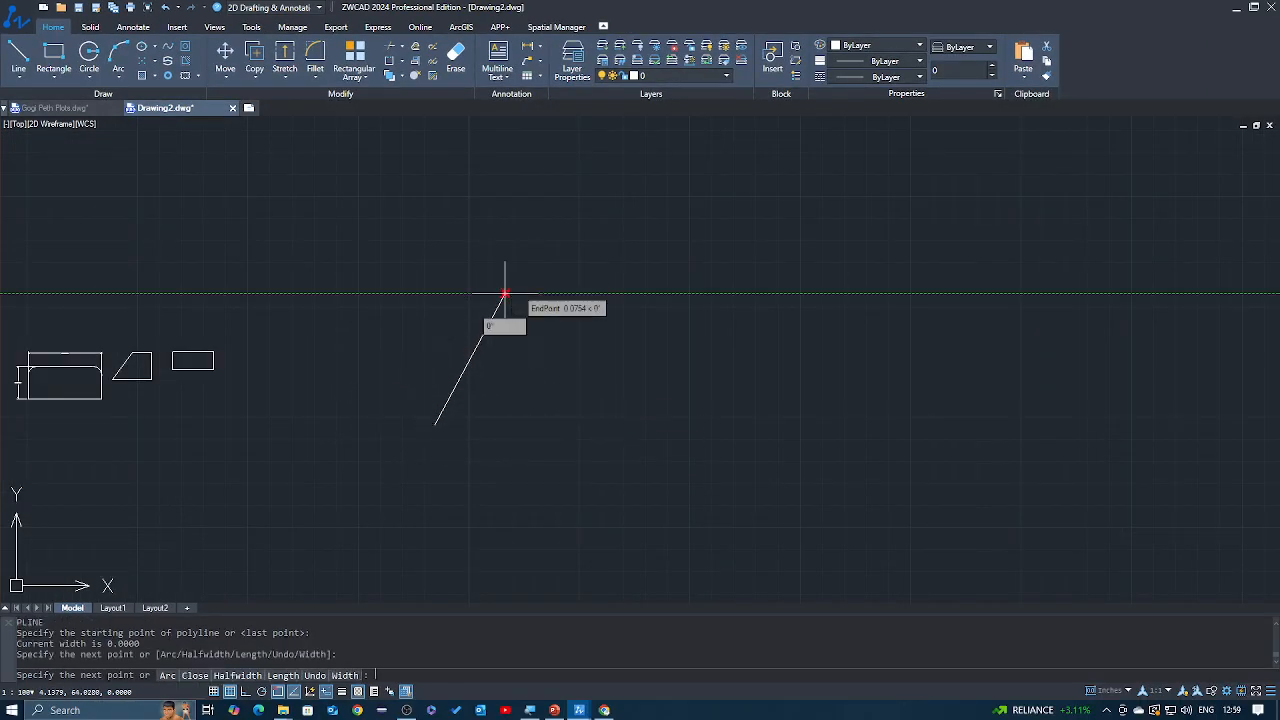
pyautogui.click(505, 294)
pyautogui.click(678, 294)
# Add a small arc segment to the polyline, curving down from the right end of its horizontal top segment.
pyautogui.write('a')
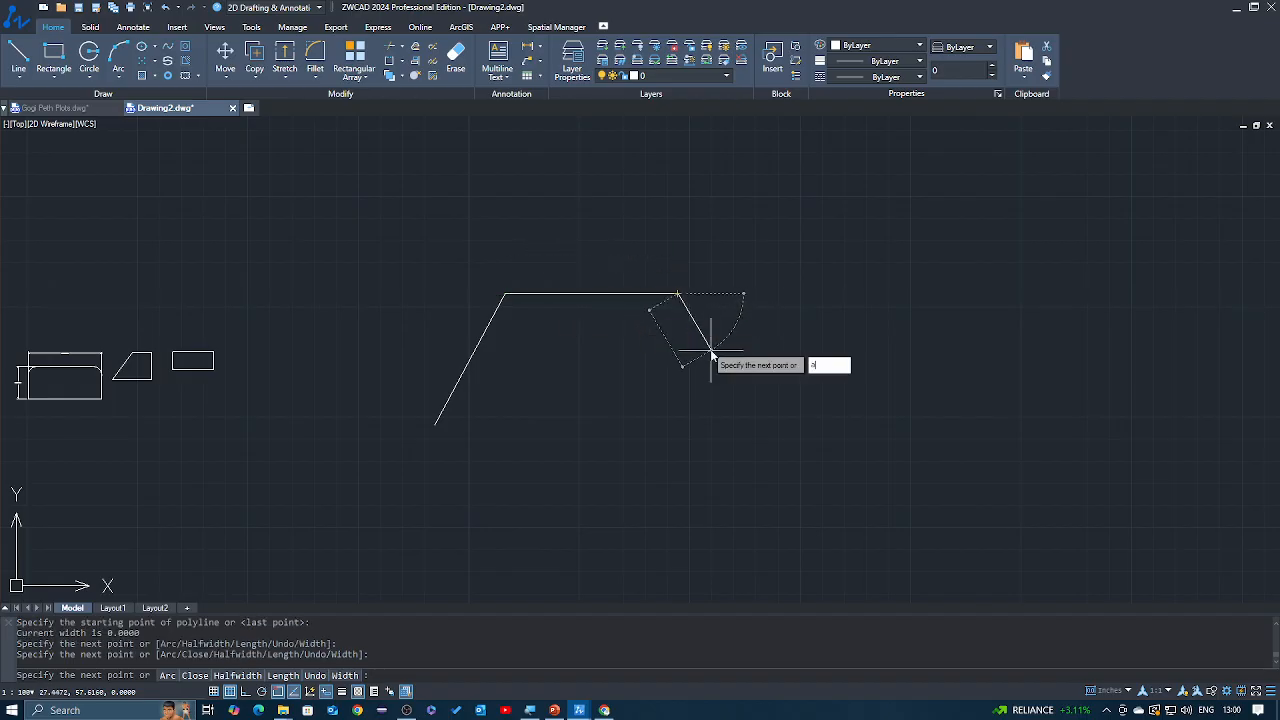
pyautogui.press('Return')
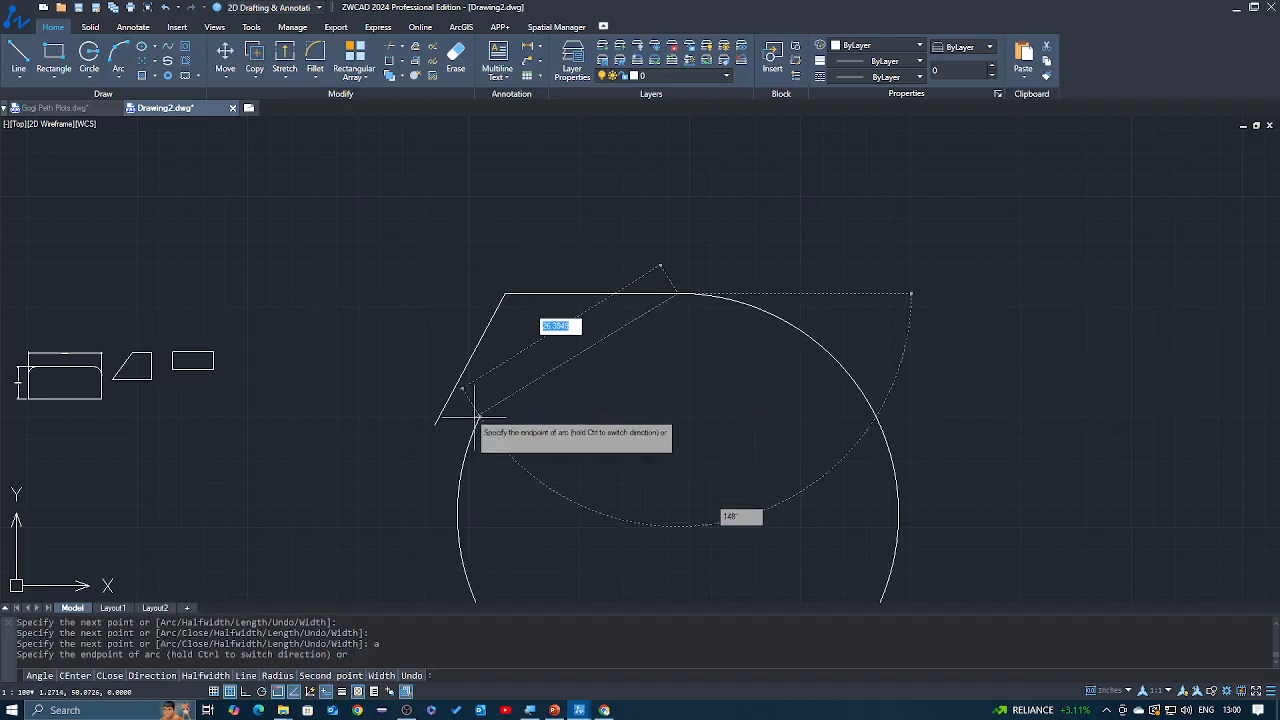
pyautogui.click(704, 322)
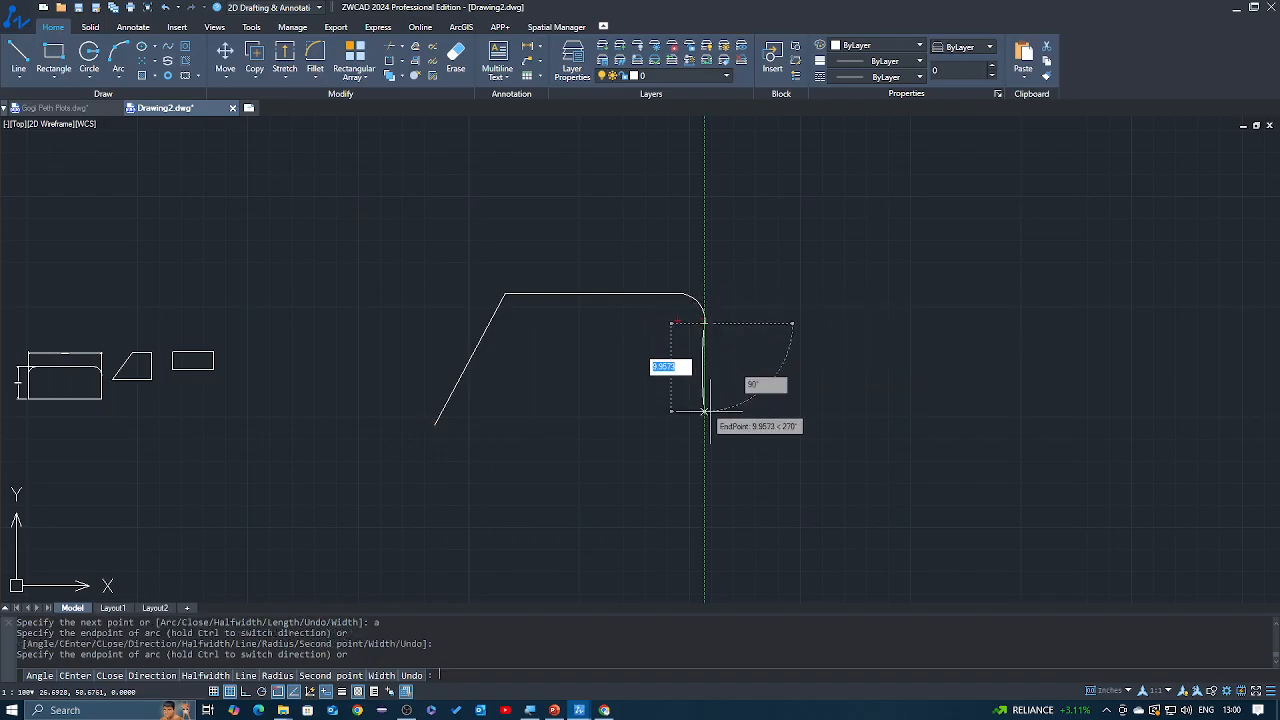
# Switch the polyline back to line segments, turn Ortho on, and close it with a vertical right side and a horizontal base.
pyautogui.write('l')
pyautogui.press('Return')
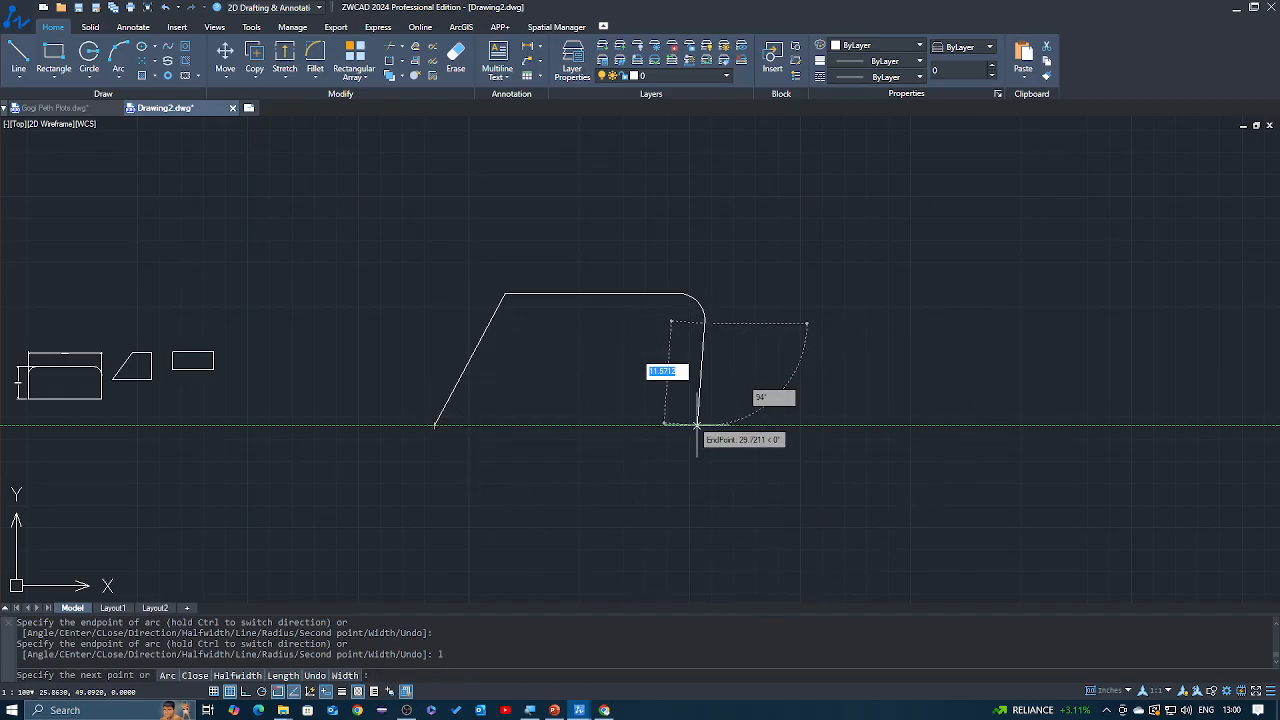
pyautogui.press('F8')
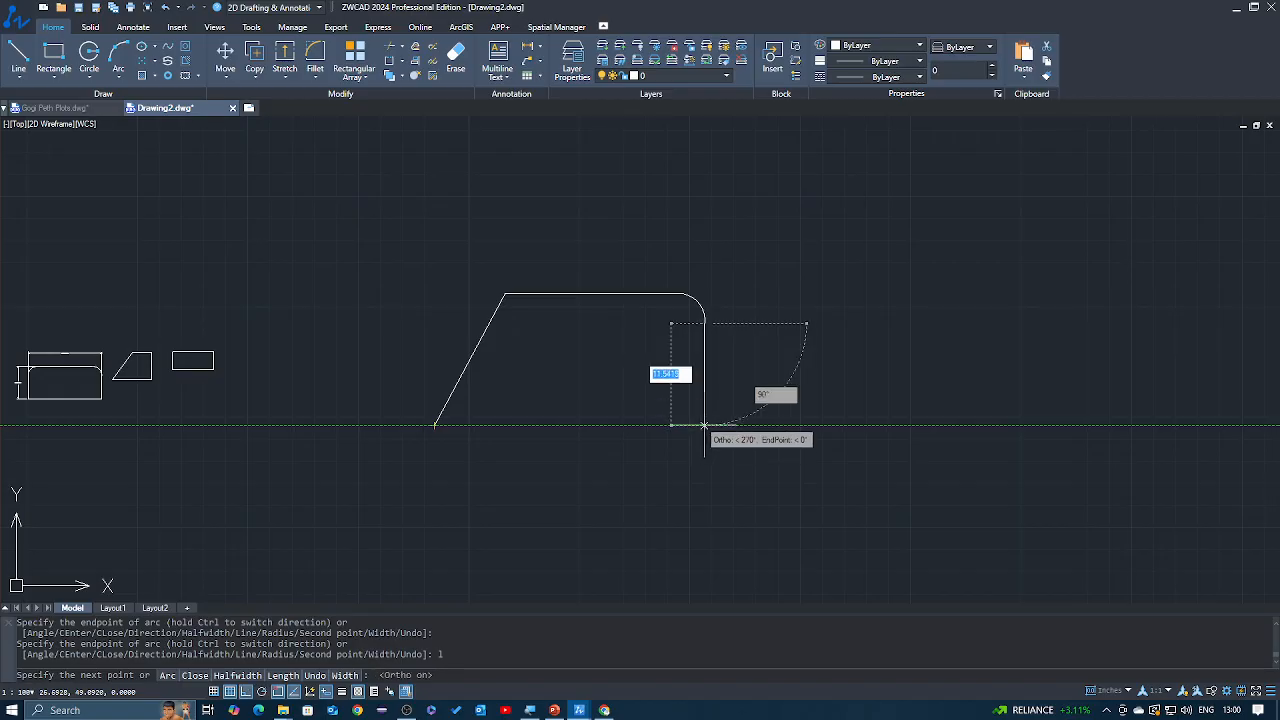
pyautogui.click(434, 425)
pyautogui.press('Return')
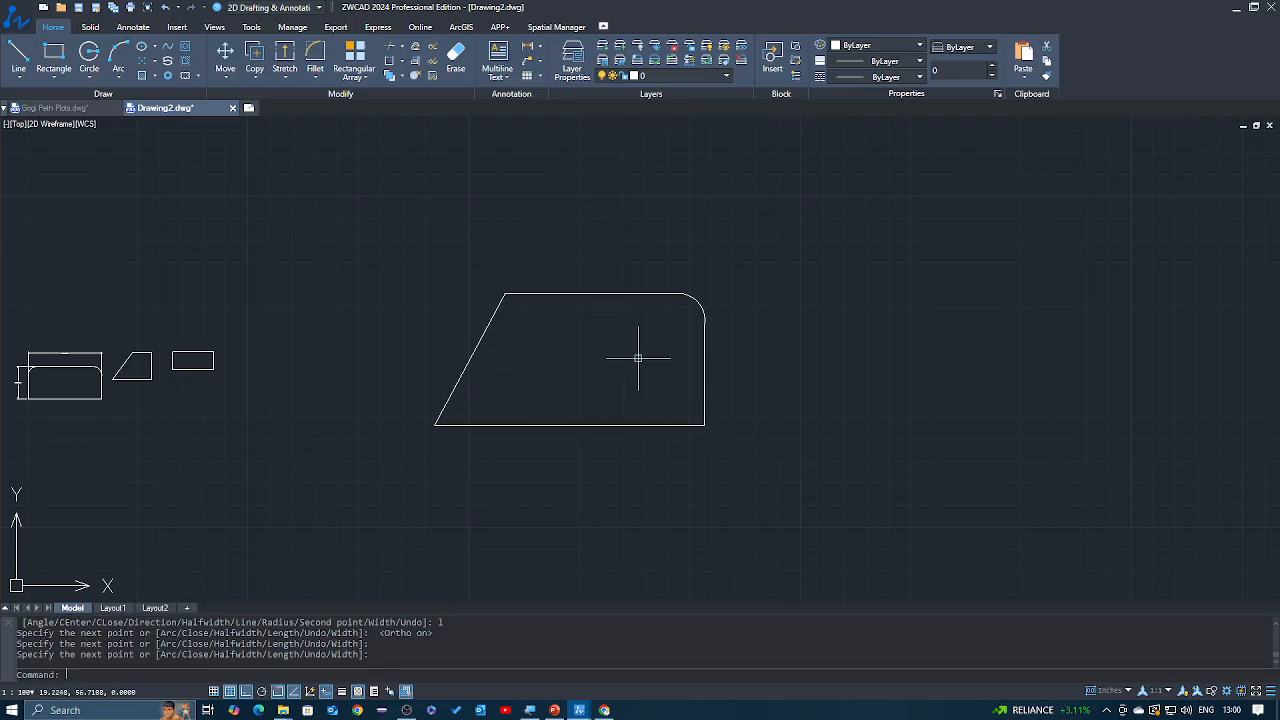
pyautogui.scroll(2, 600, 364)
pyautogui.moveTo(589, 352); pyautogui.dragTo(560, 375, button='middle')
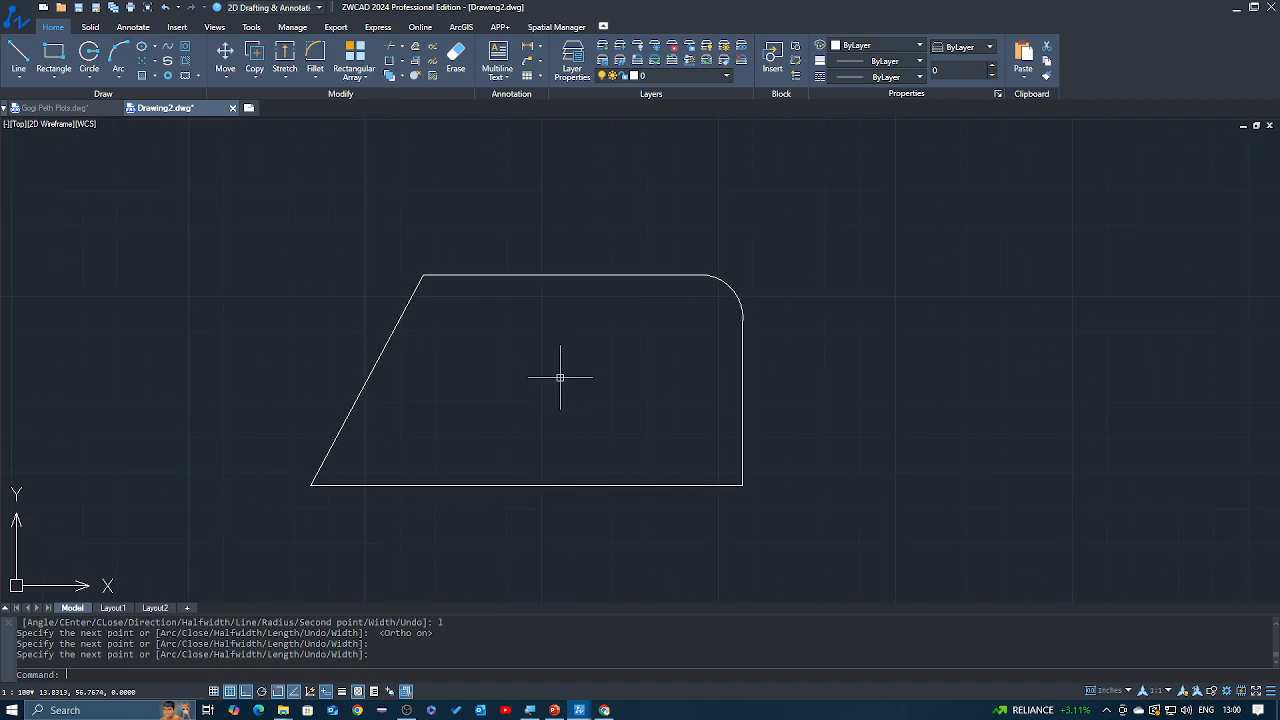
pyautogui.scroll(-4, 560, 377)
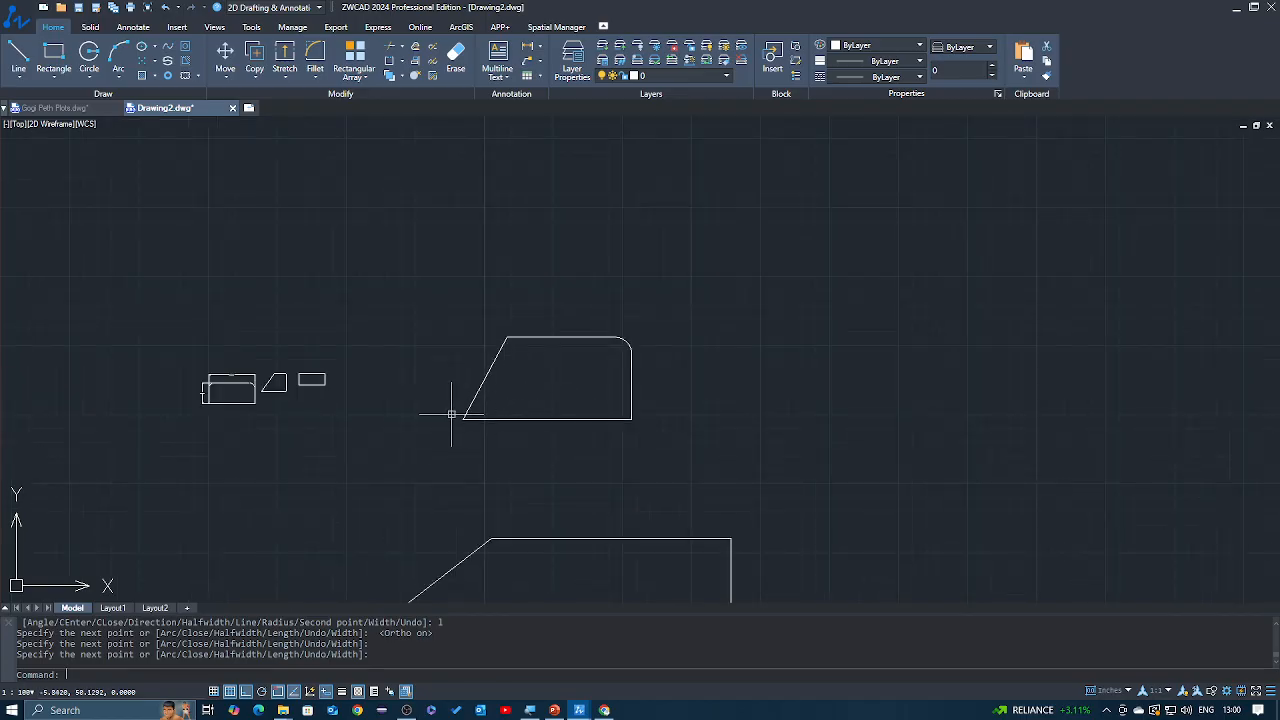
pyautogui.moveTo(417, 423); pyautogui.dragTo(514, 367, button='middle')
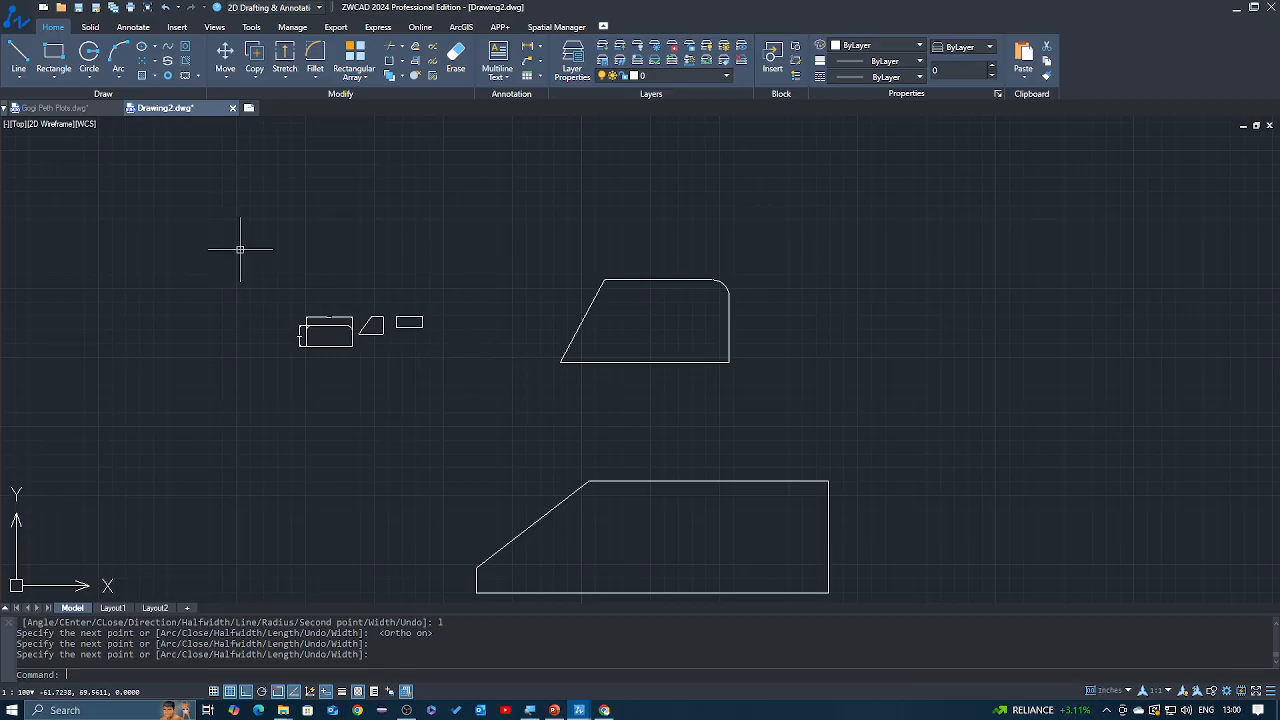
pyautogui.moveTo(423, 357); pyautogui.dragTo(426, 325, button='middle')
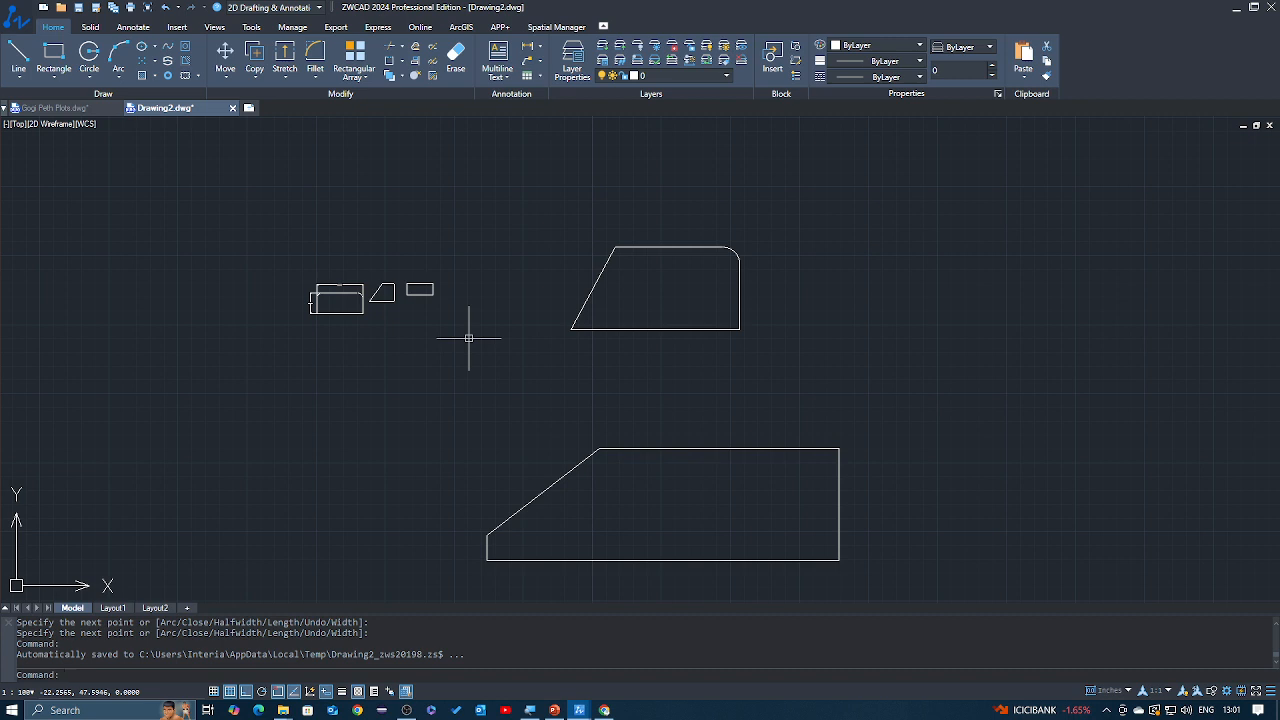
pyautogui.moveTo(654, 363); pyautogui.dragTo(464, 374, button='middle')
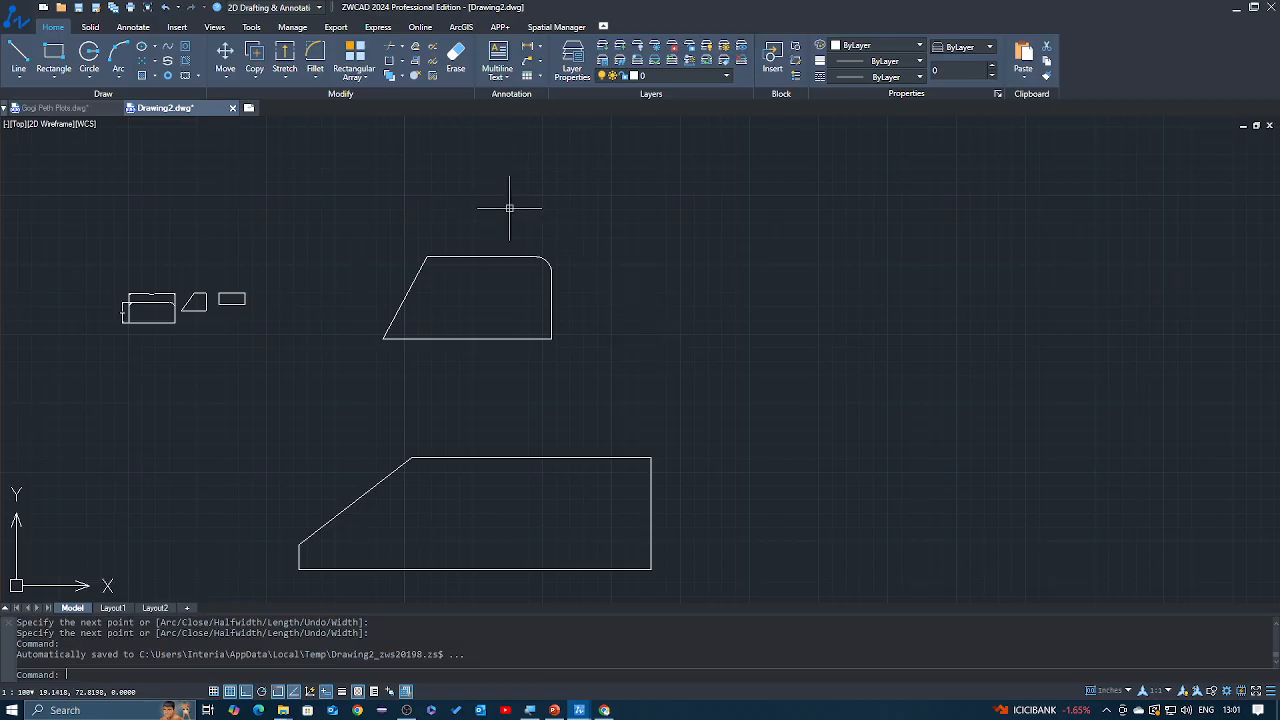
# Select the arc-cornered polyline with a crossing window to check that it is one object, and clear the selection.
pyautogui.click(607, 241)
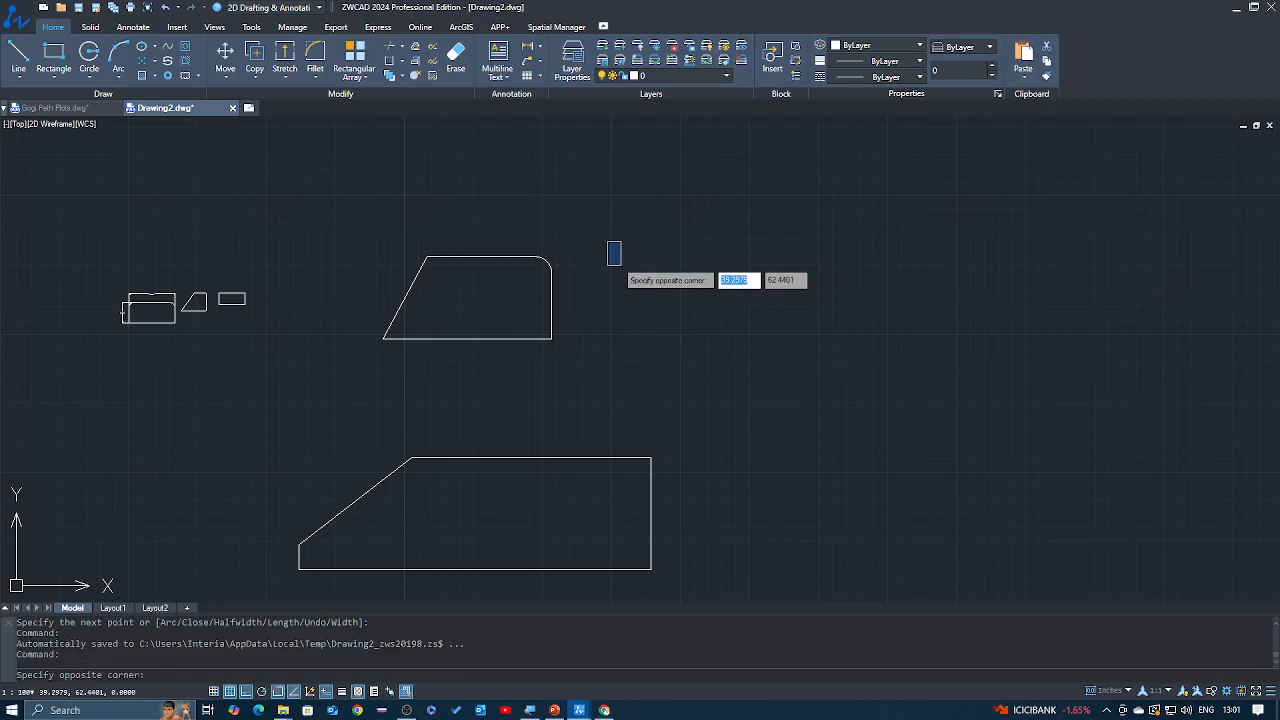
pyautogui.click(620, 258)
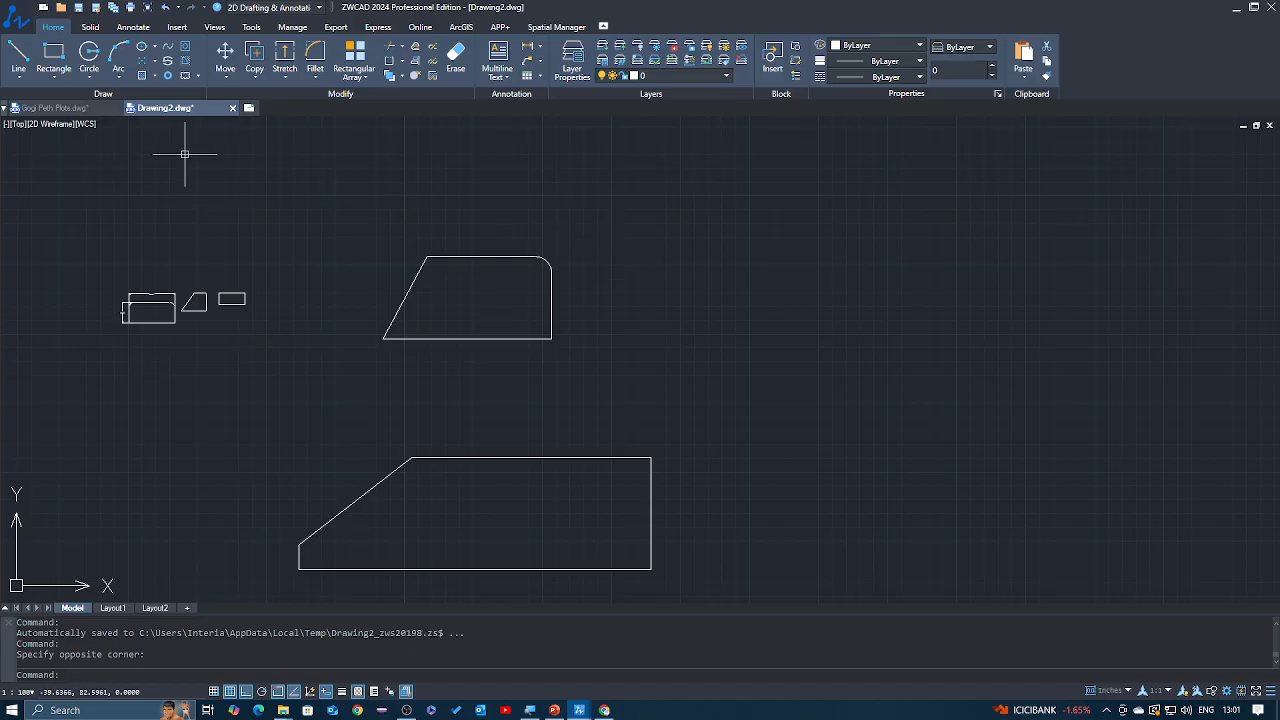
pyautogui.click(597, 294)
pyautogui.click(545, 320)
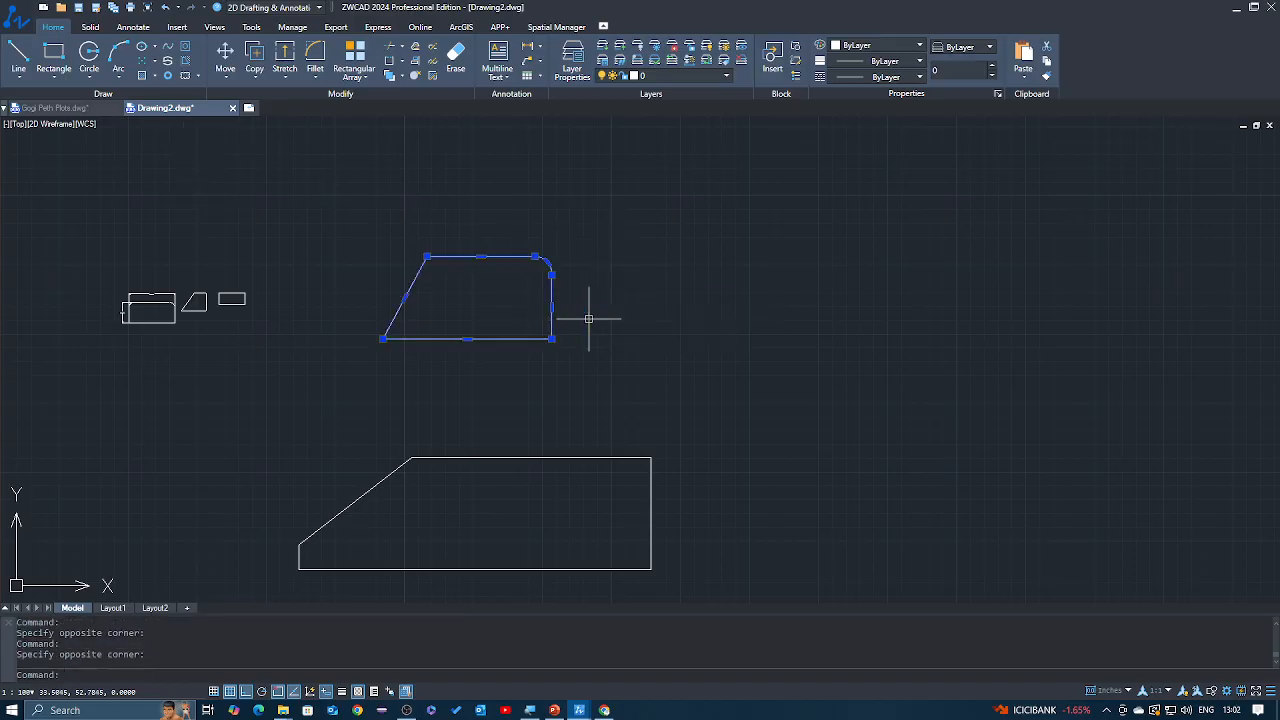
pyautogui.press('Escape')
pyautogui.click(647, 316)
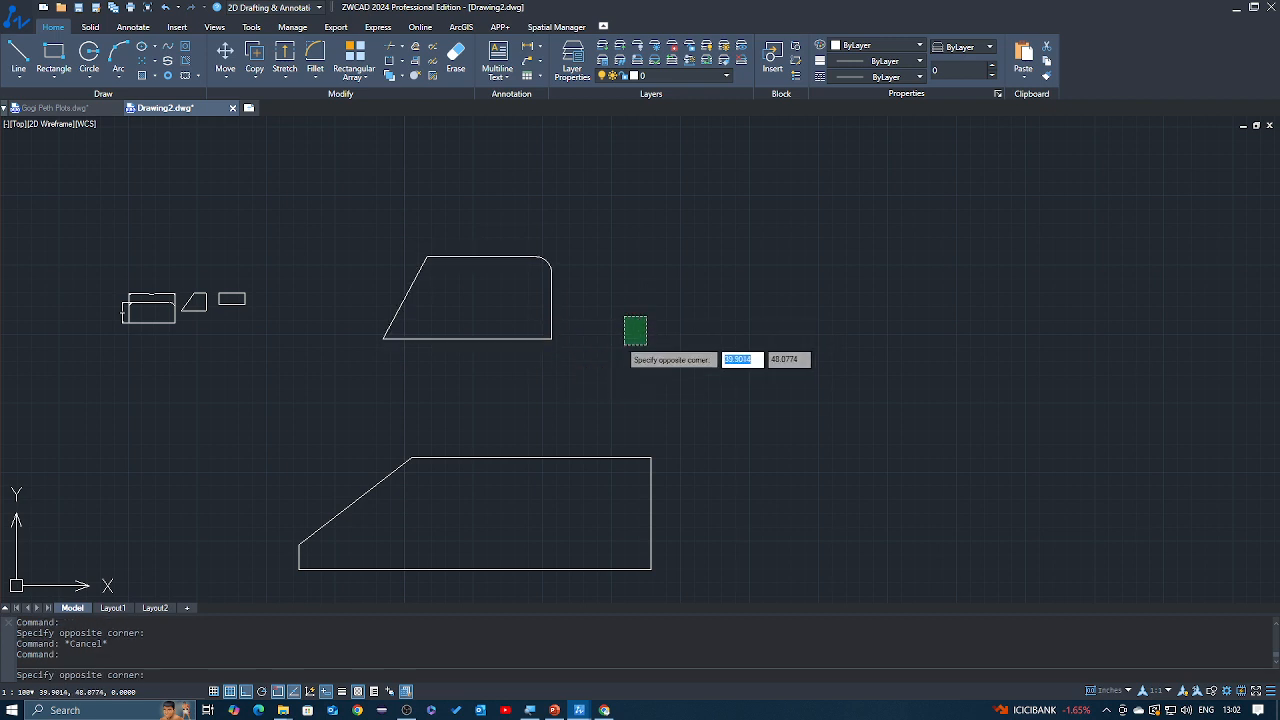
pyautogui.press('Escape')
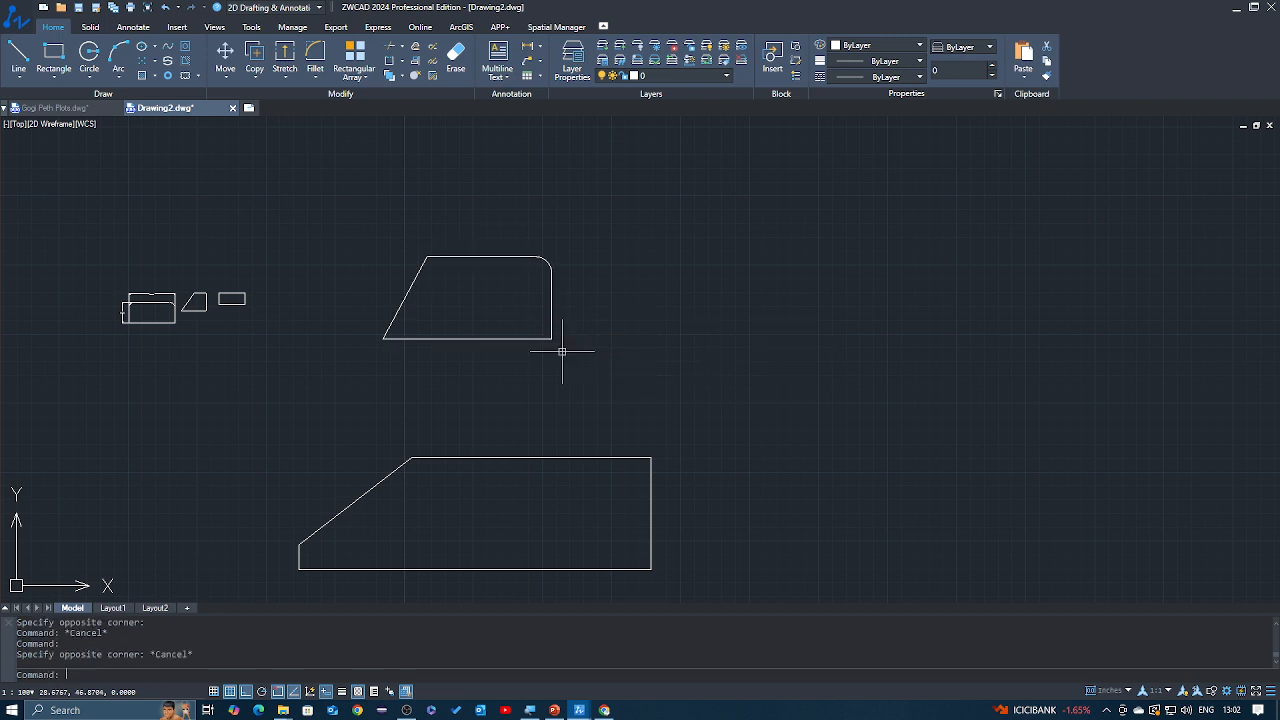
pyautogui.click(651, 346)
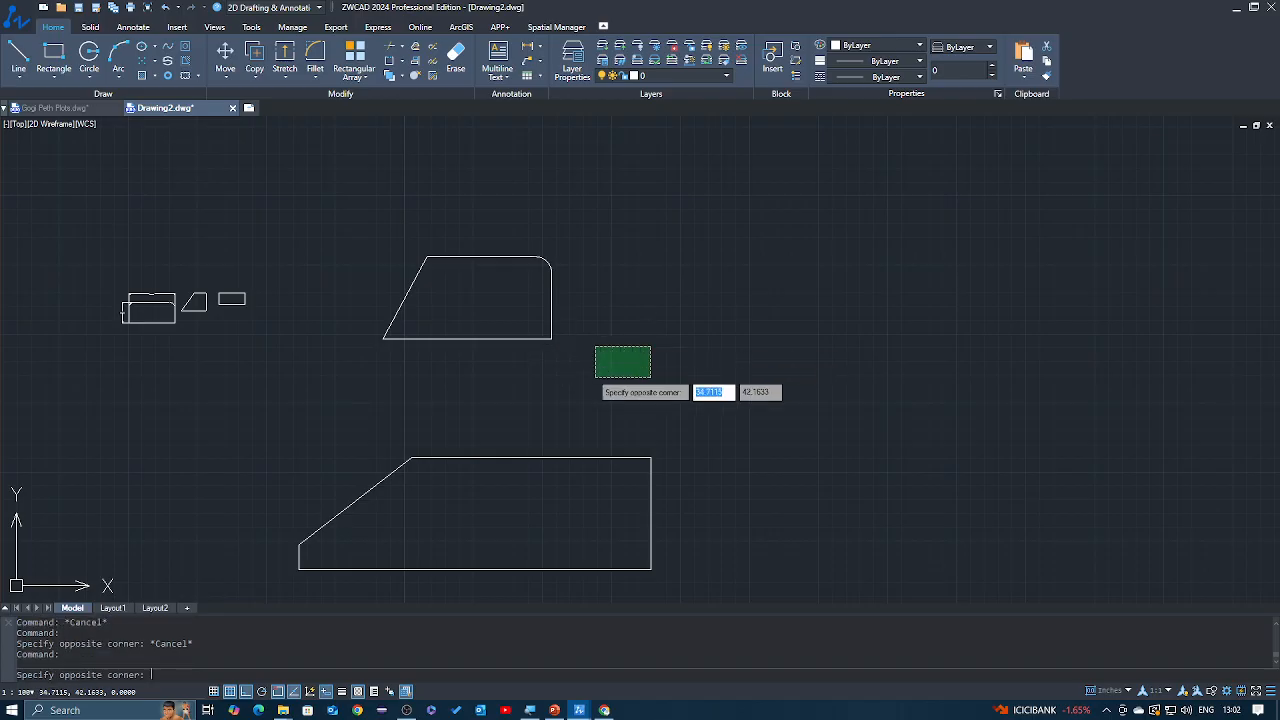
pyautogui.press('Escape')
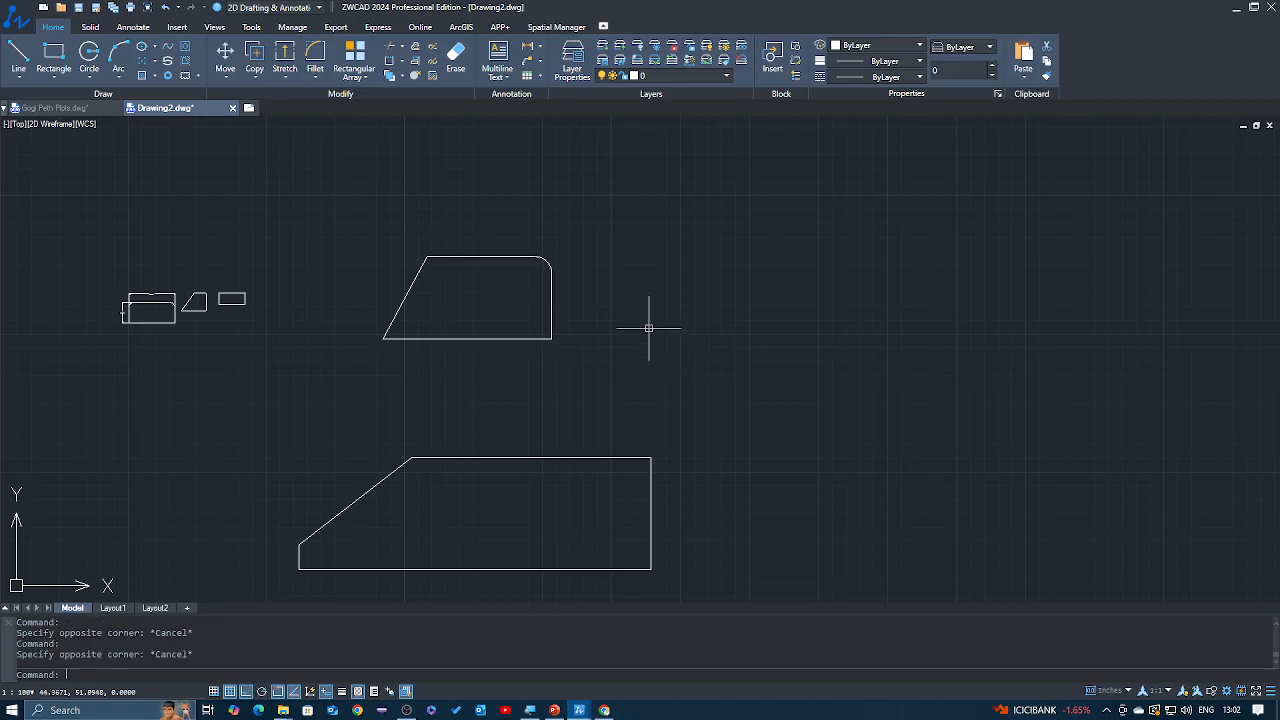
pyautogui.click(640, 326)
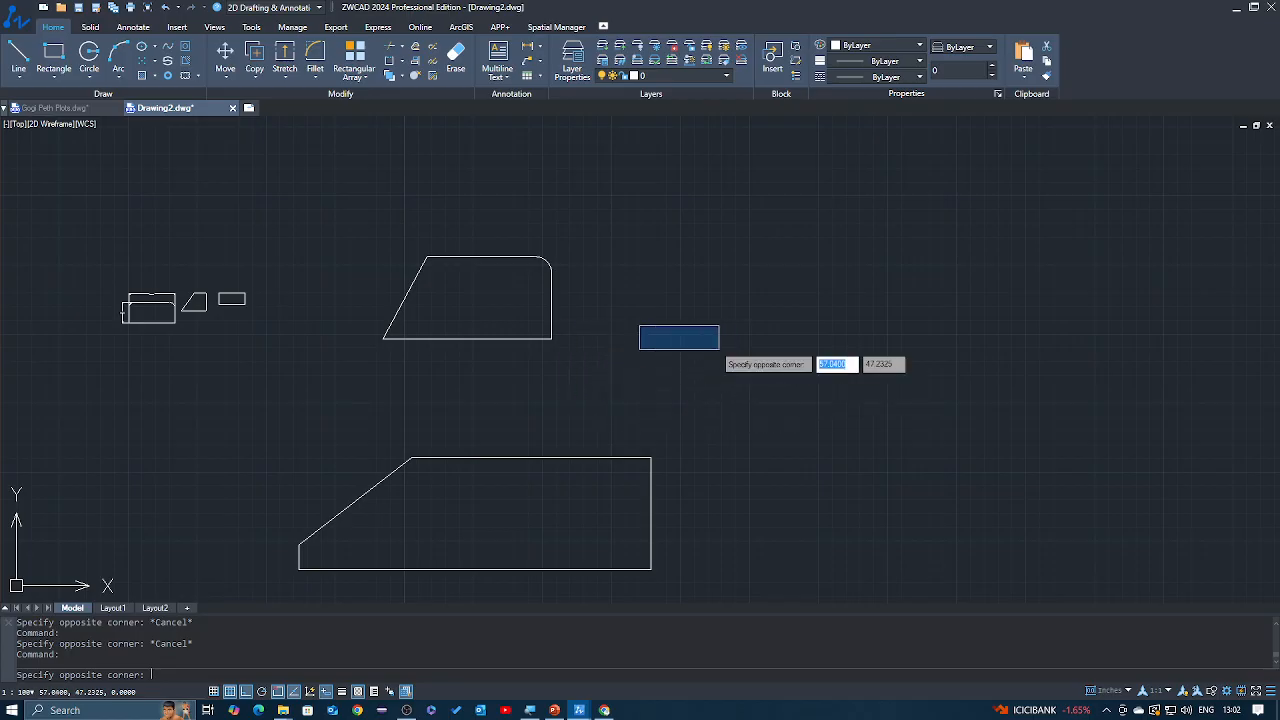
pyautogui.press('Escape')
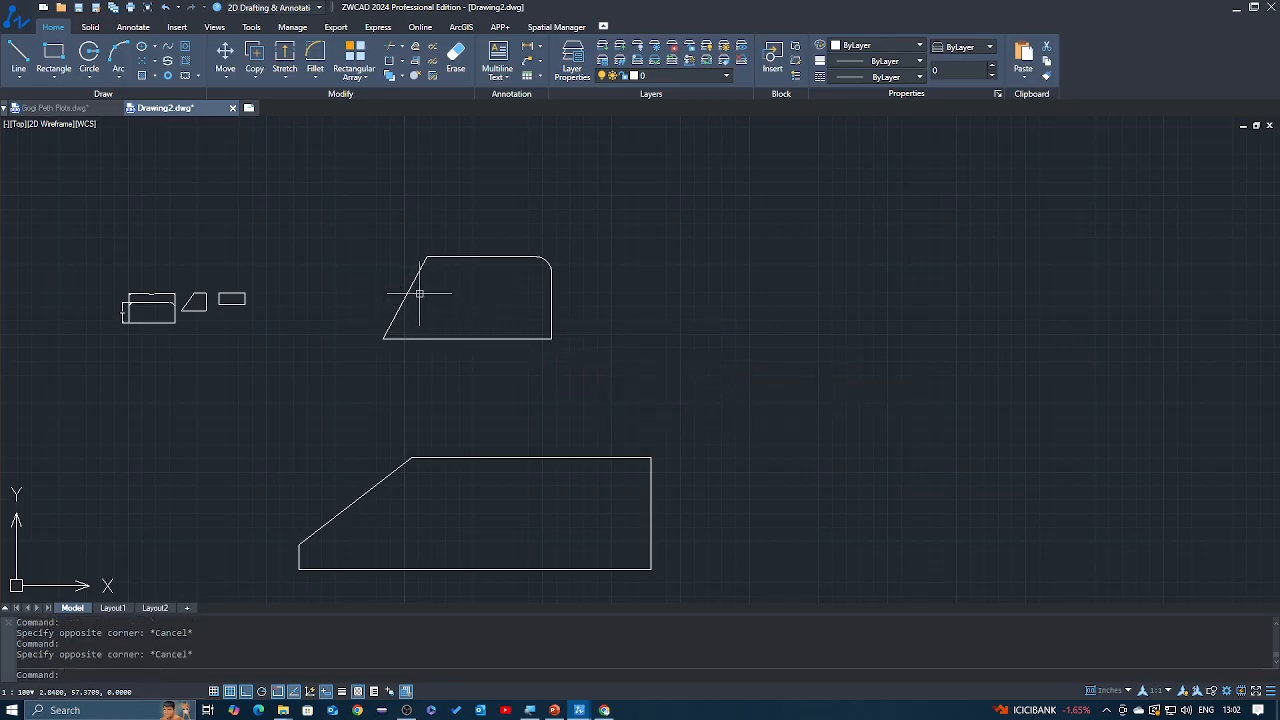
# Compare how the four-sided outline, filleted rectangle and small rectangle select by crossing their lower-right corners, and clear the selection.
pyautogui.moveTo(419, 293); pyautogui.dragTo(557, 280, button='middle')
pyautogui.scroll(4, 352, 319)
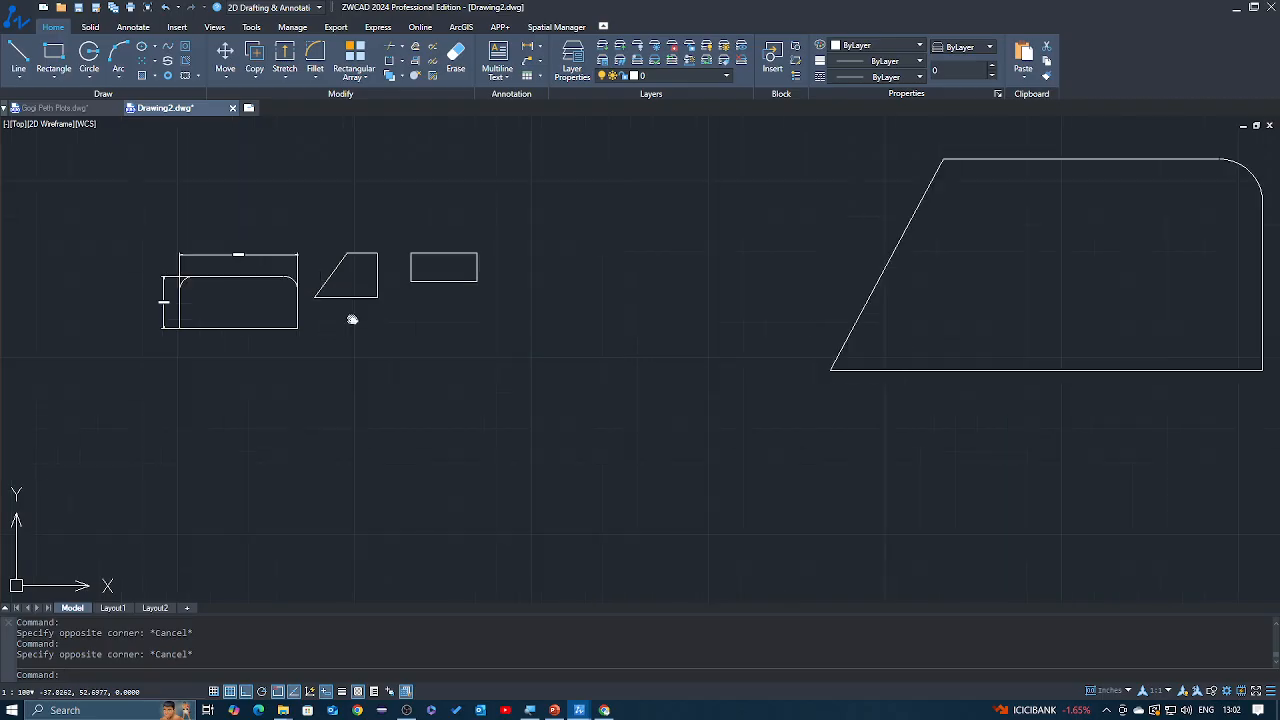
pyautogui.moveTo(352, 319); pyautogui.dragTo(597, 357, button='middle')
pyautogui.scroll(2, 455, 350)
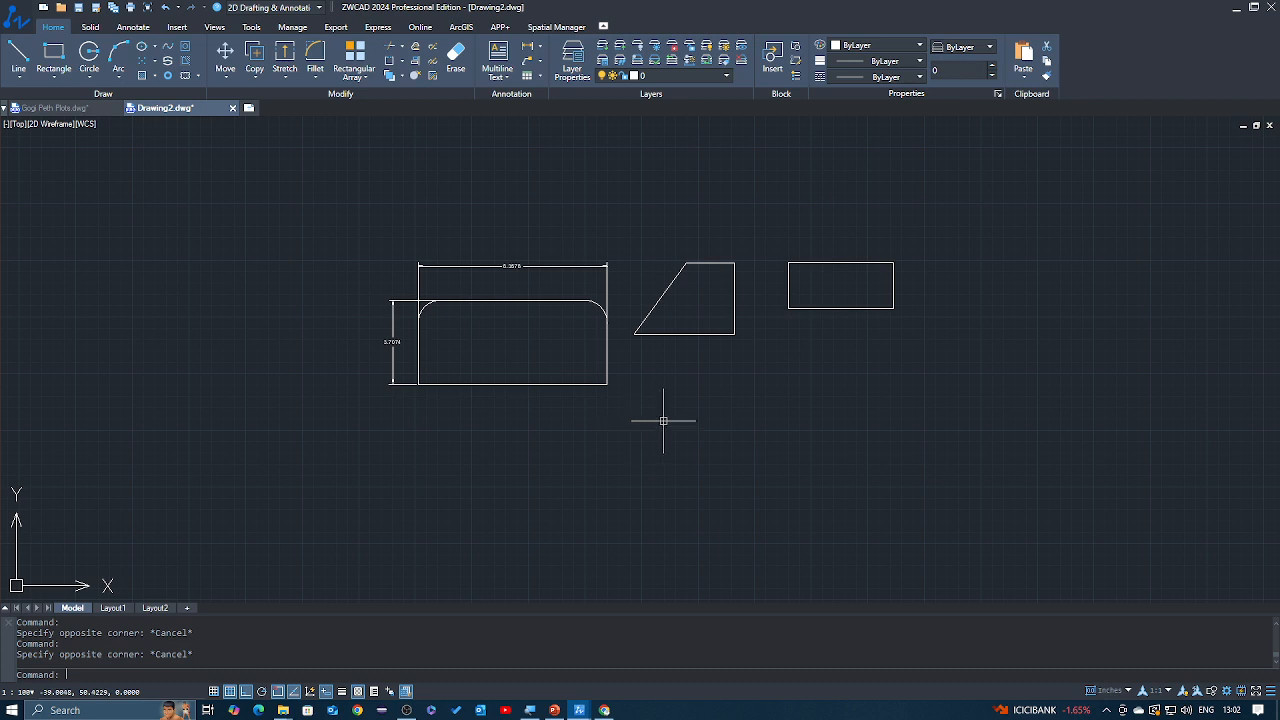
pyautogui.click(755, 378)
pyautogui.click(732, 316)
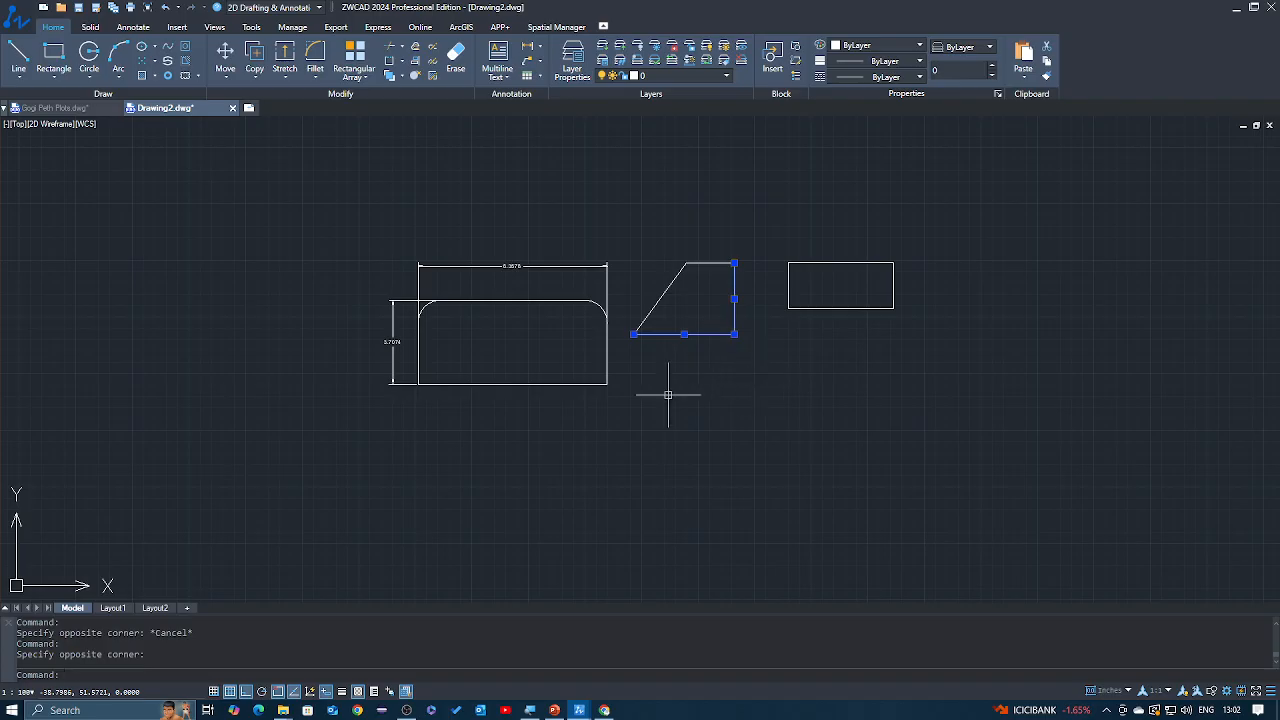
pyautogui.click(623, 393)
pyautogui.click(606, 385)
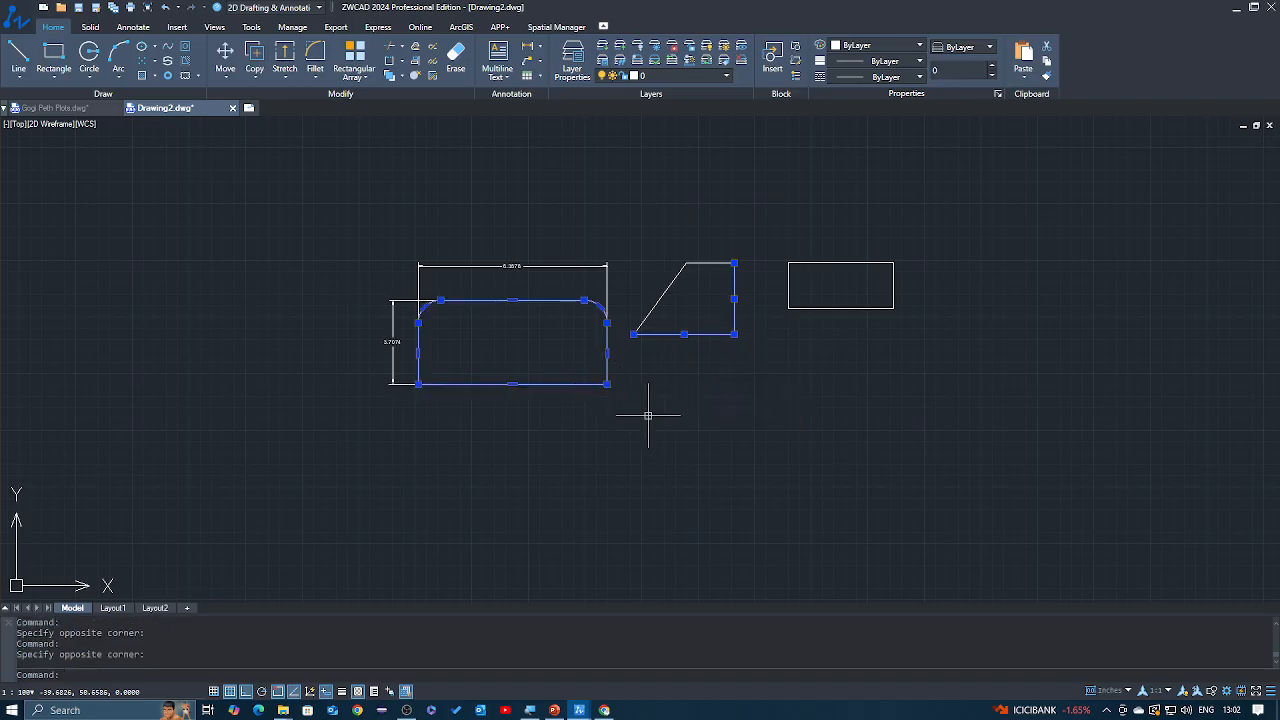
pyautogui.click(918, 325)
pyautogui.click(885, 307)
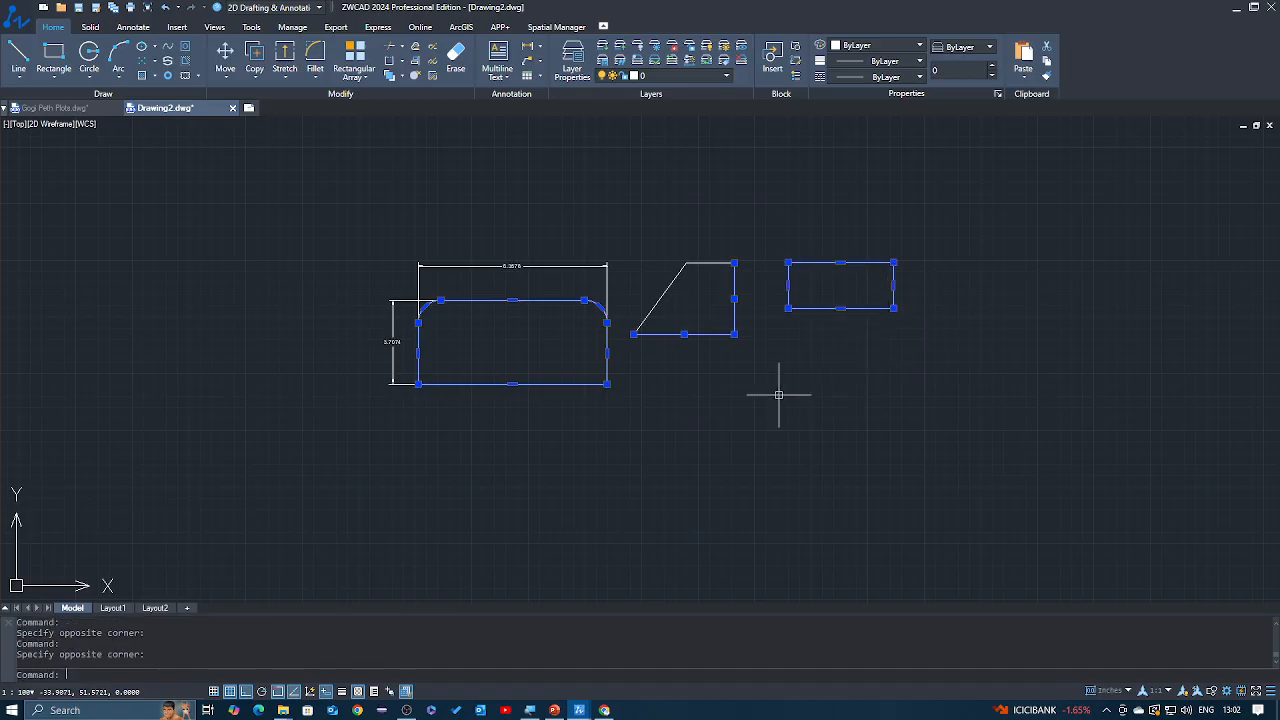
pyautogui.press('Escape')
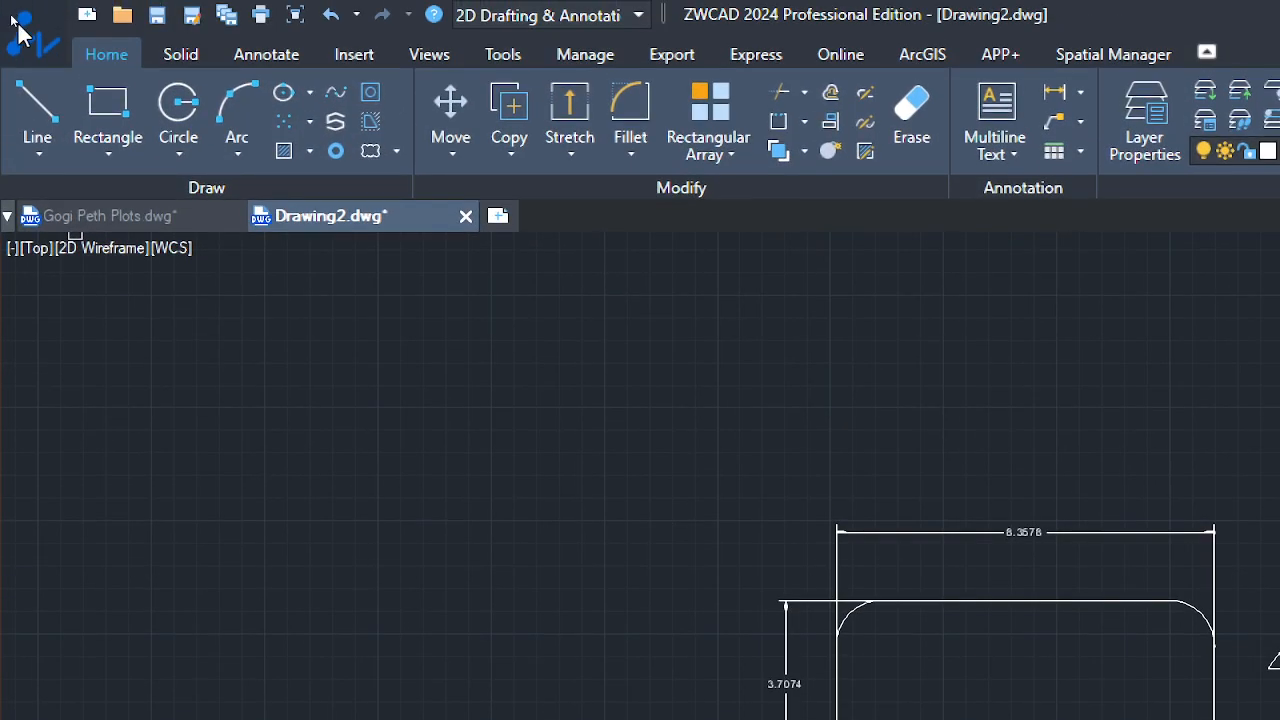
# Run the Line command and draw a vertical left side and a horizontal top side below the filleted rectangle.
pyautogui.click(48, 153)
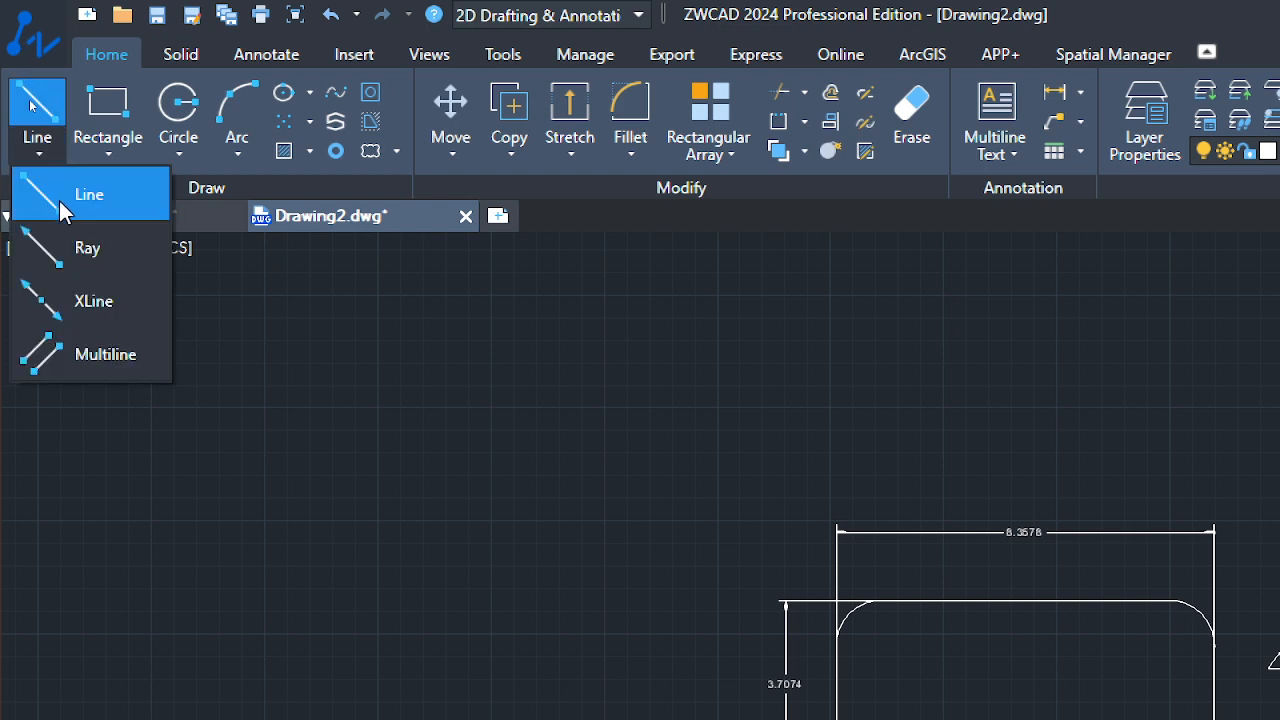
pyautogui.click(59, 199)
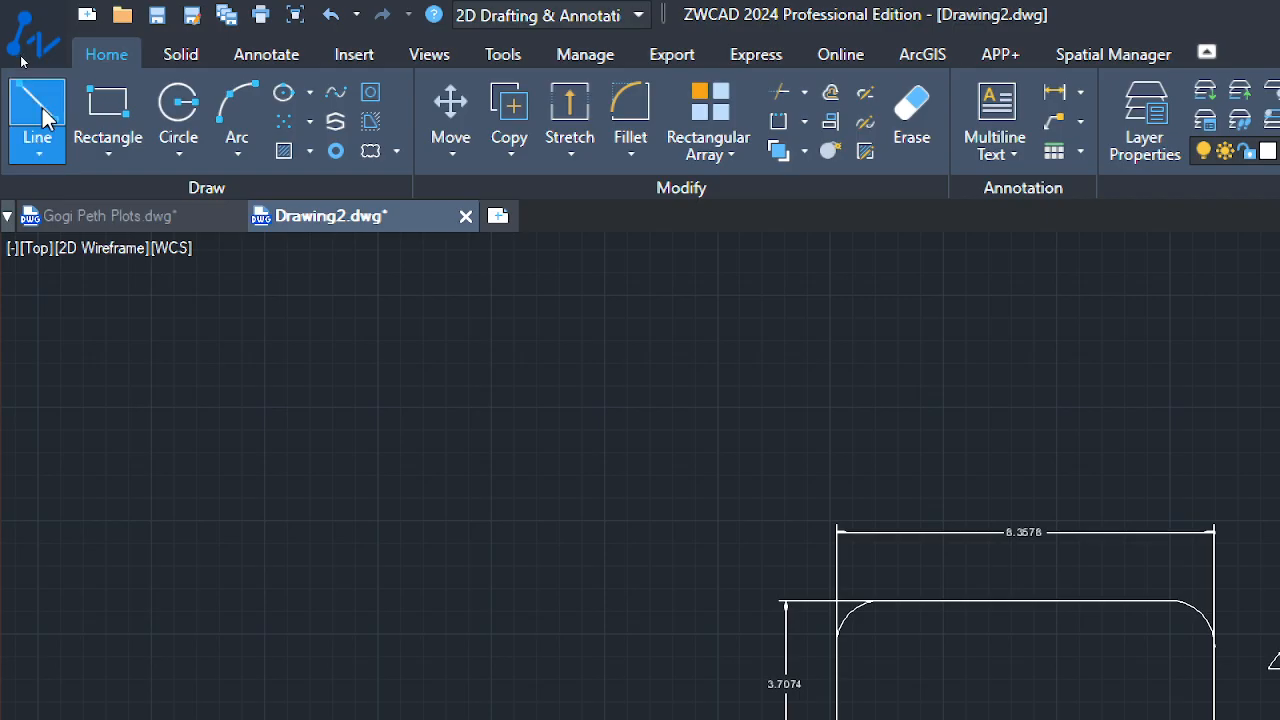
pyautogui.click(42, 106)
pyautogui.scroll(-2, 125, 315)
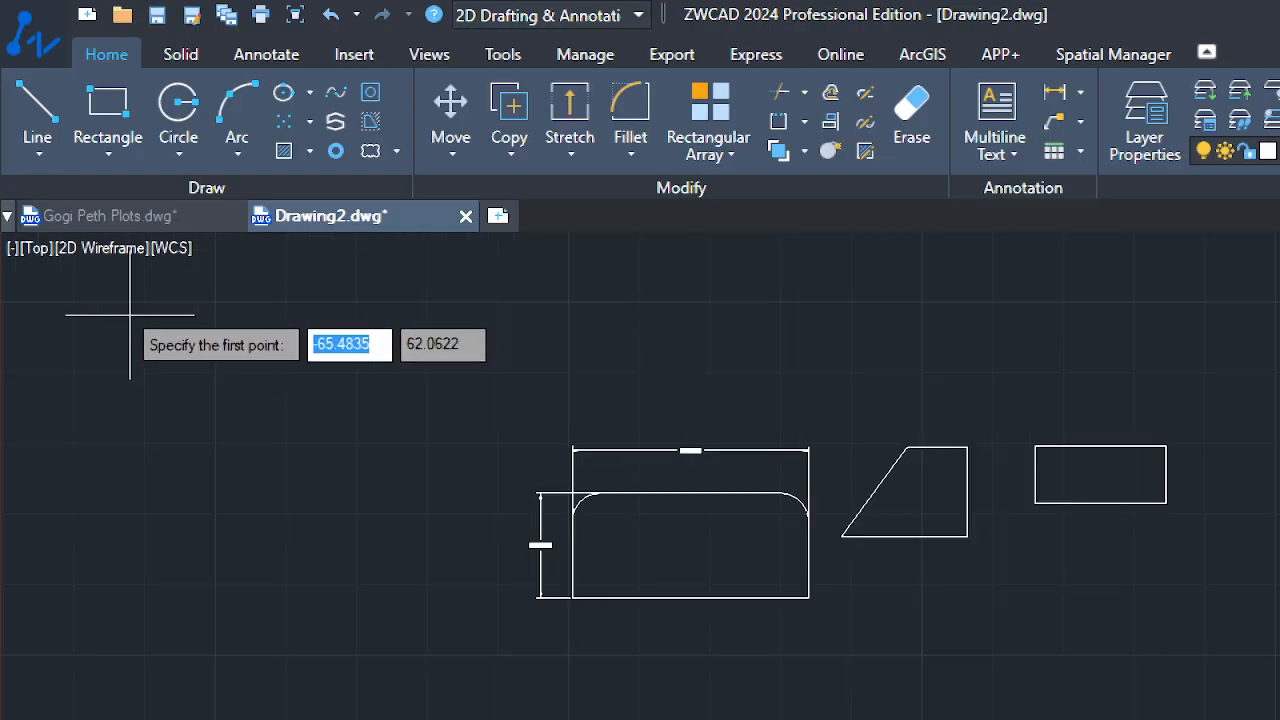
pyautogui.moveTo(375, 403); pyautogui.dragTo(194, 366, button='middle')
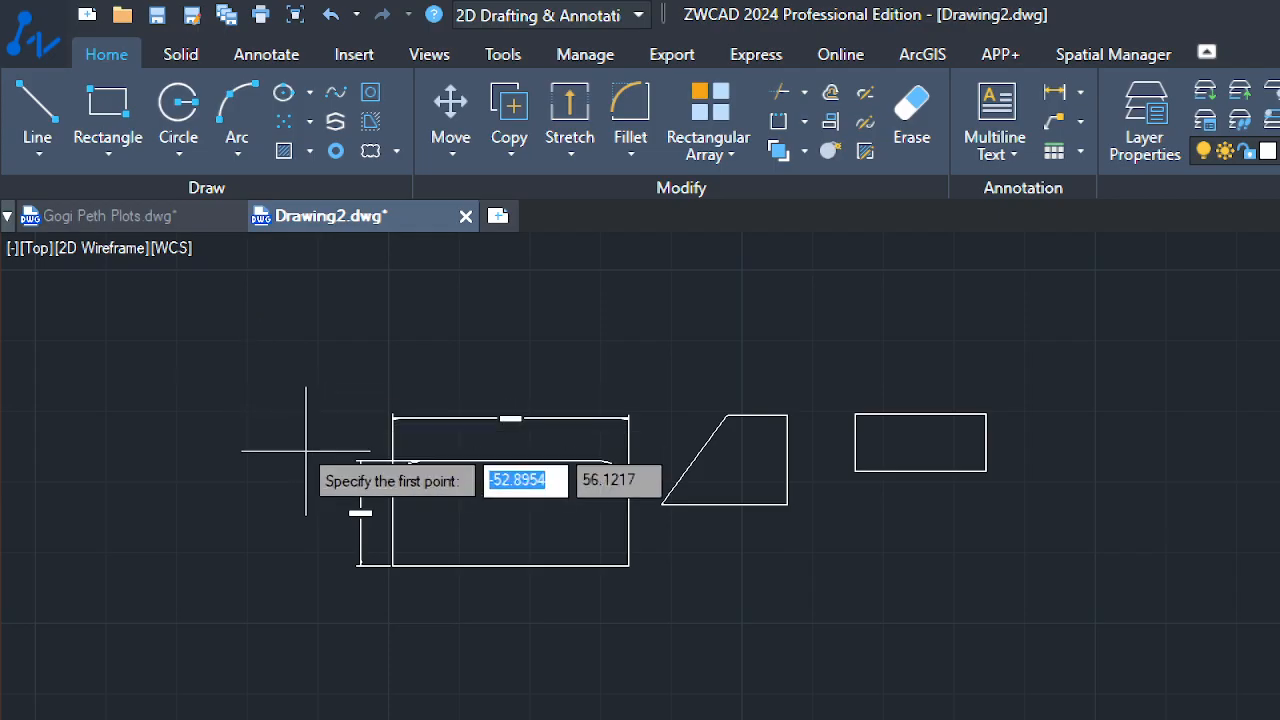
pyautogui.moveTo(309, 449); pyautogui.dragTo(249, 311, button='middle')
pyautogui.click(349, 595)
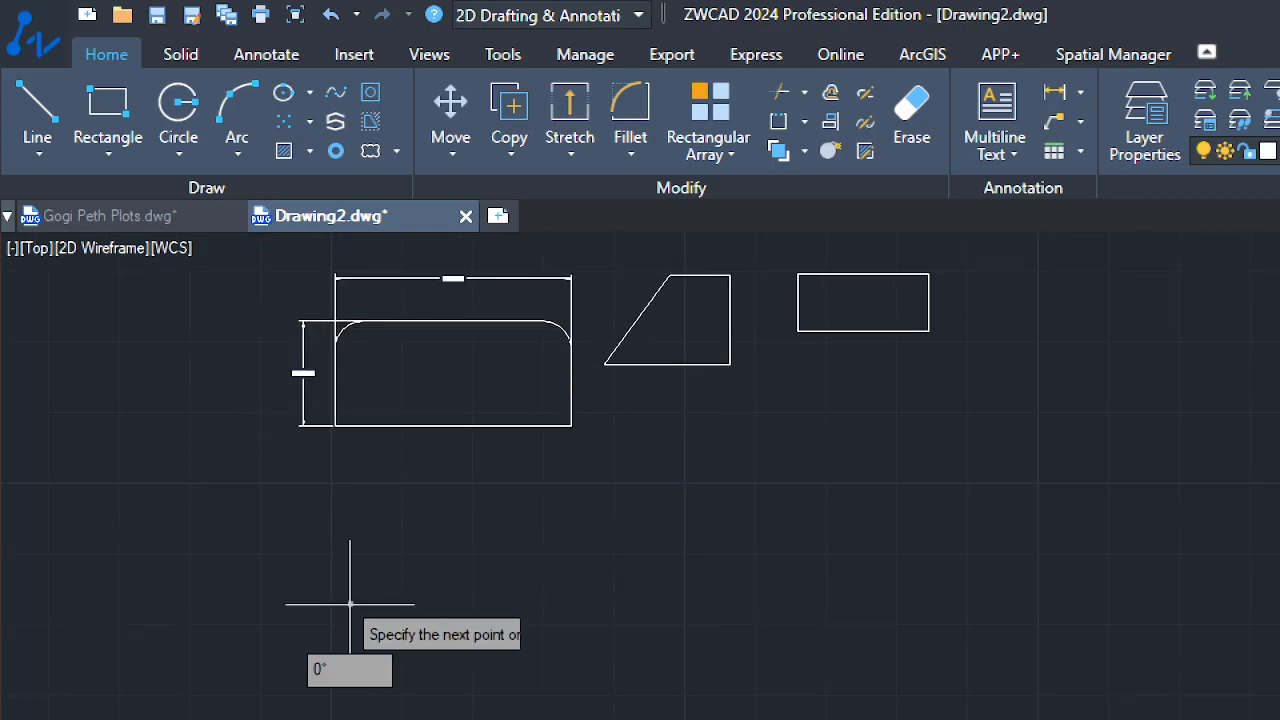
pyautogui.click(350, 505)
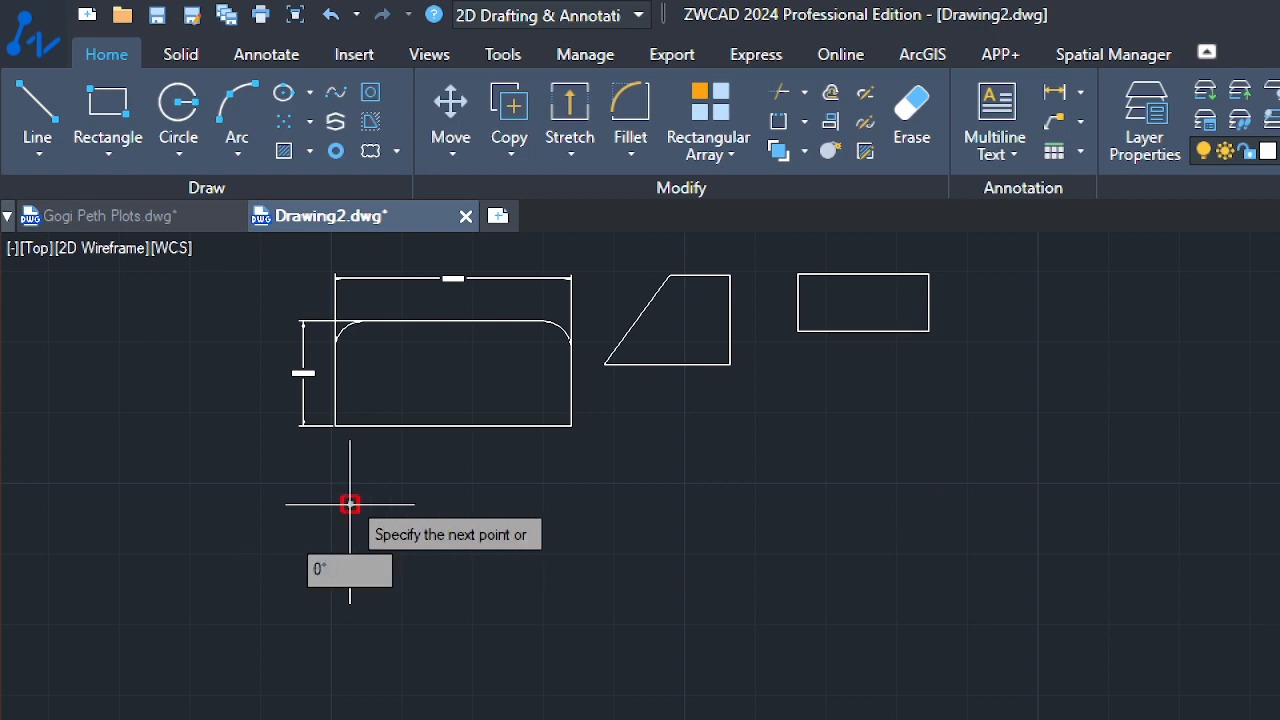
pyautogui.click(559, 505)
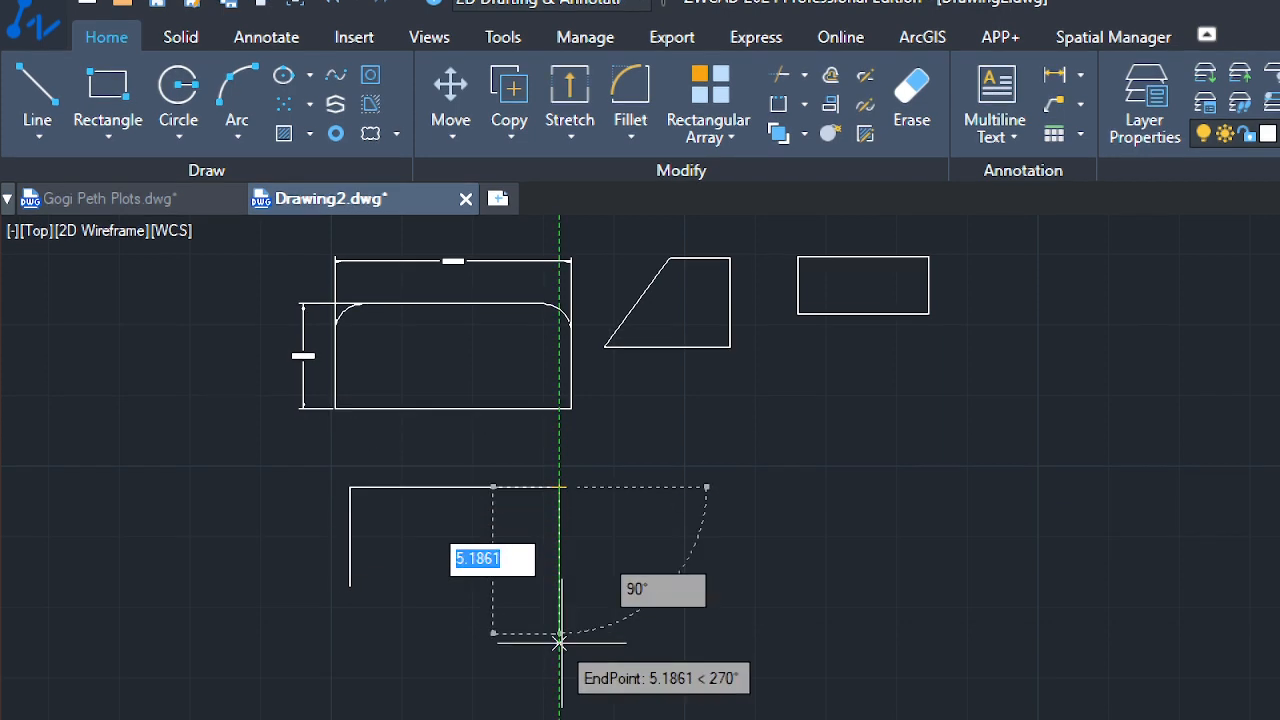
# Close the lines below the filleted rectangle with a vertical right side, a shorter horizontal base and a sloping edge to the start point.
pyautogui.click(559, 673)
pyautogui.click(428, 645)
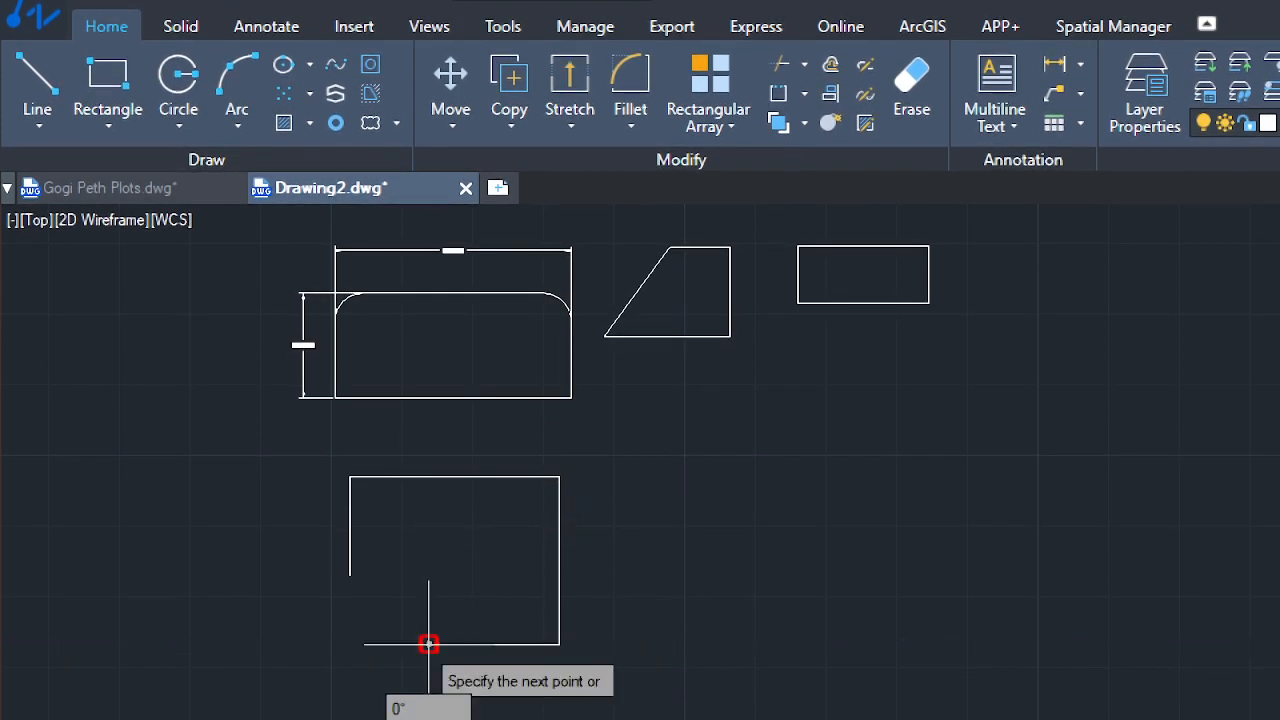
pyautogui.click(350, 576)
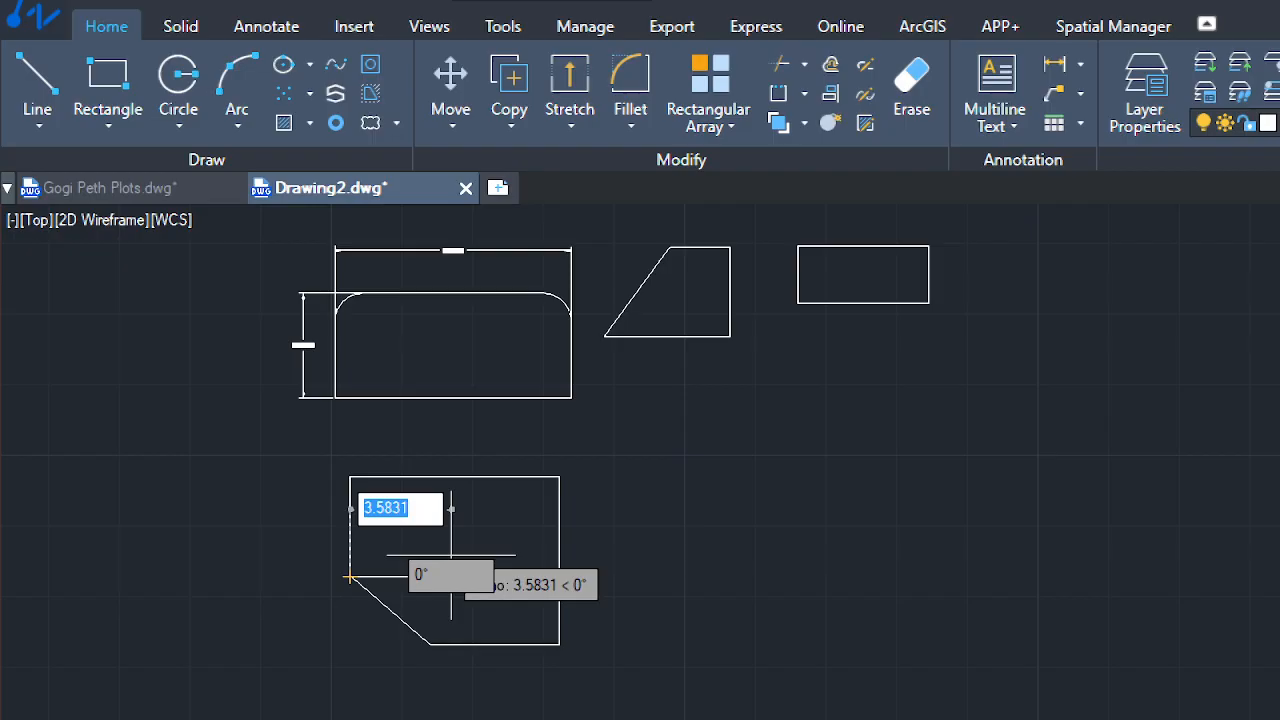
# End the Line command and zoom to show all objects in the drawing with the Zoom All option.
pyautogui.press('Return')
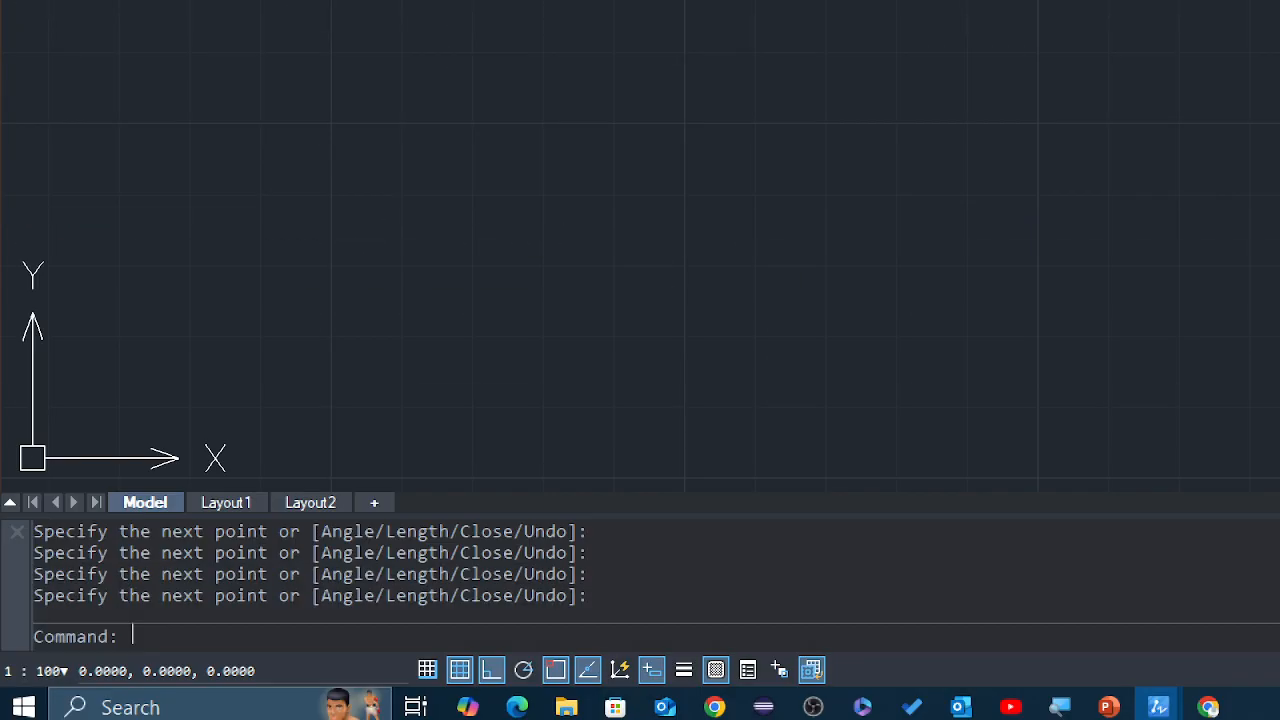
pyautogui.write('z')
pyautogui.press('Return')
pyautogui.write('e')
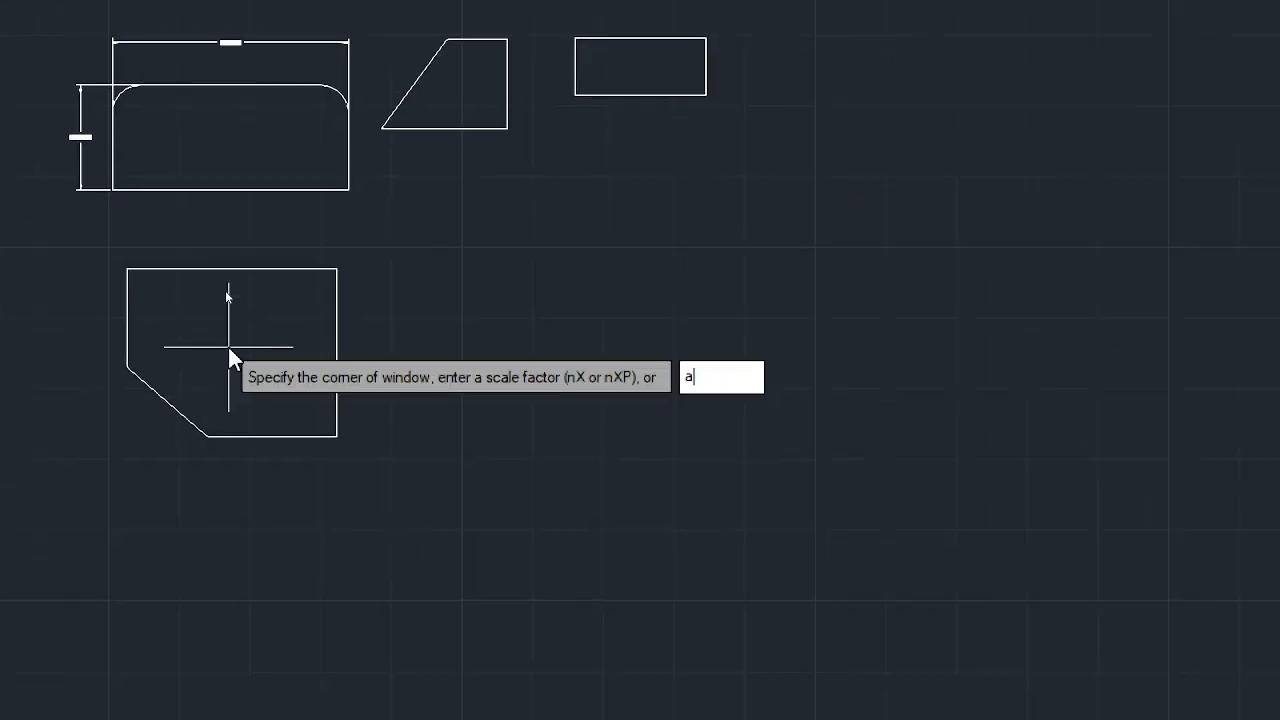
pyautogui.press('Return')
pyautogui.scroll(-5, 451, 422)
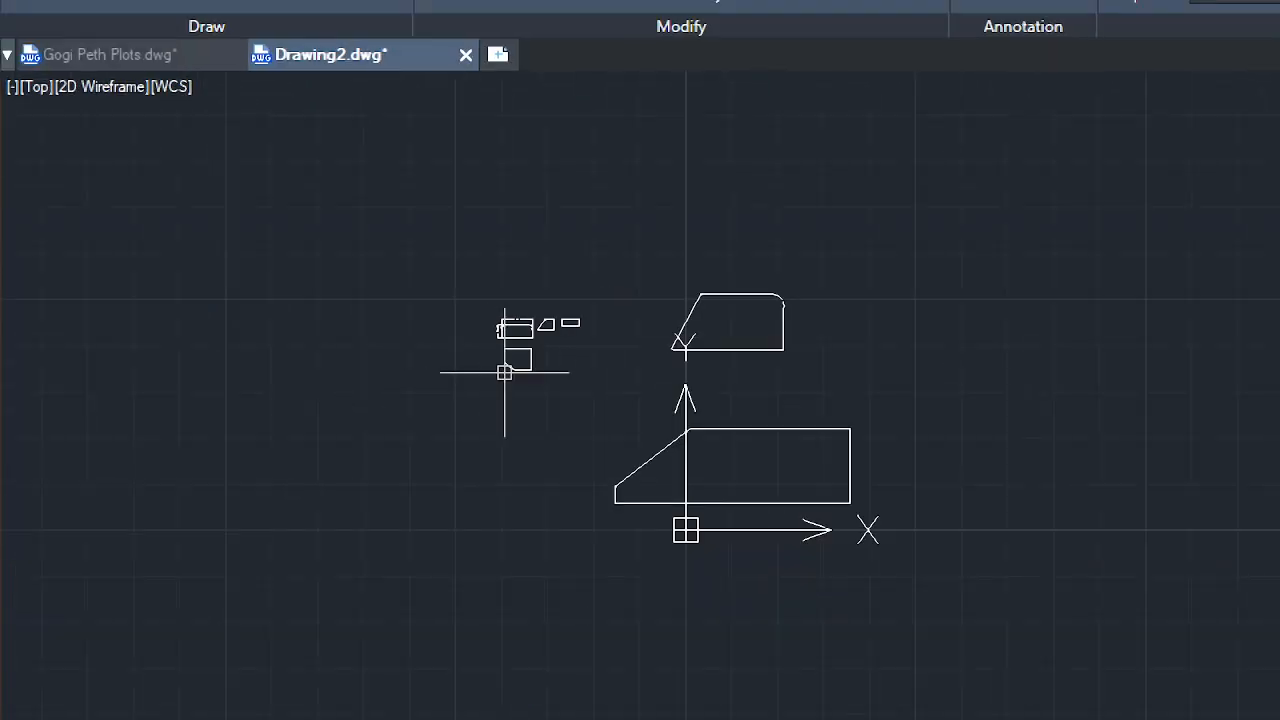
# Zoom in on the new five-sided outline, select its top line as a single object, and clear the selection.
pyautogui.moveTo(794, 434); pyautogui.dragTo(491, 449, button='middle')
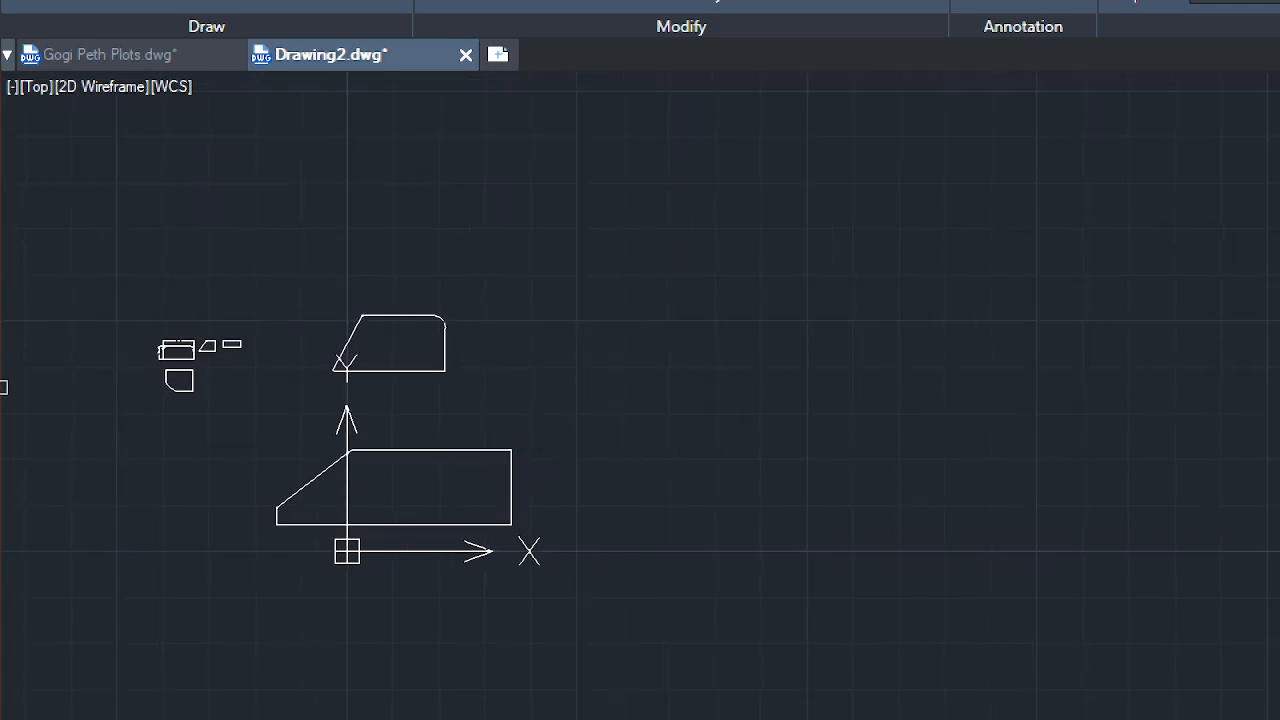
pyautogui.scroll(4, 3, 385)
pyautogui.scroll(3, 674, 360)
pyautogui.scroll(2, 331, 389)
pyautogui.moveTo(331, 389); pyautogui.dragTo(513, 439, button='middle')
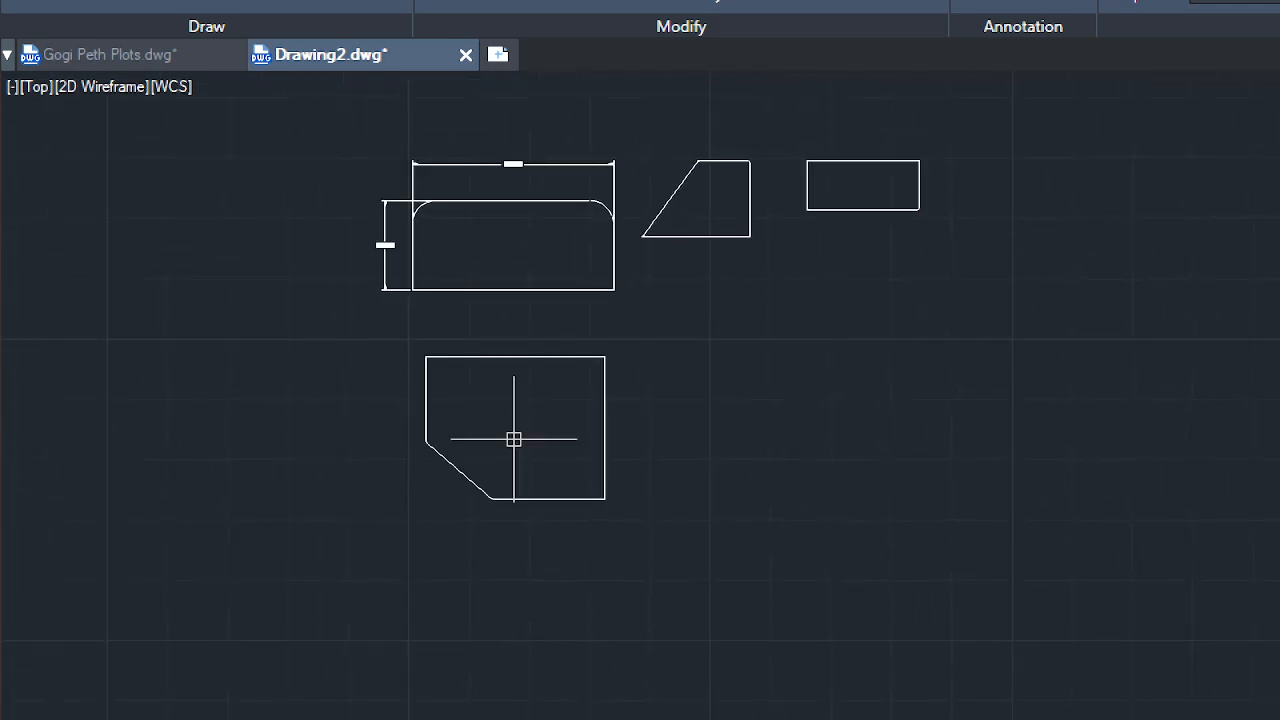
pyautogui.scroll(2, 458, 394)
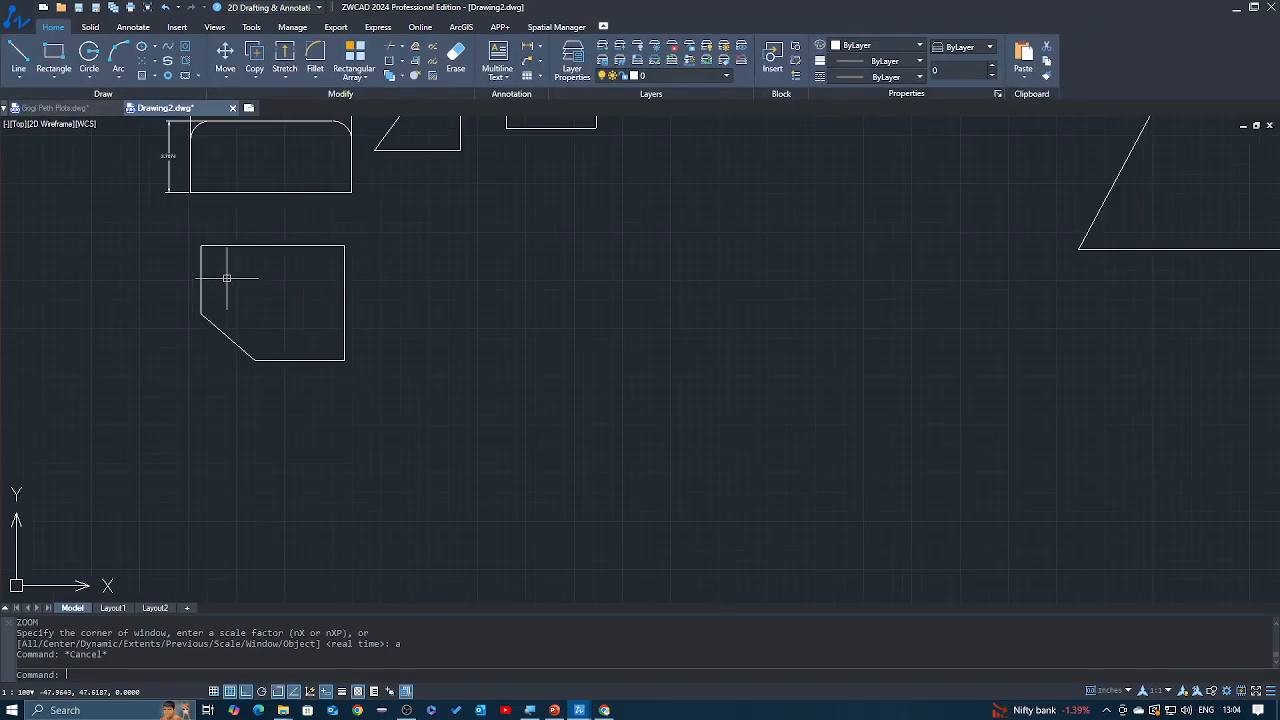
pyautogui.scroll(2, 658, 422)
pyautogui.moveTo(658, 422); pyautogui.dragTo(946, 446, button='middle')
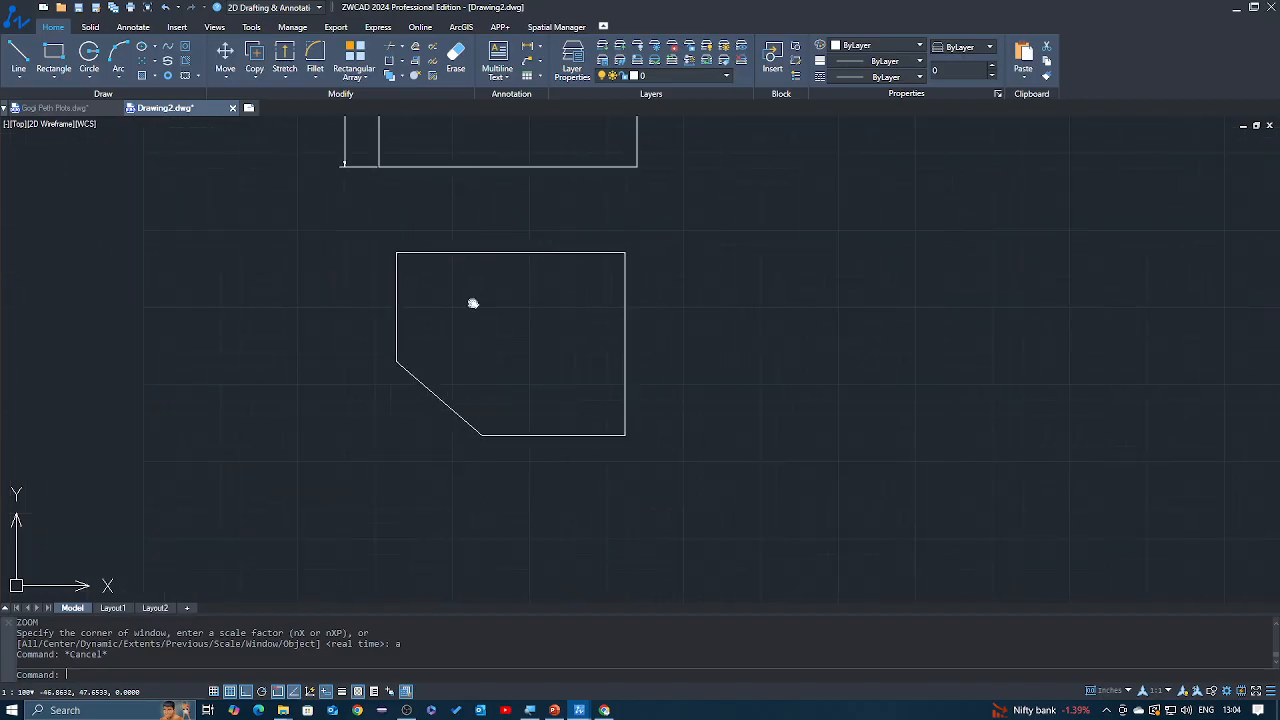
pyautogui.click(547, 252)
pyautogui.press('Escape')
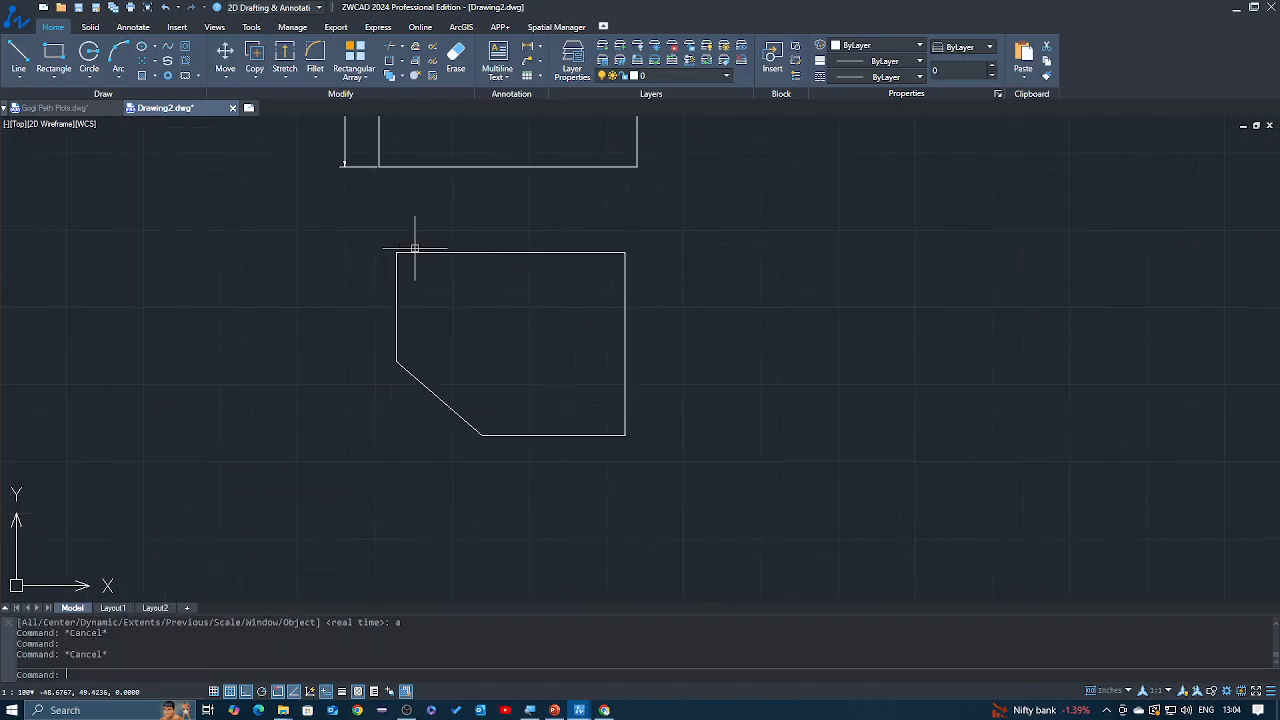
pyautogui.press('Escape')
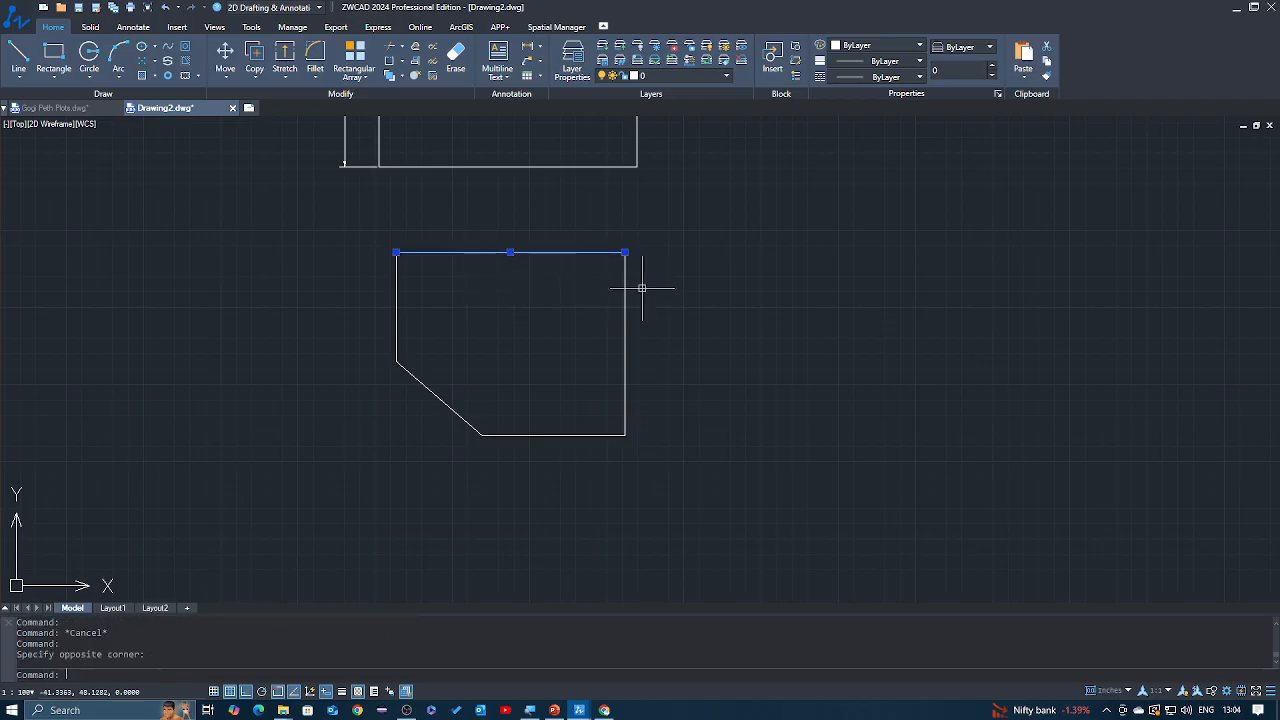
# Select several sides of the five-sided outline one after another with small crossing windows, and clear the selection.
pyautogui.click(565, 231)
pyautogui.click(540, 274)
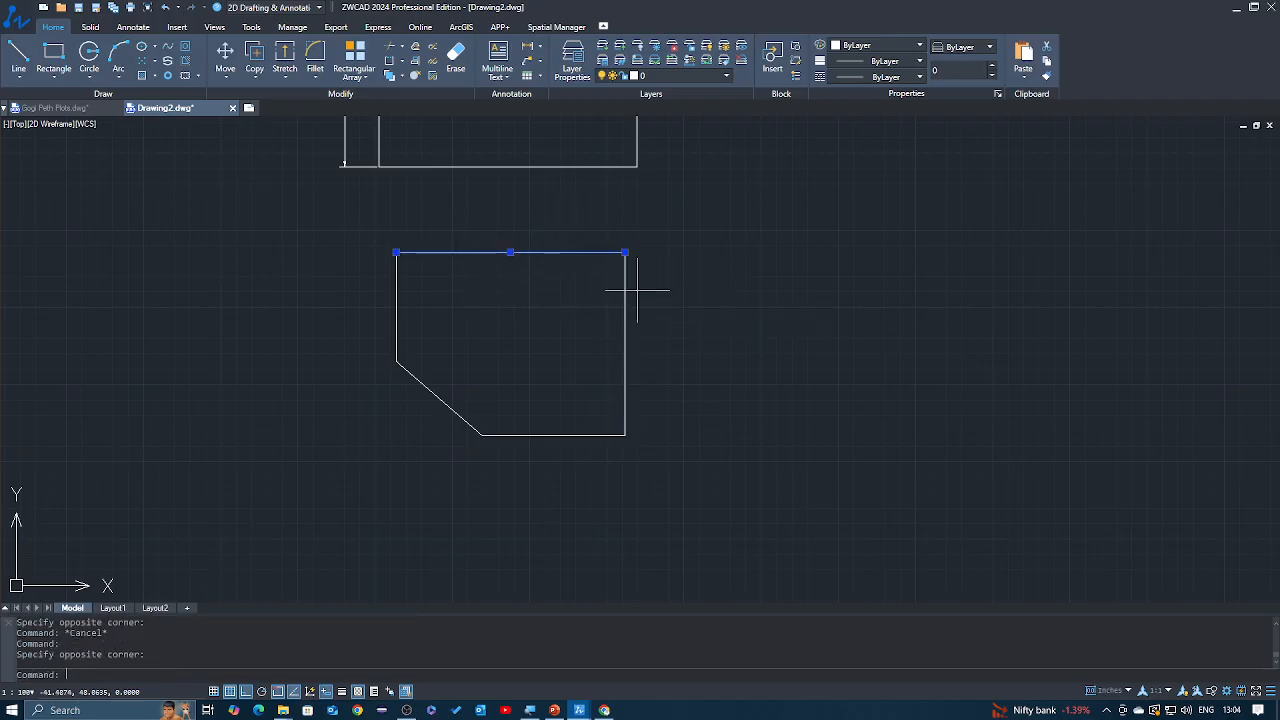
pyautogui.click(571, 394)
pyautogui.click(554, 457)
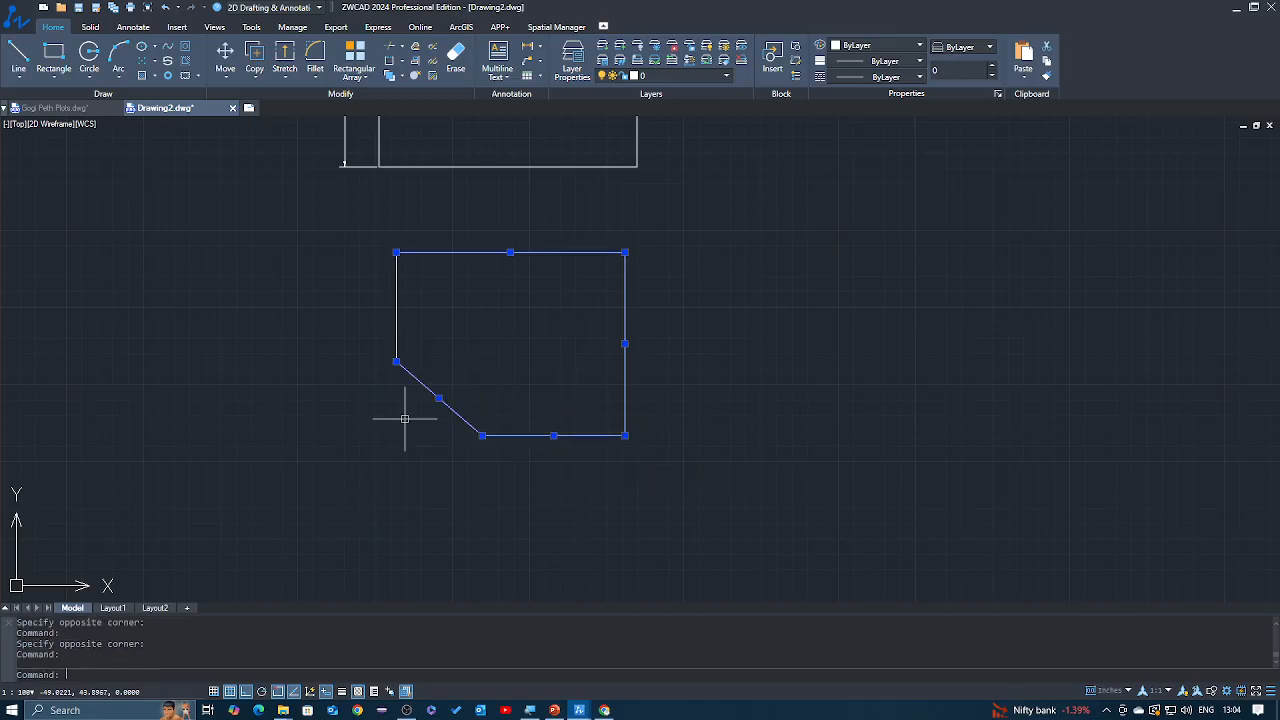
pyautogui.press('Escape')
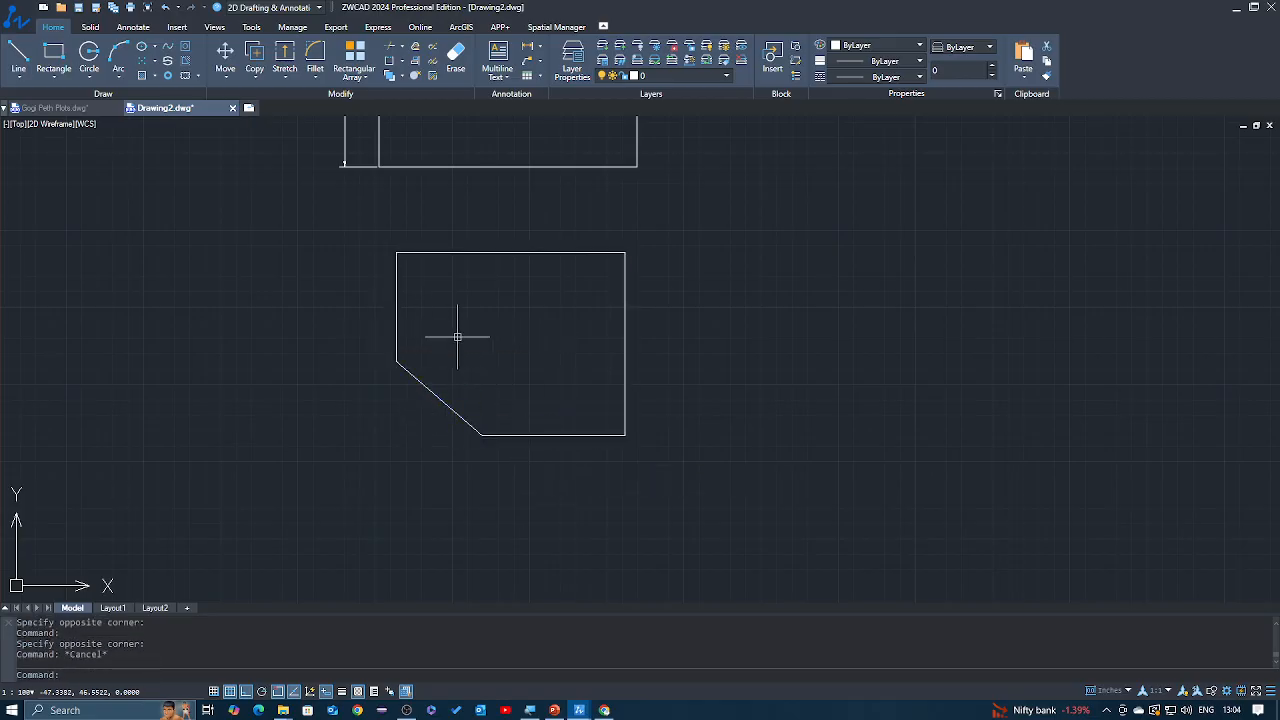
# Select the outline's top line with crossing windows at different places along its length, clearing the selection after each try.
pyautogui.click(551, 221)
pyautogui.click(551, 226)
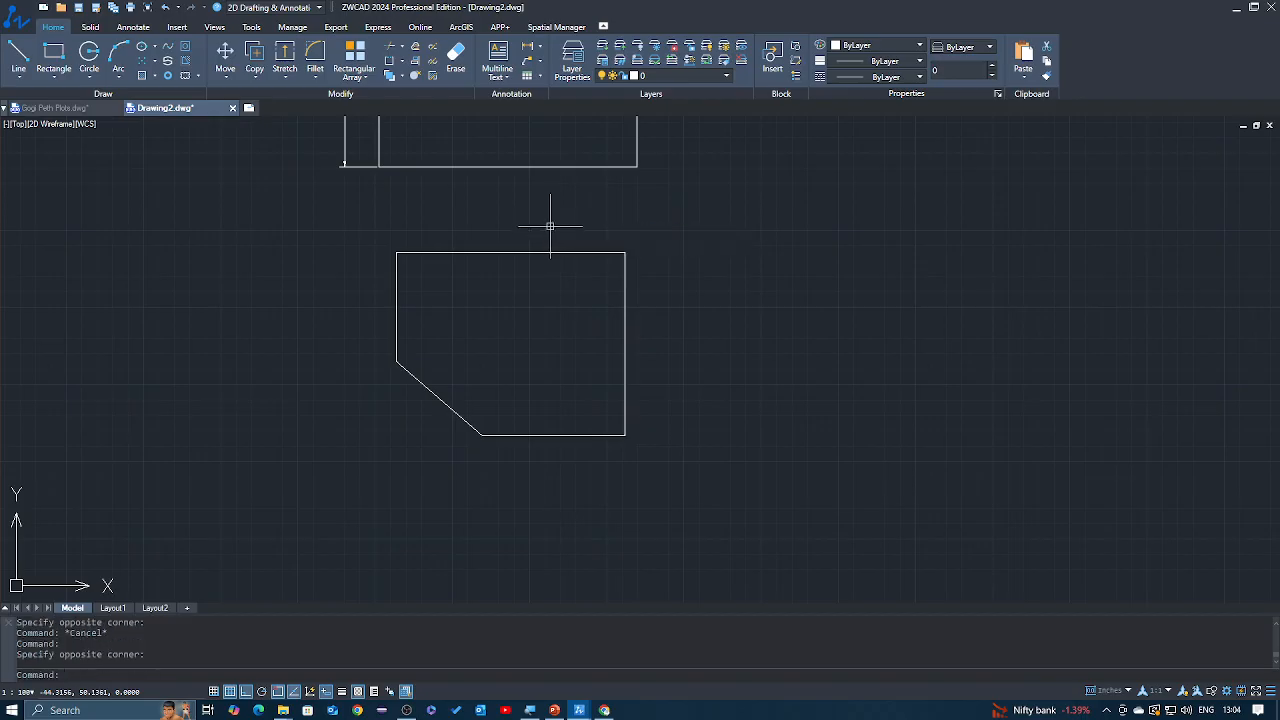
pyautogui.click(550, 226)
pyautogui.click(520, 271)
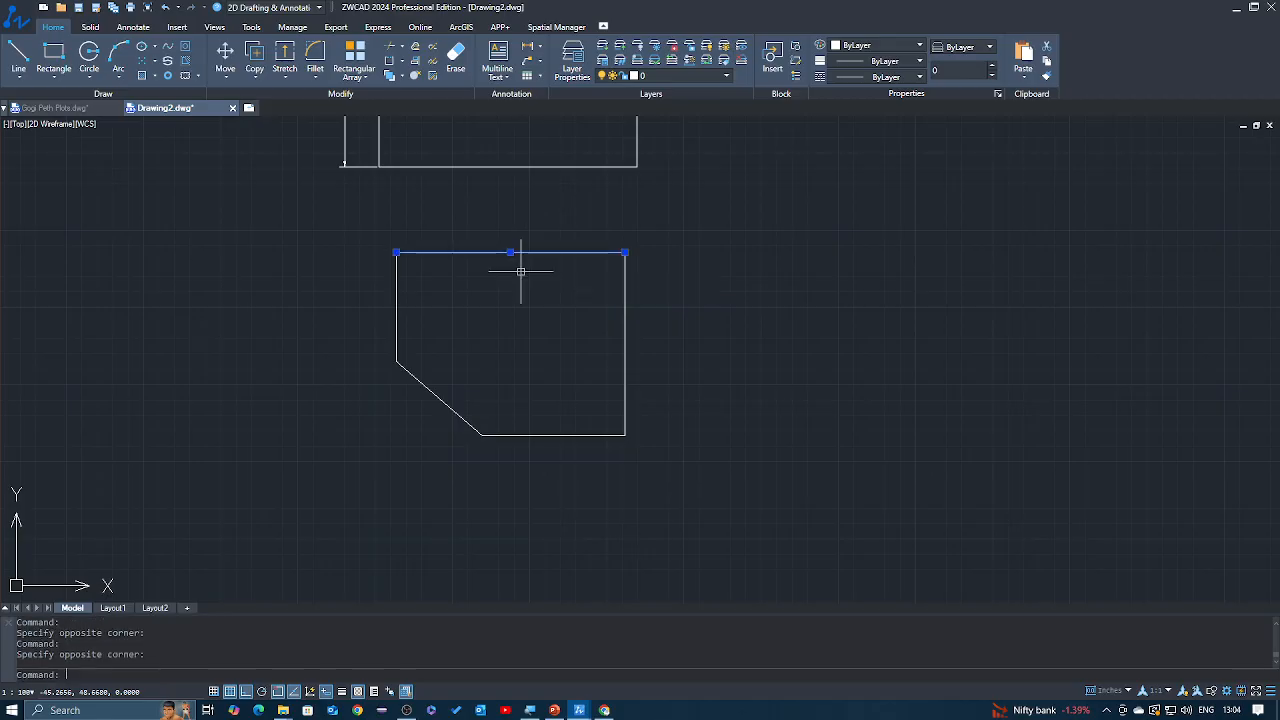
pyautogui.press('Escape')
pyautogui.click(591, 242)
pyautogui.click(571, 277)
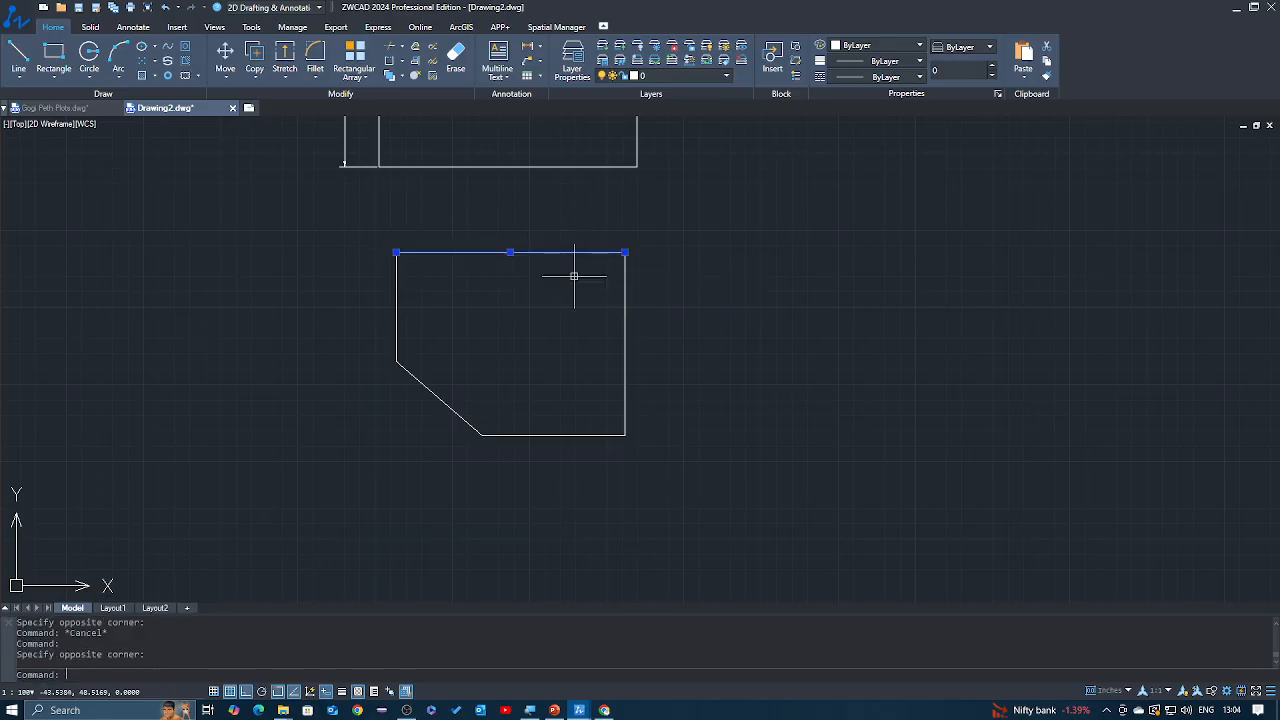
pyautogui.press('Escape')
pyautogui.click(491, 236)
pyautogui.click(475, 275)
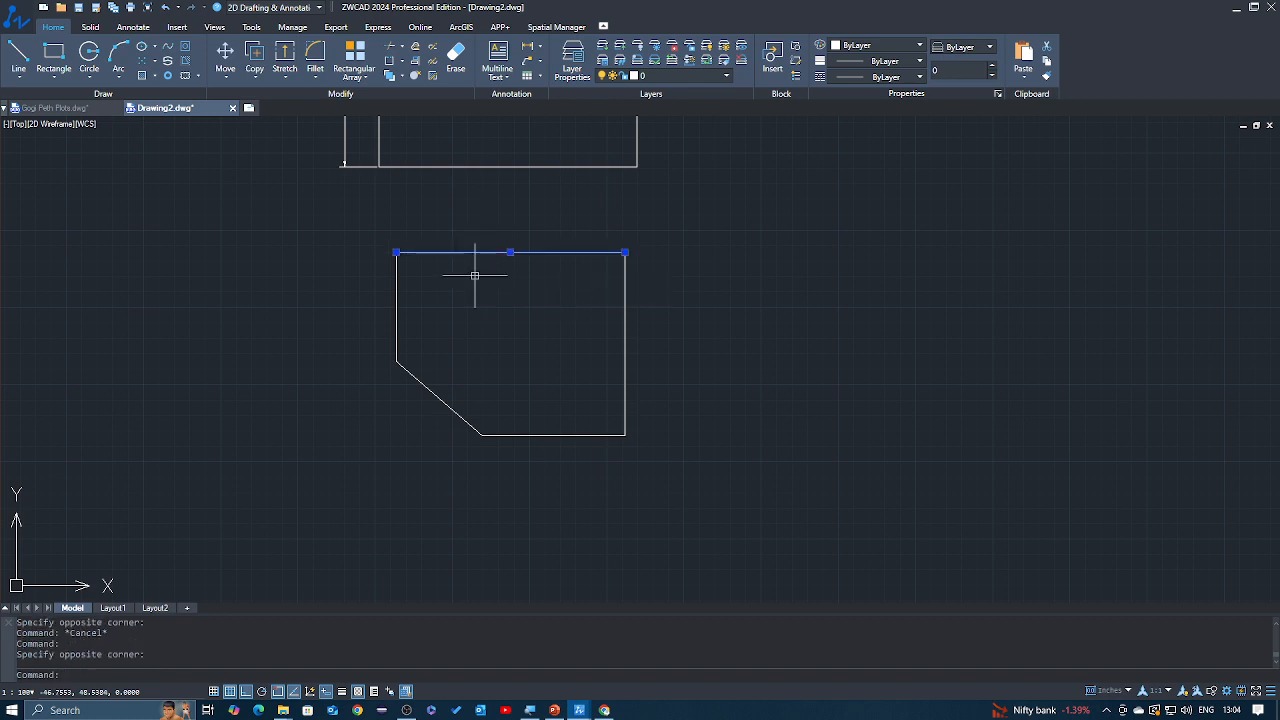
pyautogui.press('Escape')
# Select all sides of the five-sided outline with an enclosing window, and clear the selection.
pyautogui.click(375, 240)
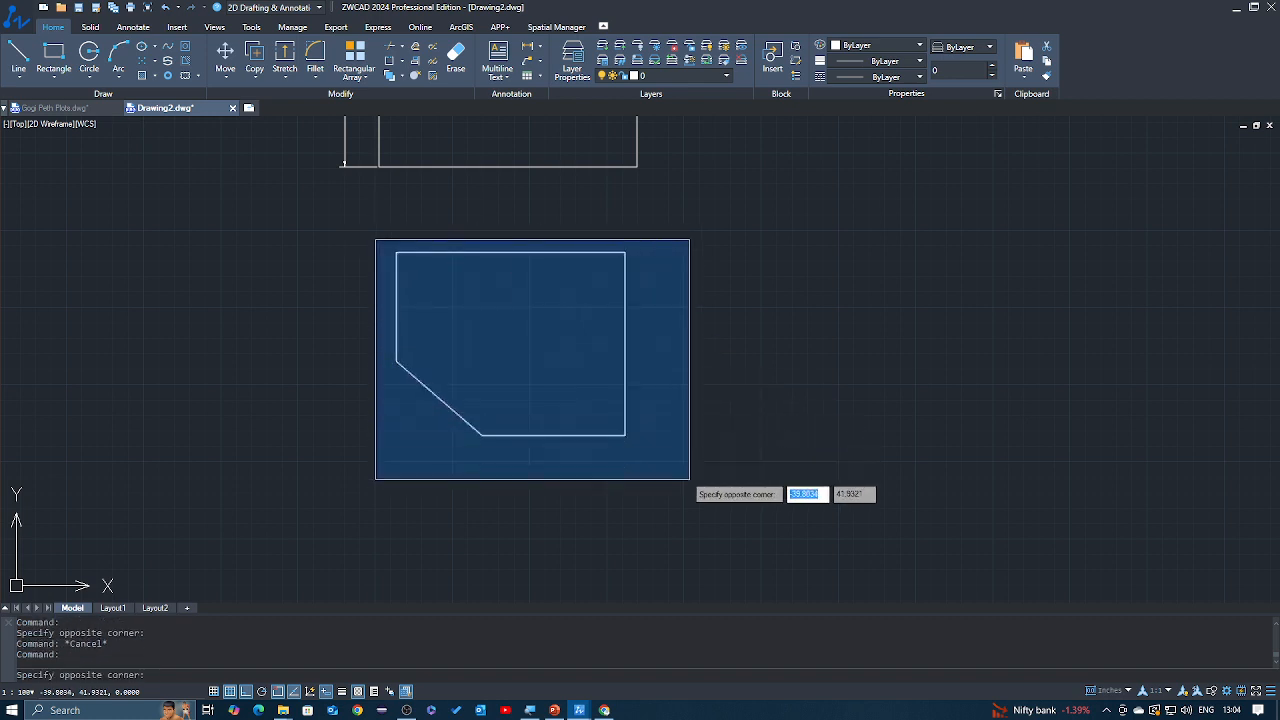
pyautogui.click(689, 479)
pyautogui.press('Escape')
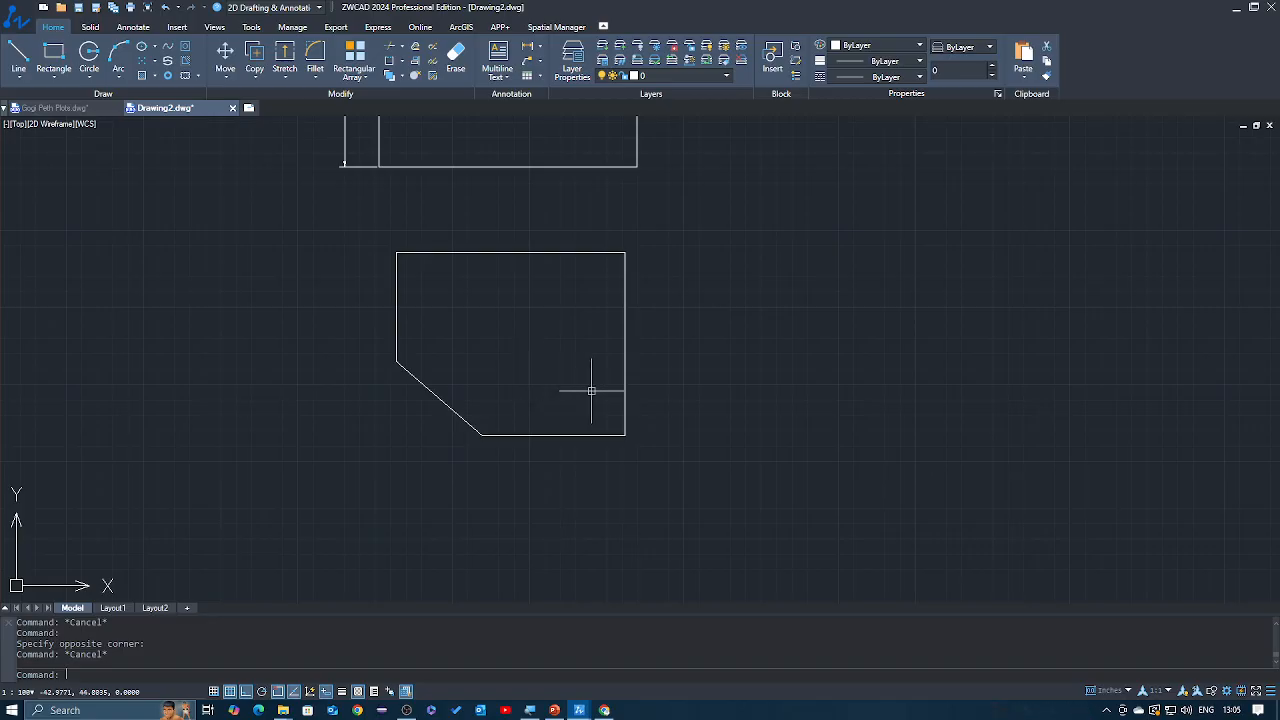
# Select the outline's right, top and left lines one by one with separate small crossing windows.
pyautogui.click(653, 405)
pyautogui.click(666, 349)
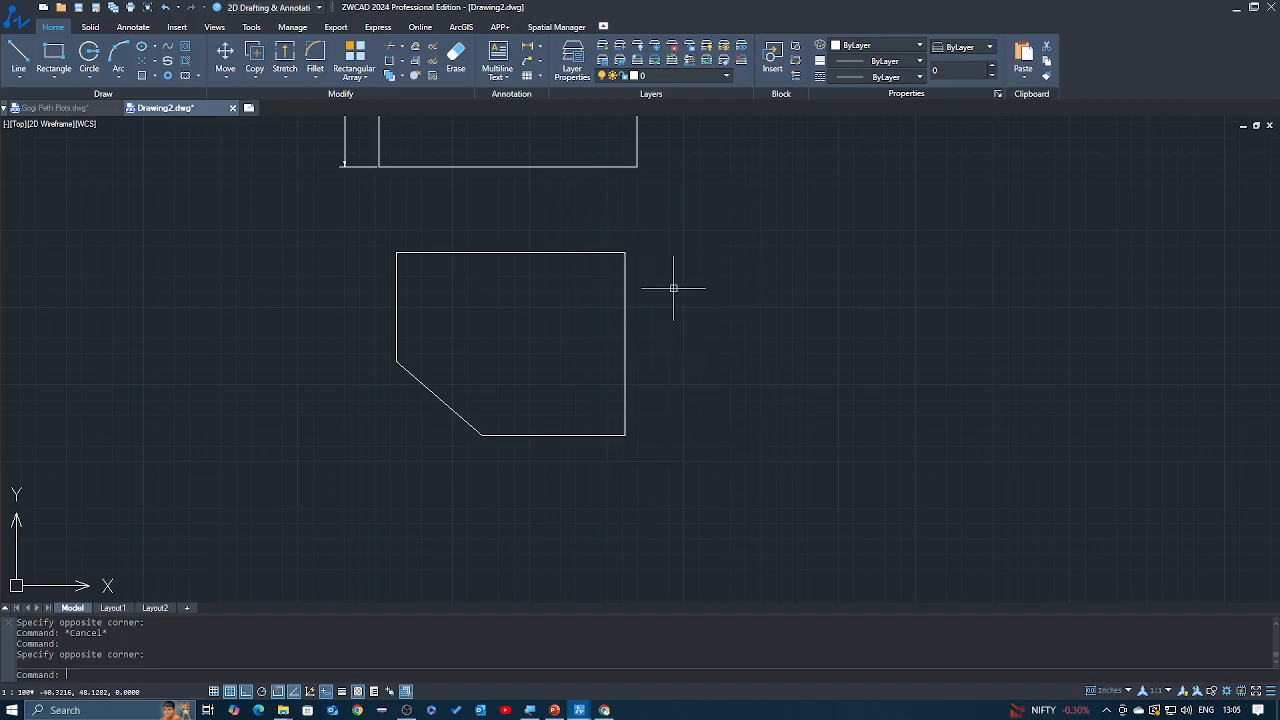
pyautogui.click(642, 376)
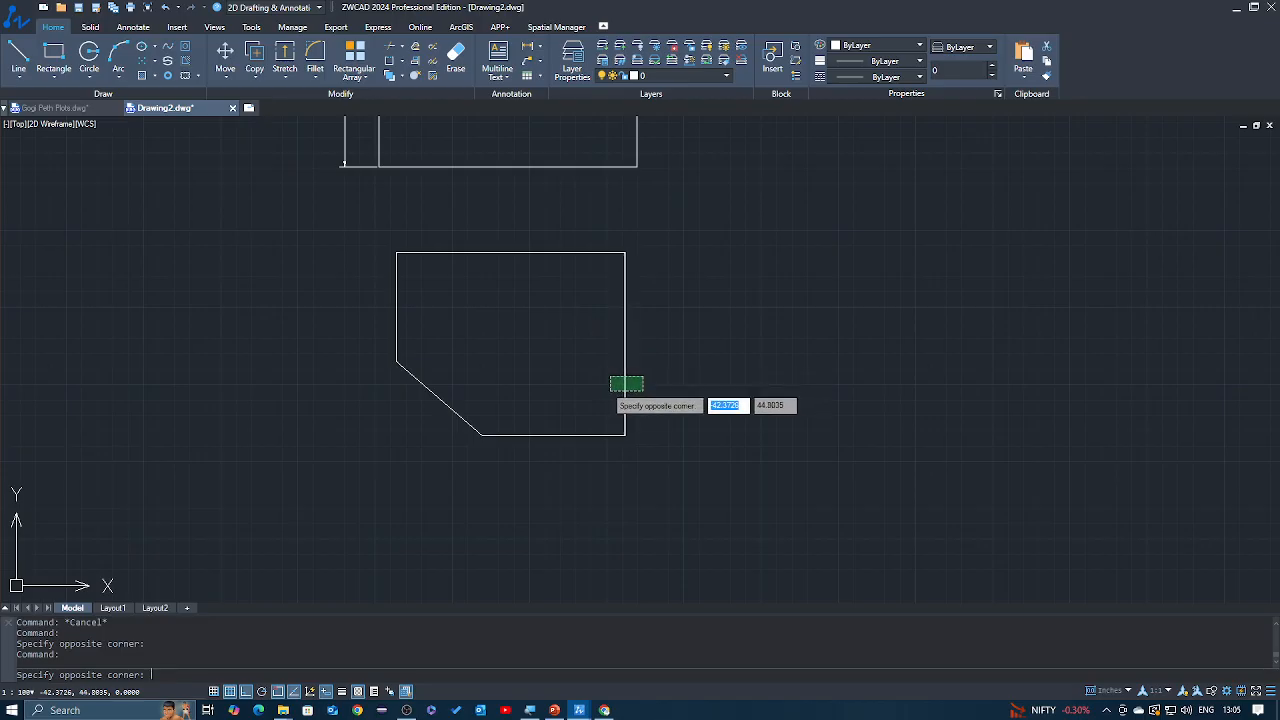
pyautogui.click(610, 391)
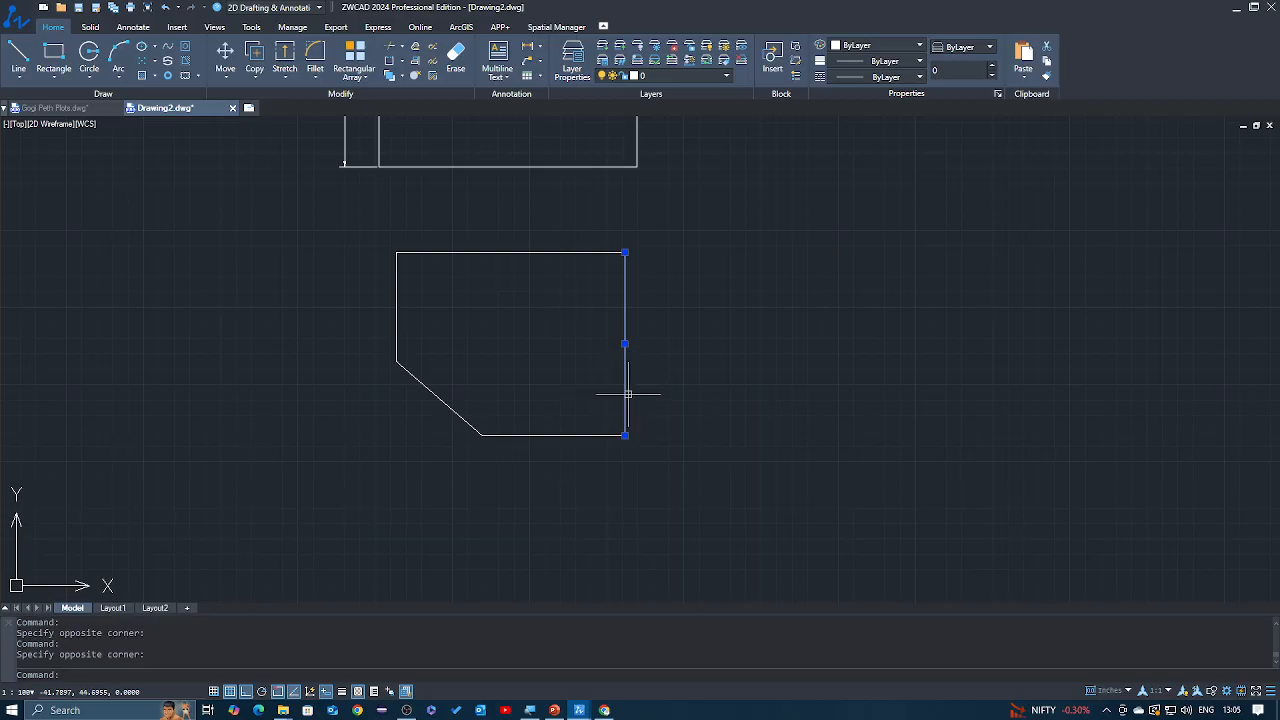
pyautogui.click(586, 228)
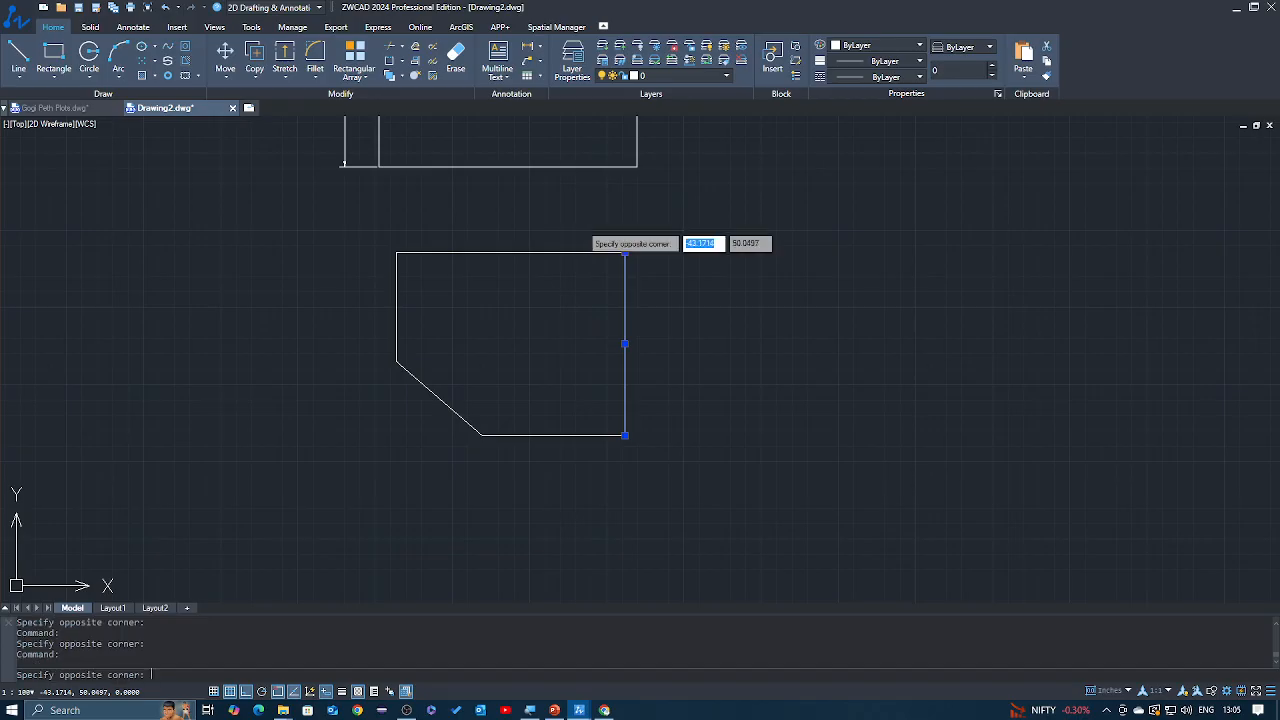
pyautogui.click(567, 271)
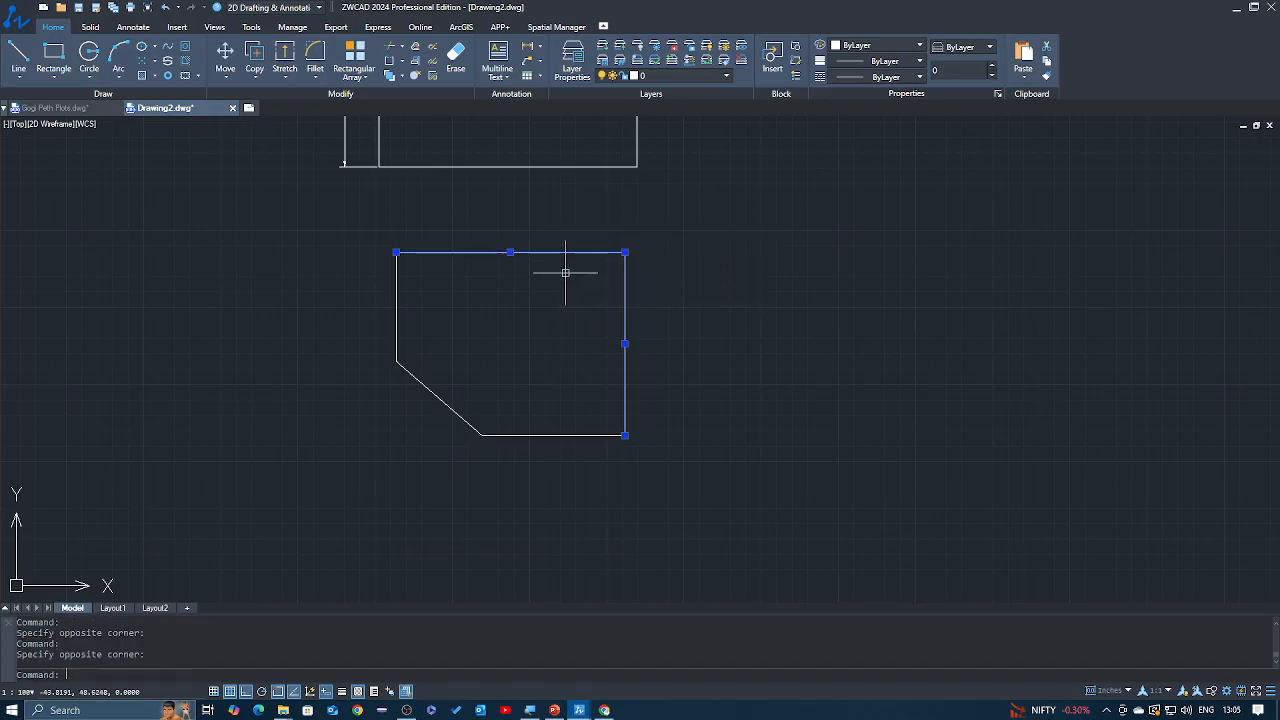
pyautogui.click(425, 302)
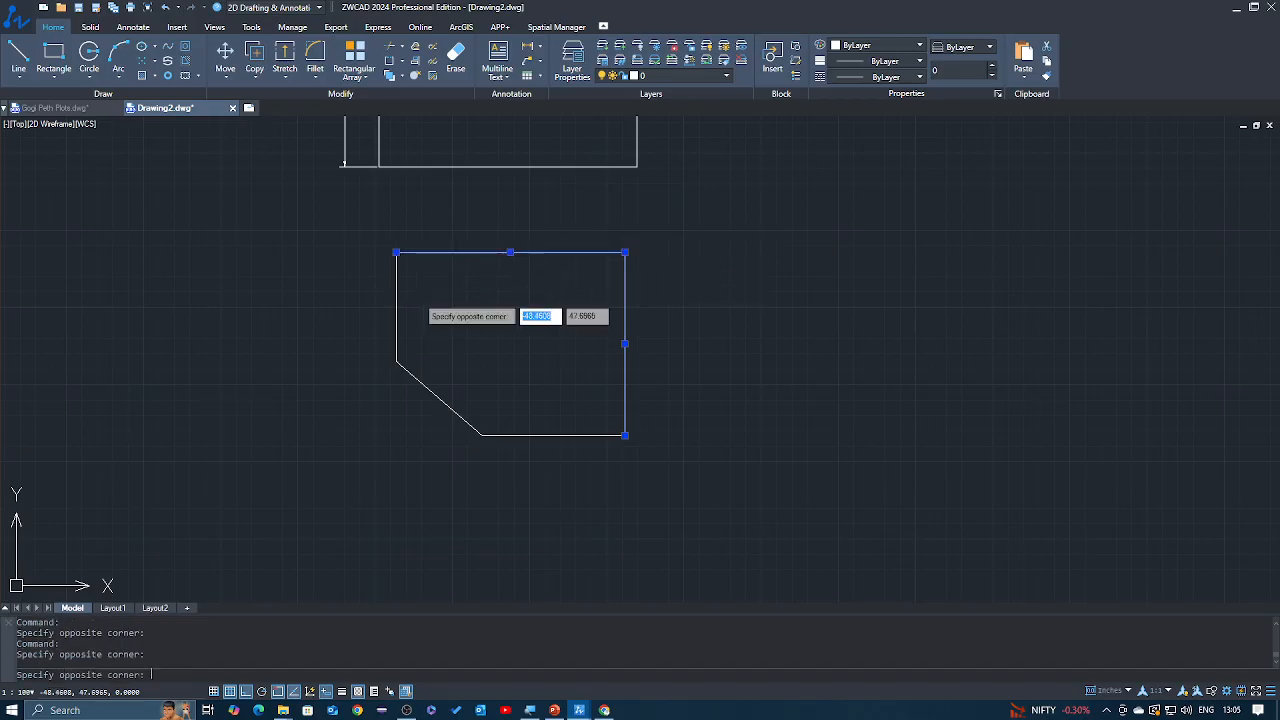
pyautogui.click(423, 302)
pyautogui.click(422, 300)
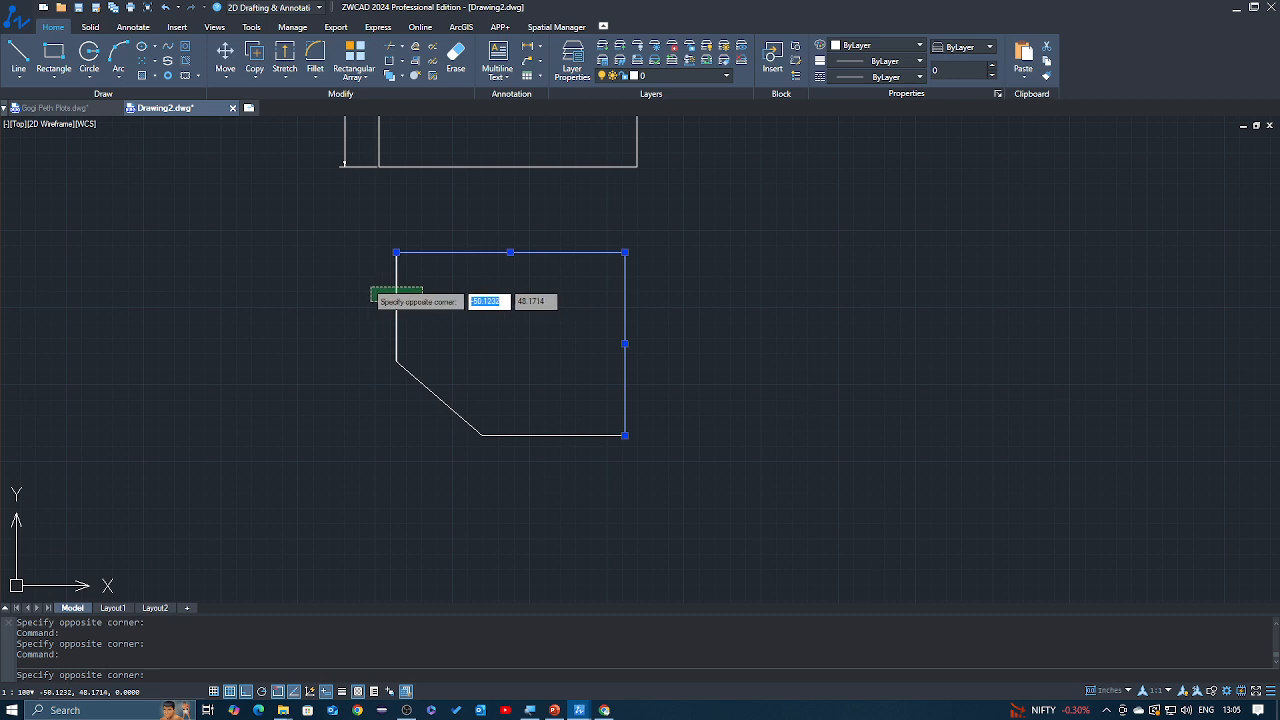
pyautogui.click(371, 287)
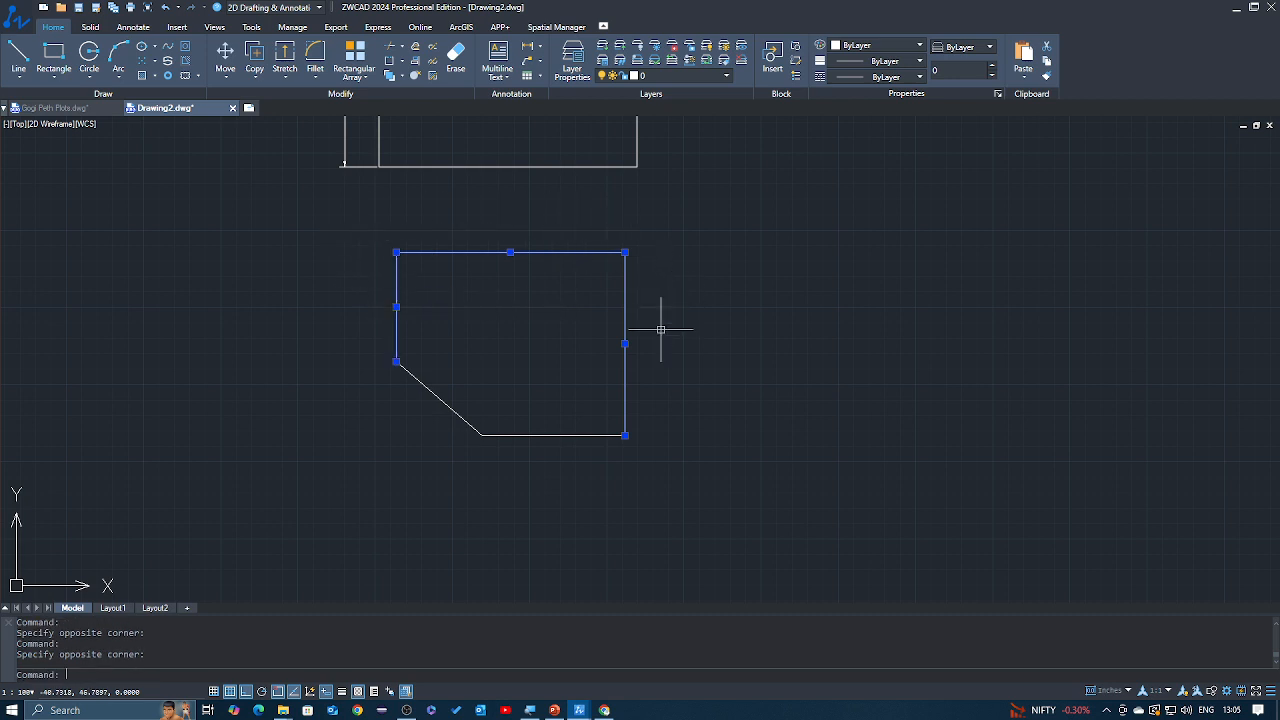
# Add the sloping edge and the base line to the selection with crossing windows, and clear the selection.
pyautogui.click(460, 348)
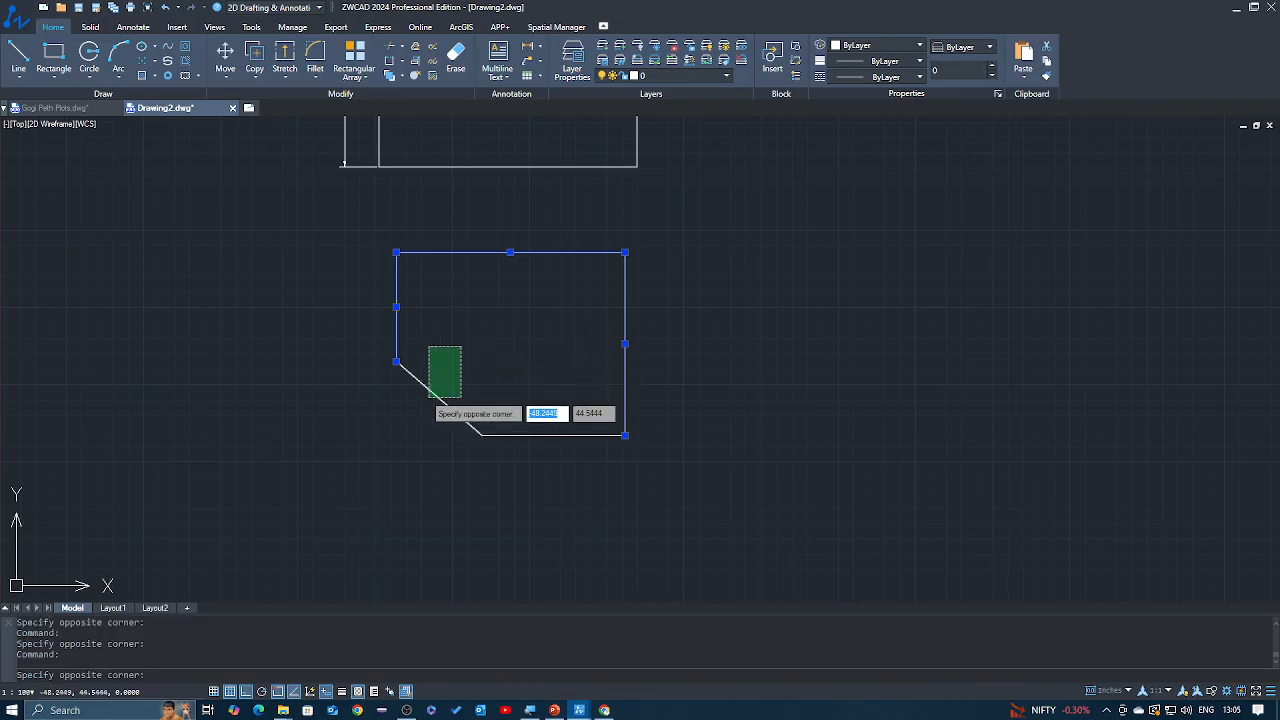
pyautogui.click(424, 405)
pyautogui.click(528, 410)
pyautogui.click(514, 455)
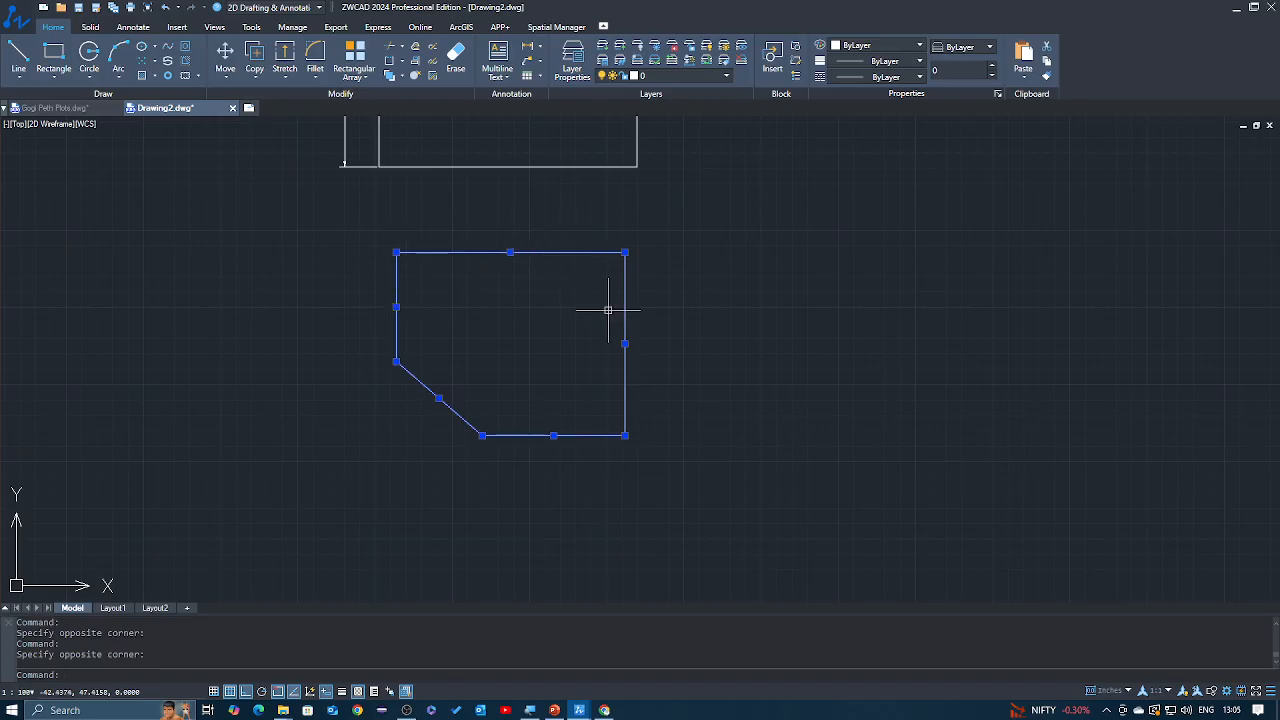
pyautogui.press('Escape')
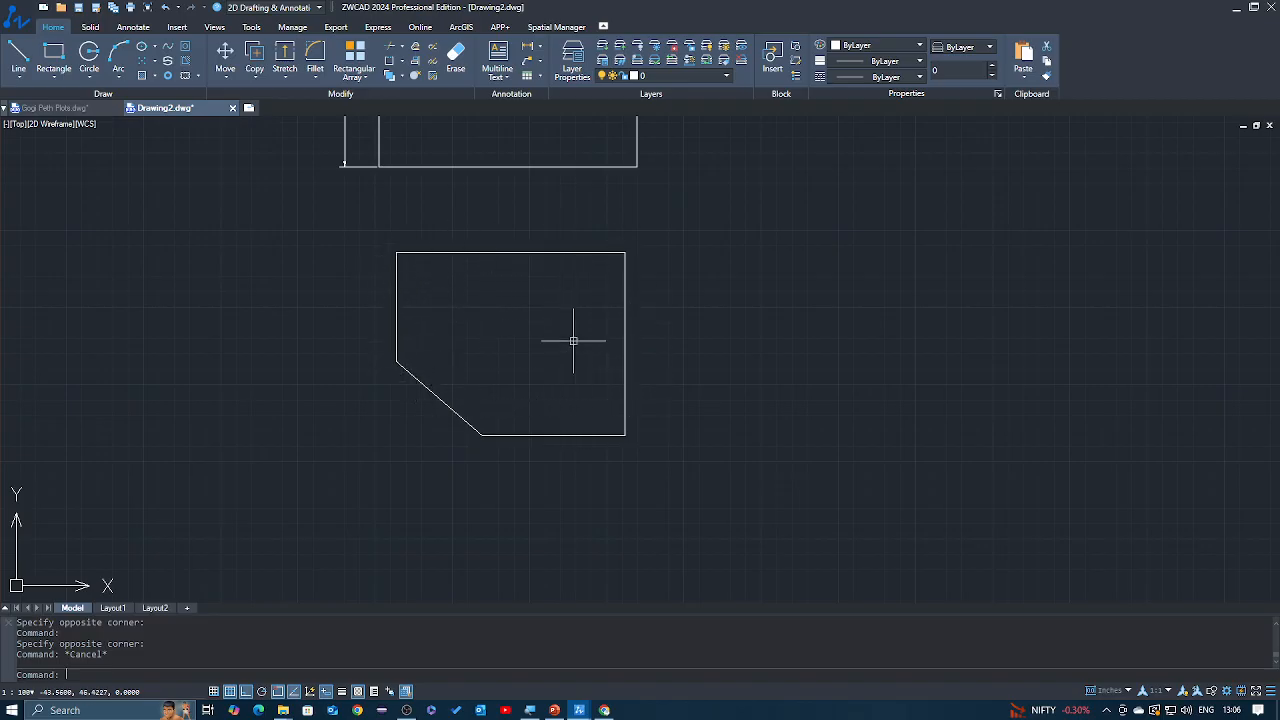
# Select the entire five-sided outline at once with a large crossing window around it.
pyautogui.click(668, 475)
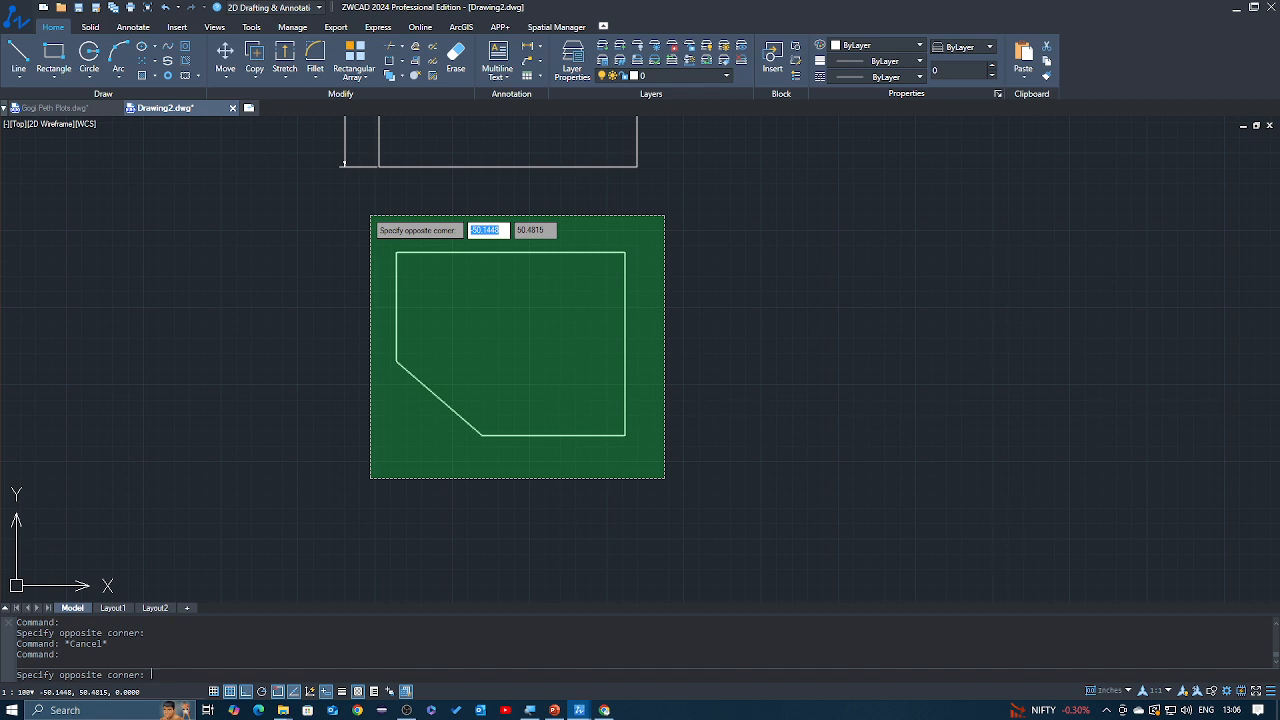
pyautogui.click(361, 217)
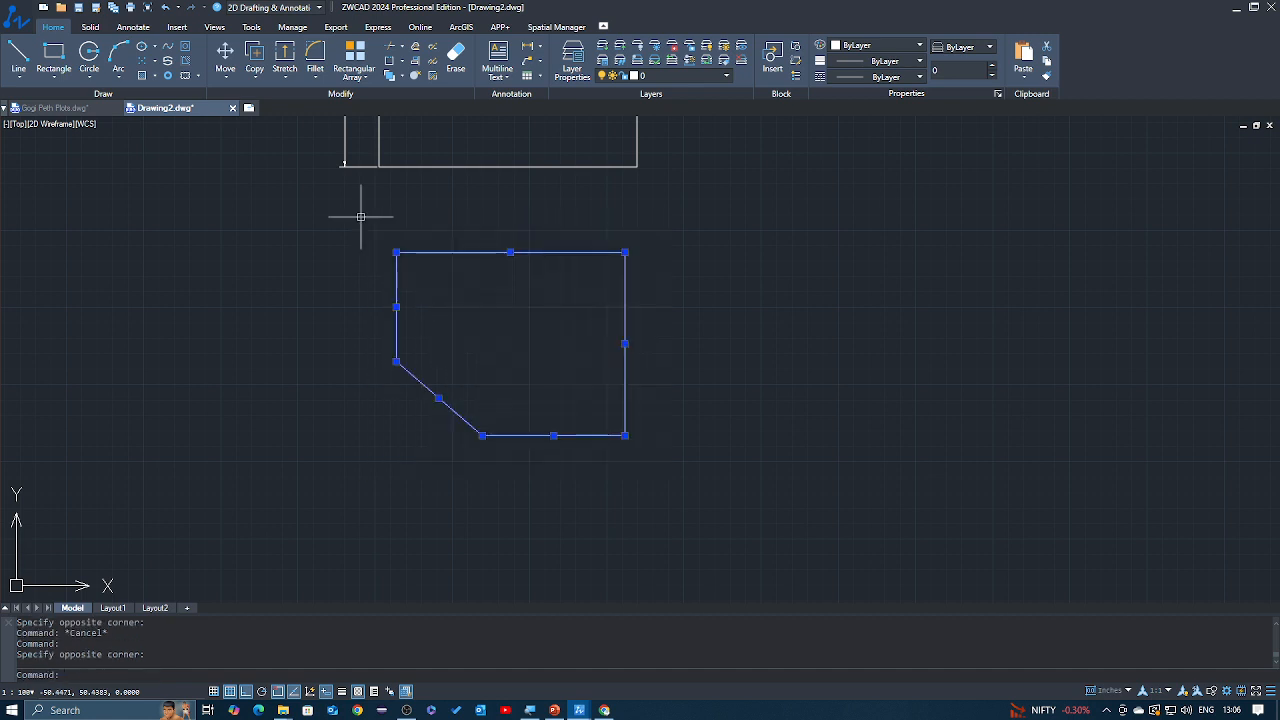
pyautogui.click(678, 508)
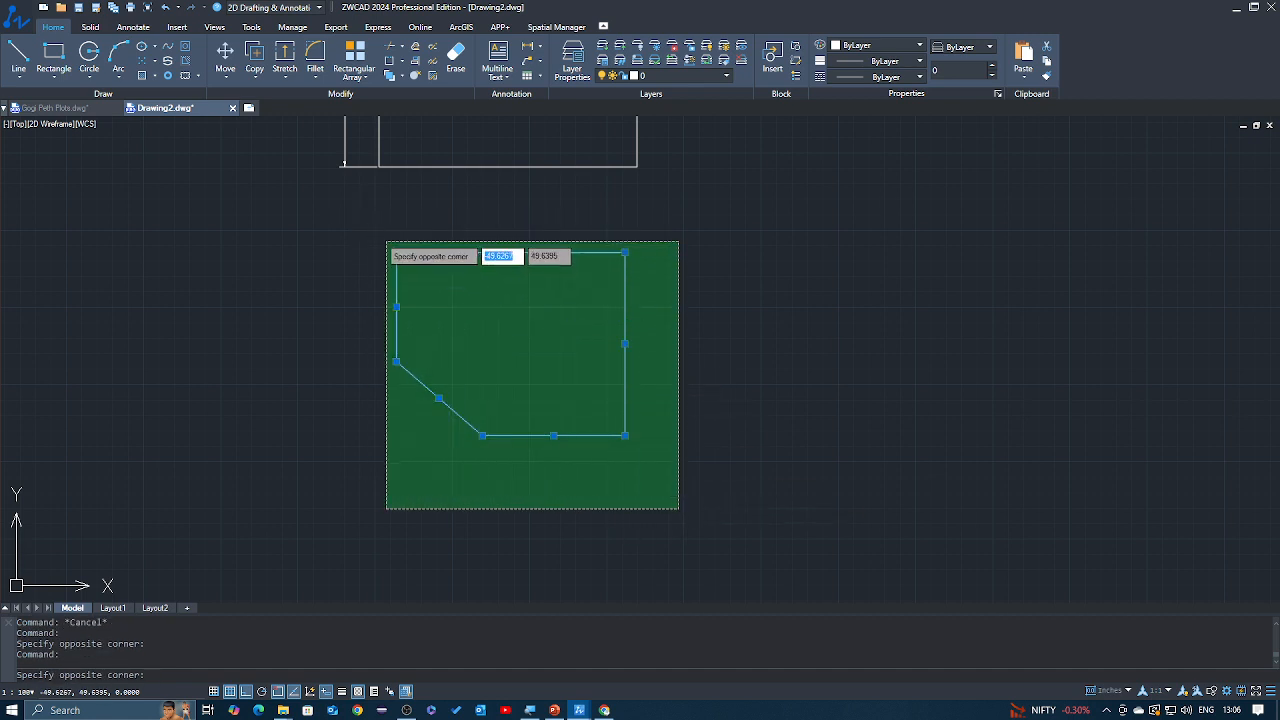
pyautogui.click(387, 242)
# Add the filleted rectangle above to the selection with a small crossing window over its lower-right corner.
pyautogui.scroll(-2, 585, 263)
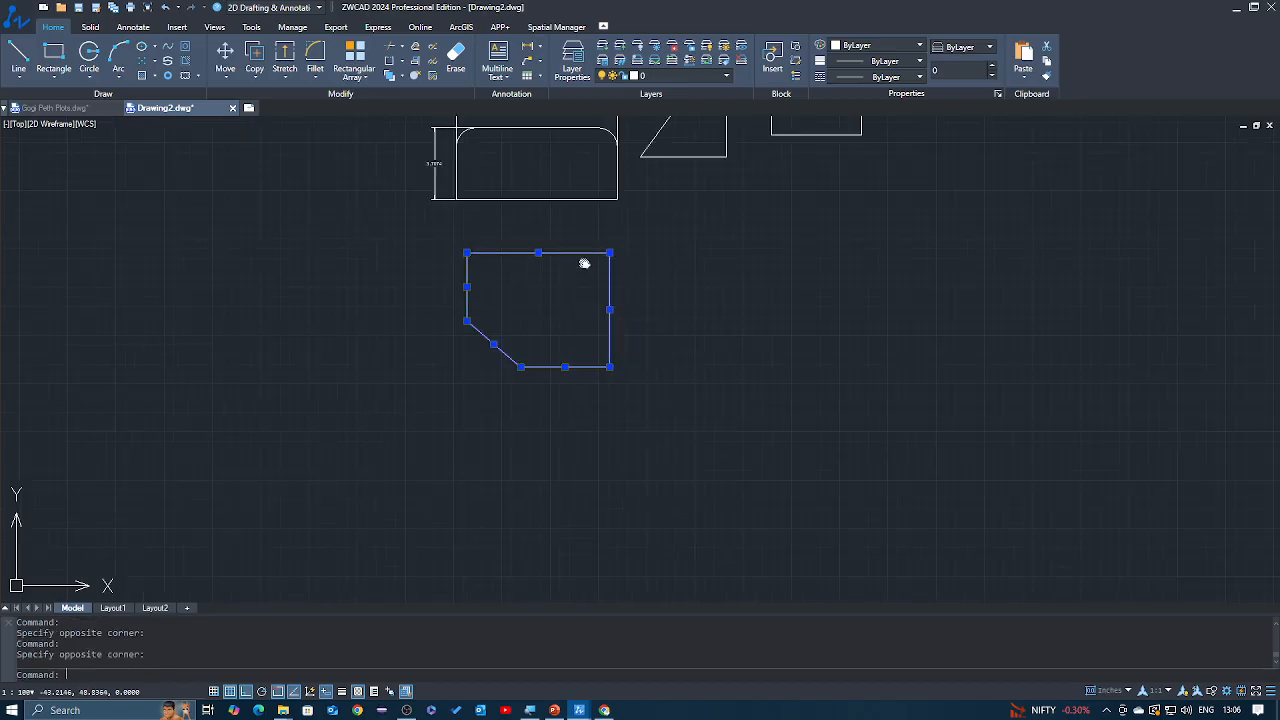
pyautogui.scroll(3, 585, 263)
pyautogui.click(630, 299)
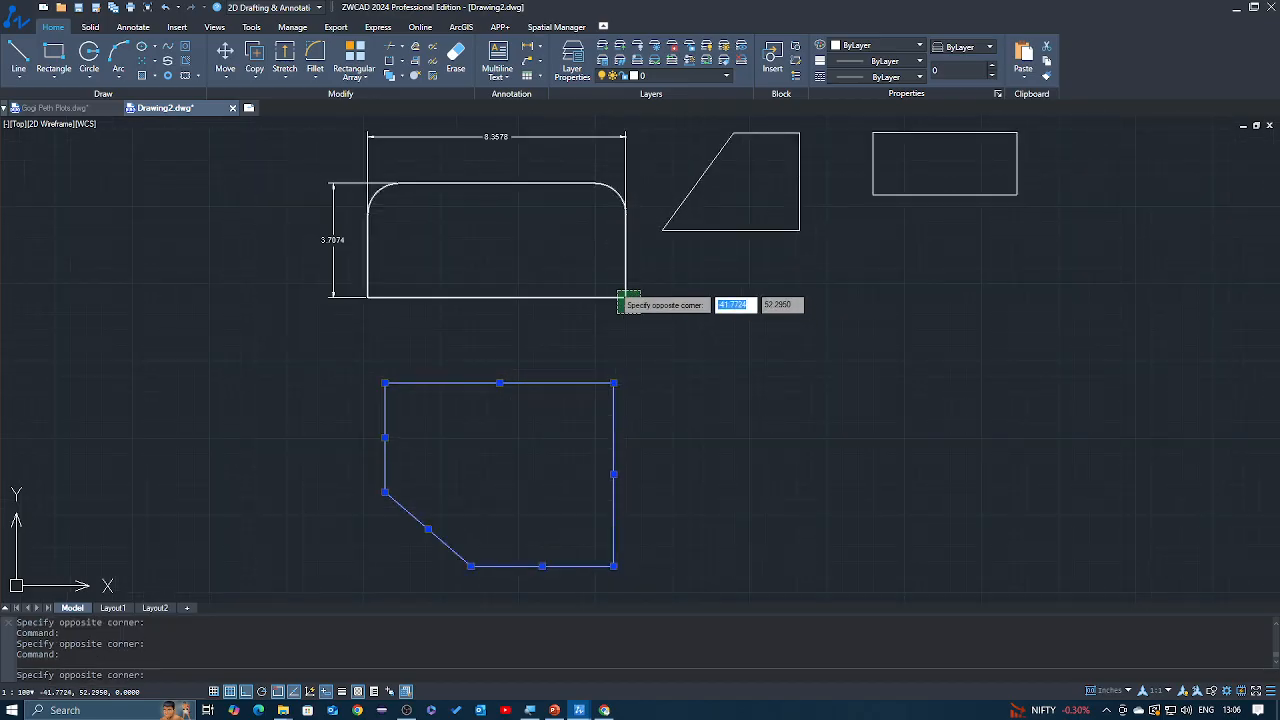
pyautogui.click(616, 290)
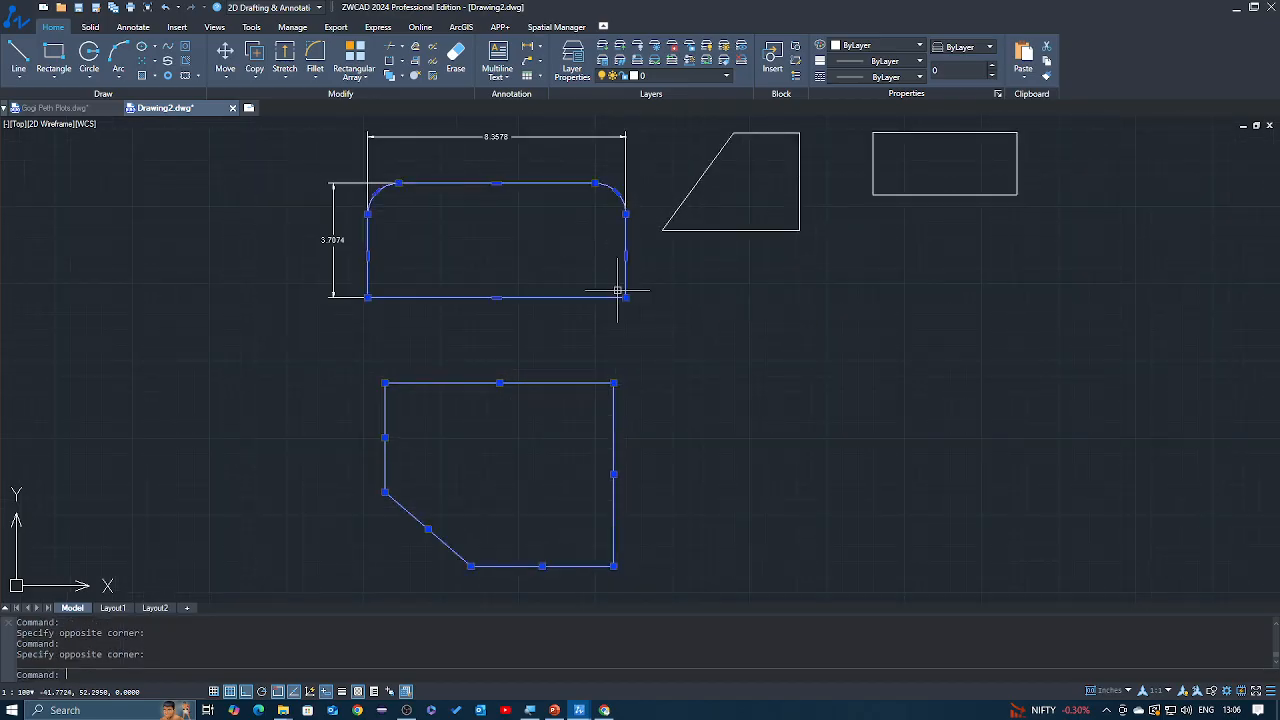
# Clear the selection and select the five-sided outline's top and right lines with small crossing windows over their shared corner.
pyautogui.press('Escape')
pyautogui.click(647, 354)
pyautogui.click(594, 400)
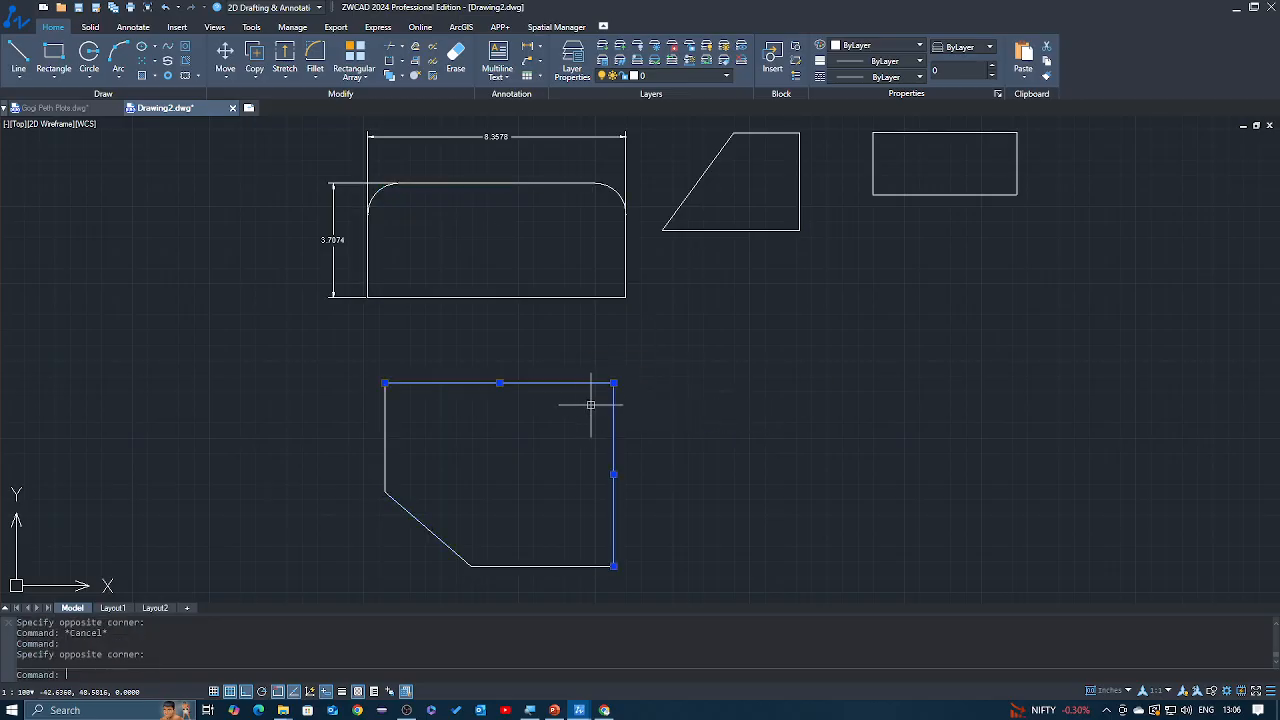
pyautogui.press('Escape')
pyautogui.click(625, 366)
pyautogui.click(598, 401)
pyautogui.press('Escape')
pyautogui.click(647, 378)
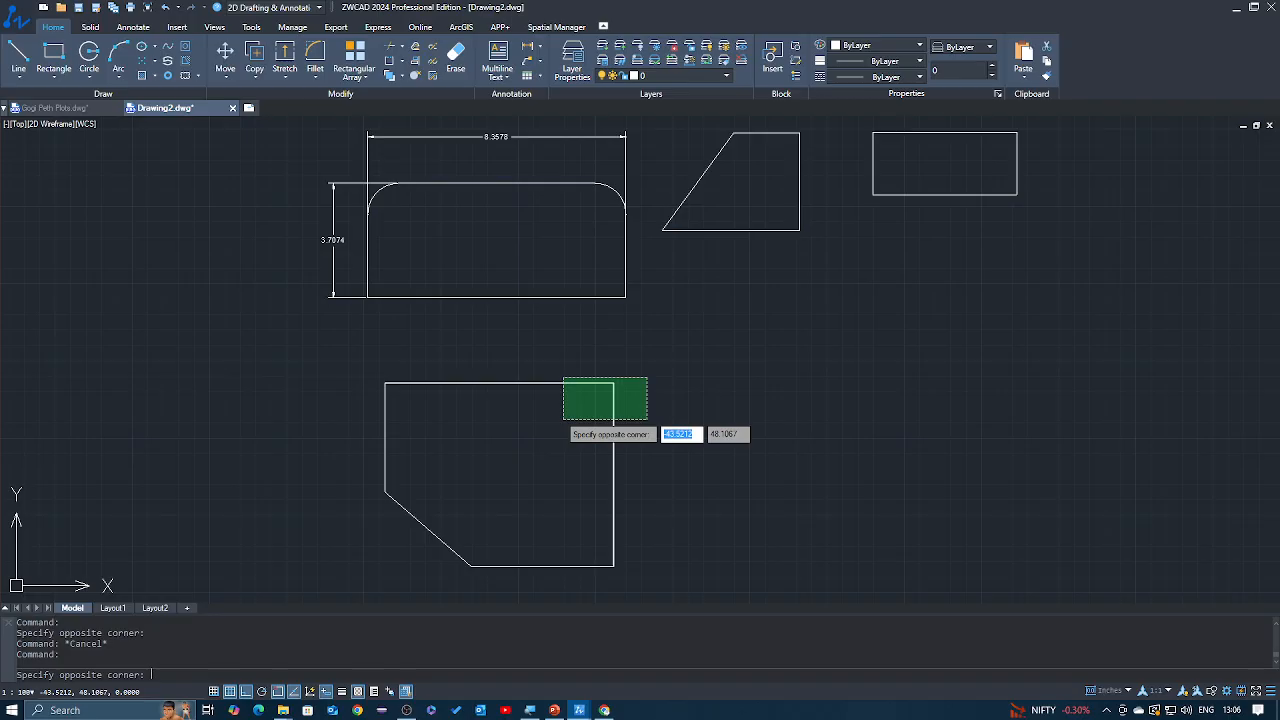
pyautogui.click(563, 419)
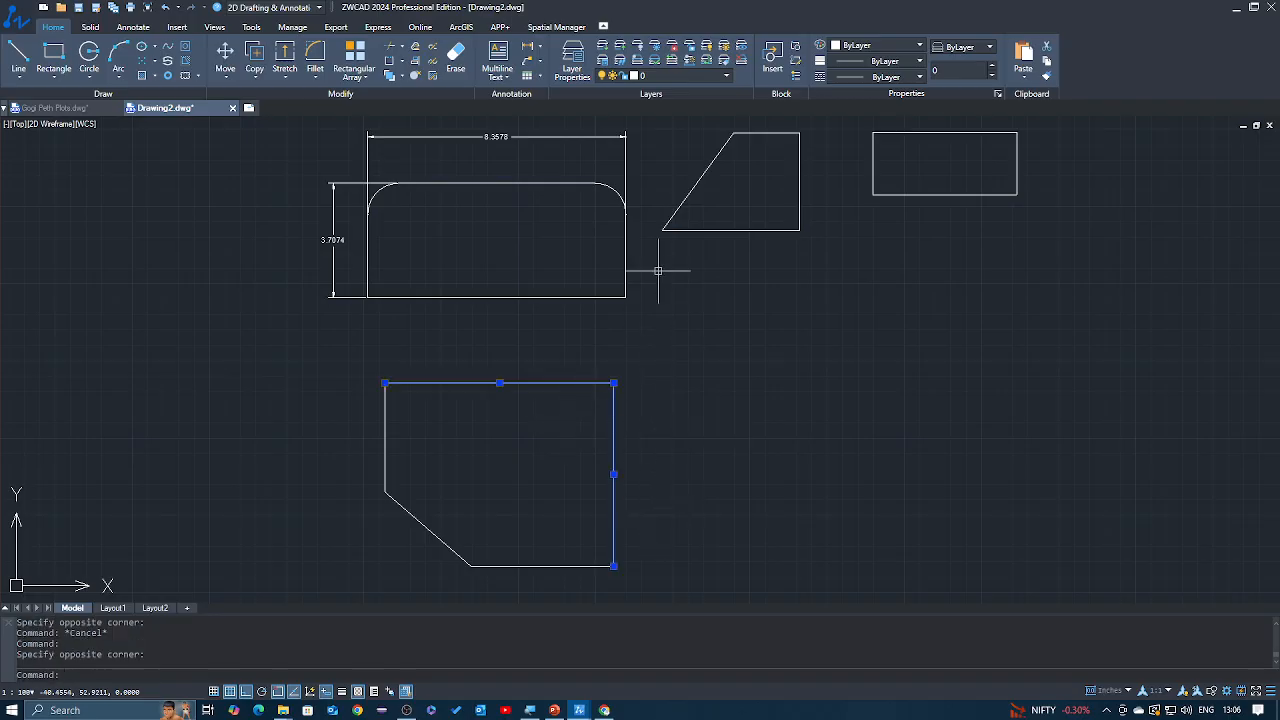
# Add the filleted rectangle to the selection with a small crossing window over its lower-right corner.
pyautogui.scroll(3, 649, 289)
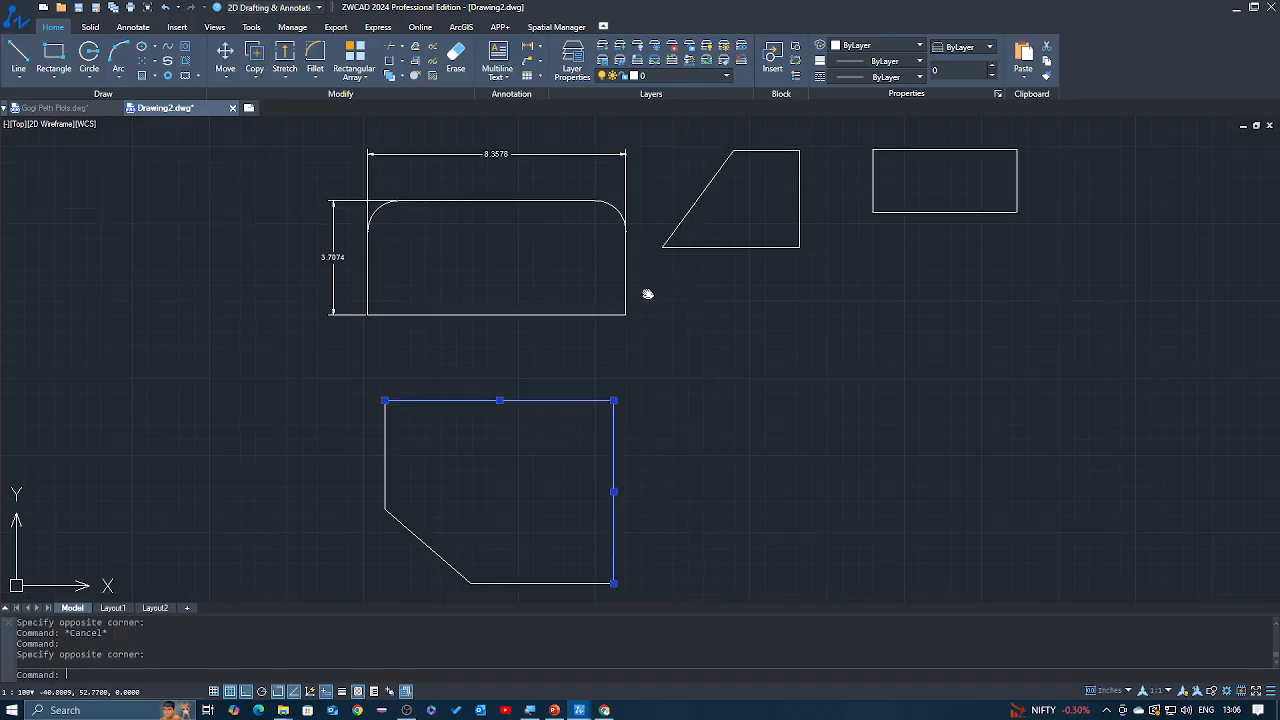
pyautogui.click(638, 411)
pyautogui.click(639, 413)
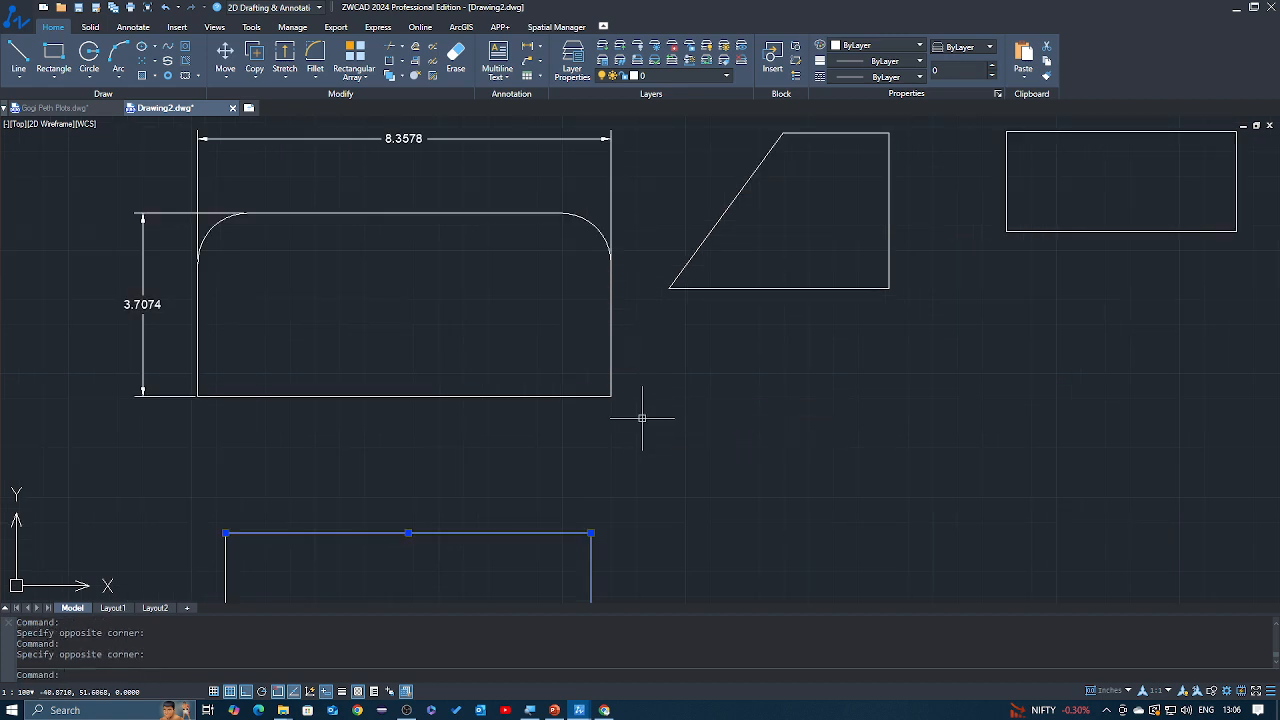
pyautogui.click(642, 418)
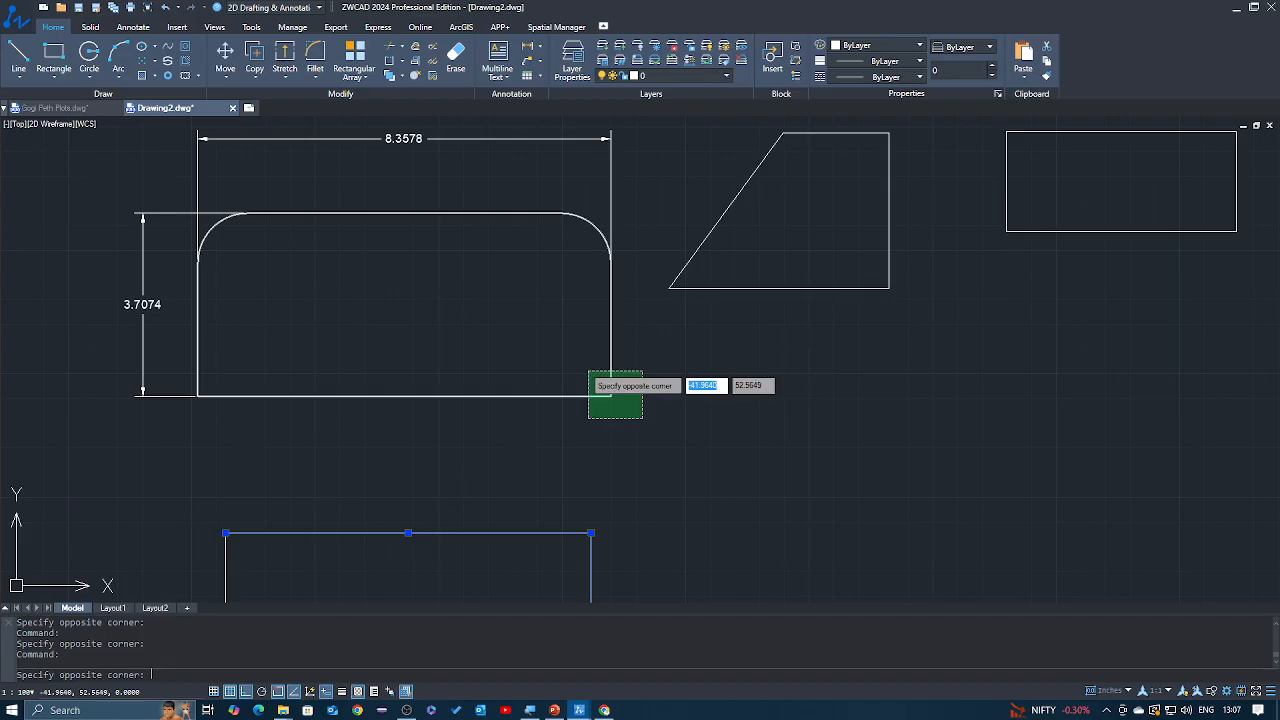
pyautogui.click(588, 371)
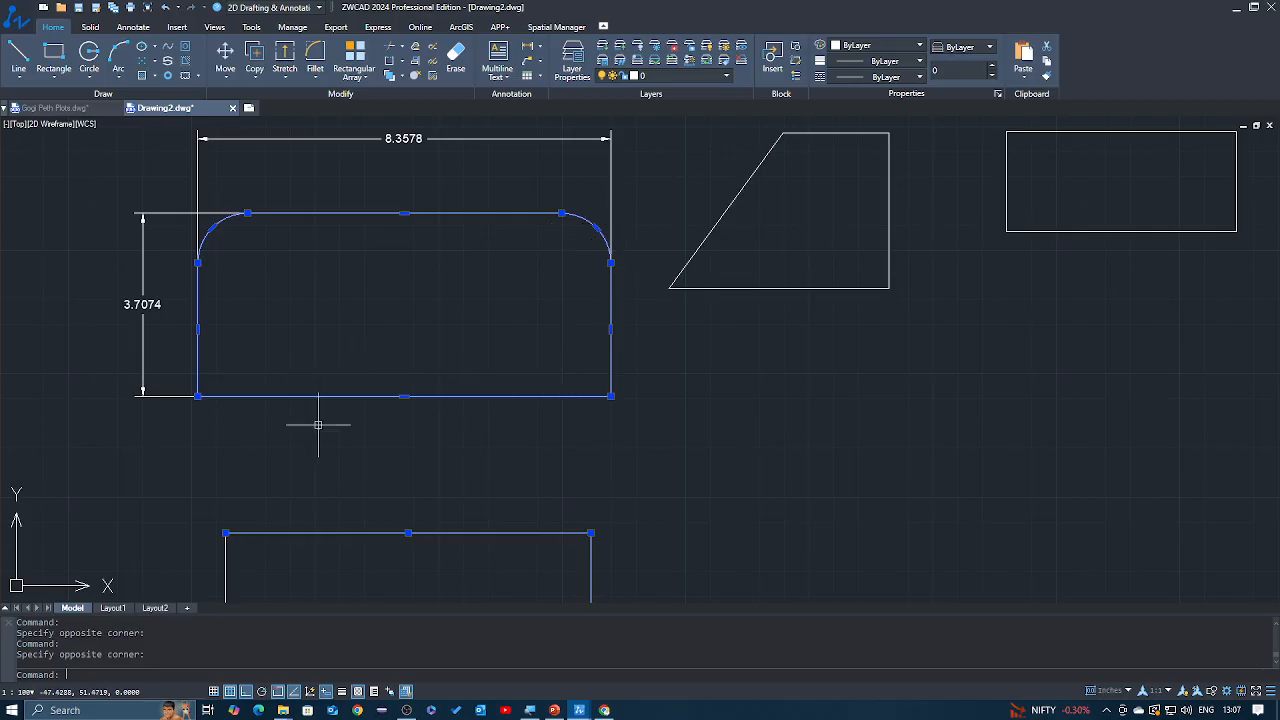
# Clear the selection, select only the small trapezoid's base line with a crossing window, and deselect it.
pyautogui.moveTo(320, 423)
pyautogui.mouseDown(button='middle')
pyautogui.moveTo(371, 386)
pyautogui.moveTo(429, 249)
pyautogui.mouseUp(button='middle')
pyautogui.moveTo(388, 375); pyautogui.dragTo(399, 287, button='middle')
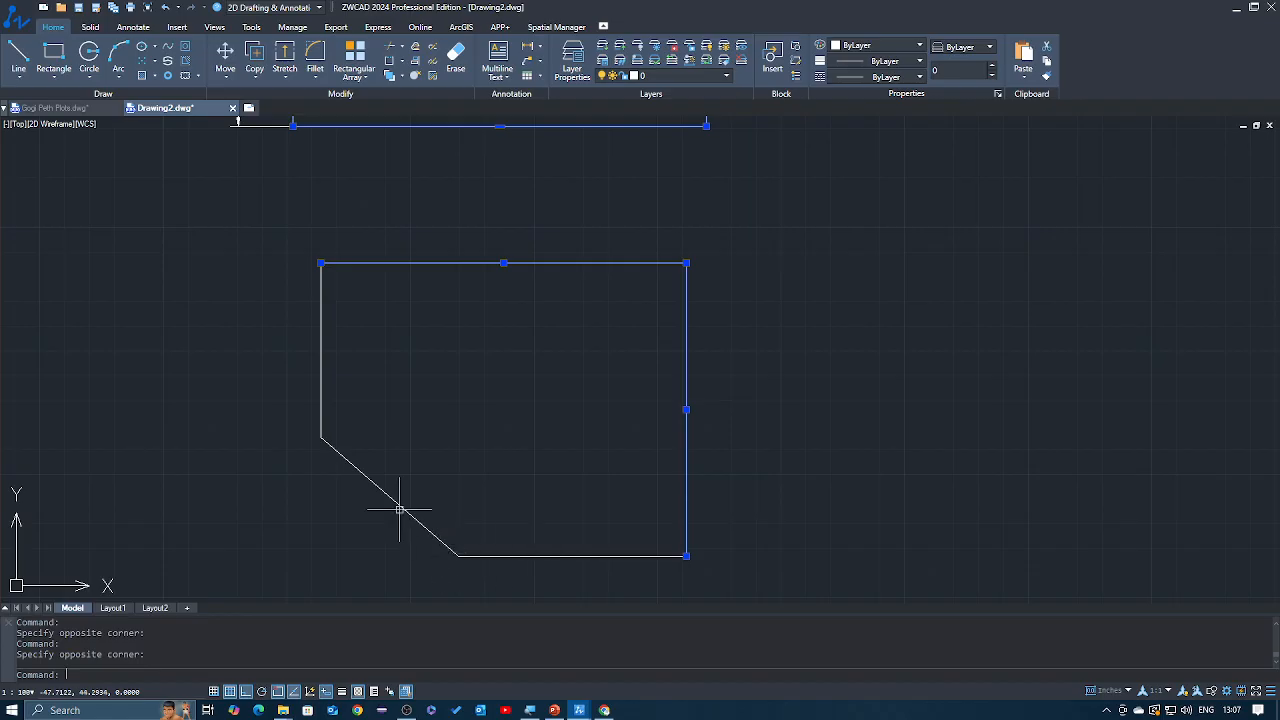
pyautogui.moveTo(400, 409); pyautogui.dragTo(420, 443, button='middle')
pyautogui.scroll(-2, 420, 443)
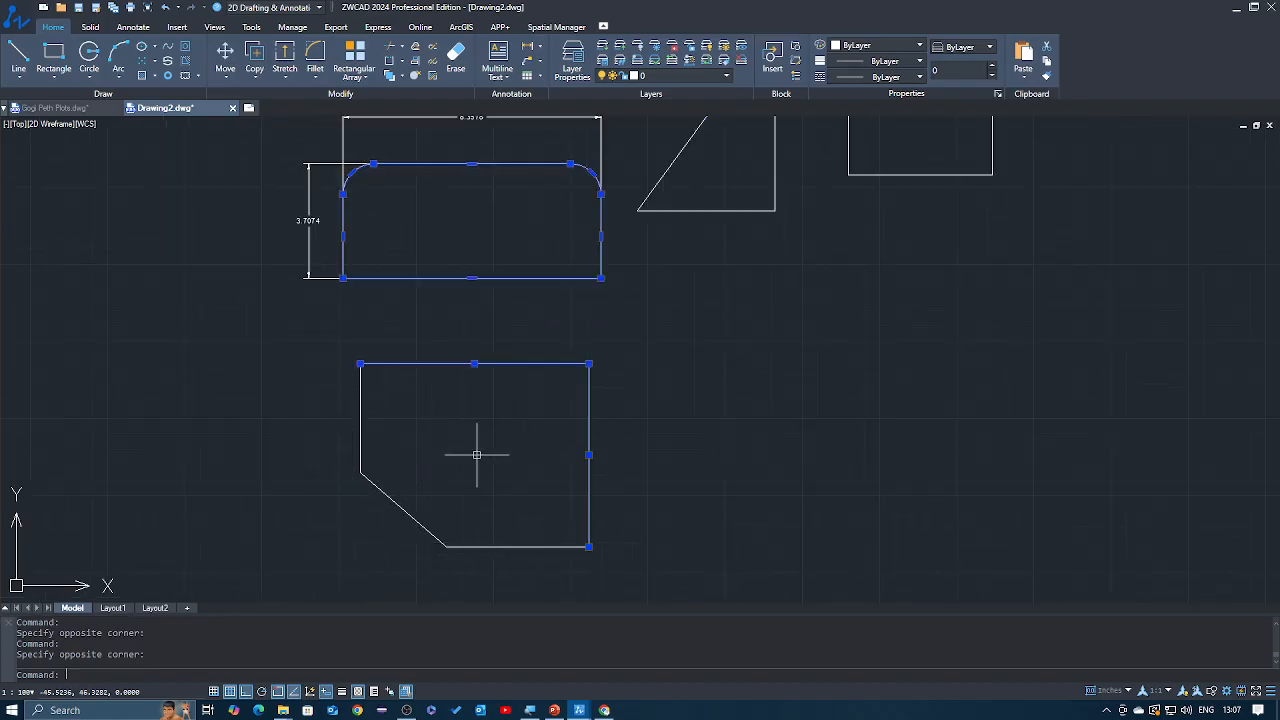
pyautogui.press('Escape')
pyautogui.click(735, 240)
pyautogui.click(737, 206)
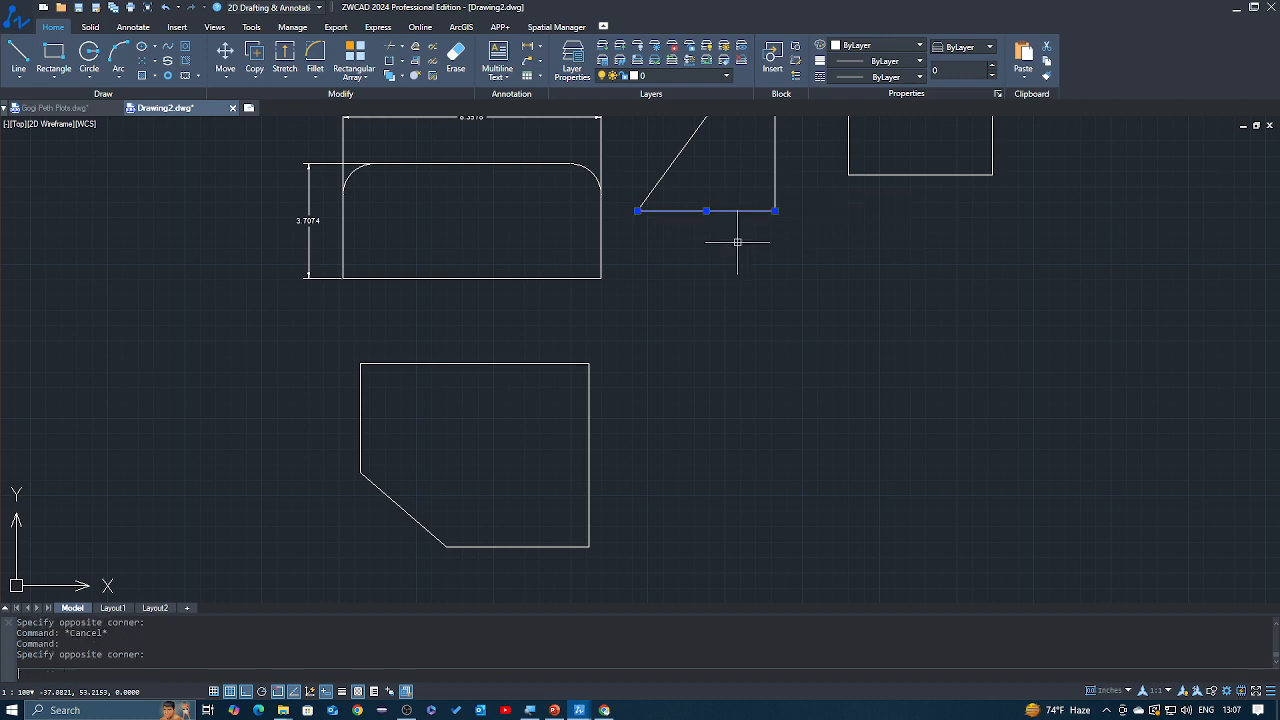
pyautogui.press('Escape')
# Select all five lines of the outline piece by piece with small crossing windows, and clear the selection.
pyautogui.click(477, 340)
pyautogui.click(457, 406)
pyautogui.click(589, 409)
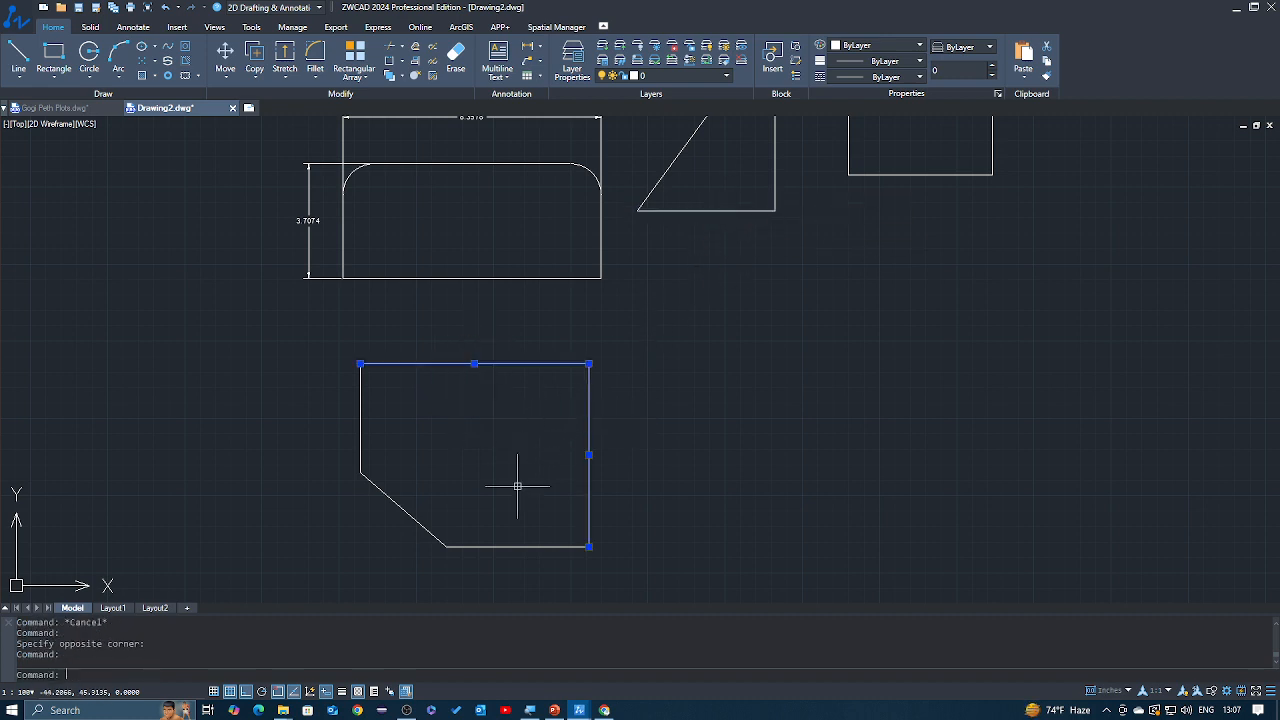
pyautogui.click(516, 517)
pyautogui.click(488, 551)
pyautogui.click(415, 519)
pyautogui.click(360, 445)
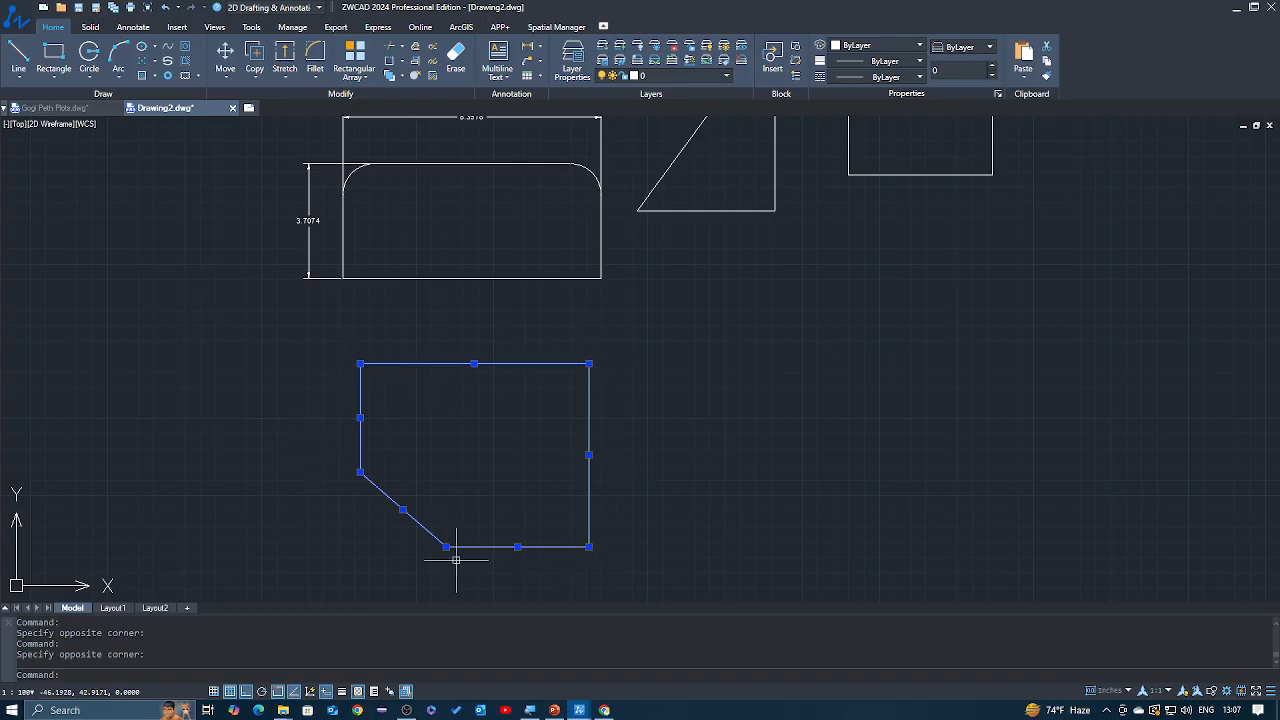
pyautogui.press('Escape')
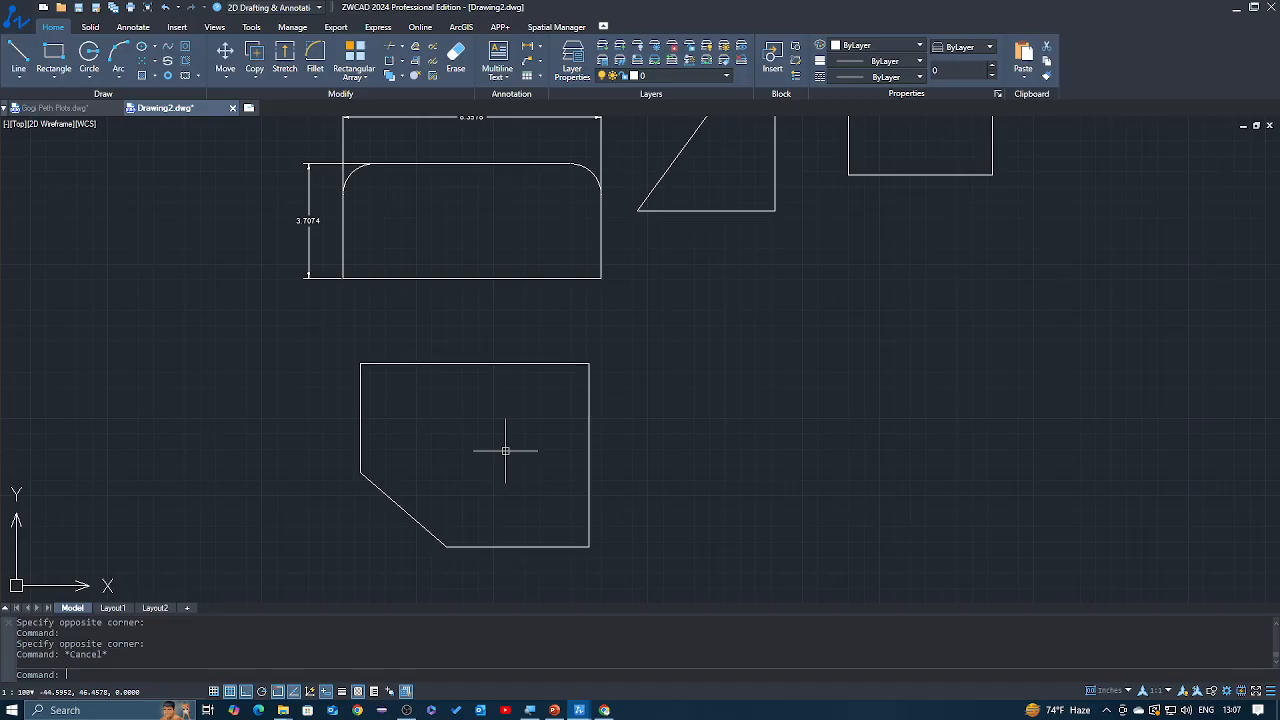
# Select the whole five-sided outline with a crossing window, add the filleted rectangle and its height dimension with an enclosing window, and clear the selection.
pyautogui.click(703, 351)
pyautogui.click(273, 567)
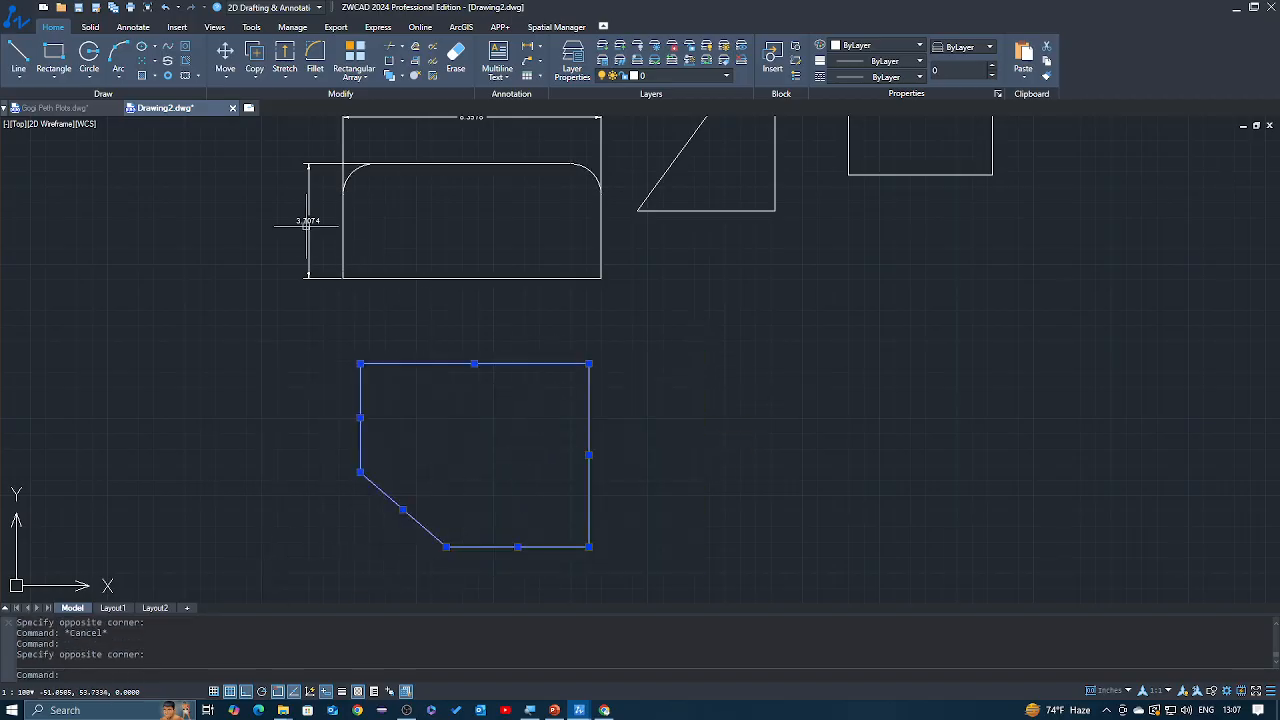
pyautogui.click(250, 148)
pyautogui.click(617, 332)
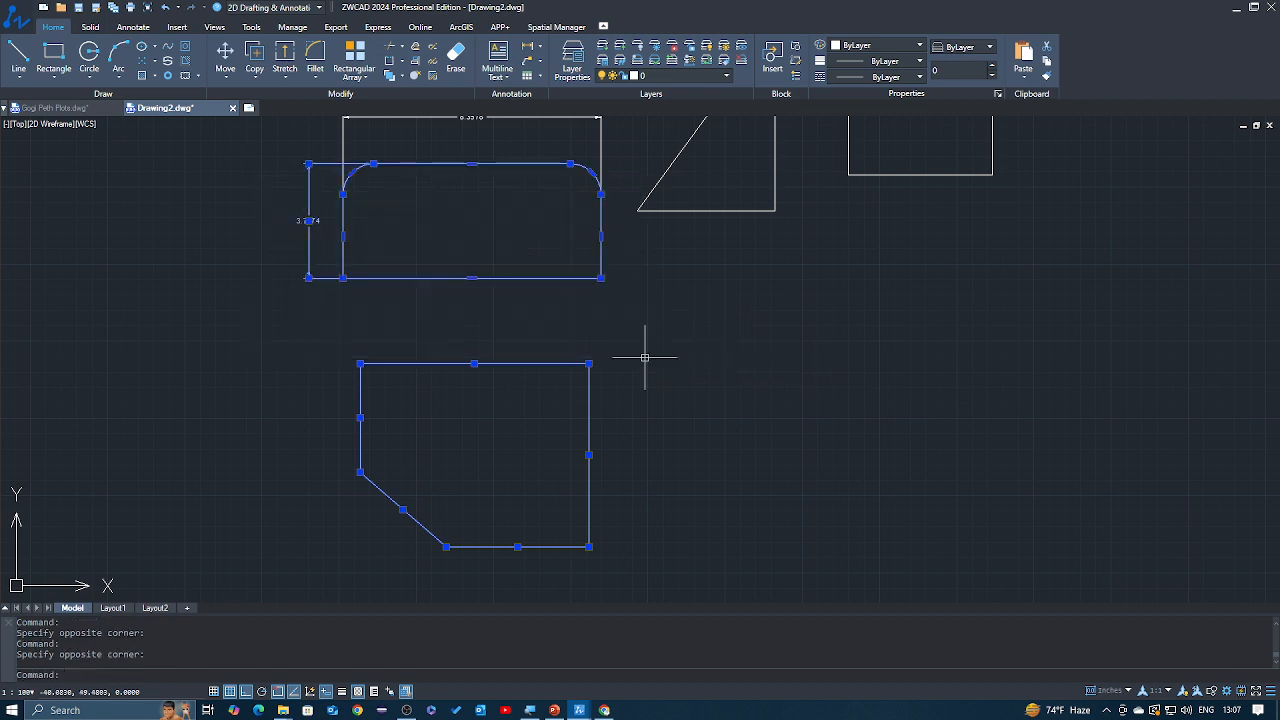
pyautogui.press('Escape')
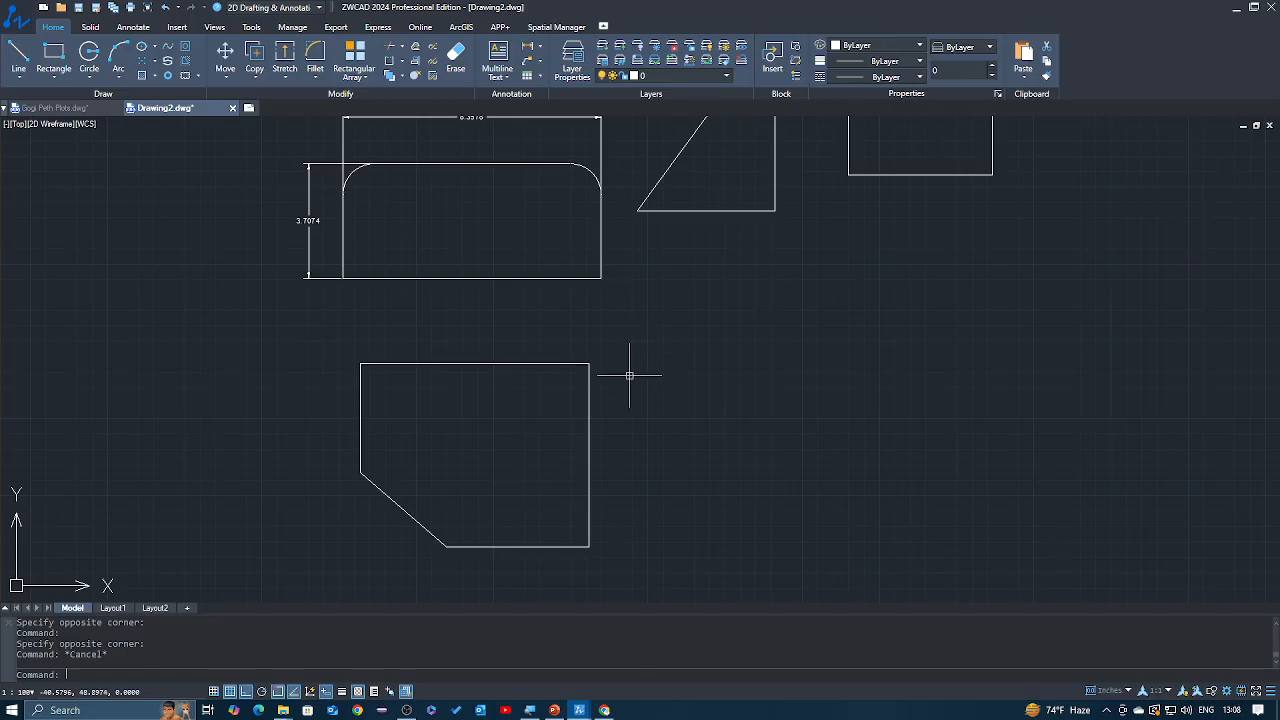
# Zoom out and in repeatedly around the five-sided outline's upper-right corner to compare the view scales.
pyautogui.scroll(-2, 631, 381)
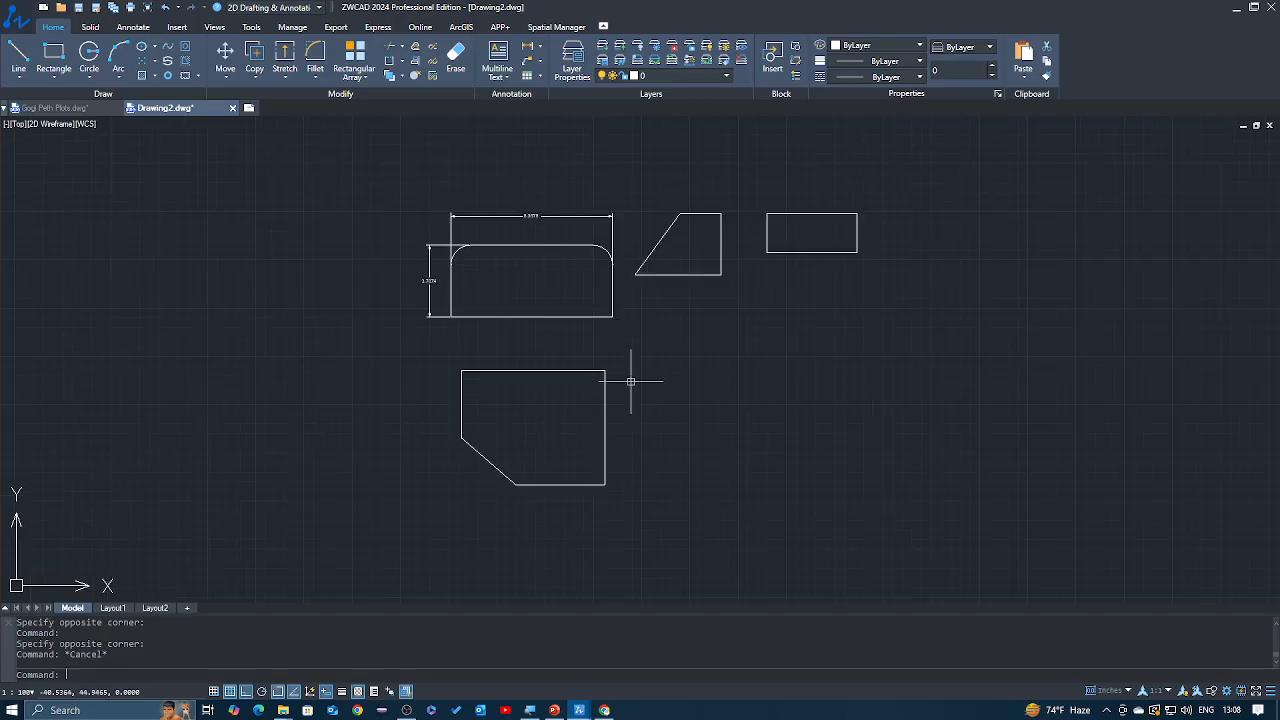
pyautogui.scroll(2, 631, 381)
pyautogui.scroll(-2, 631, 381)
pyautogui.scroll(2, 631, 381)
pyautogui.scroll(-2, 631, 381)
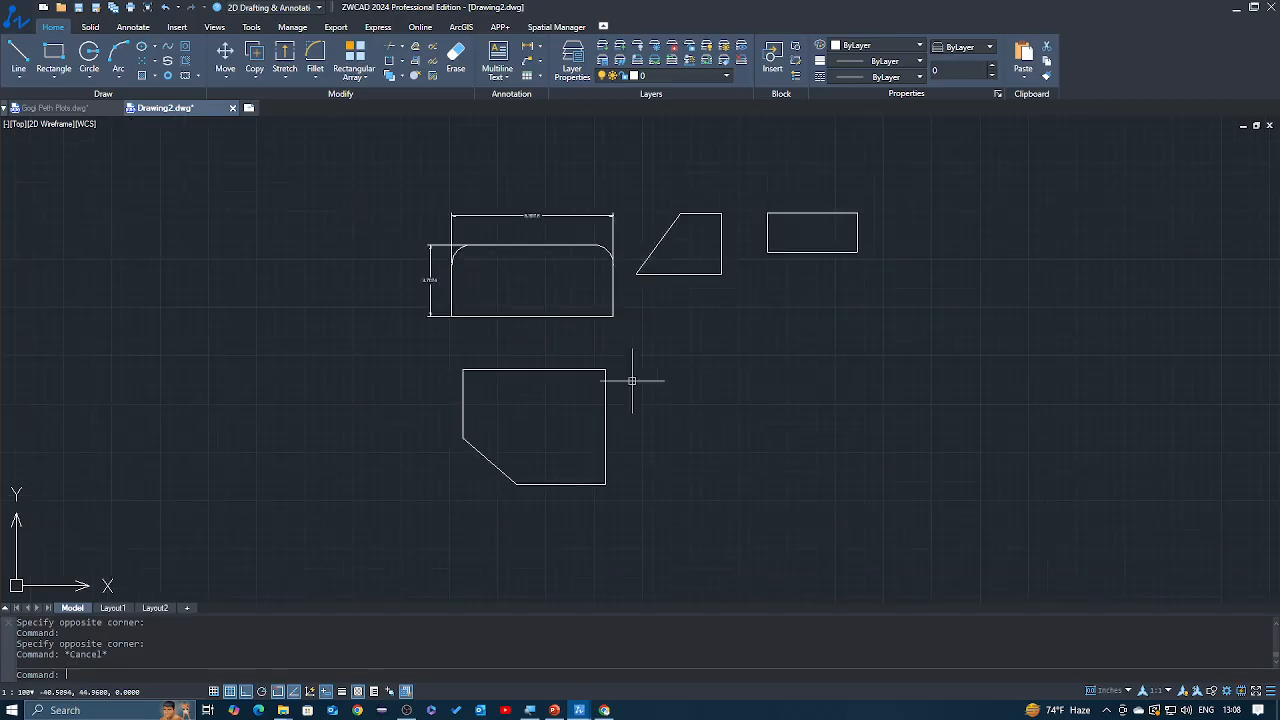
pyautogui.scroll(4, 631, 381)
pyautogui.scroll(-4, 631, 381)
pyautogui.scroll(2, 633, 381)
pyautogui.scroll(-2, 632, 381)
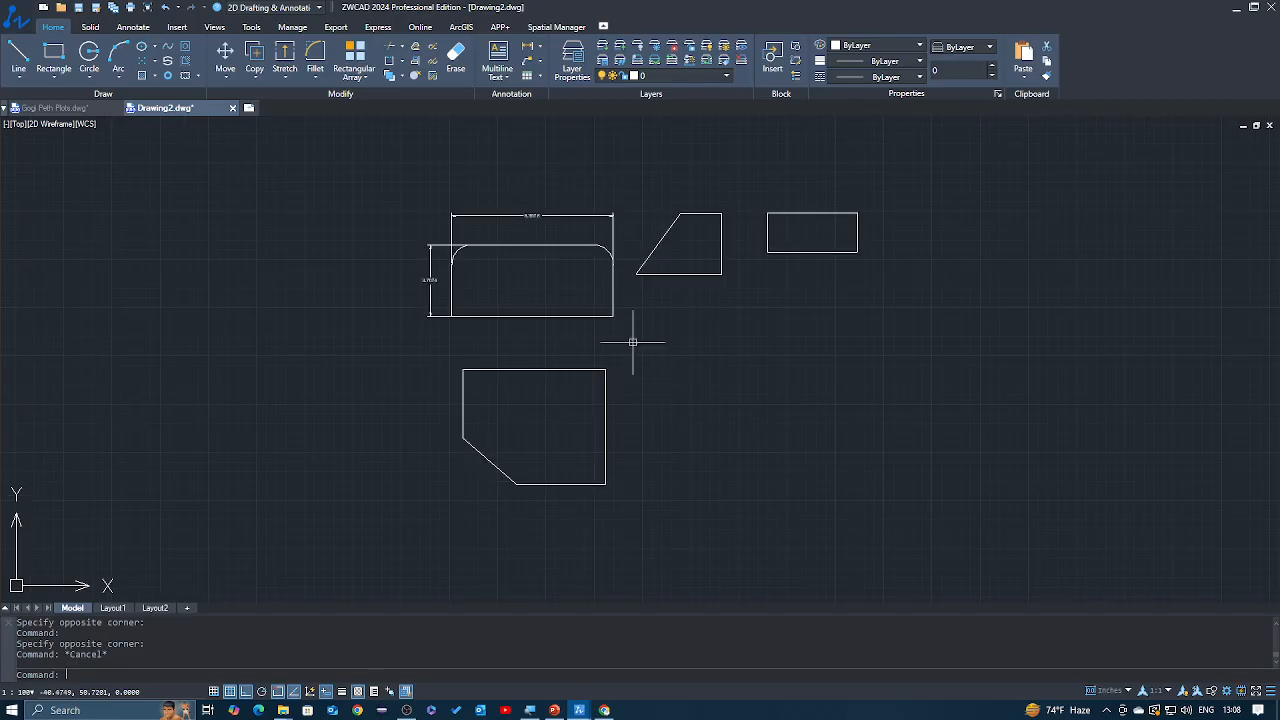
pyautogui.scroll(2, 589, 233)
pyautogui.scroll(-2, 586, 258)
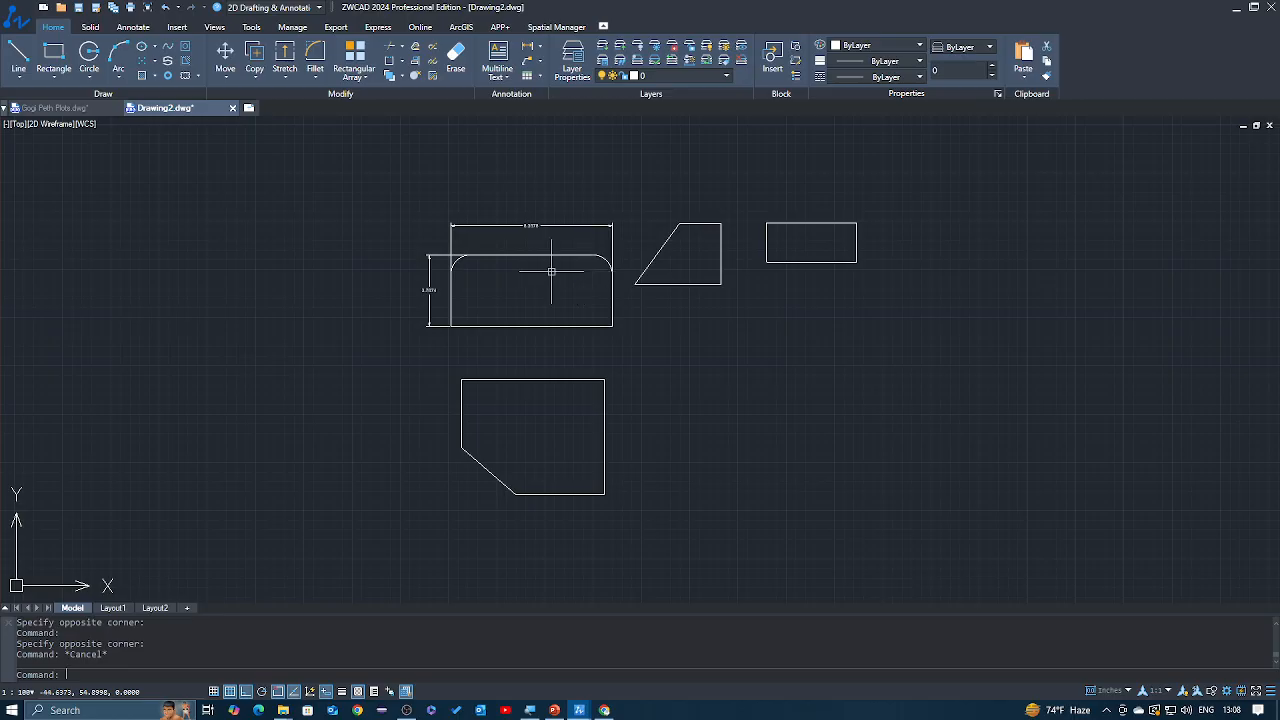
# Examine the filleted rectangle and its dimensions by zooming in and out and panning slightly.
pyautogui.scroll(2, 500, 251)
pyautogui.scroll(2, 512, 238)
pyautogui.moveTo(519, 230); pyautogui.dragTo(514, 265, button='middle')
pyautogui.scroll(-2, 517, 300)
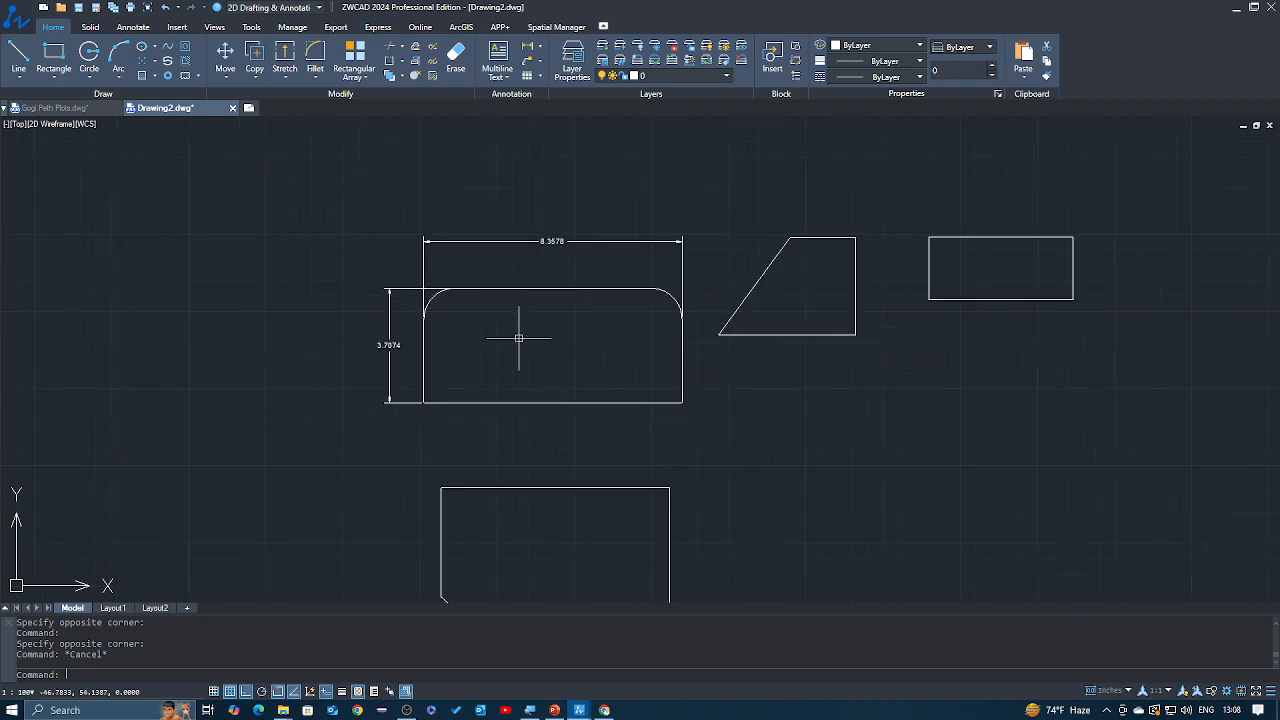
pyautogui.scroll(2, 521, 333)
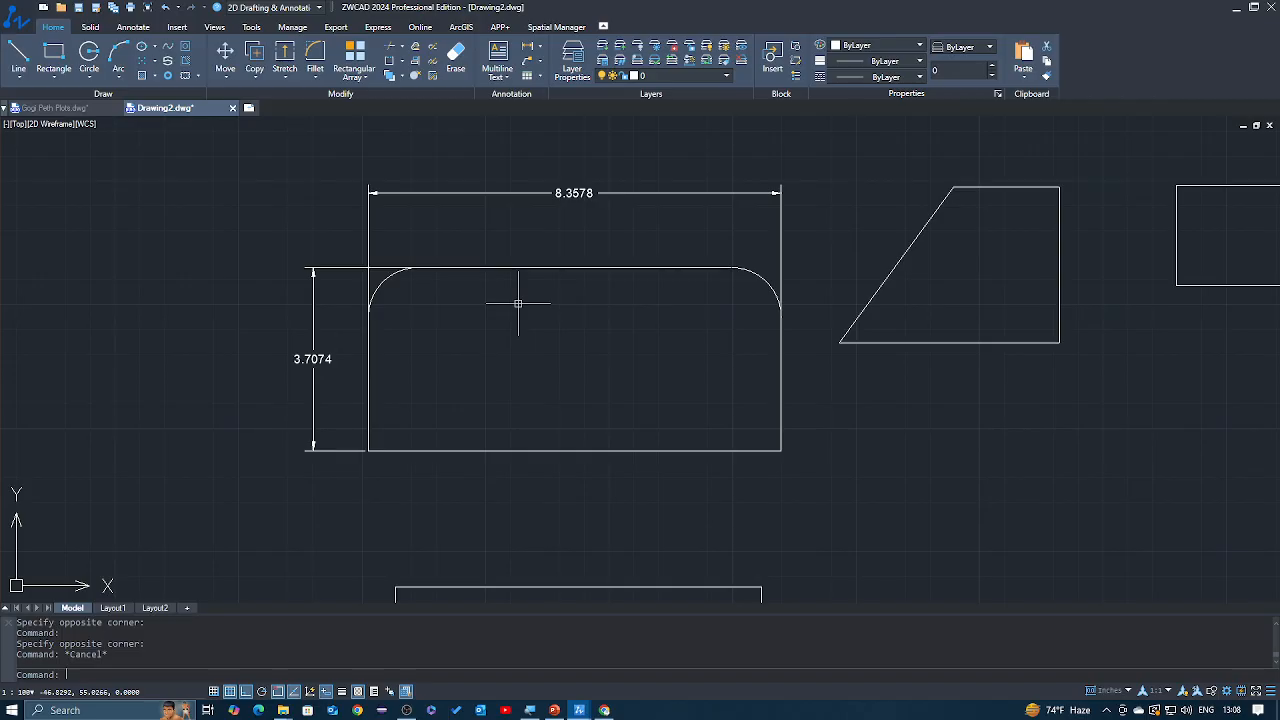
pyautogui.scroll(3, 518, 303)
pyautogui.scroll(-6, 517, 297)
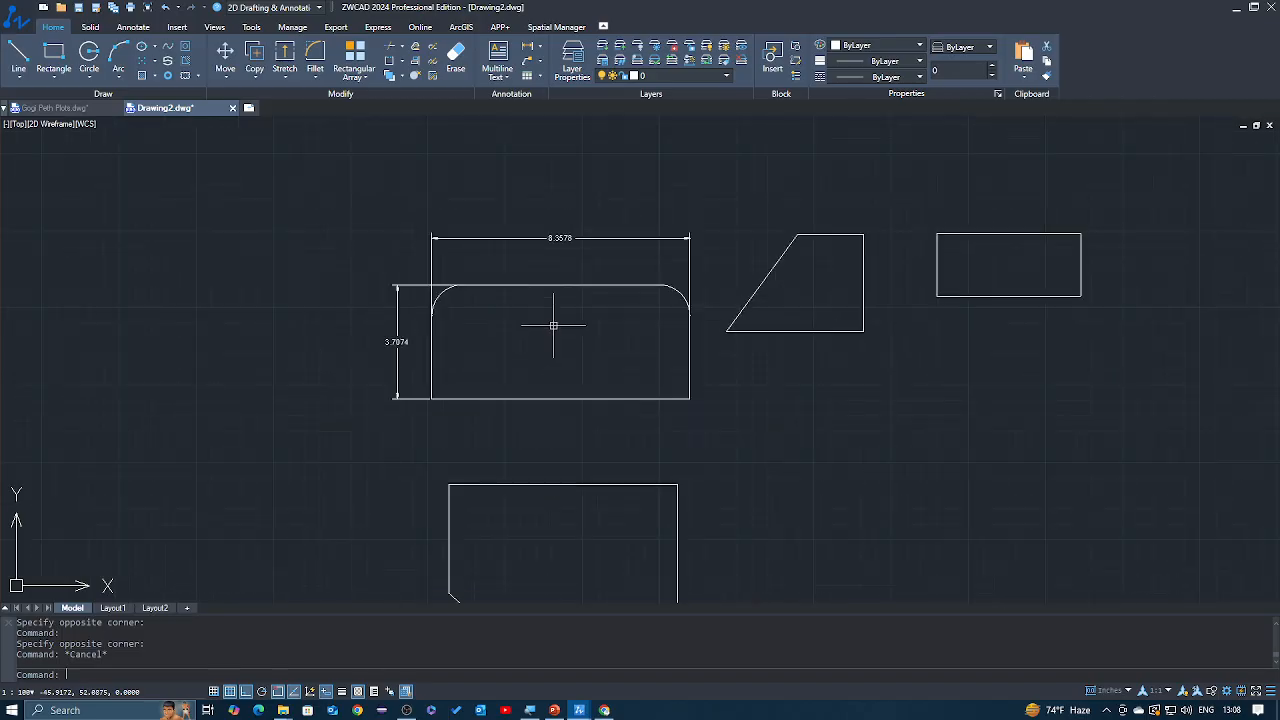
pyautogui.scroll(2, 553, 325)
pyautogui.scroll(-2, 551, 329)
pyautogui.scroll(2, 549, 331)
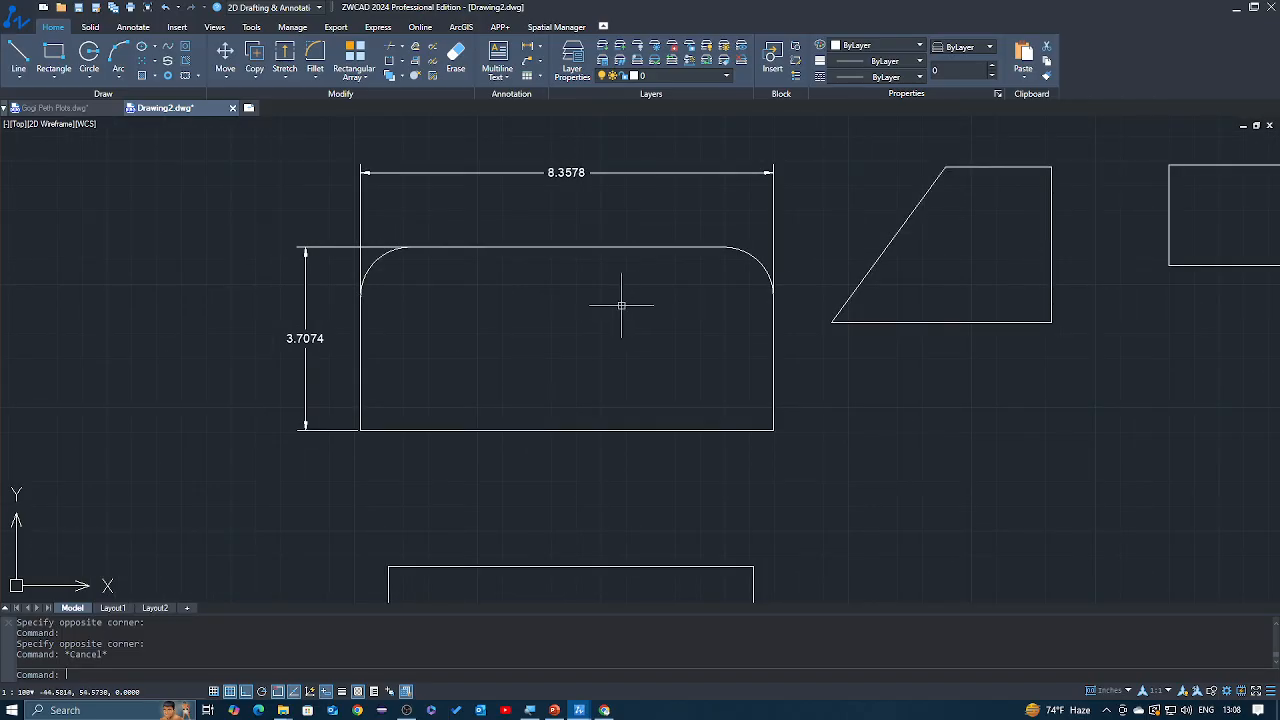
pyautogui.scroll(-2, 596, 321)
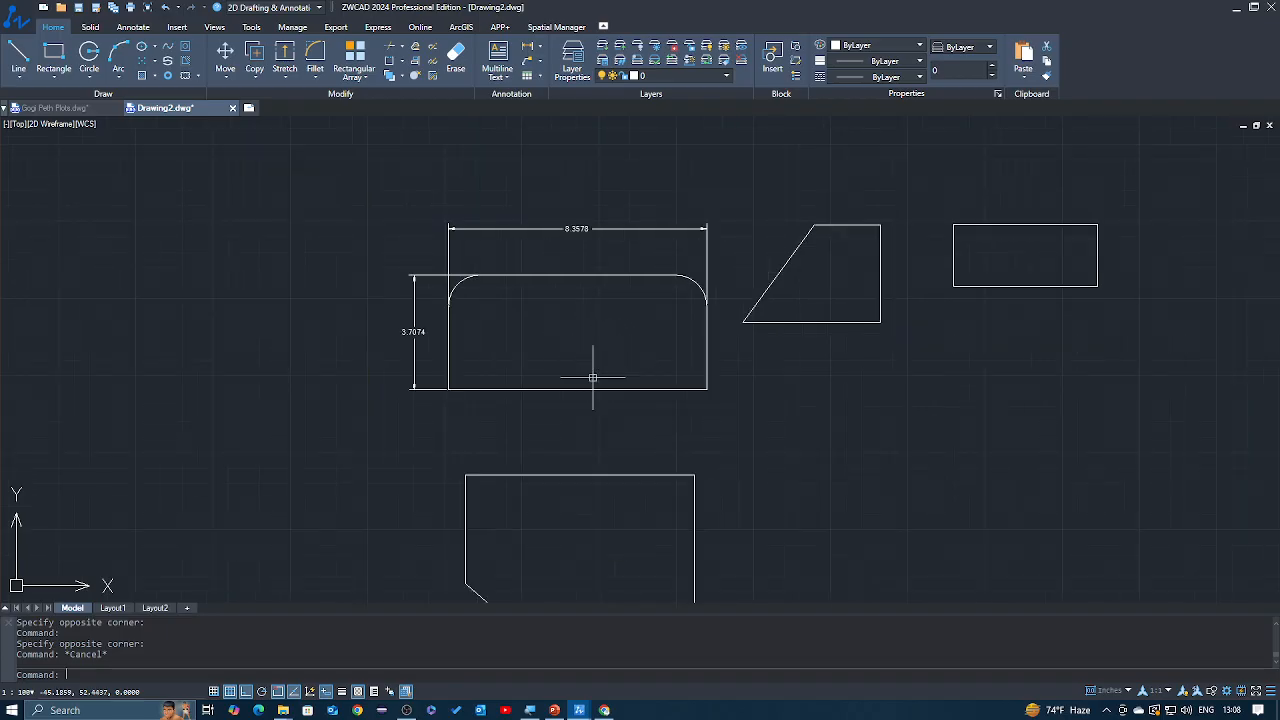
pyautogui.moveTo(610, 340); pyautogui.dragTo(612, 341, button='middle')
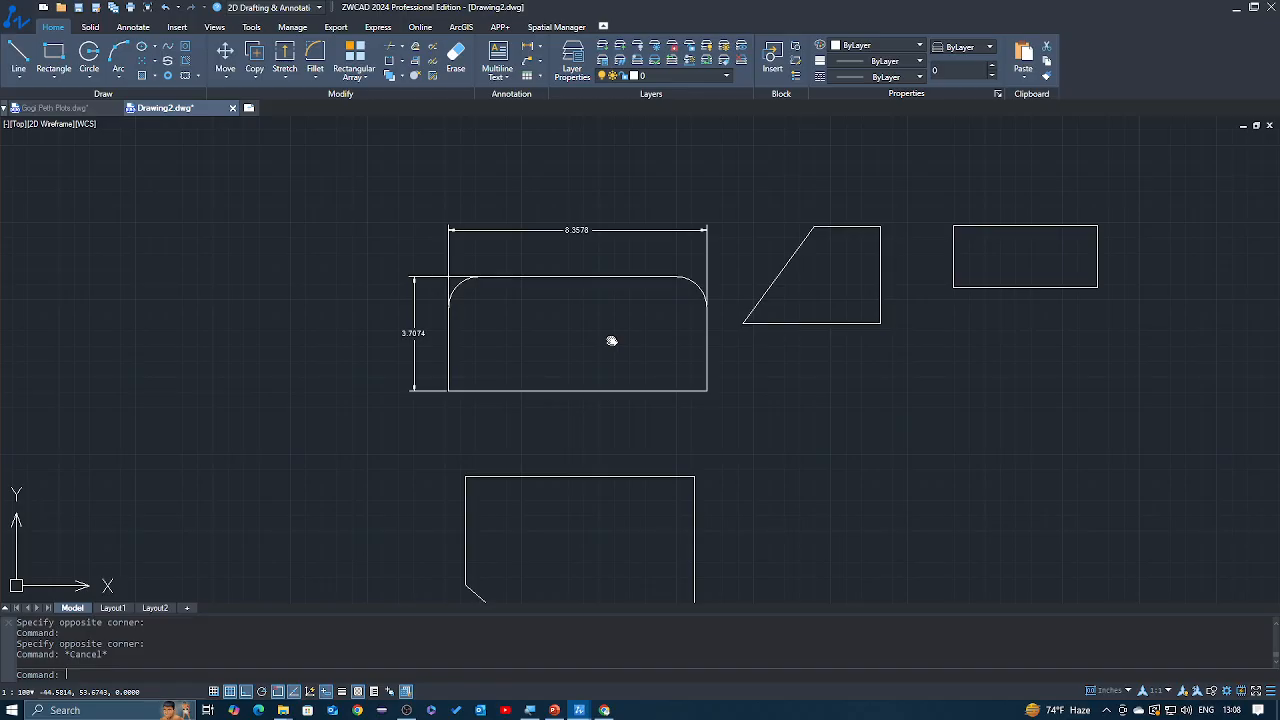
pyautogui.moveTo(612, 341)
pyautogui.mouseDown(button='middle')
pyautogui.moveTo(557, 358)
pyautogui.moveTo(552, 340)
pyautogui.moveTo(663, 343)
pyautogui.moveTo(709, 314)
pyautogui.moveTo(575, 377)
pyautogui.moveTo(623, 349)
pyautogui.mouseUp(button='middle')
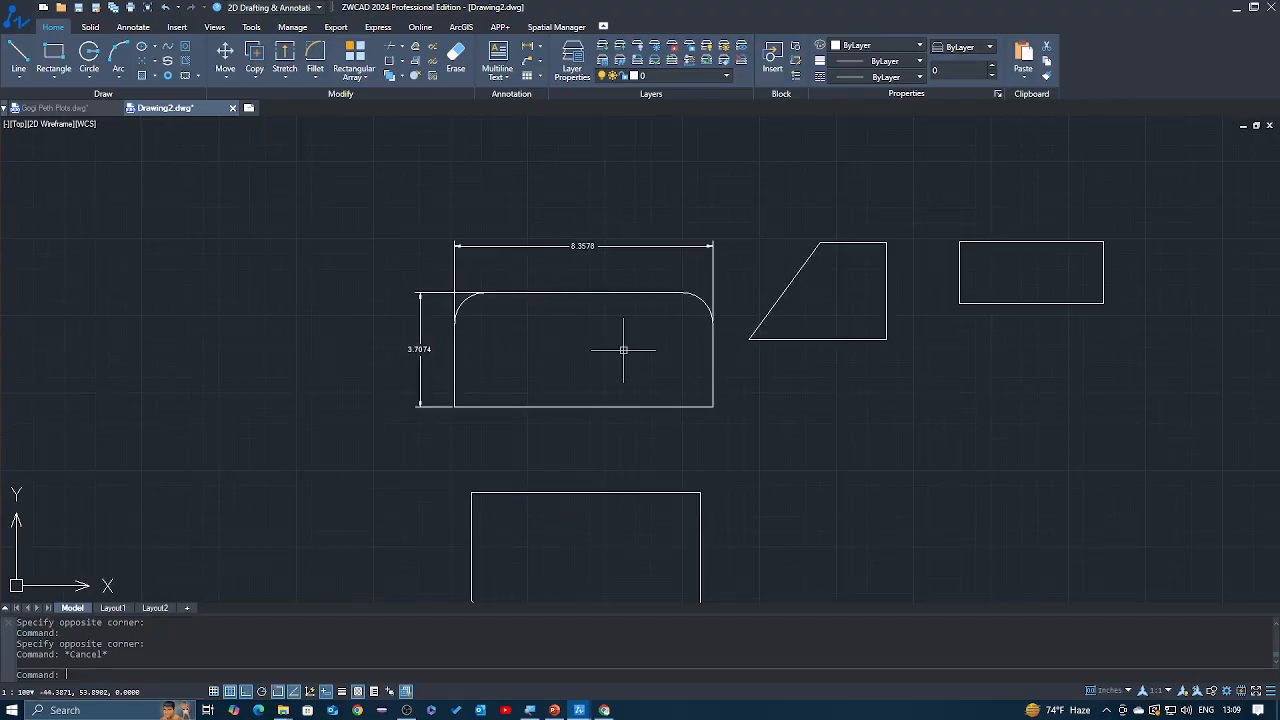
pyautogui.scroll(4, 623, 349)
pyautogui.scroll(-6, 629, 331)
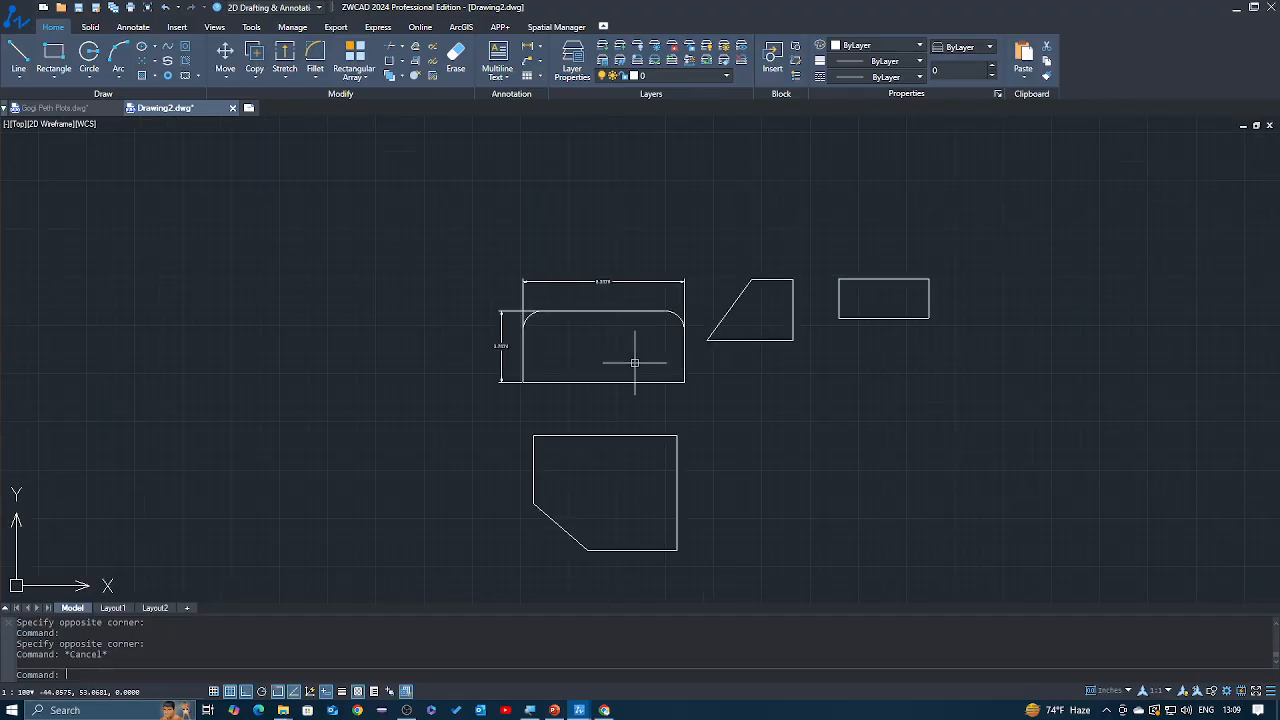
pyautogui.scroll(4, 629, 360)
pyautogui.scroll(-4, 629, 337)
pyautogui.scroll(4, 631, 345)
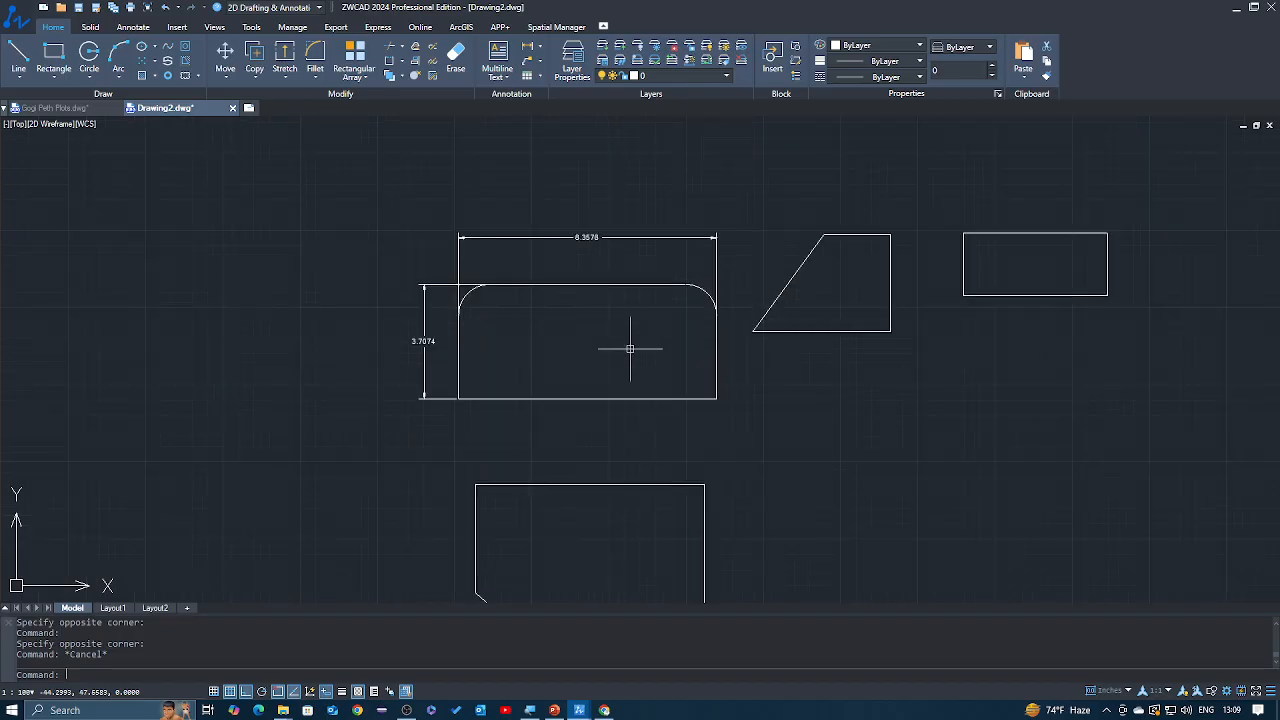
pyautogui.scroll(-4, 630, 348)
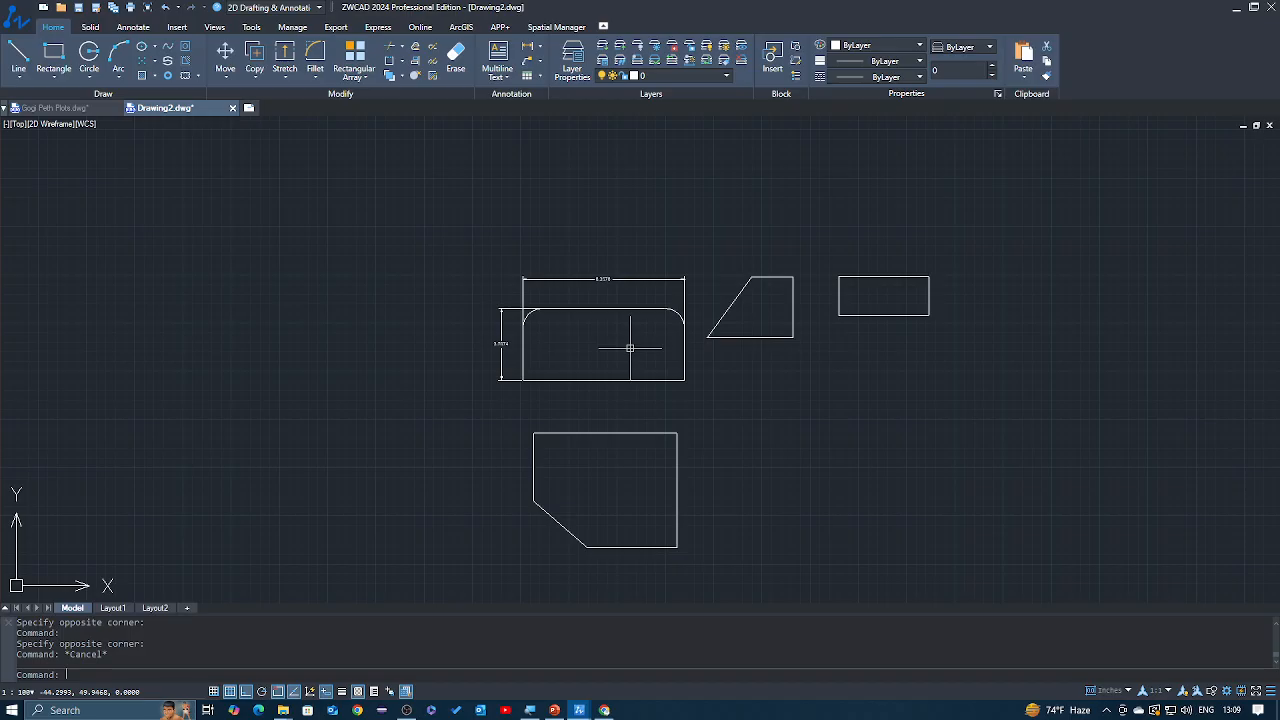
# Pan across the drawing and zoom to examine the two large shapes beside the small ones.
pyautogui.moveTo(994, 354); pyautogui.dragTo(817, 363, button='middle')
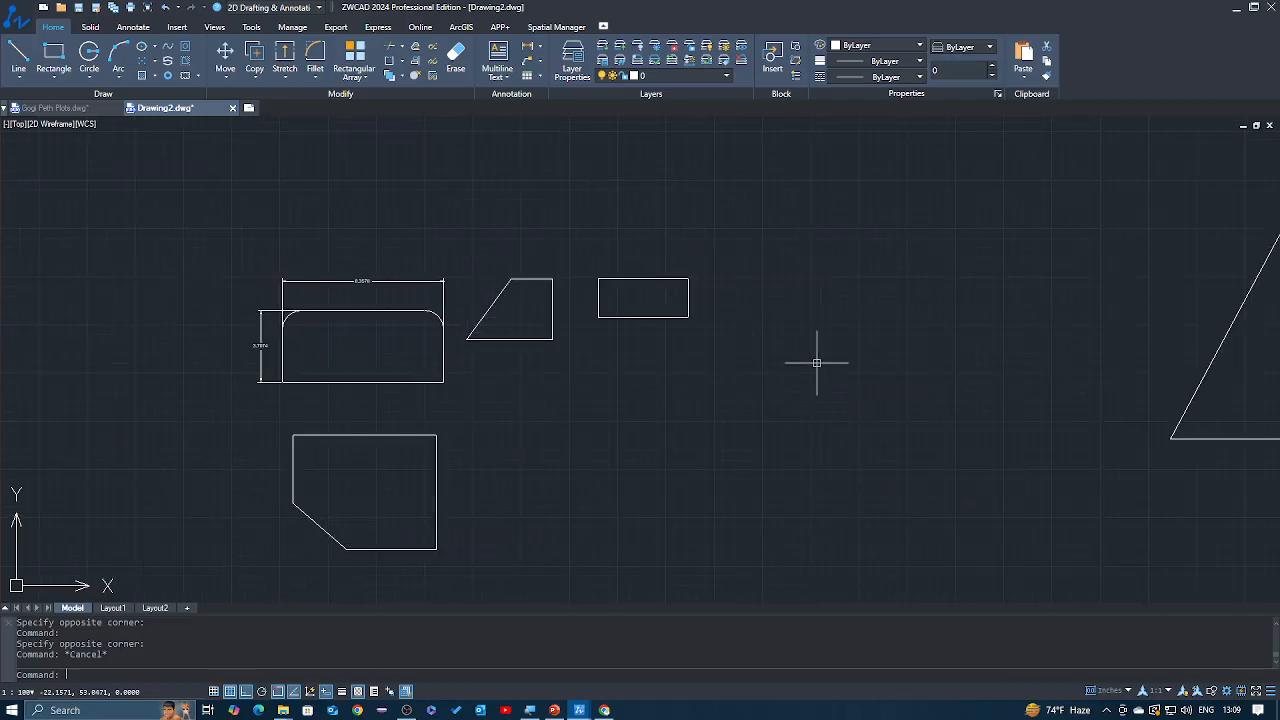
pyautogui.moveTo(1108, 363); pyautogui.dragTo(771, 369, button='middle')
pyautogui.moveTo(1114, 366); pyautogui.dragTo(771, 376, button='middle')
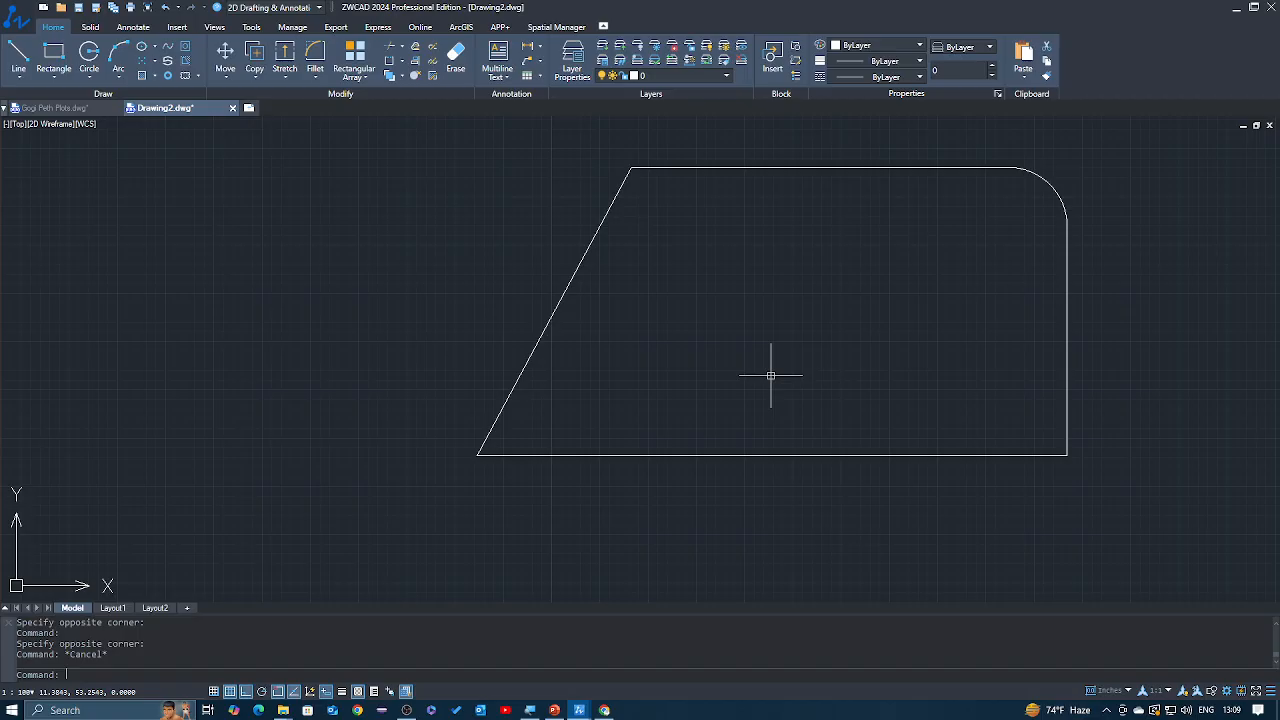
pyautogui.scroll(-3, 1046, 366)
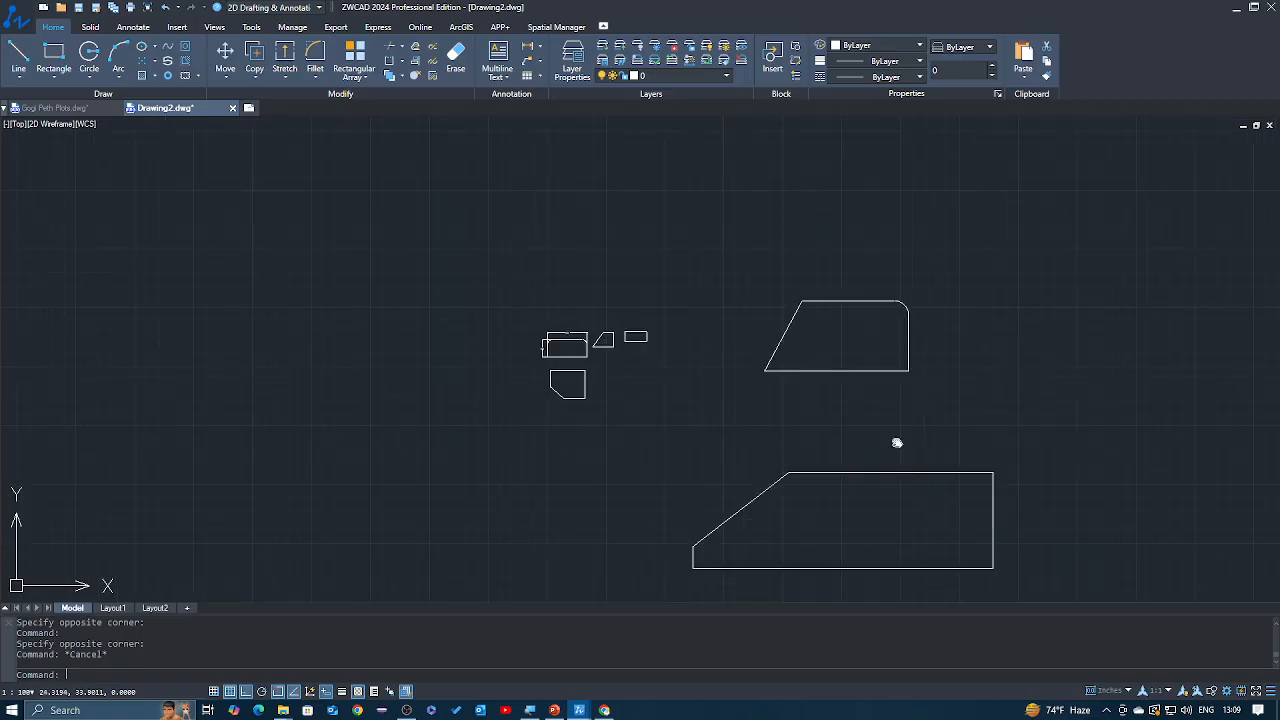
pyautogui.moveTo(897, 443)
pyautogui.mouseDown(button='middle')
pyautogui.moveTo(854, 268)
pyautogui.moveTo(803, 337)
pyautogui.mouseUp(button='middle')
pyautogui.scroll(2, 791, 346)
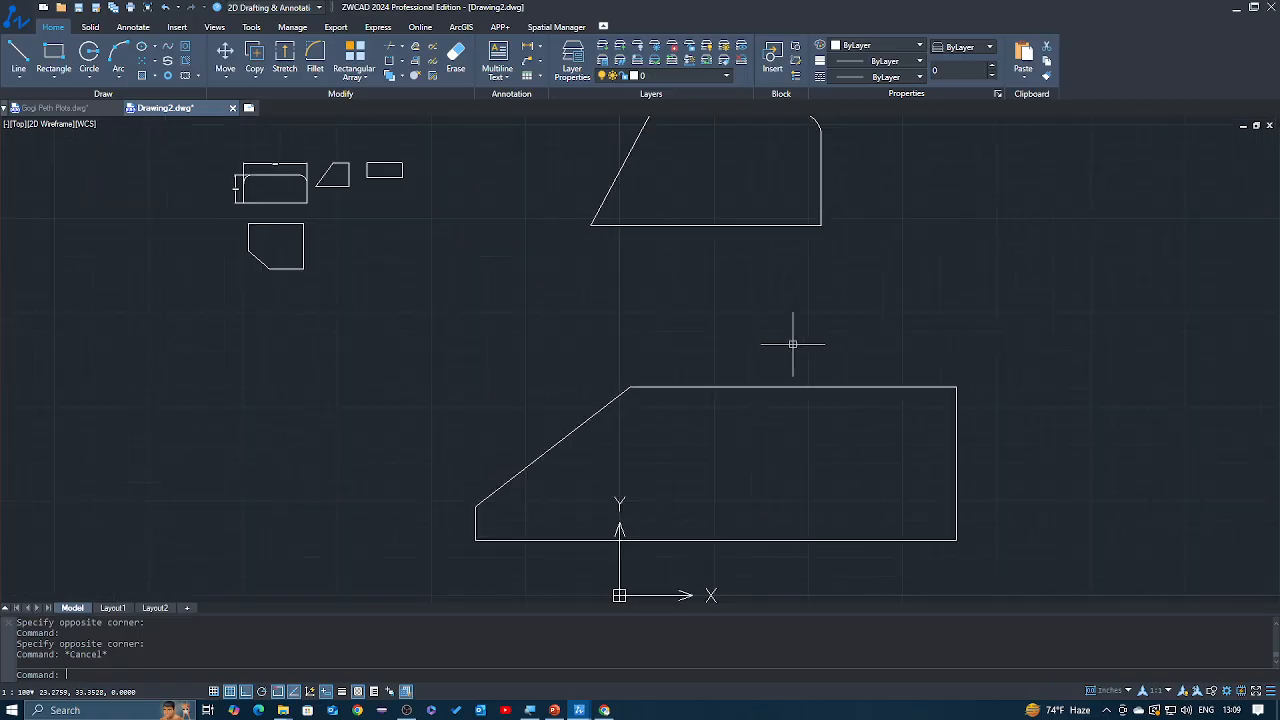
pyautogui.scroll(-2, 686, 297)
pyautogui.scroll(2, 684, 325)
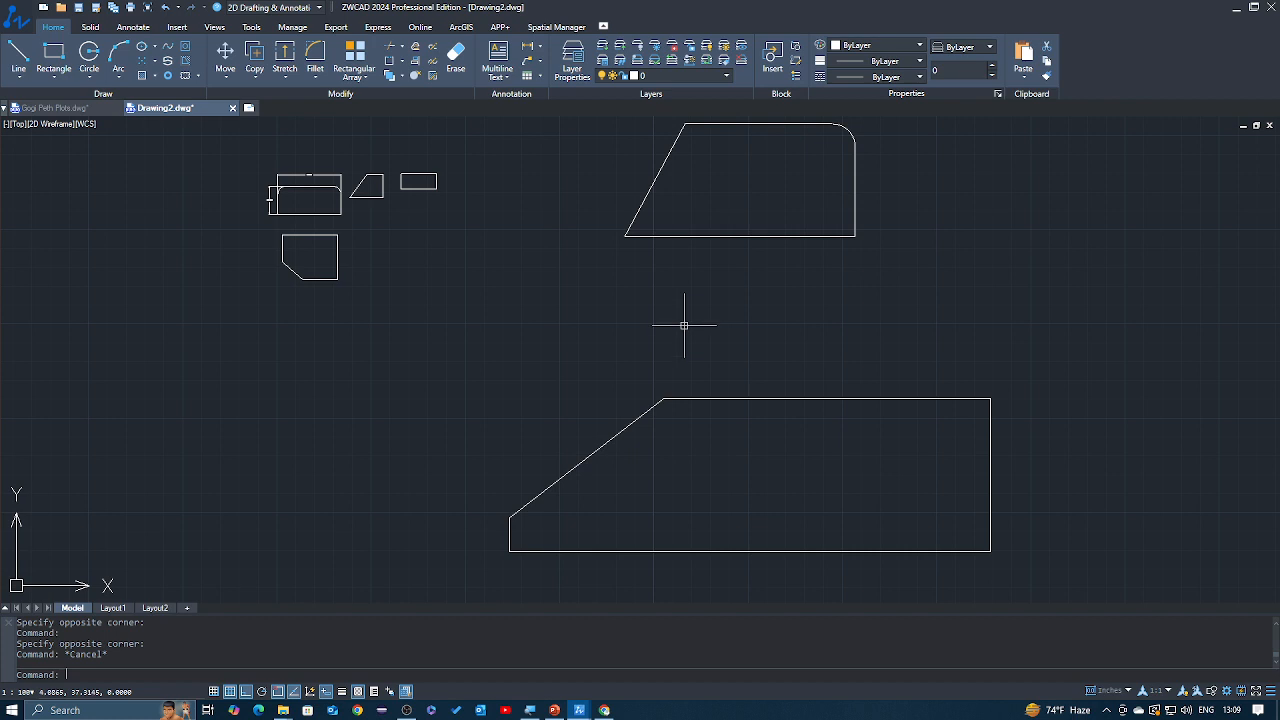
# Zoom to the drawing extents, then zoom out and in and pan around to examine all the shapes together.
pyautogui.middleClick(684, 325)
pyautogui.middleClick(684, 325)
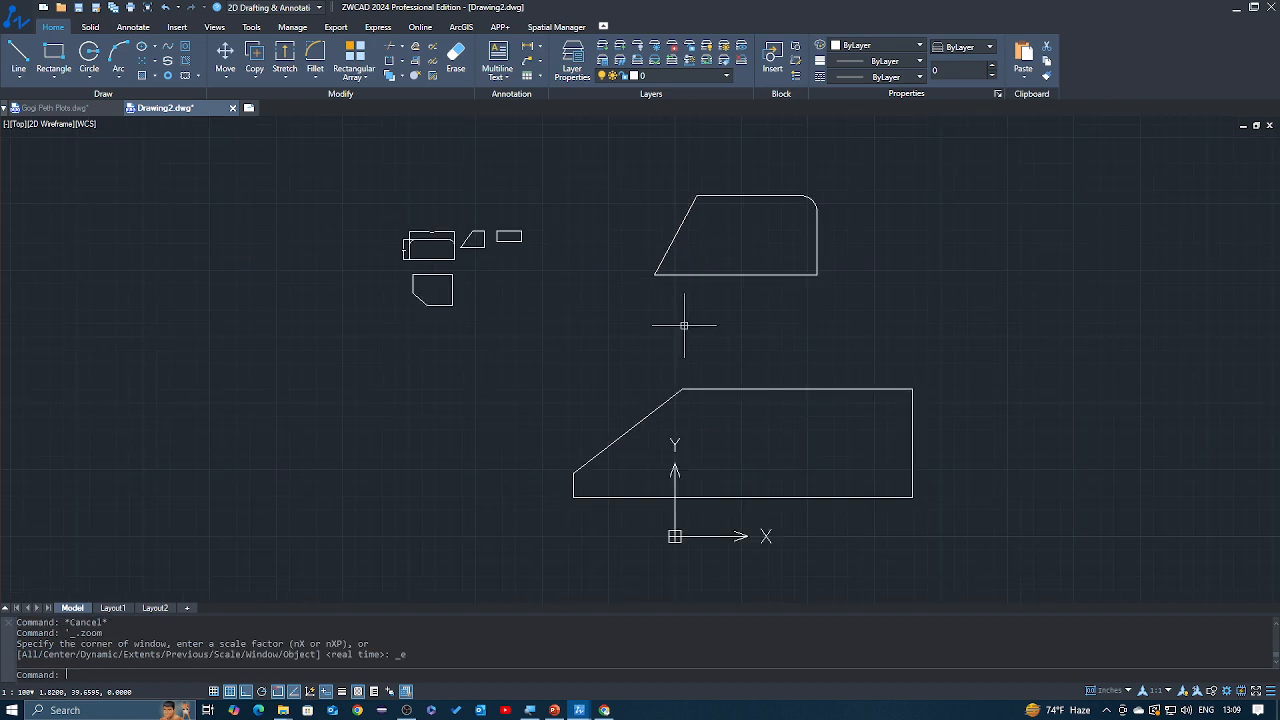
pyautogui.scroll(-2, 683, 323)
pyautogui.scroll(2, 683, 323)
pyautogui.scroll(-2, 683, 323)
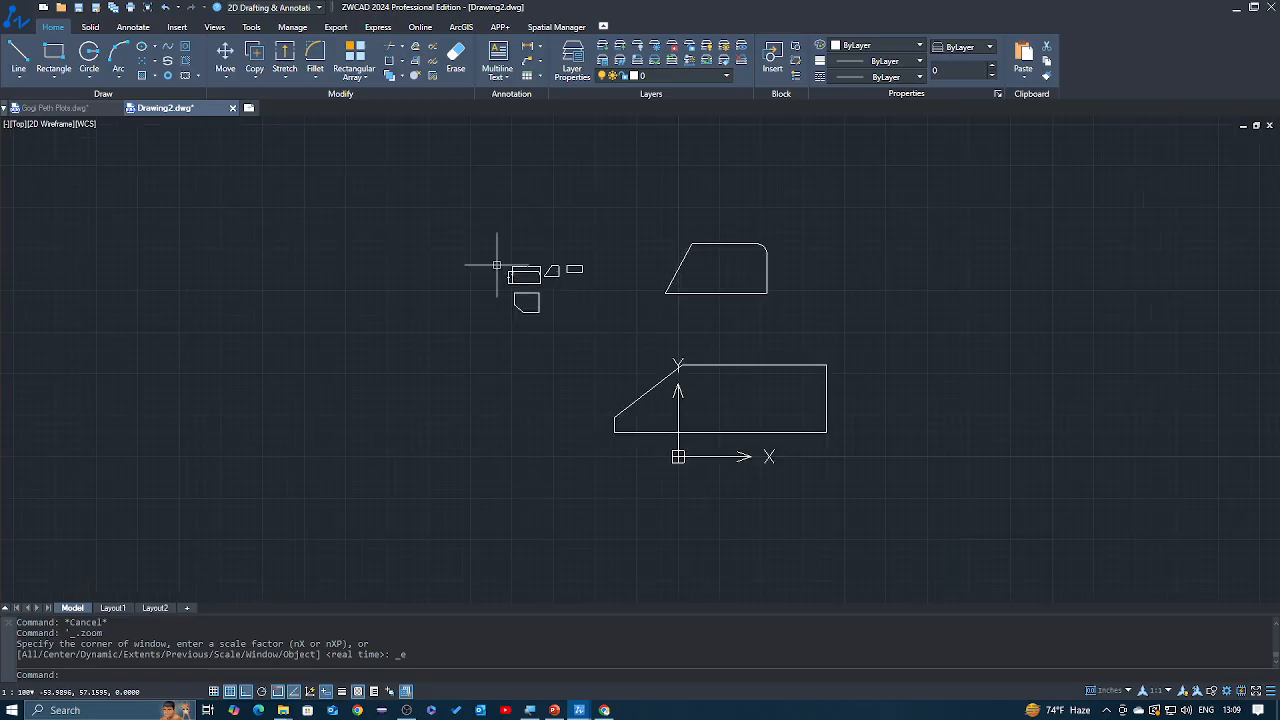
pyautogui.moveTo(600, 323)
pyautogui.mouseDown(button='middle')
pyautogui.moveTo(583, 343)
pyautogui.moveTo(481, 353)
pyautogui.mouseUp(button='middle')
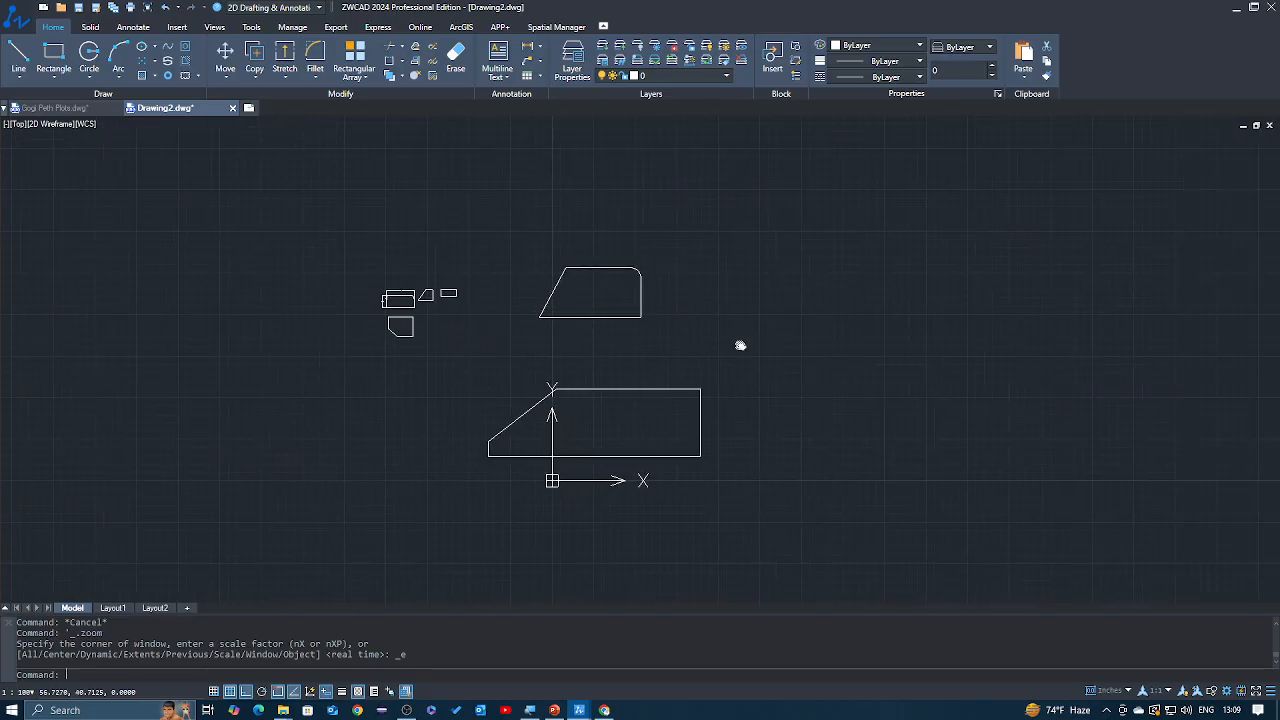
pyautogui.moveTo(740, 346)
pyautogui.mouseDown(button='middle')
pyautogui.moveTo(526, 323)
pyautogui.moveTo(651, 314)
pyautogui.moveTo(971, 329)
pyautogui.mouseUp(button='middle')
pyautogui.moveTo(667, 342)
pyautogui.mouseDown(button='middle')
pyautogui.moveTo(489, 334)
pyautogui.moveTo(611, 330)
pyautogui.mouseUp(button='middle')
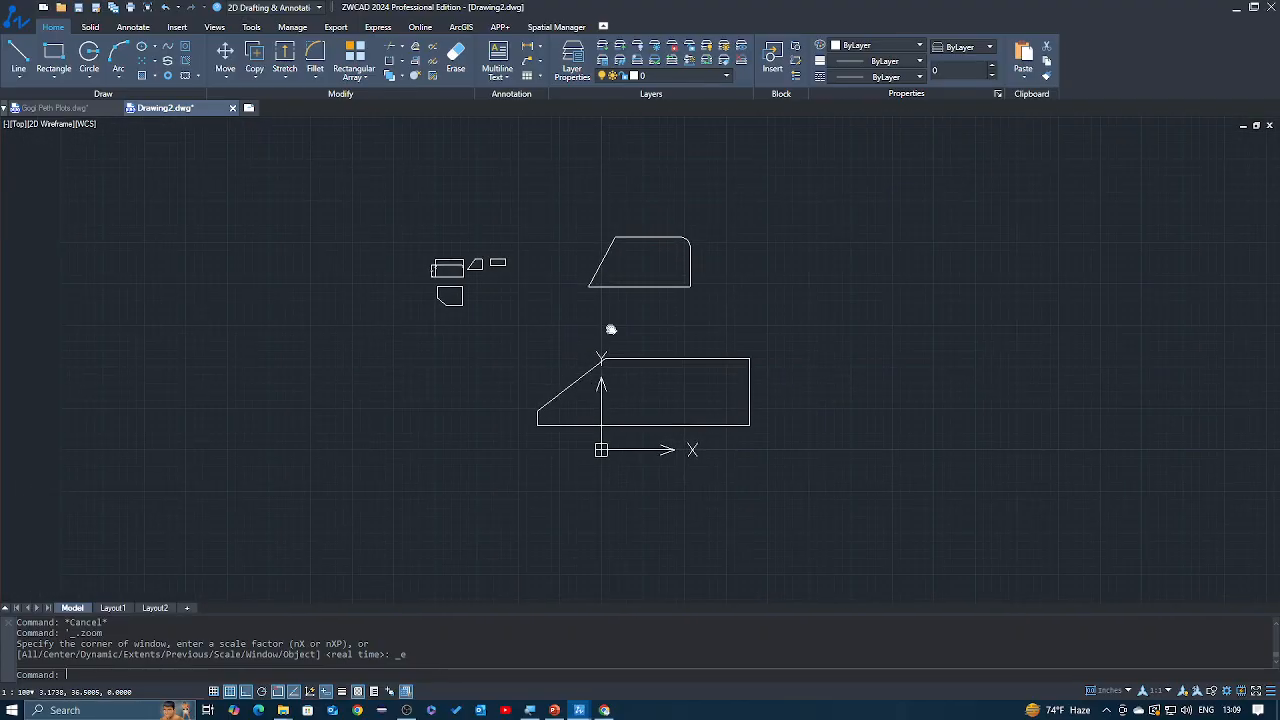
# Switch to the Gogi Peth Plots drawing and display its site layout in model space.
pyautogui.click(58, 107)
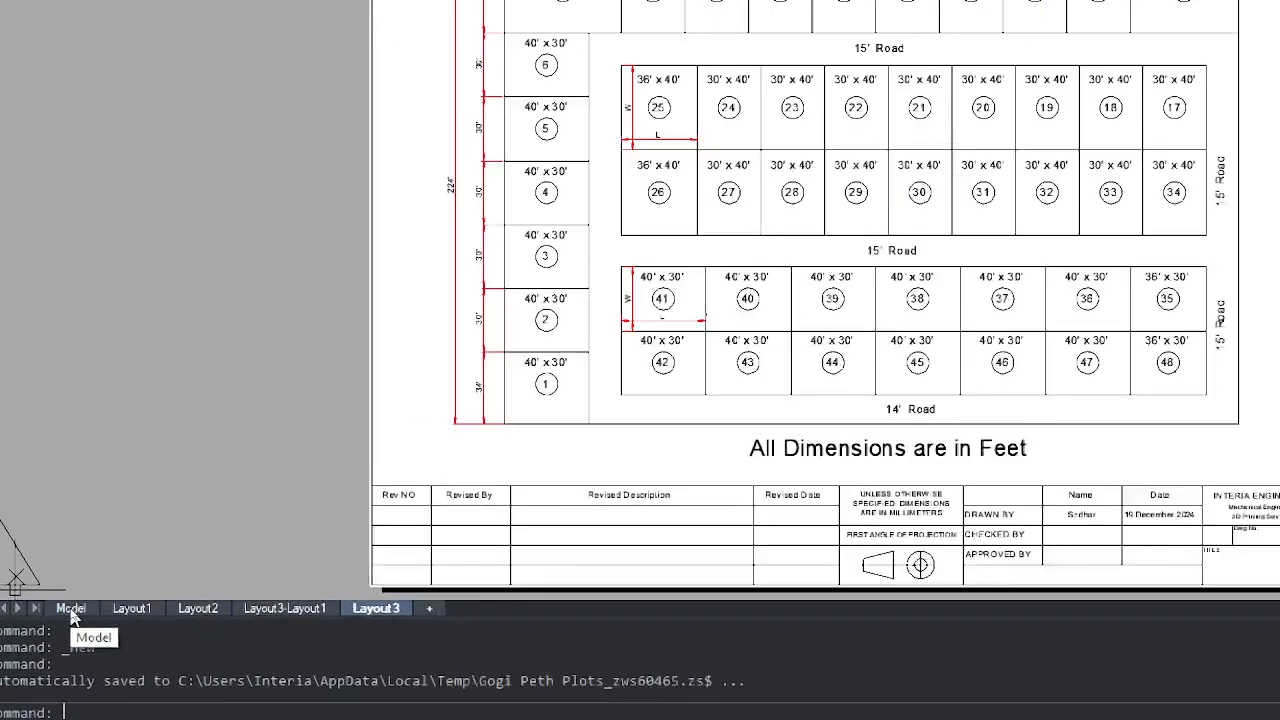
pyautogui.click(71, 608)
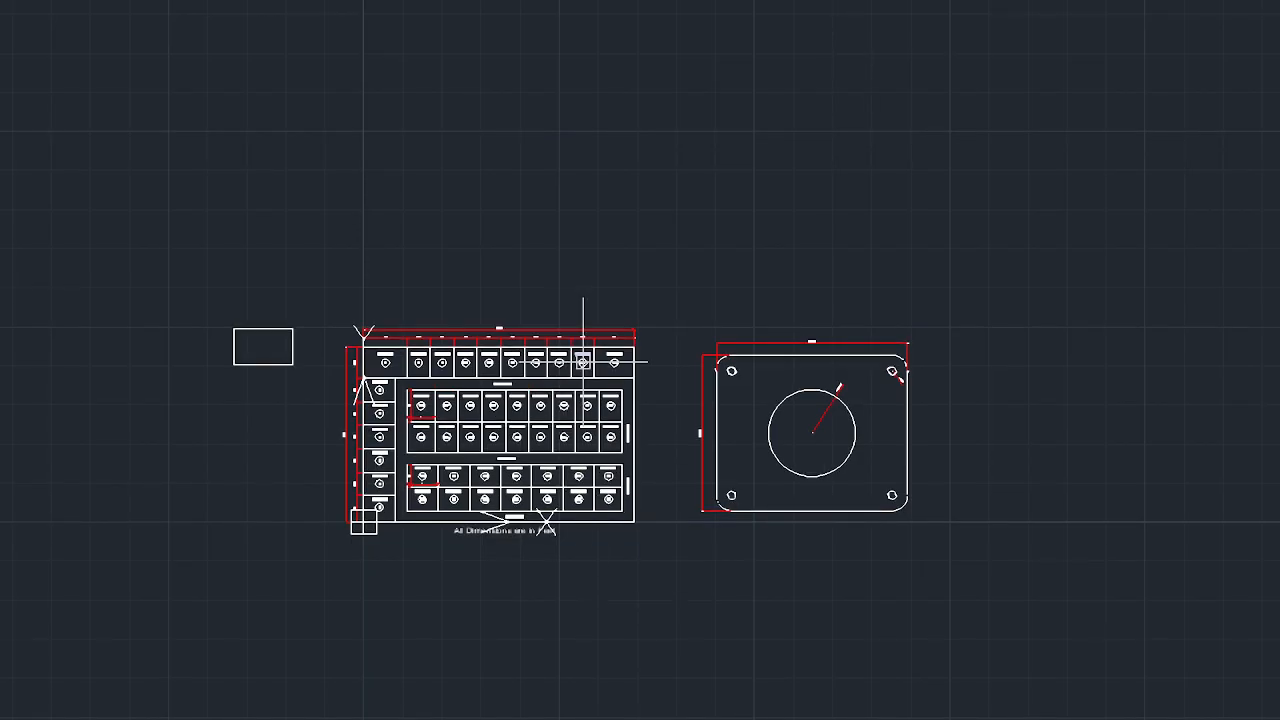
pyautogui.moveTo(263, 457); pyautogui.dragTo(543, 411, button='middle')
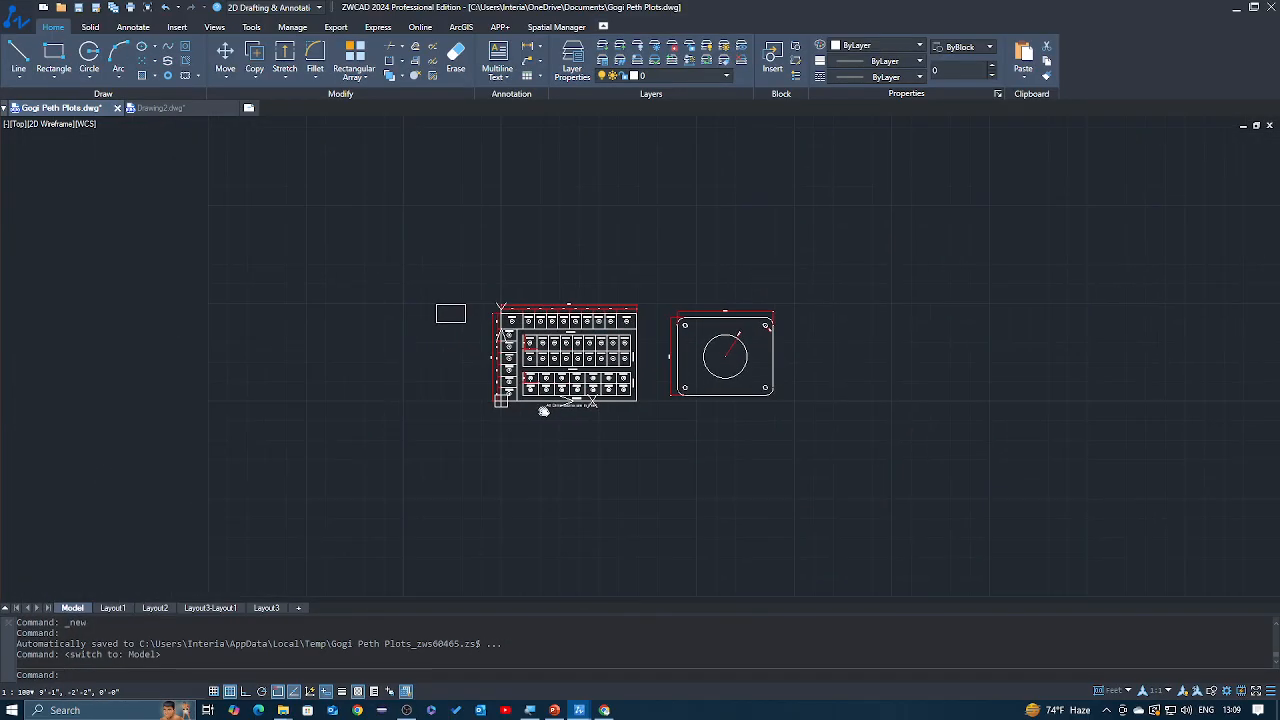
pyautogui.scroll(2, 543, 411)
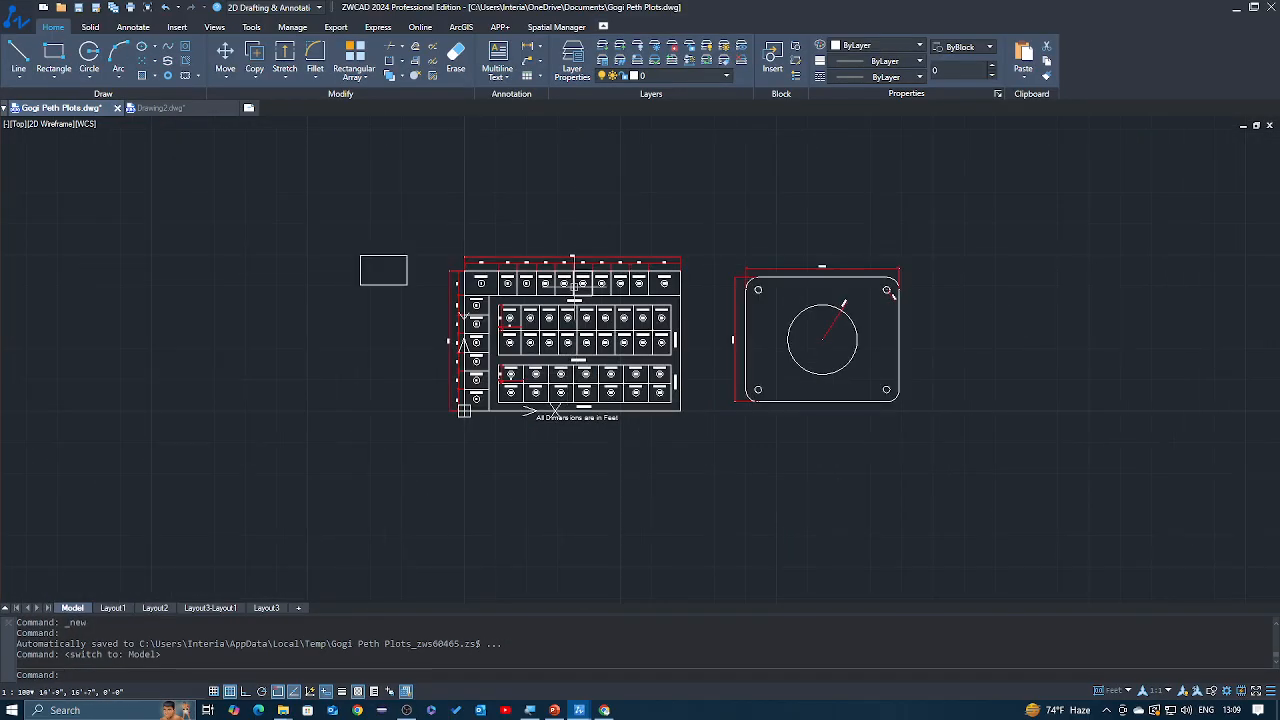
pyautogui.scroll(4, 533, 244)
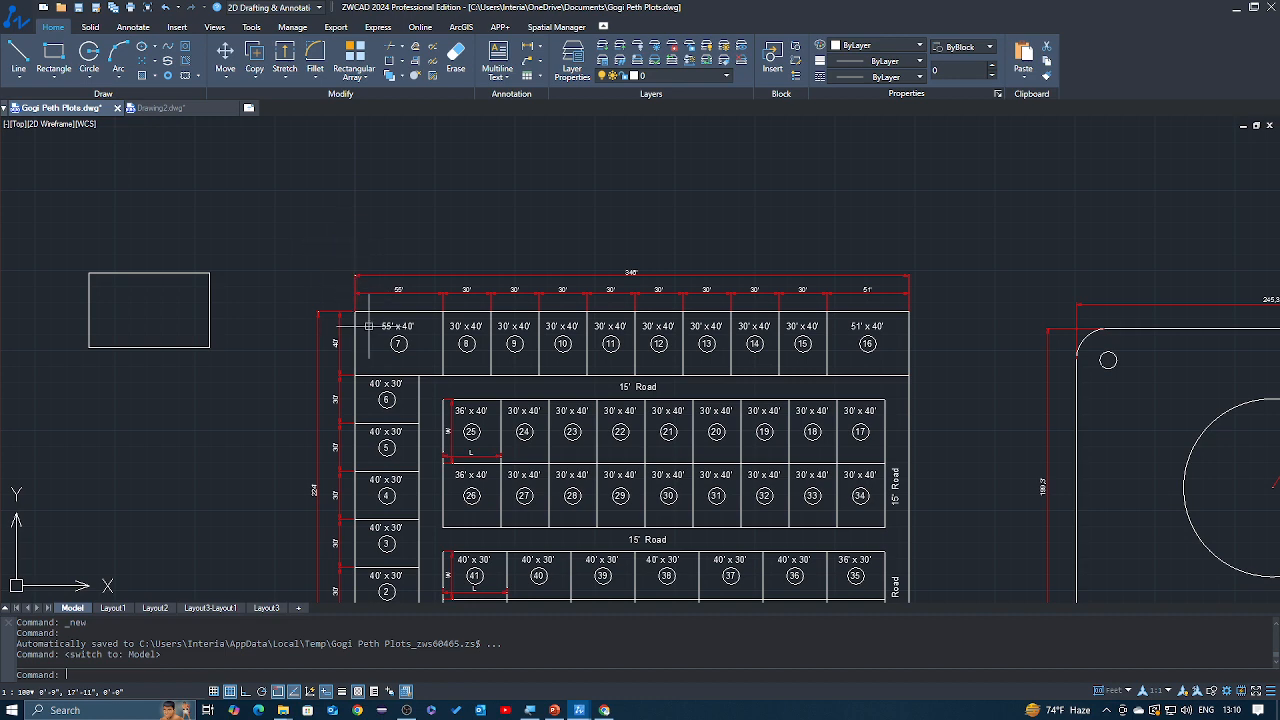
# Select plot 7's rectangle and the outer site boundary with a small crossing window over plot 7's upper edge, and clear the selection.
pyautogui.scroll(1, 370, 326)
pyautogui.scroll(3, 372, 318)
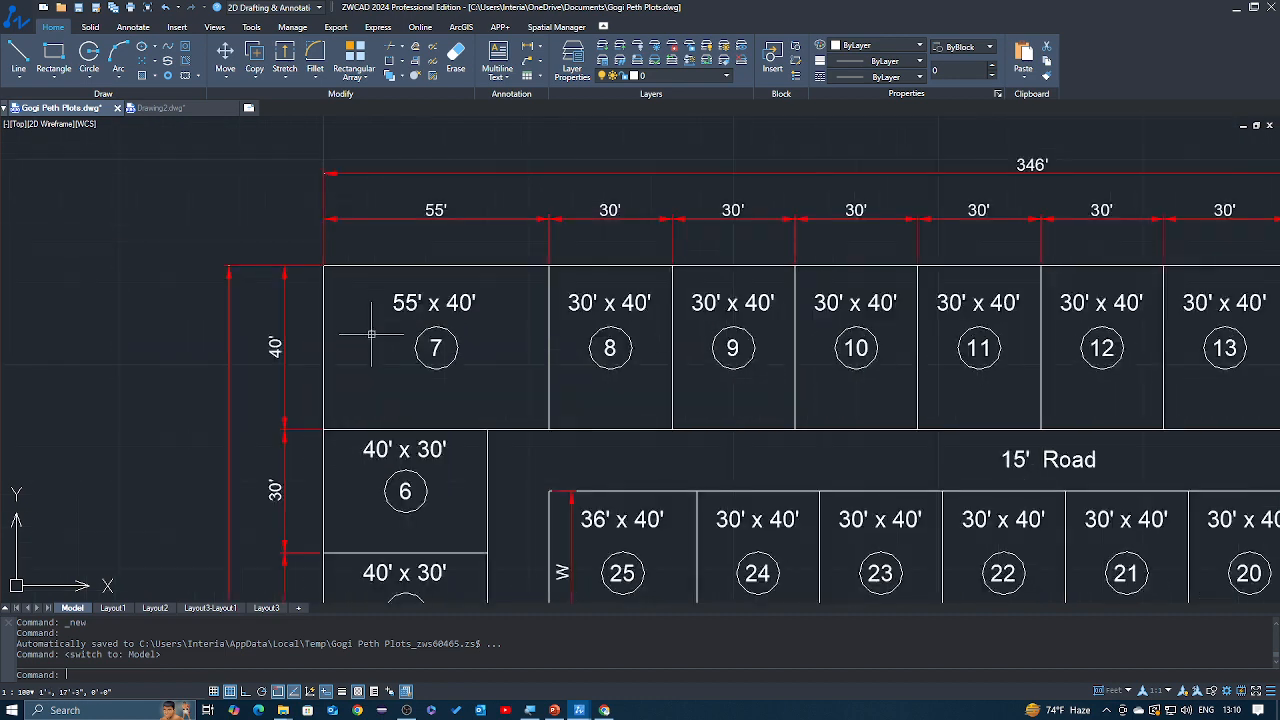
pyautogui.click(370, 262)
pyautogui.click(361, 285)
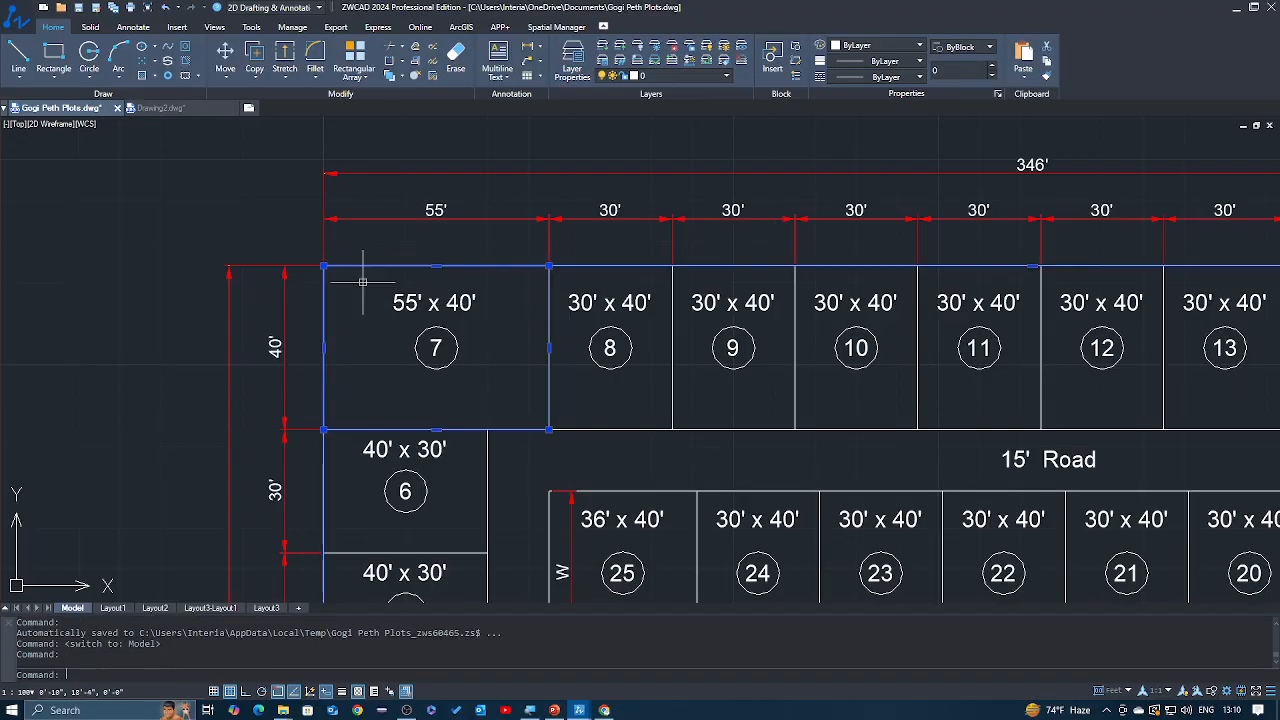
pyautogui.press('Escape')
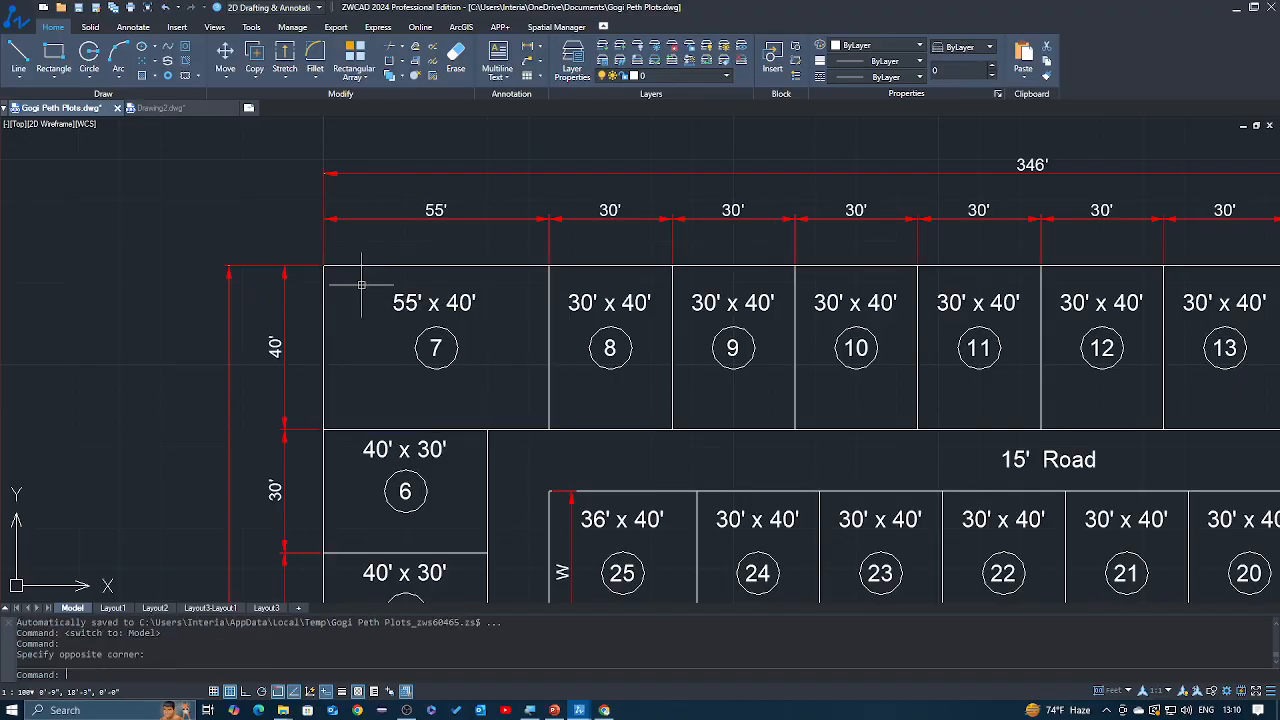
# Repeat the crossing selection over plot 7's upper edge, view the whole site layout with both outlines selected, and deselect them.
pyautogui.click(389, 249)
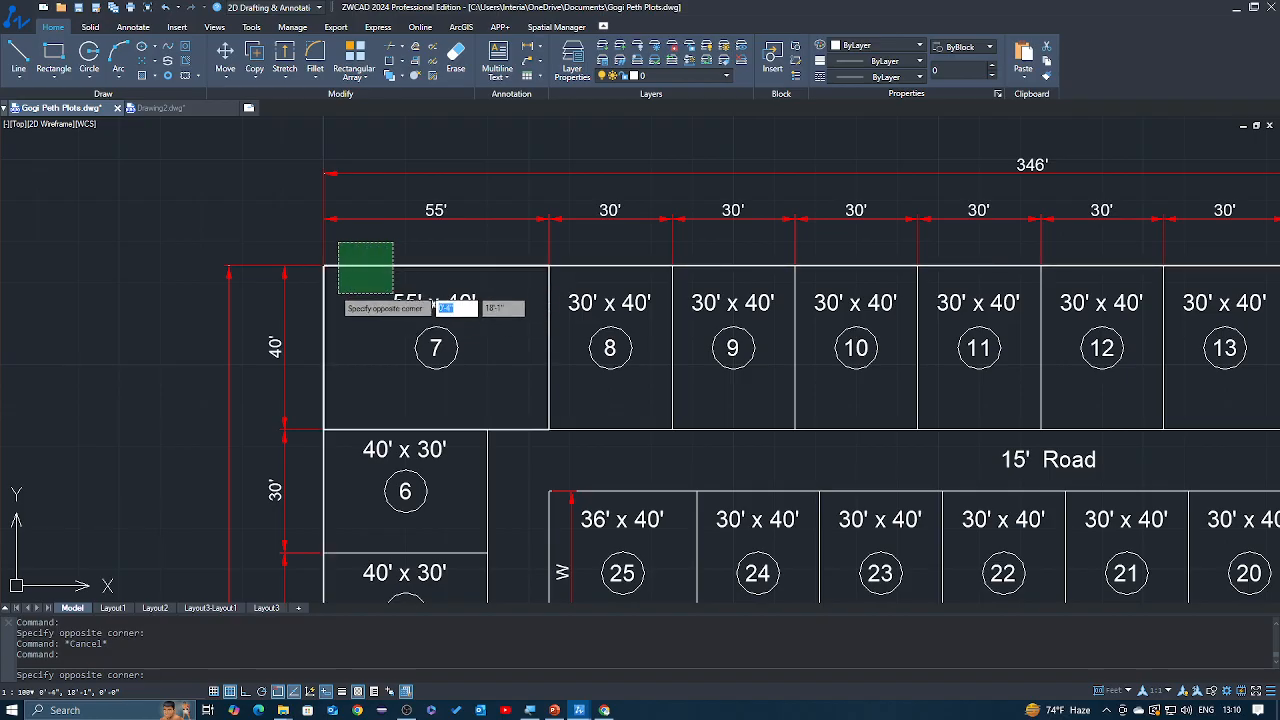
pyautogui.click(338, 293)
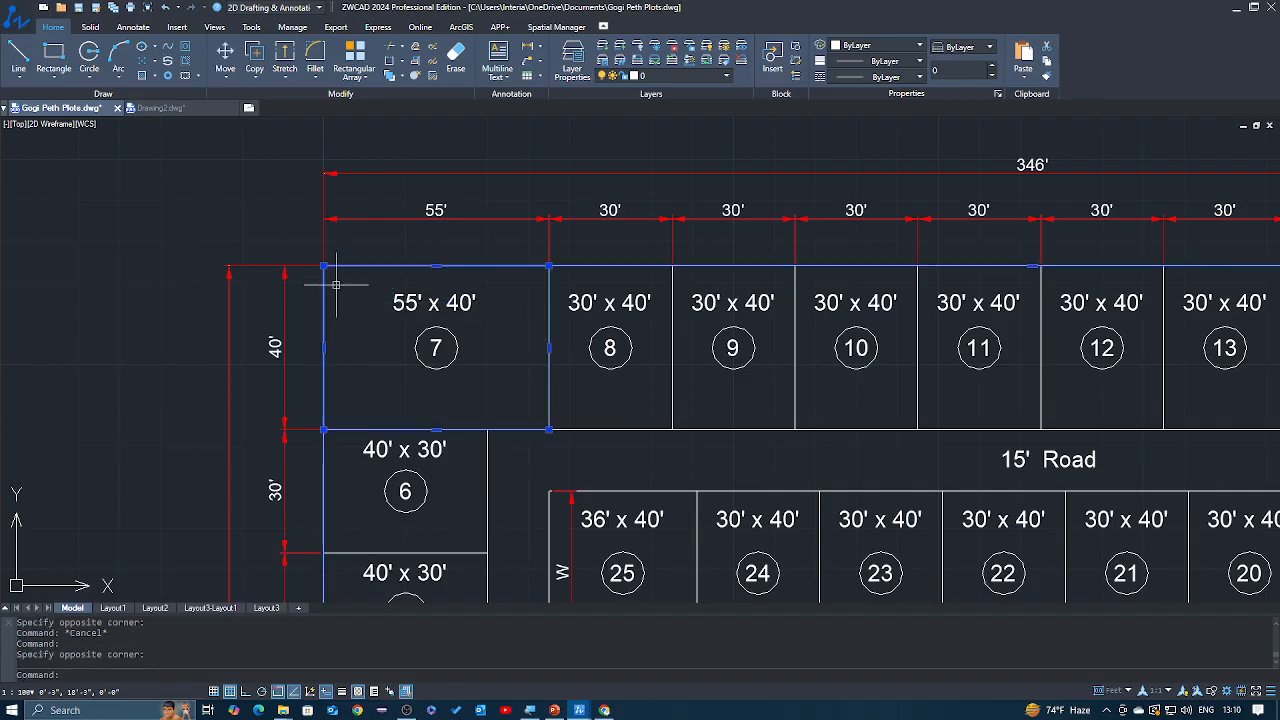
pyautogui.scroll(-2, 706, 268)
pyautogui.scroll(-2, 660, 268)
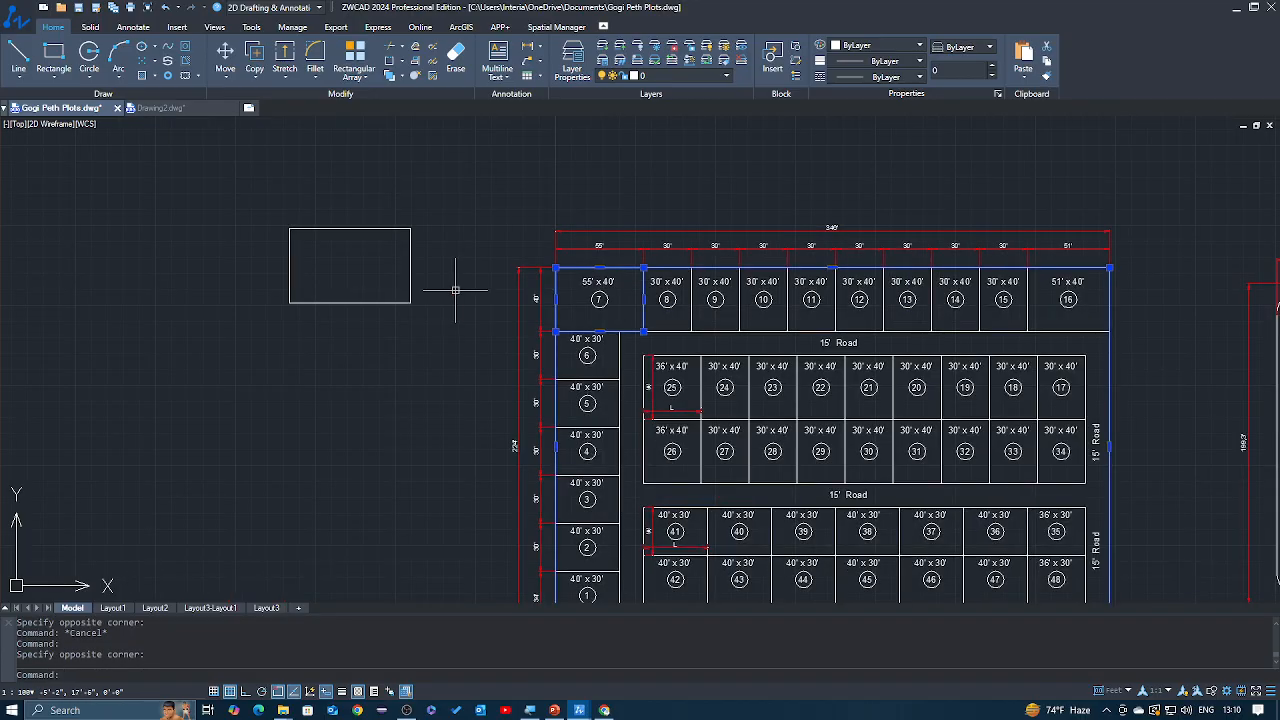
pyautogui.moveTo(725, 299); pyautogui.dragTo(515, 228, button='middle')
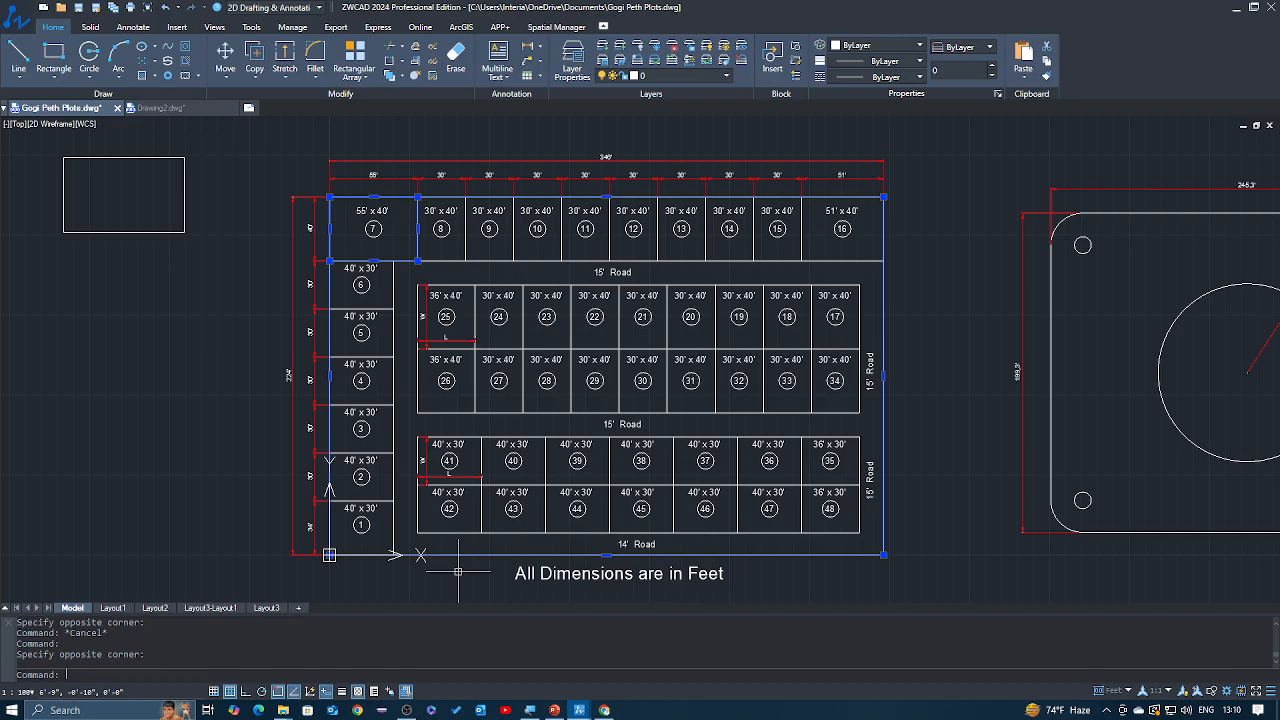
pyautogui.press('Escape')
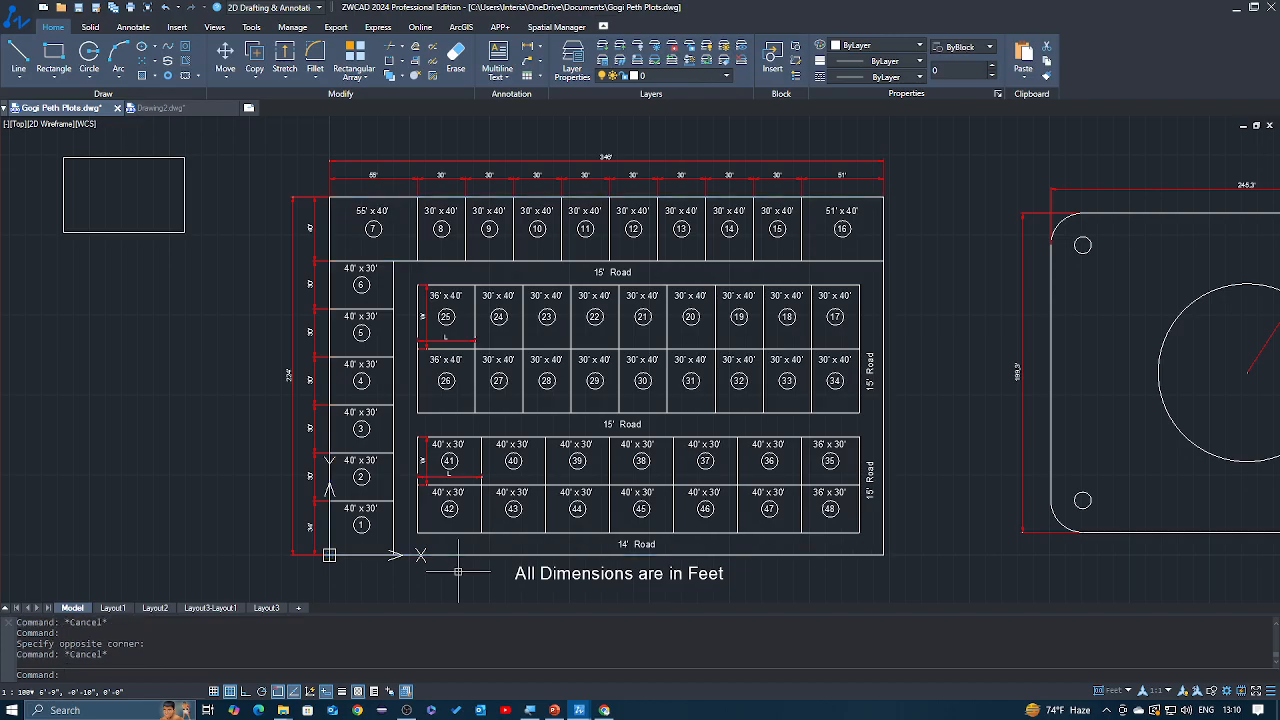
# Select the entire plot layout with its dimensions and the note below it using one large crossing window, and clear the selection.
pyautogui.moveTo(831, 546); pyautogui.dragTo(777, 482, button='middle')
pyautogui.click(889, 560)
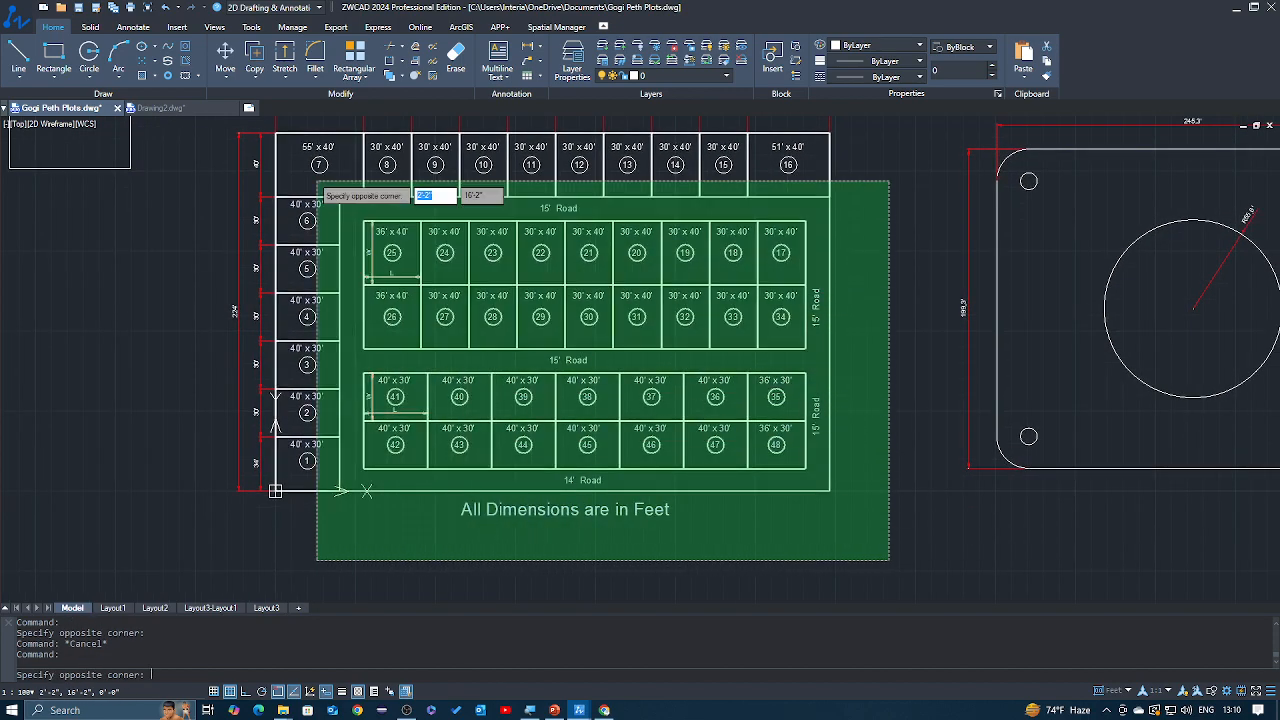
pyautogui.moveTo(322, 192); pyautogui.dragTo(436, 269, button='middle')
pyautogui.click(327, 144)
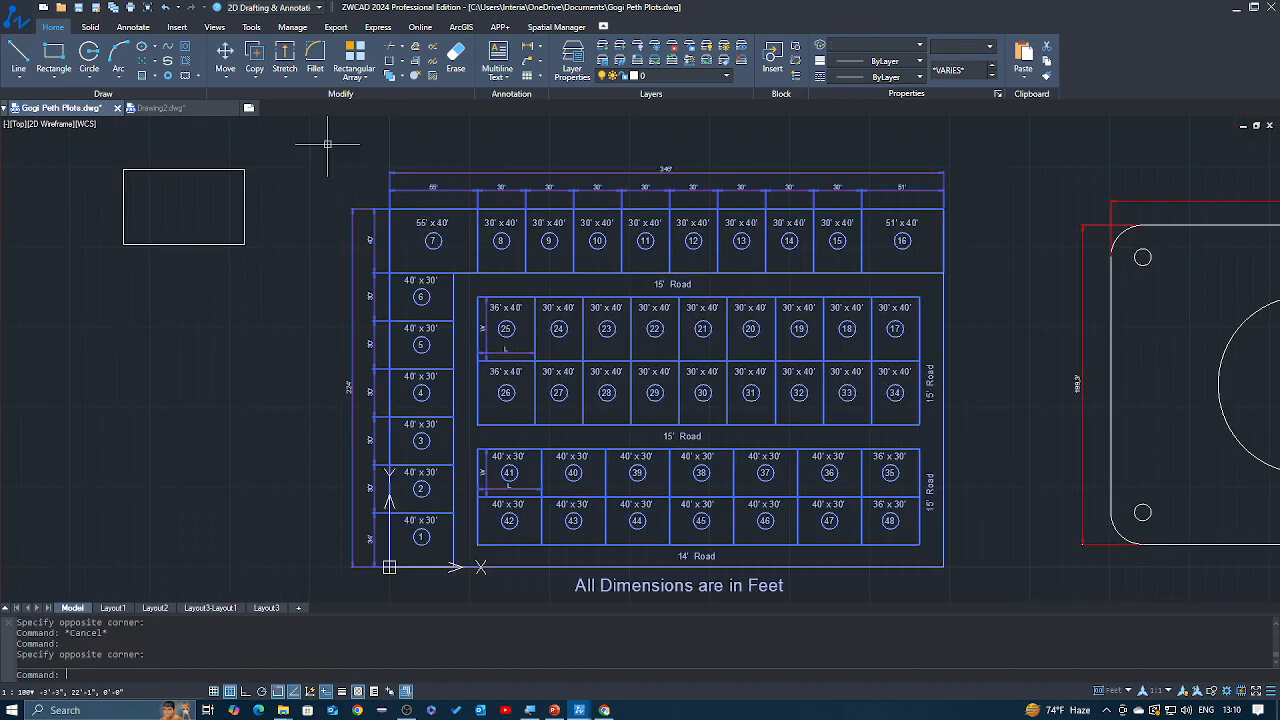
pyautogui.press('Escape')
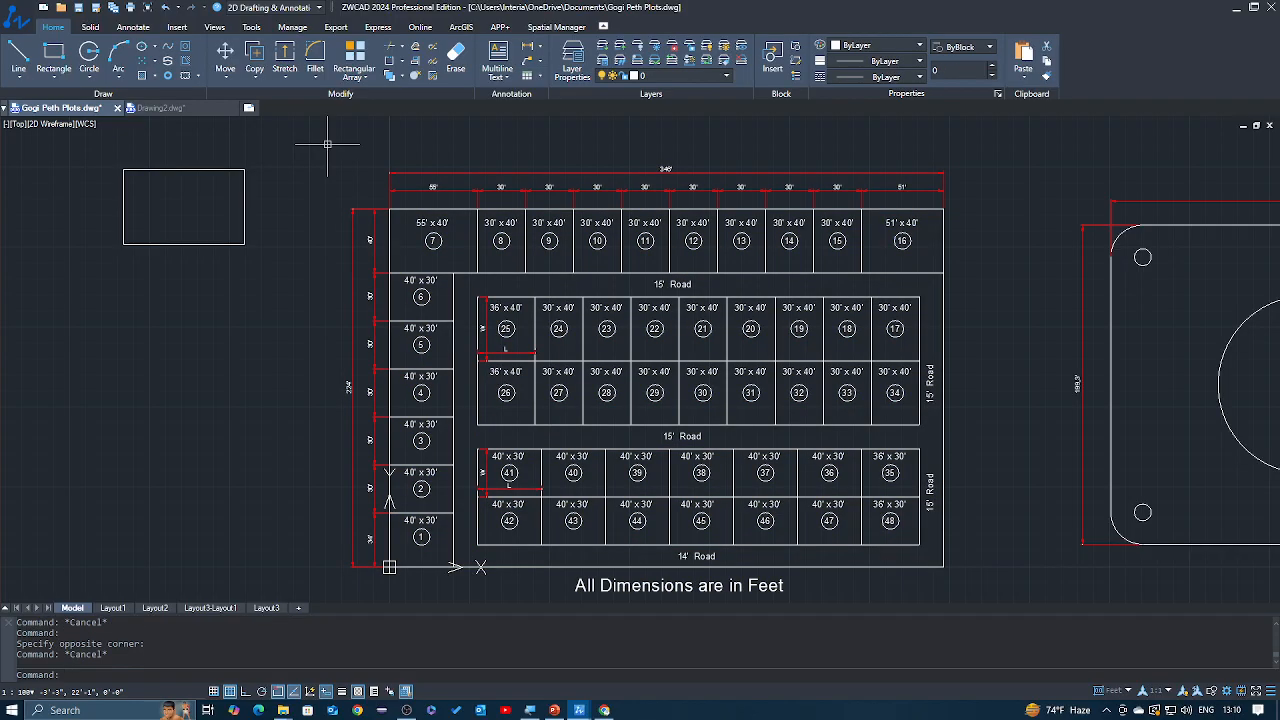
# Draw a crossing window and an enclosing window in the empty area below the separate rectangle beside the plots.
pyautogui.moveTo(260, 249); pyautogui.dragTo(534, 329, button='middle')
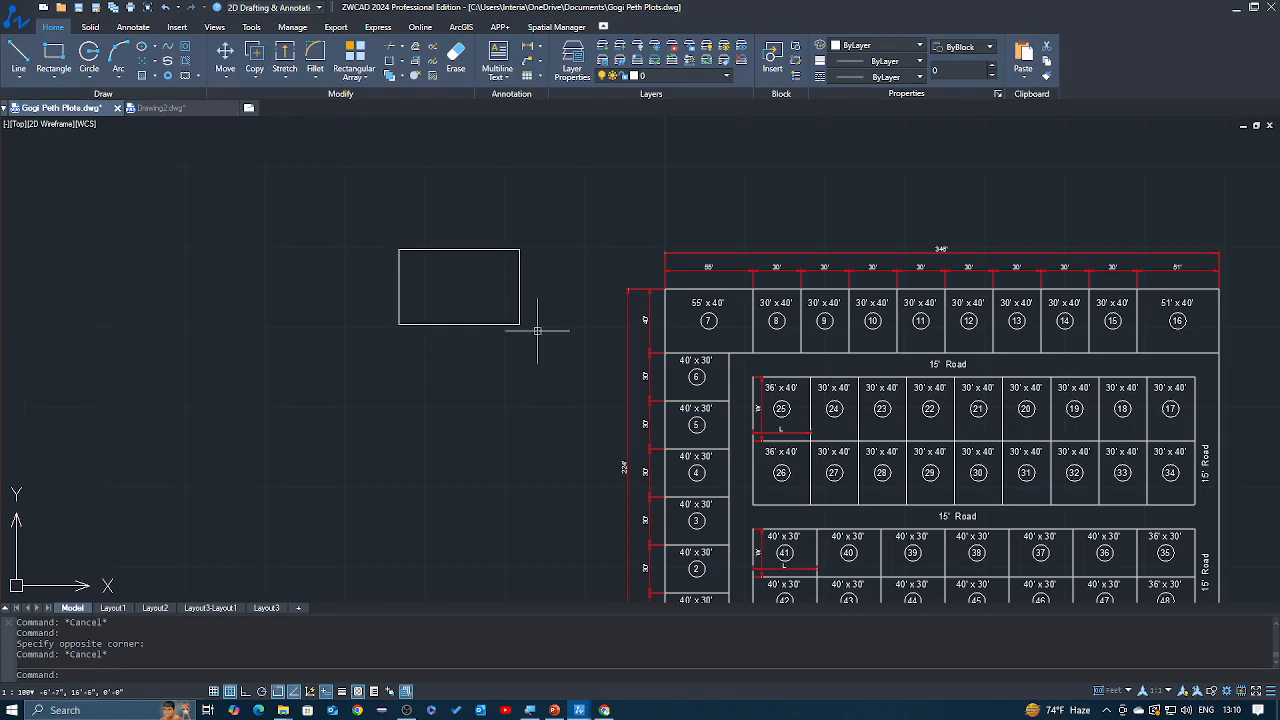
pyautogui.scroll(2, 434, 285)
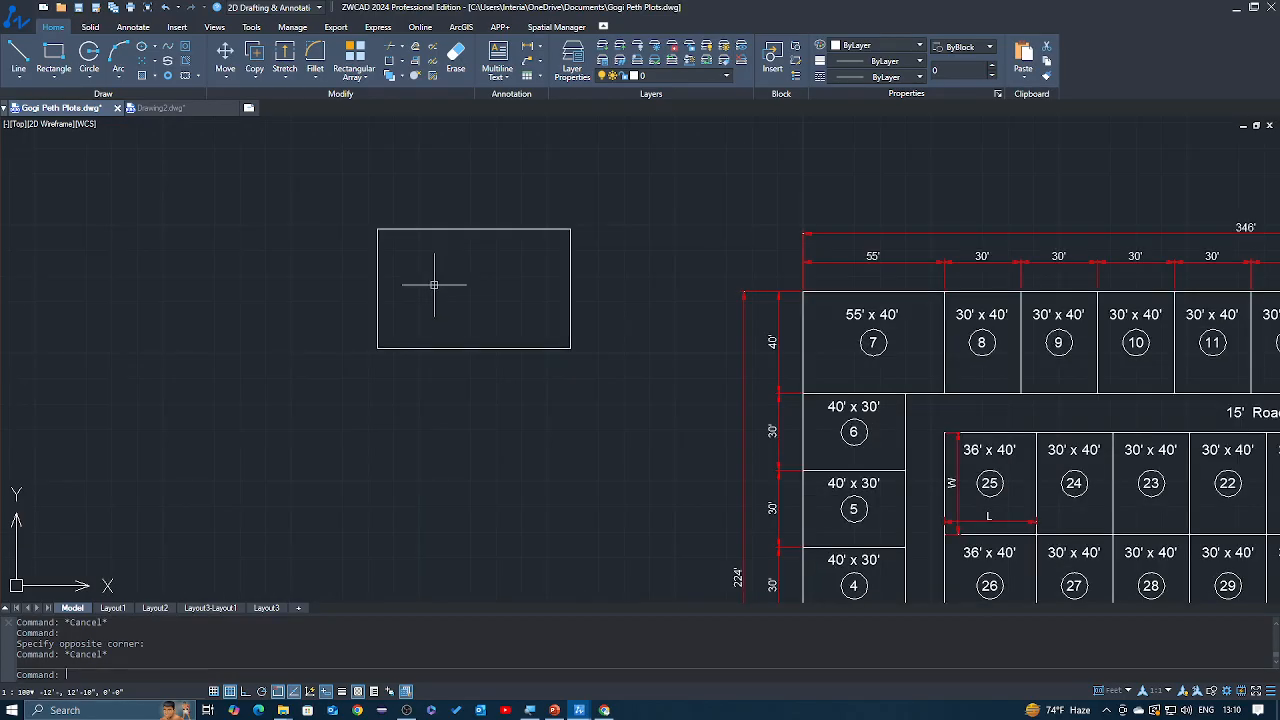
pyautogui.moveTo(434, 285); pyautogui.dragTo(434, 312, button='middle')
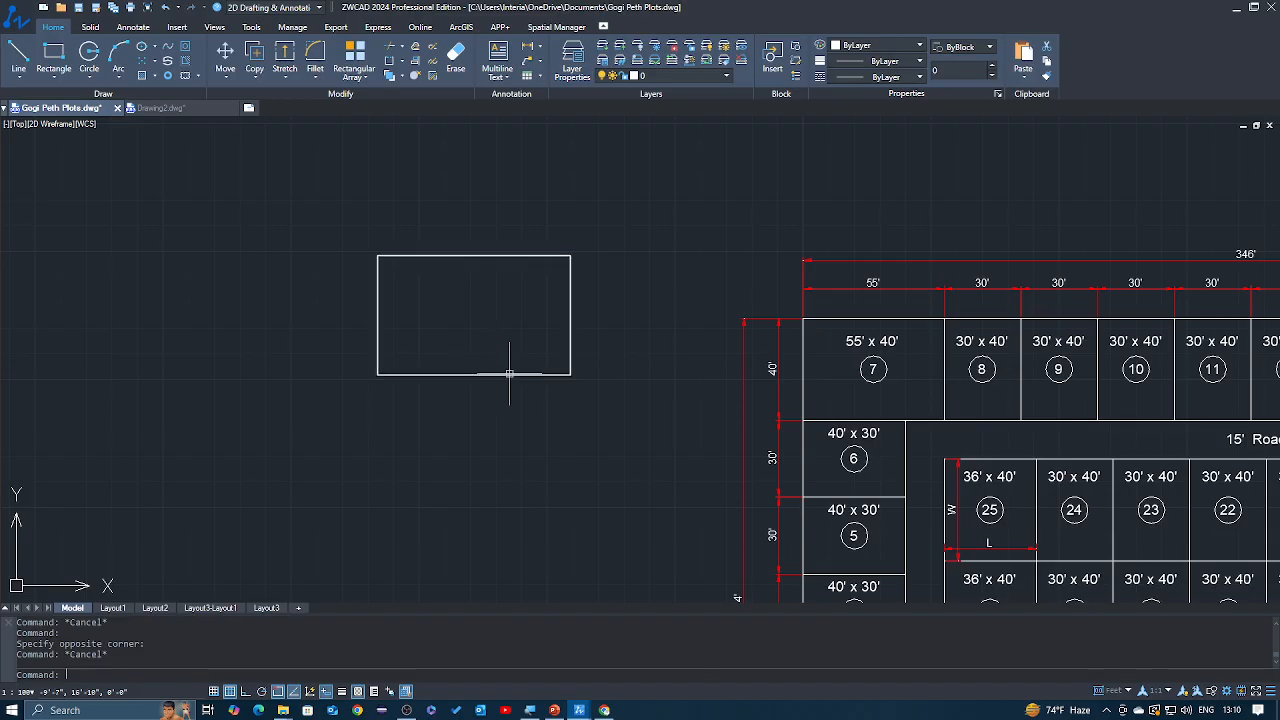
pyautogui.click(571, 468)
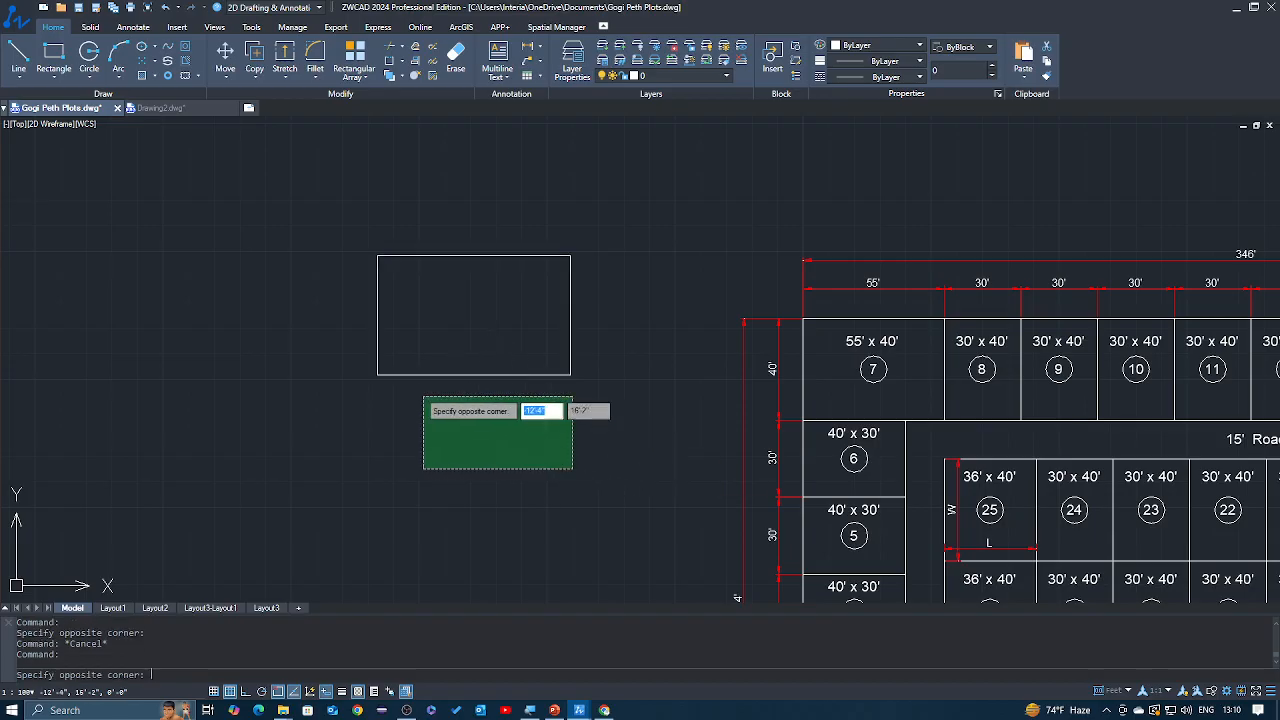
pyautogui.click(421, 396)
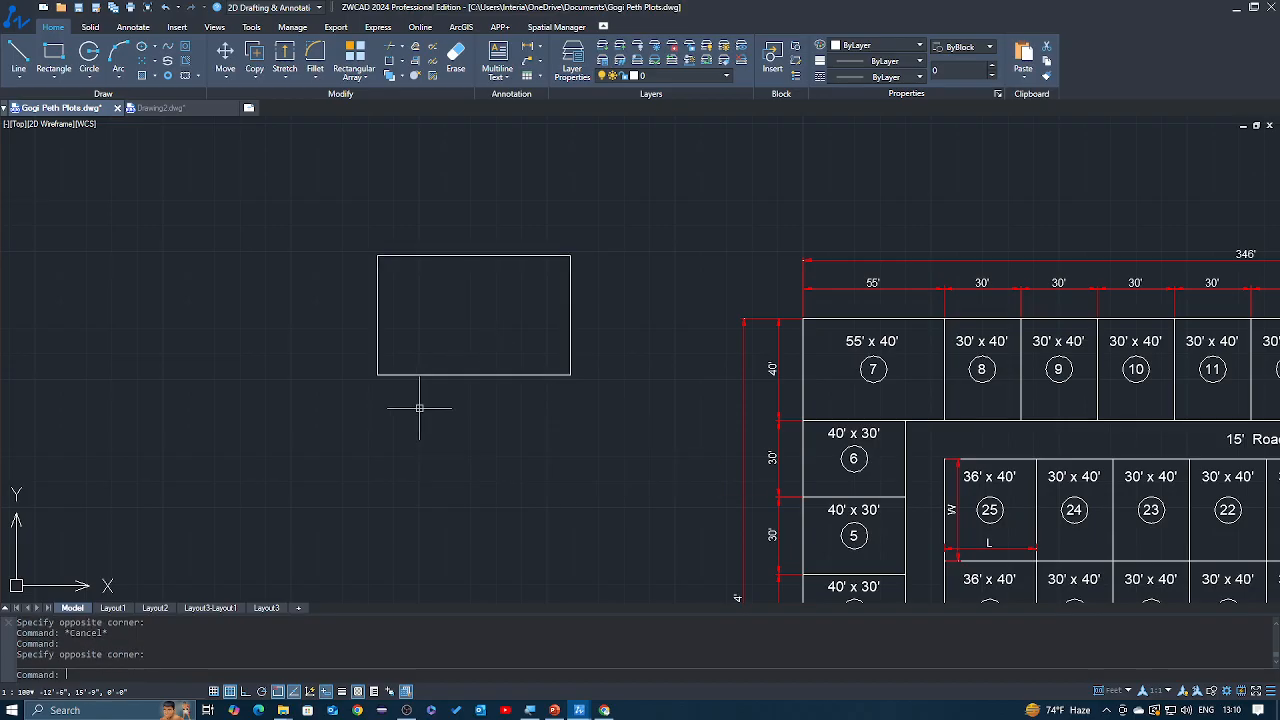
pyautogui.click(416, 402)
pyautogui.click(527, 500)
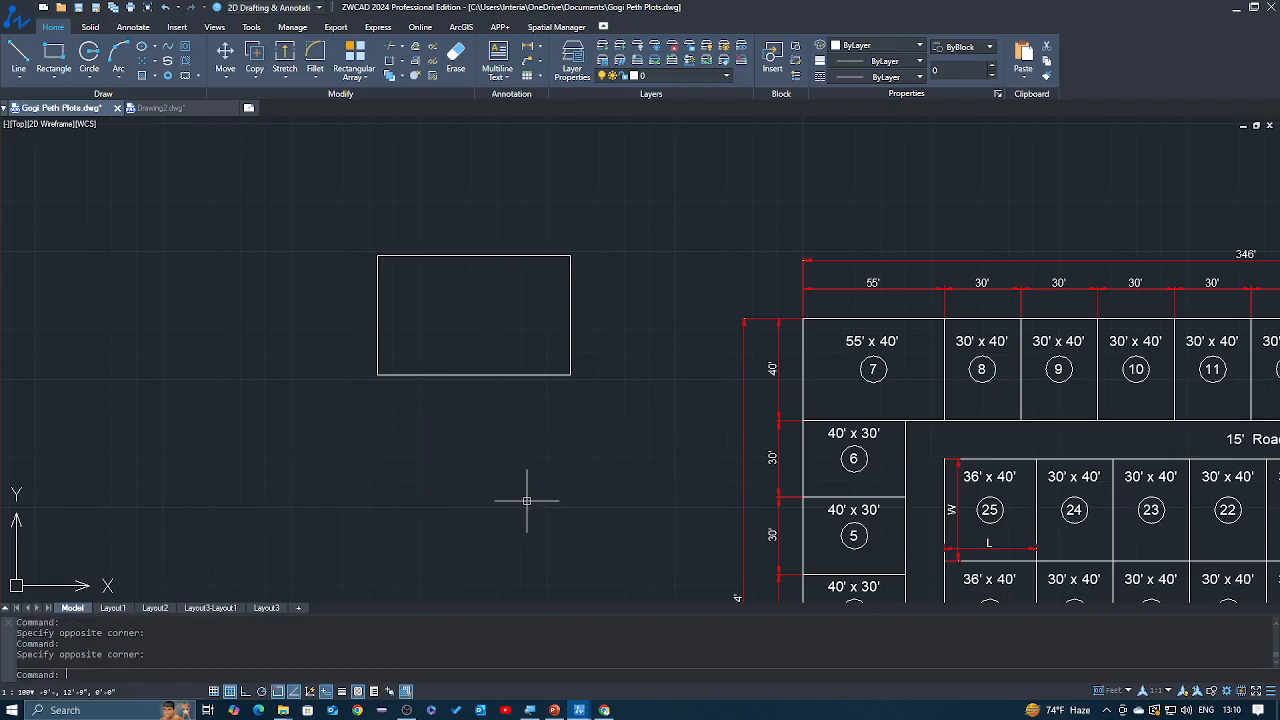
# Select the separate rectangle with a small crossing window over its upper edge, and clear the selection.
pyautogui.moveTo(443, 414); pyautogui.dragTo(483, 462, button='middle')
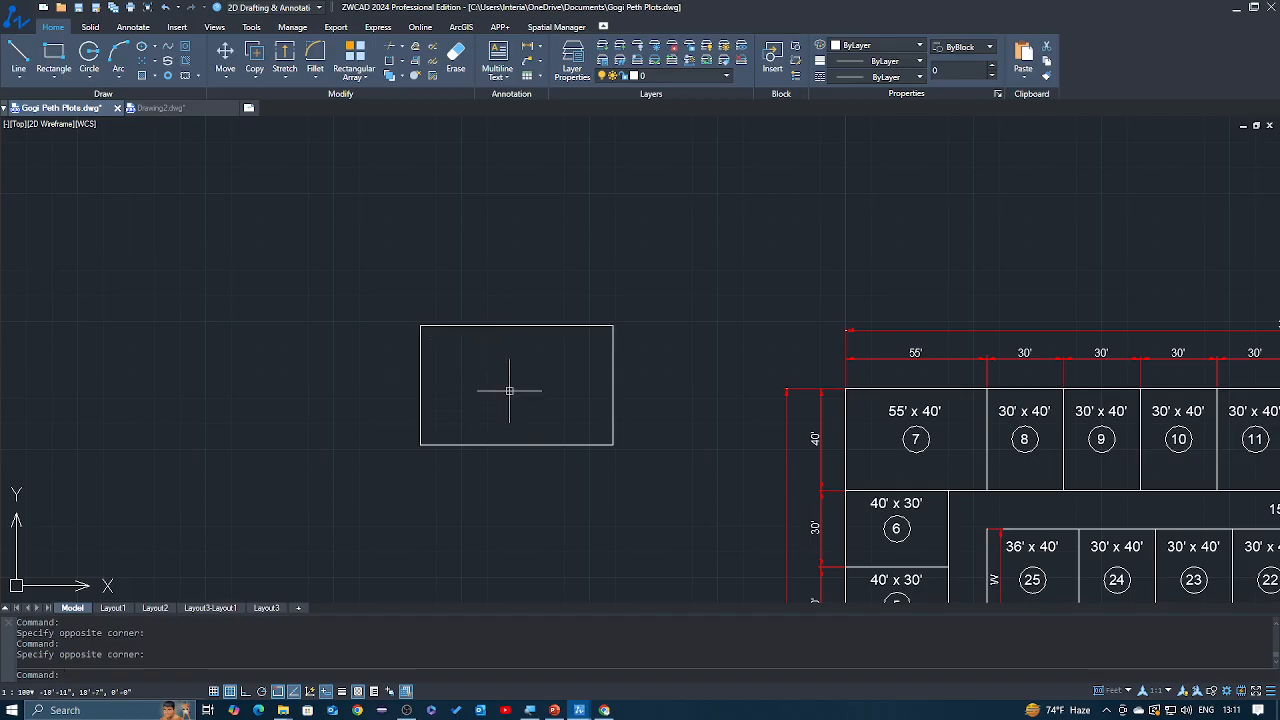
pyautogui.scroll(2, 497, 366)
pyautogui.scroll(-2, 485, 310)
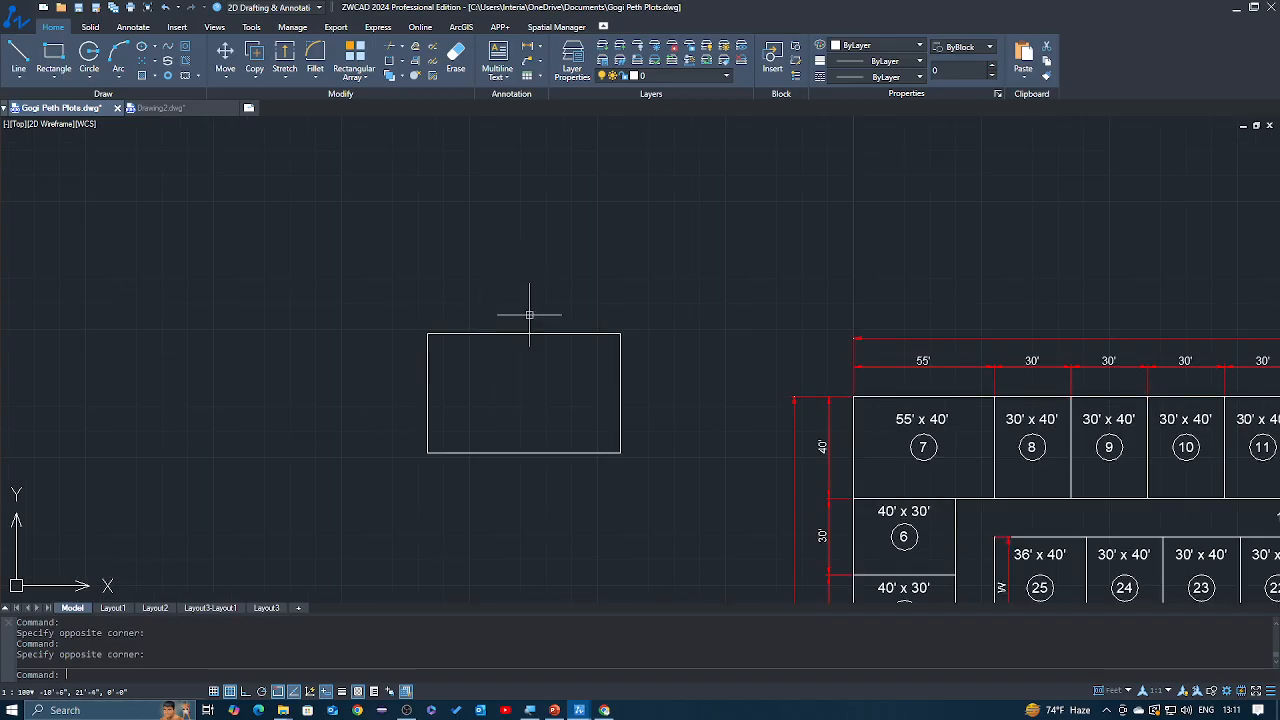
pyautogui.click(530, 314)
pyautogui.click(515, 356)
pyautogui.press('Escape')
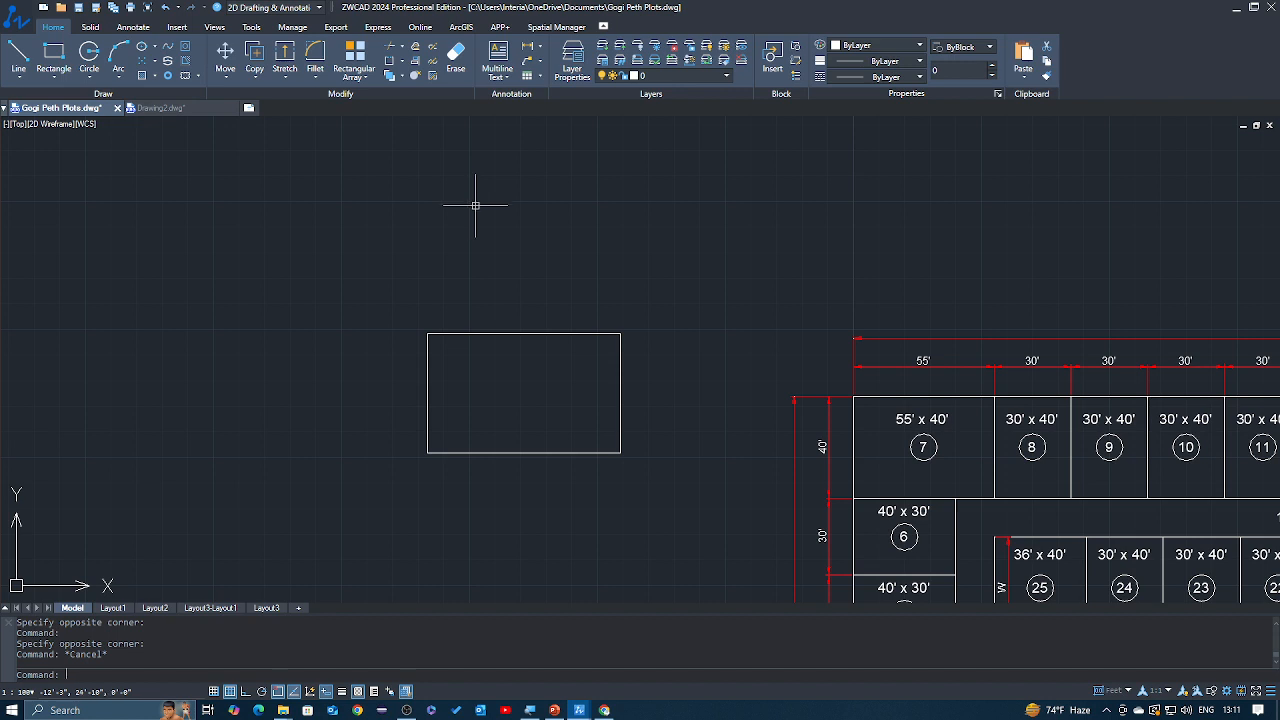
# Draw a closed rectangular outline about 6'-5" wide from four separate lines above the existing rectangle, with Ortho on.
pyautogui.write('L')
pyautogui.press('Return')
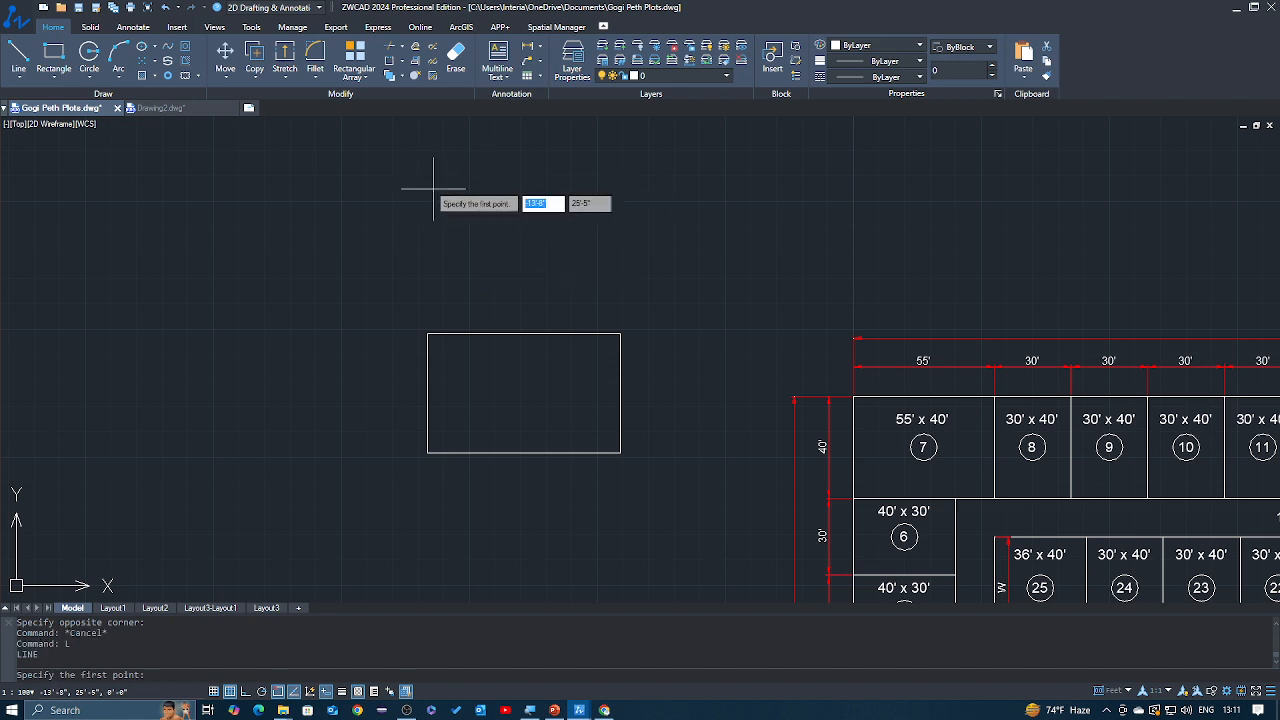
pyautogui.click(433, 187)
pyautogui.press('F8')
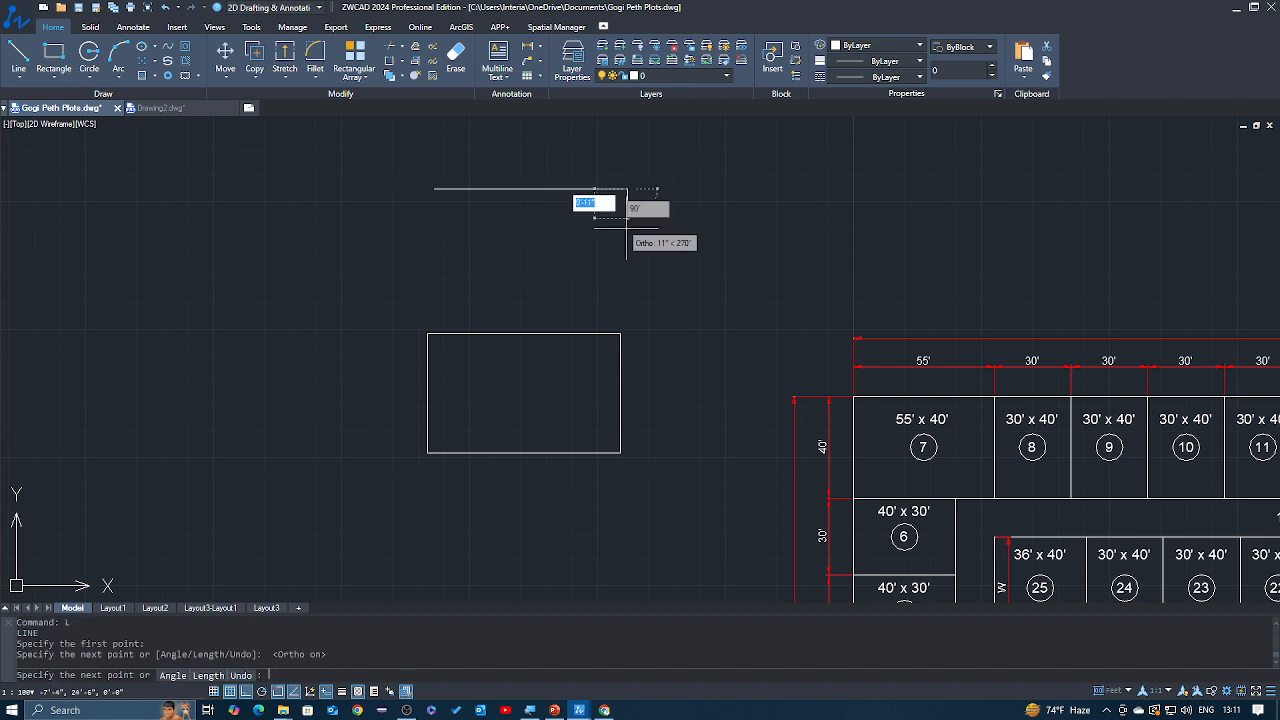
pyautogui.click(627, 188)
pyautogui.click(627, 277)
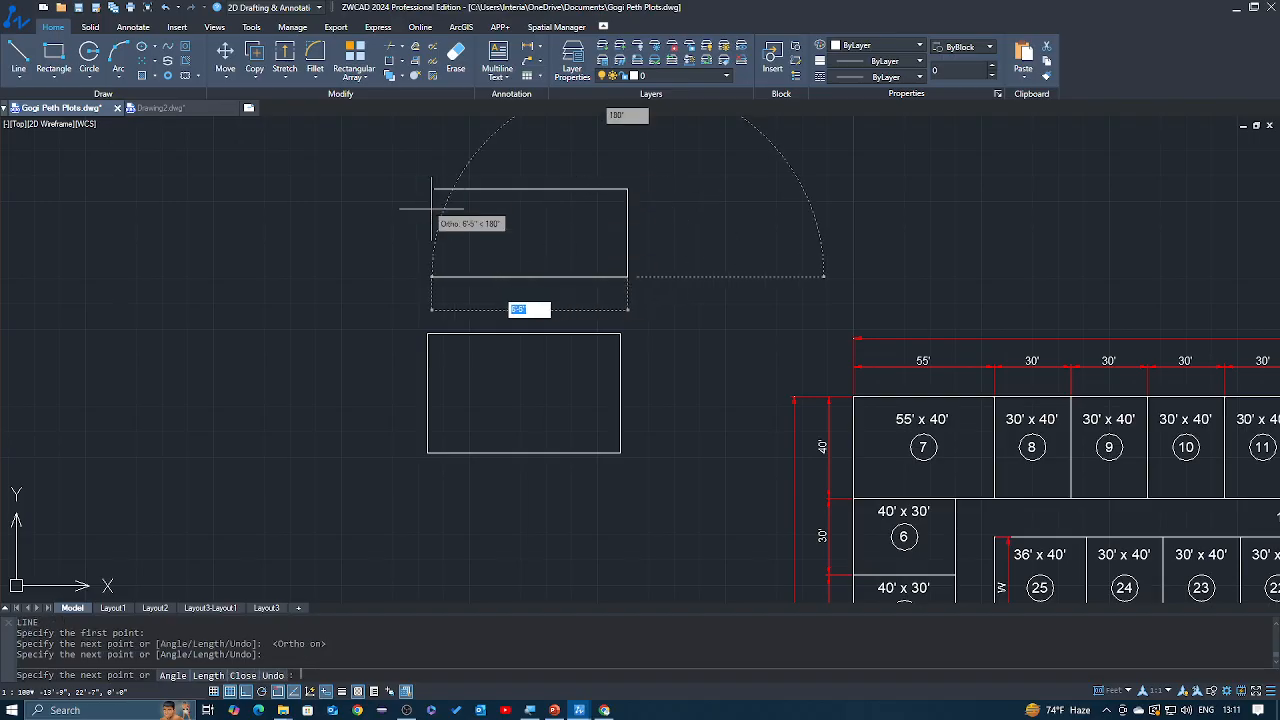
pyautogui.click(433, 275)
pyautogui.click(434, 189)
pyautogui.press('Return')
# Select the lower rectangle by picking its upper edge, and clear the selection.
pyautogui.moveTo(482, 236)
pyautogui.mouseDown(button='middle')
pyautogui.moveTo(486, 257)
pyautogui.moveTo(464, 272)
pyautogui.mouseUp(button='middle')
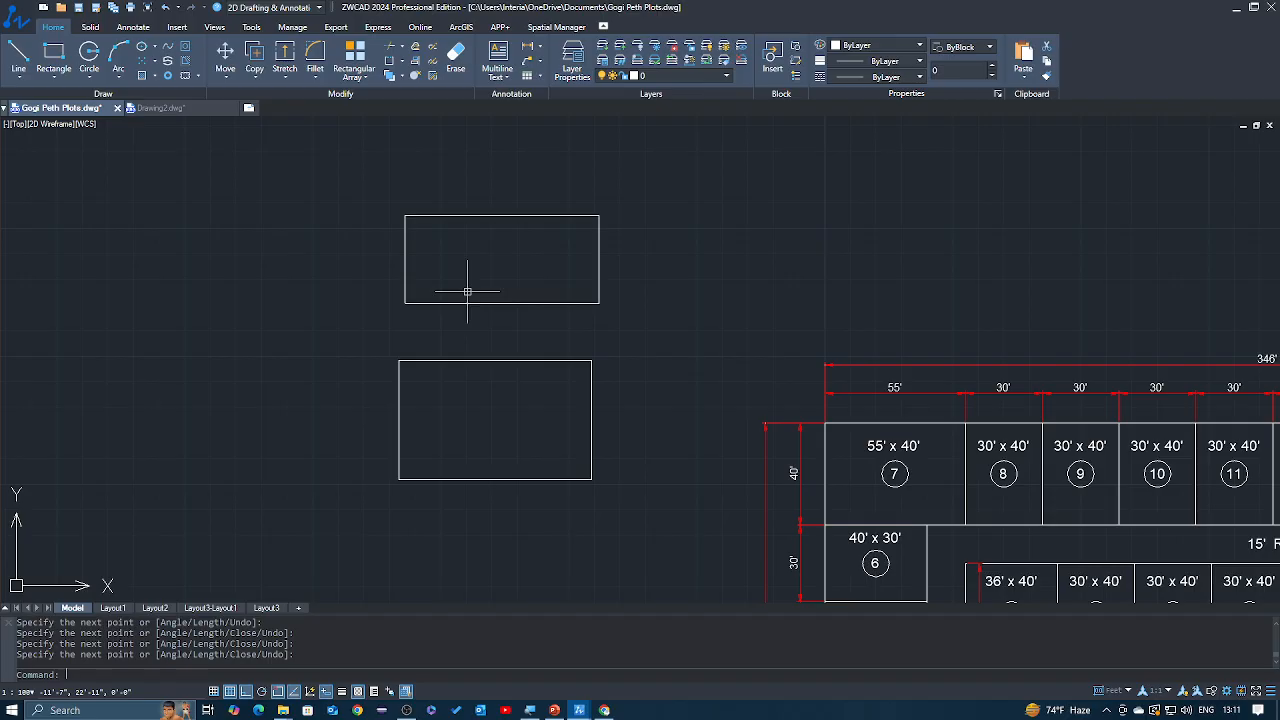
pyautogui.click(487, 360)
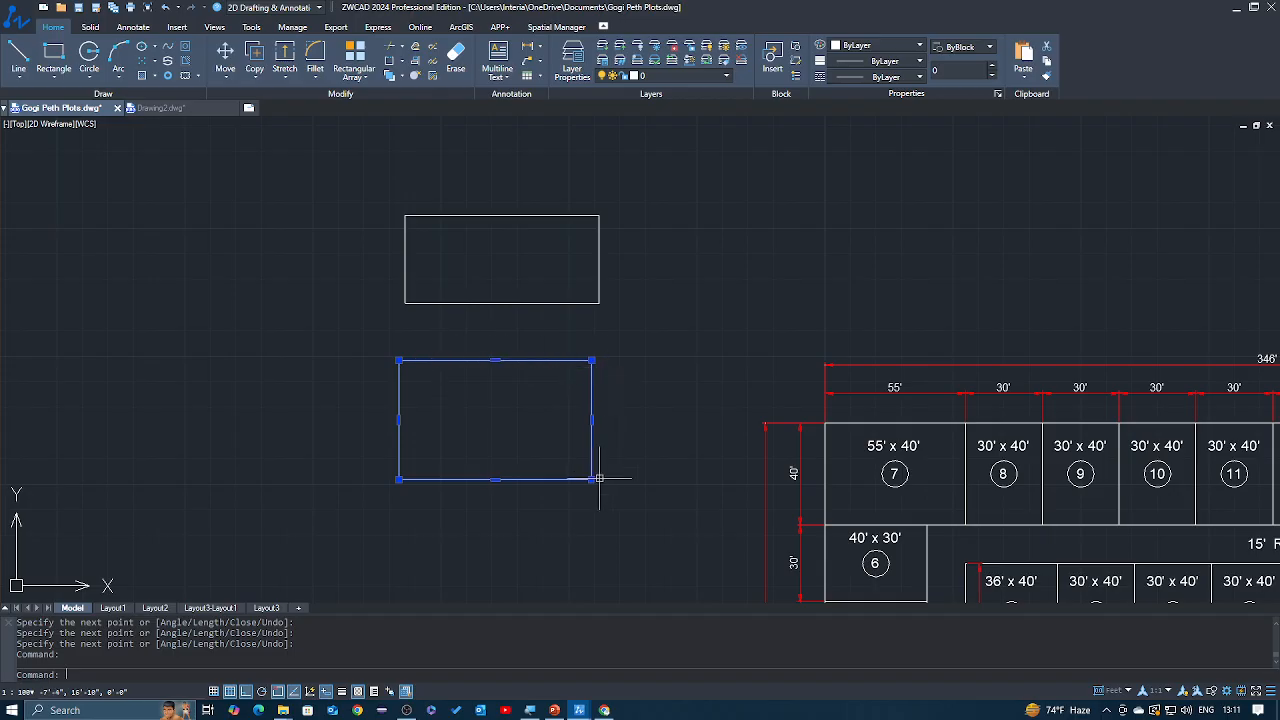
pyautogui.press('Escape')
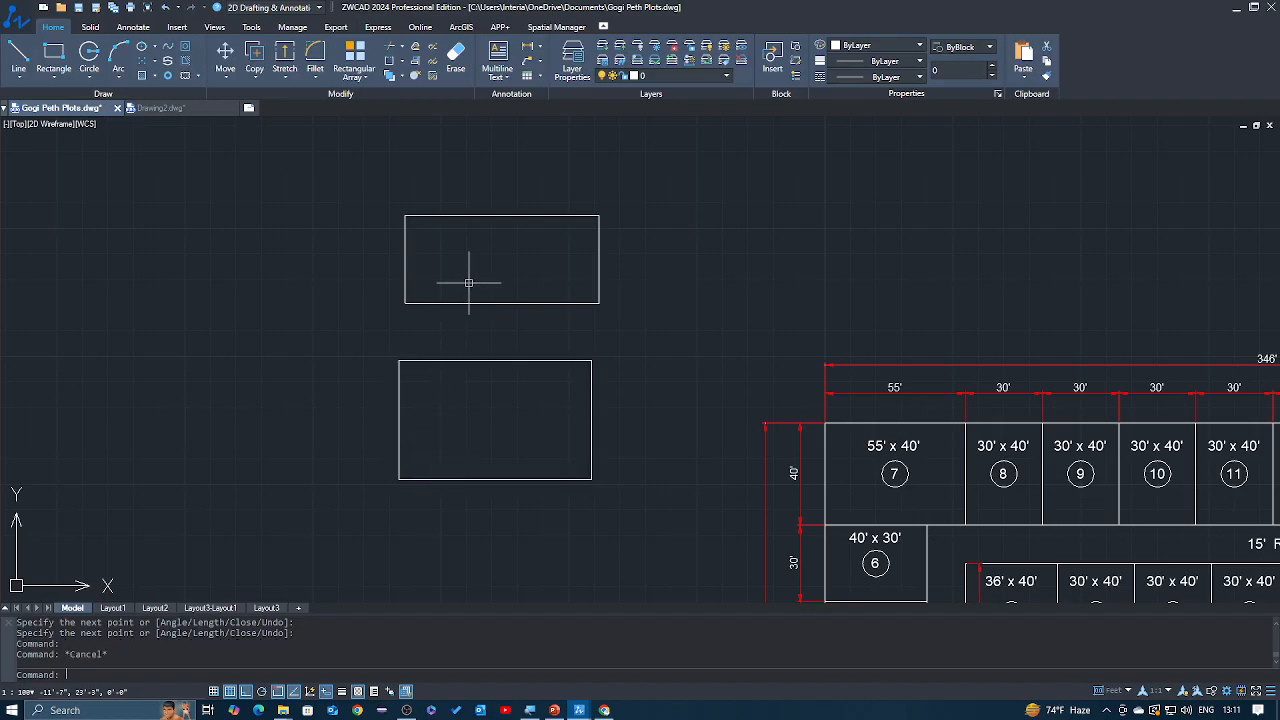
# Select the four lines of the upper outline one by one, and clear the selection.
pyautogui.click(495, 216)
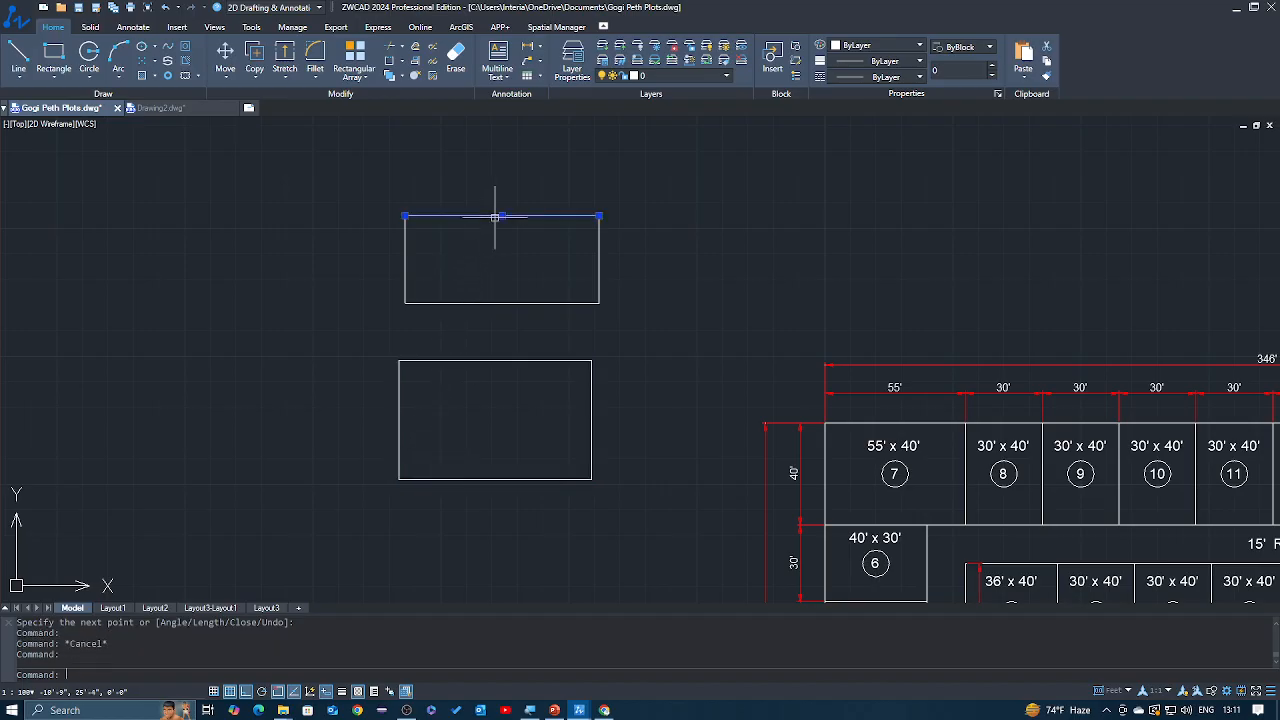
pyautogui.click(599, 268)
pyautogui.click(571, 303)
pyautogui.click(405, 280)
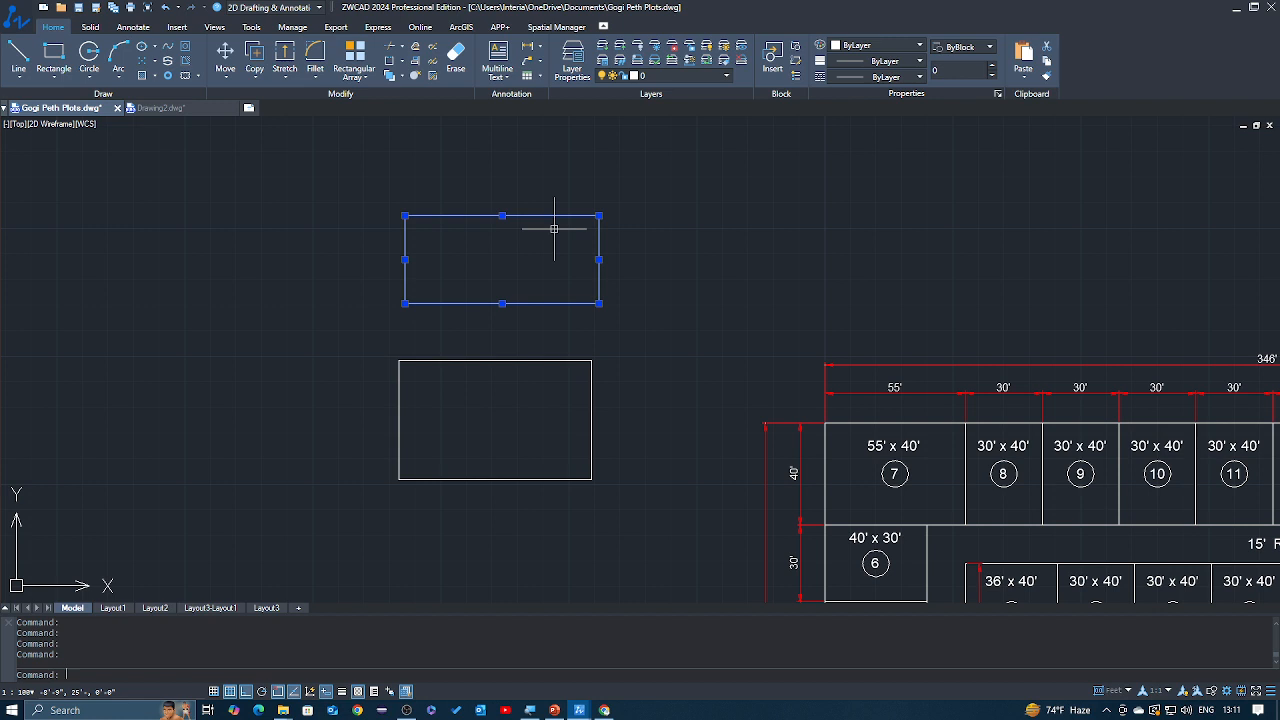
pyautogui.press('Escape')
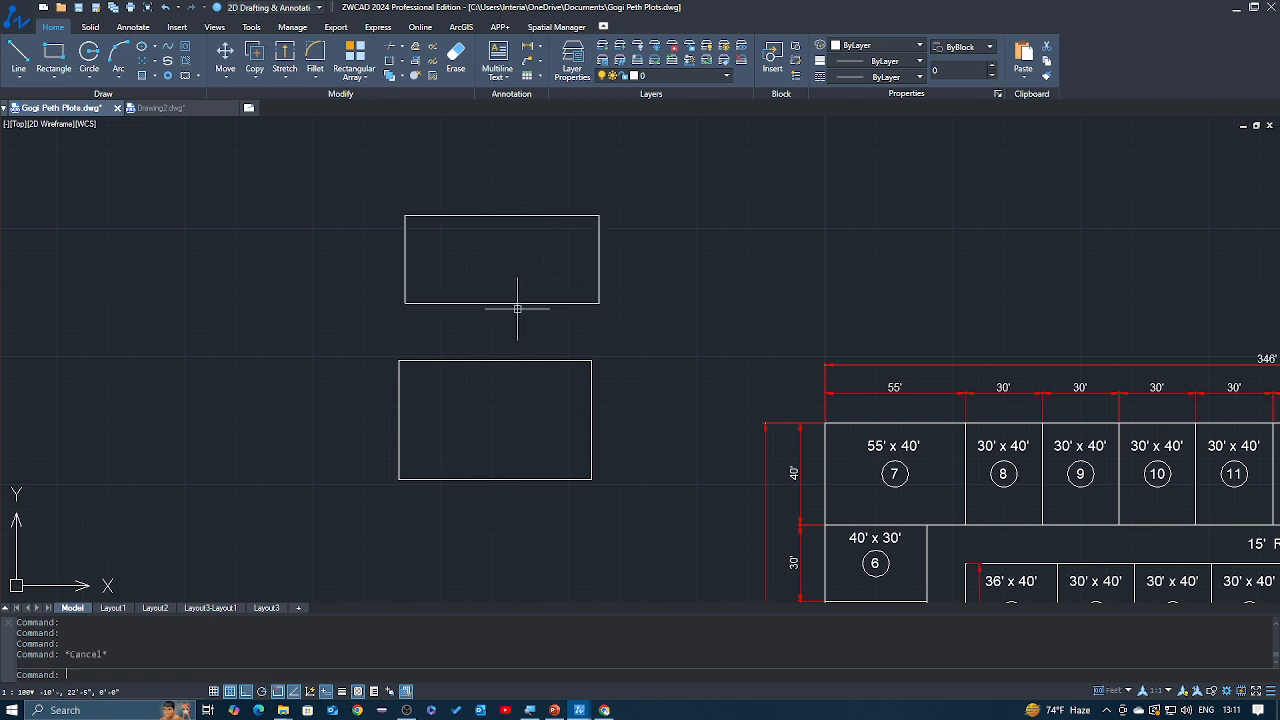
# Preview a crossing window around the upper outline and an enclosing window over its left part, releasing both without selecting anything.
pyautogui.click(635, 325)
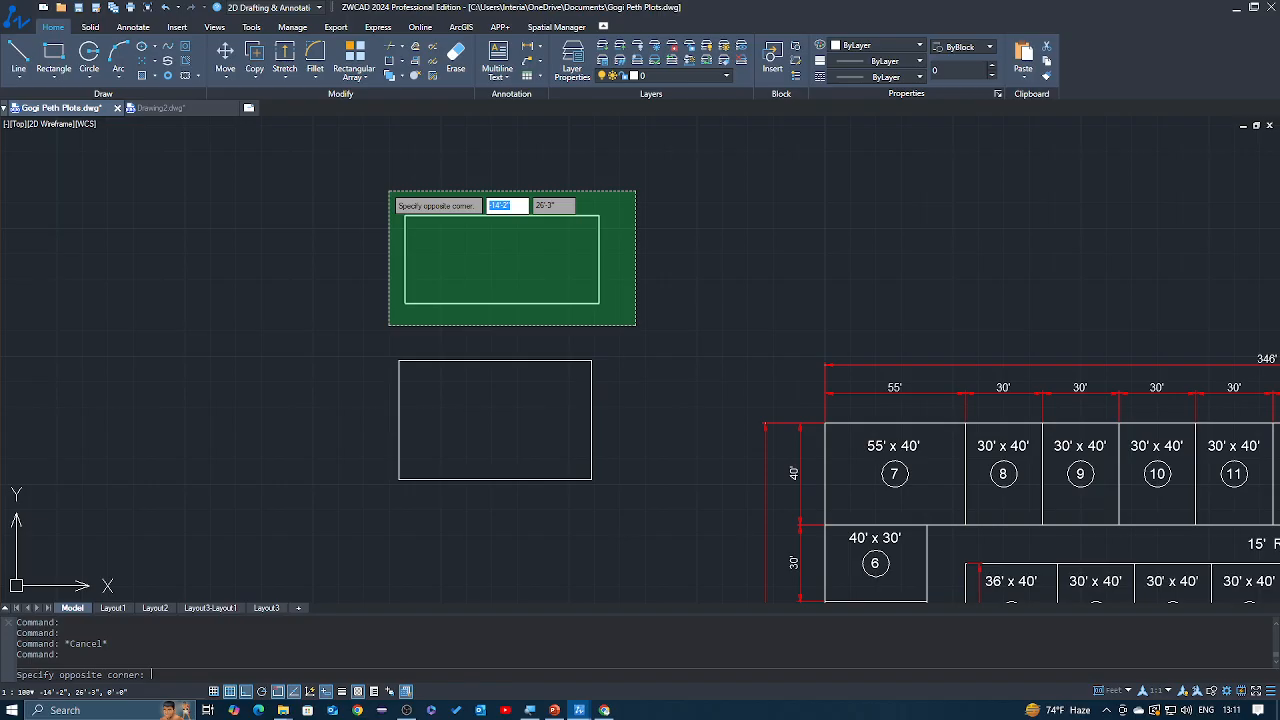
pyautogui.click(666, 297)
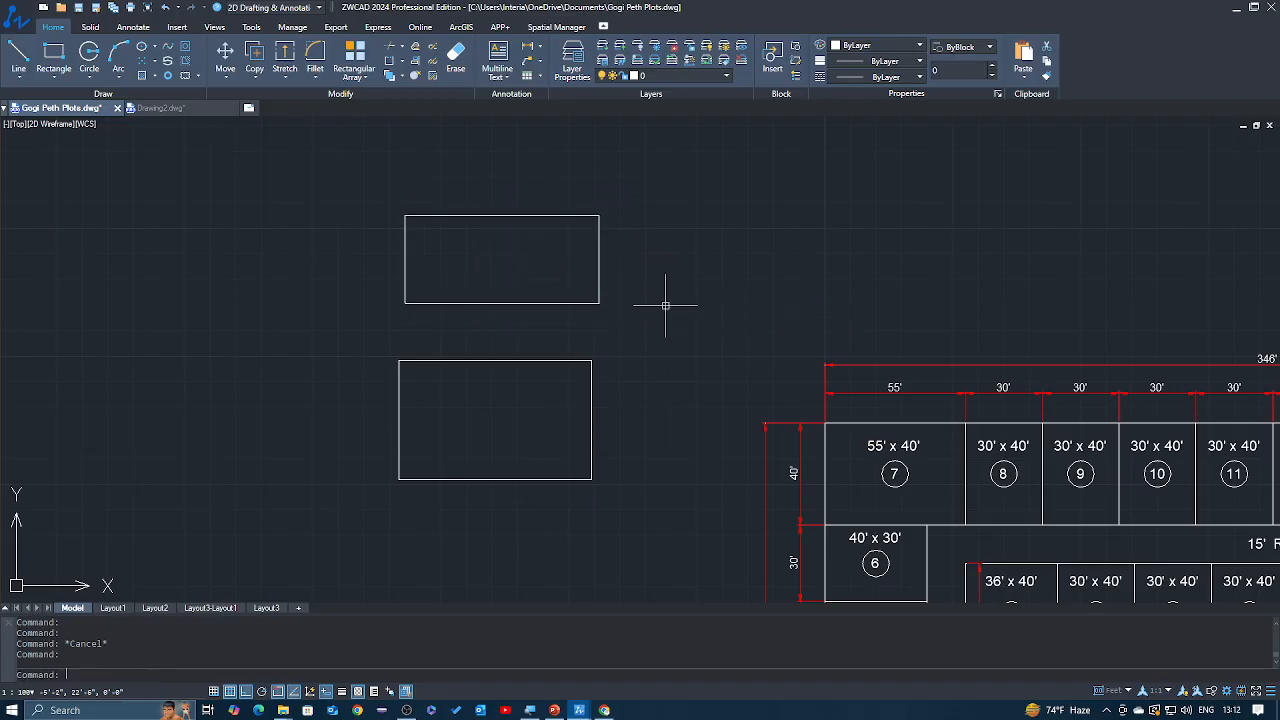
pyautogui.click(353, 180)
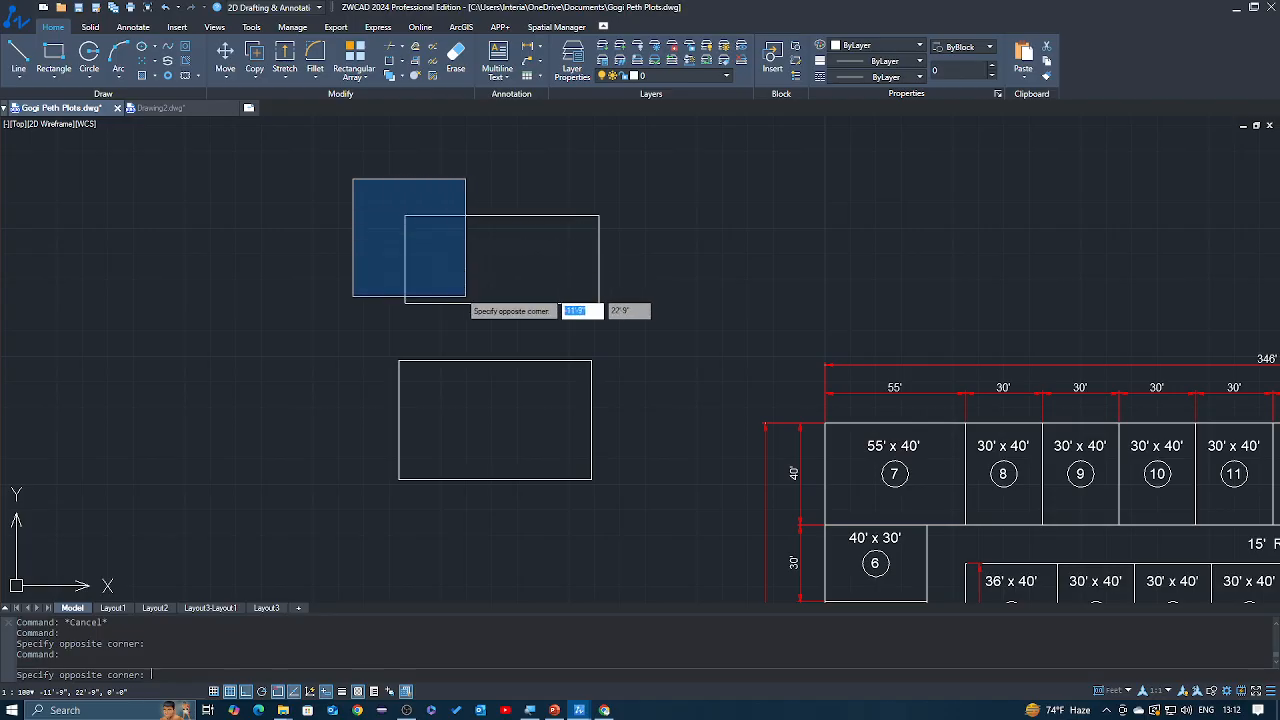
pyautogui.click(362, 196)
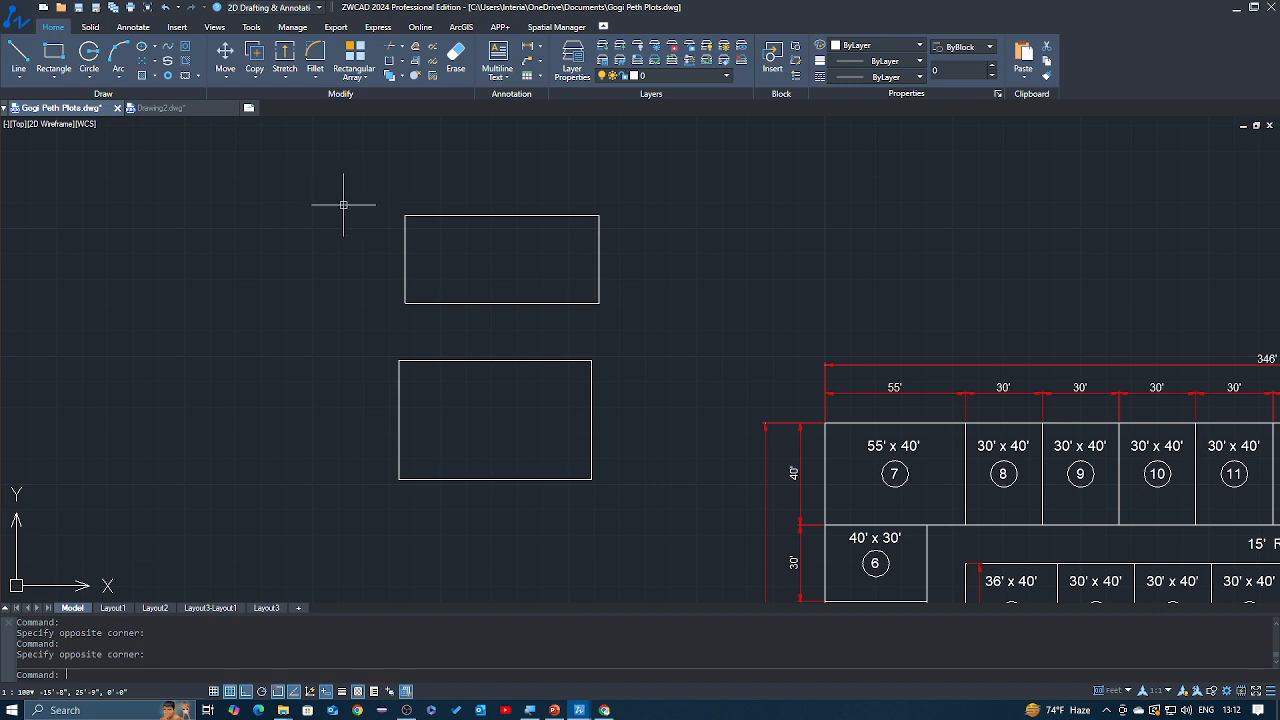
# Draw enclosing windows in the empty areas on both sides of the upper outline and a crossing window to its right.
pyautogui.click(274, 206)
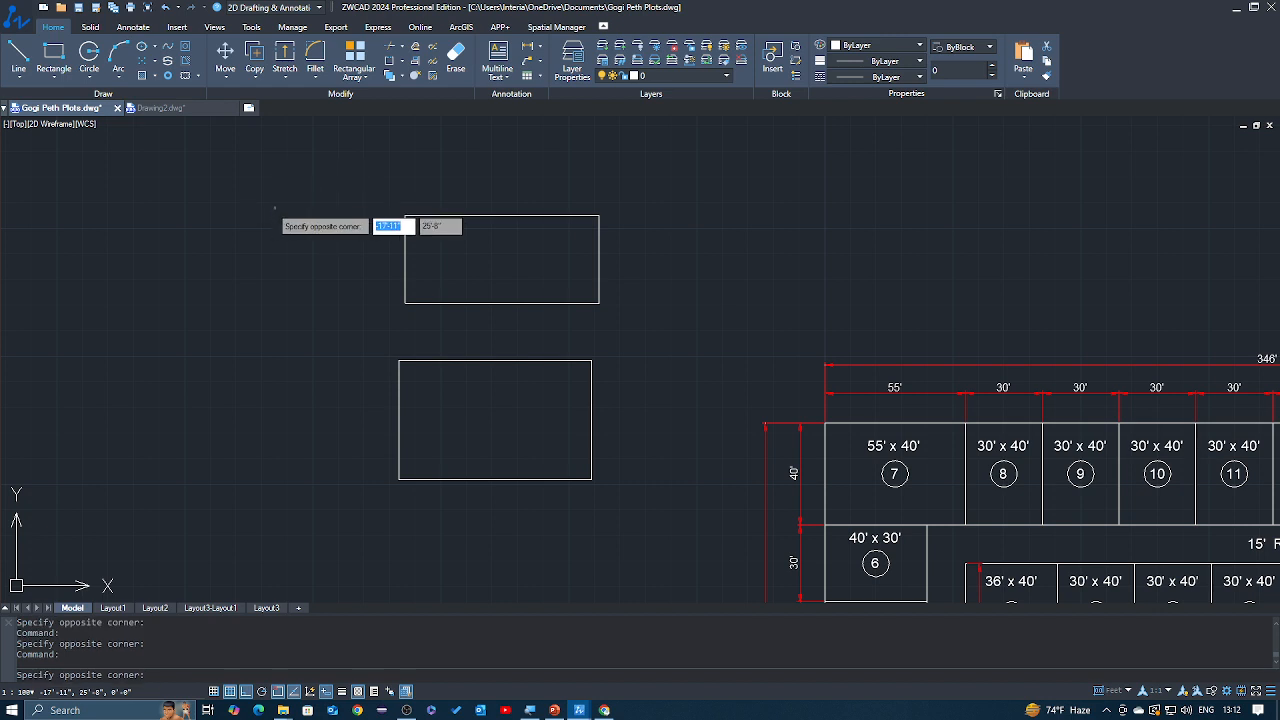
pyautogui.click(346, 278)
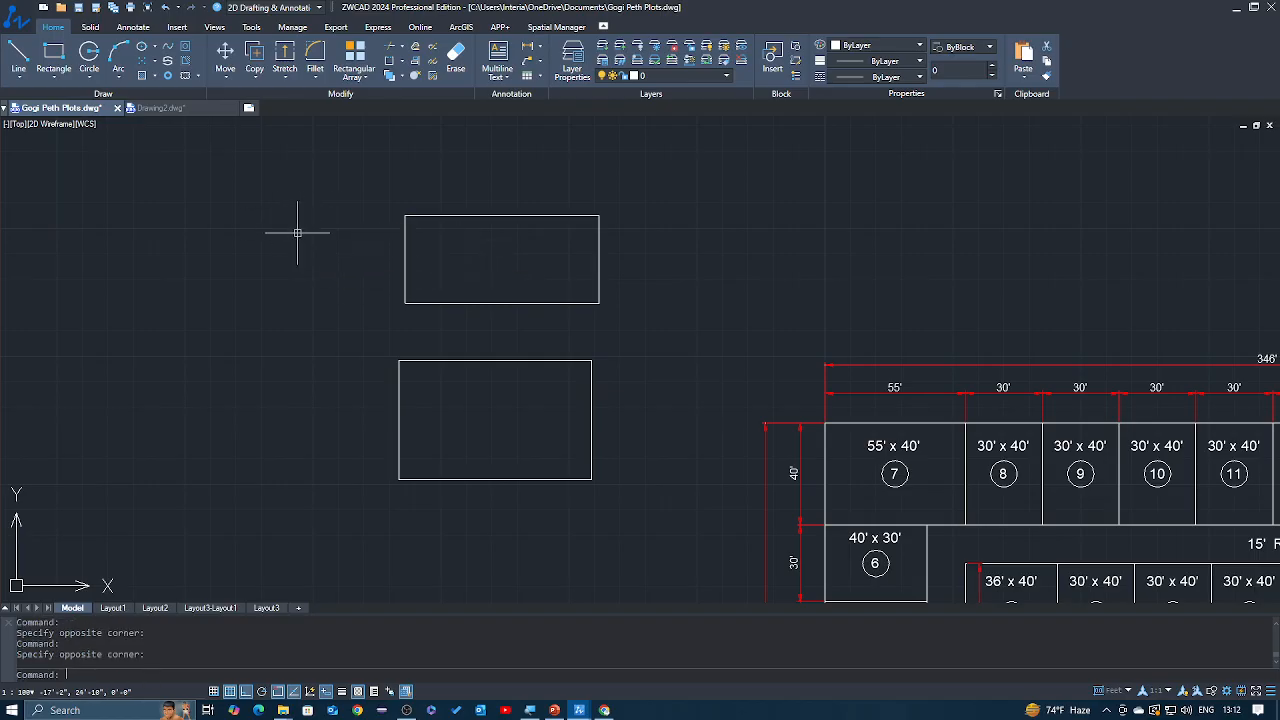
pyautogui.click(698, 212)
pyautogui.click(860, 318)
pyautogui.click(671, 221)
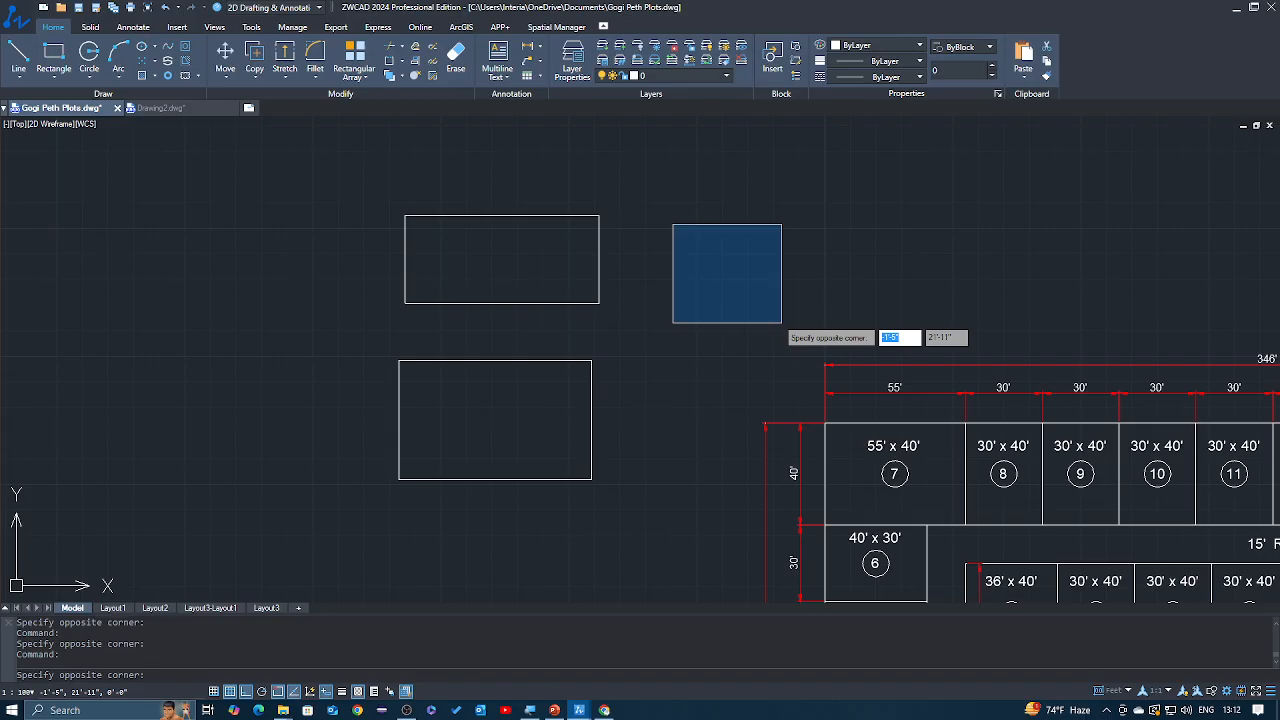
pyautogui.click(782, 323)
pyautogui.click(774, 318)
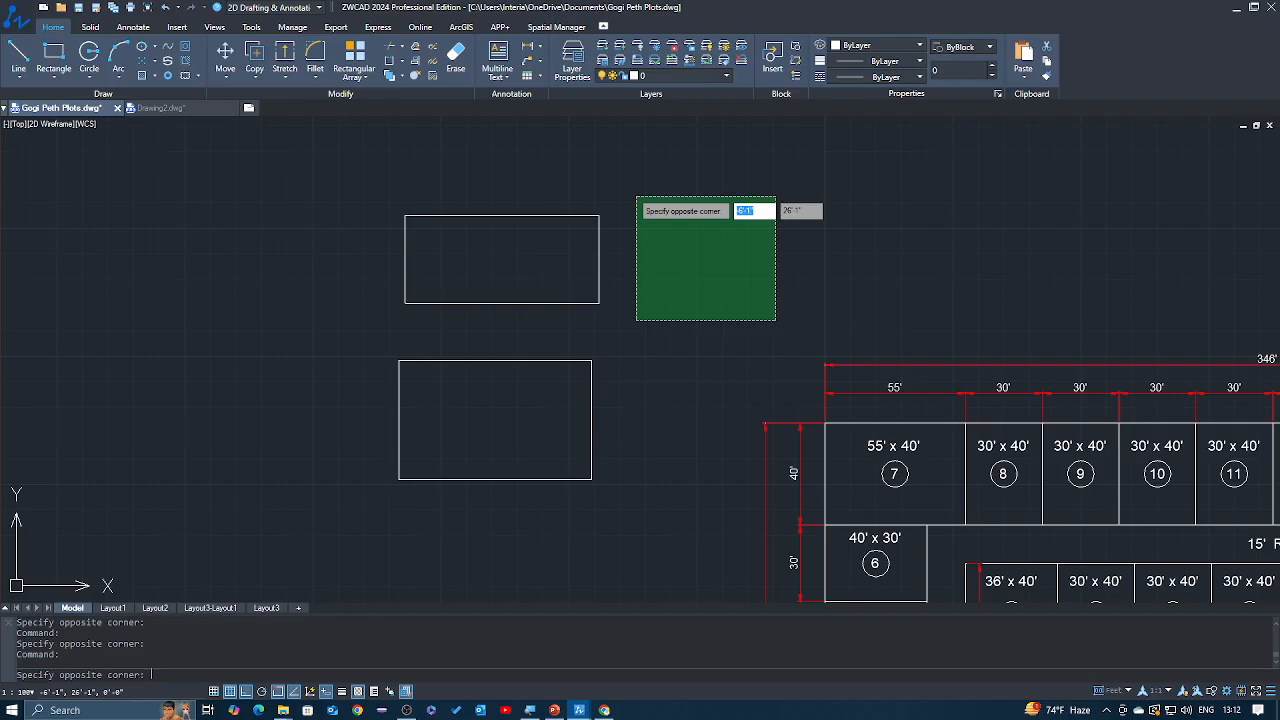
pyautogui.click(636, 197)
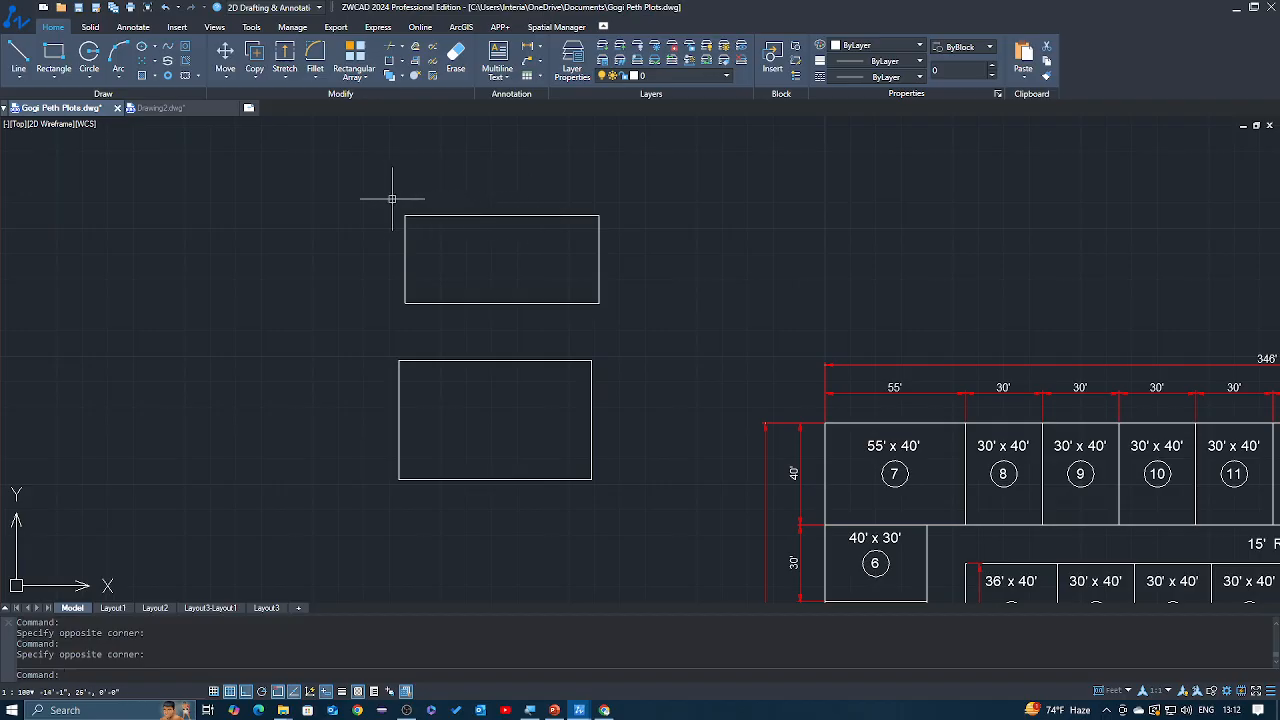
# Select the upper outline's left line with an enclosing window, clear it, and preview an enclosing window around the whole outline.
pyautogui.click(353, 189)
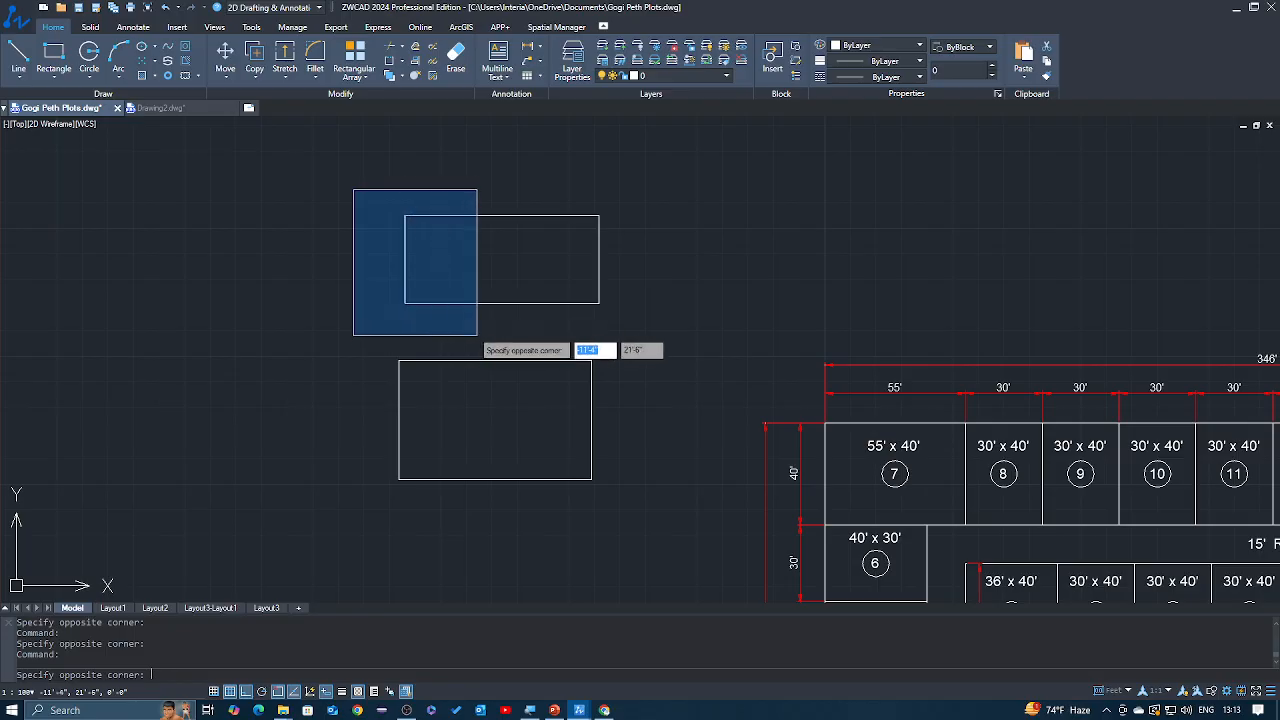
pyautogui.click(477, 335)
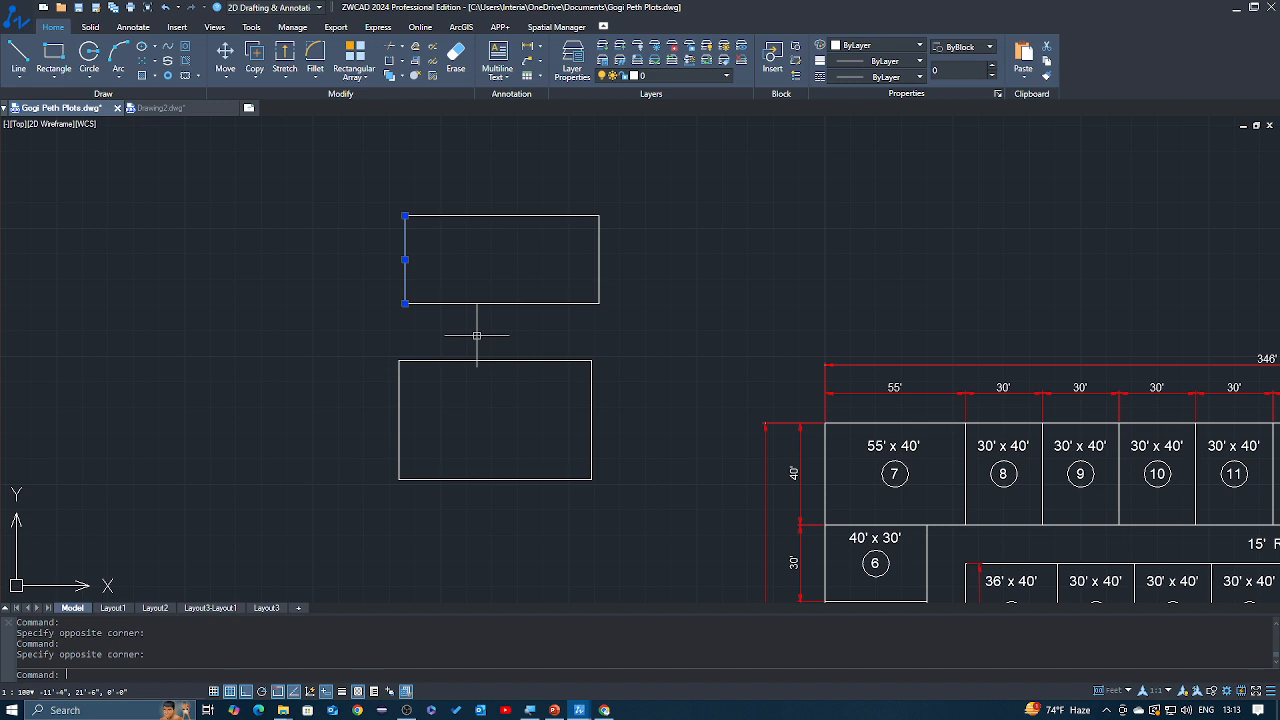
pyautogui.press('Escape')
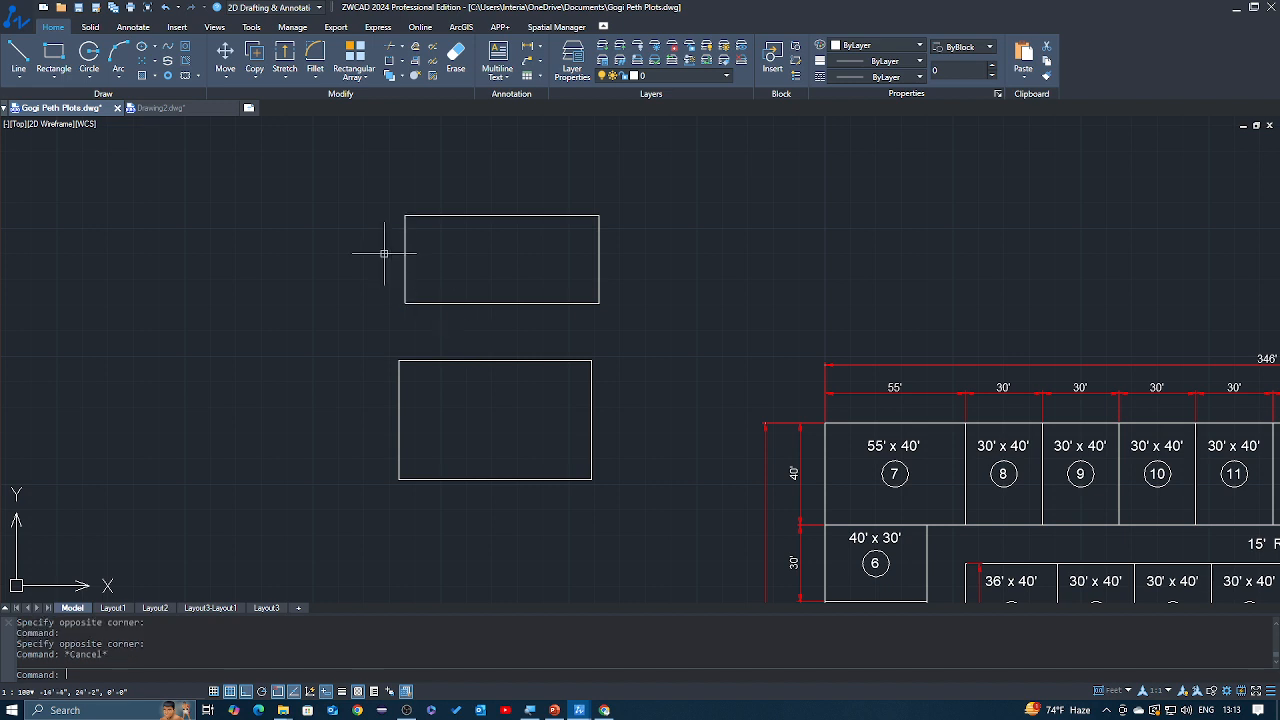
pyautogui.click(374, 187)
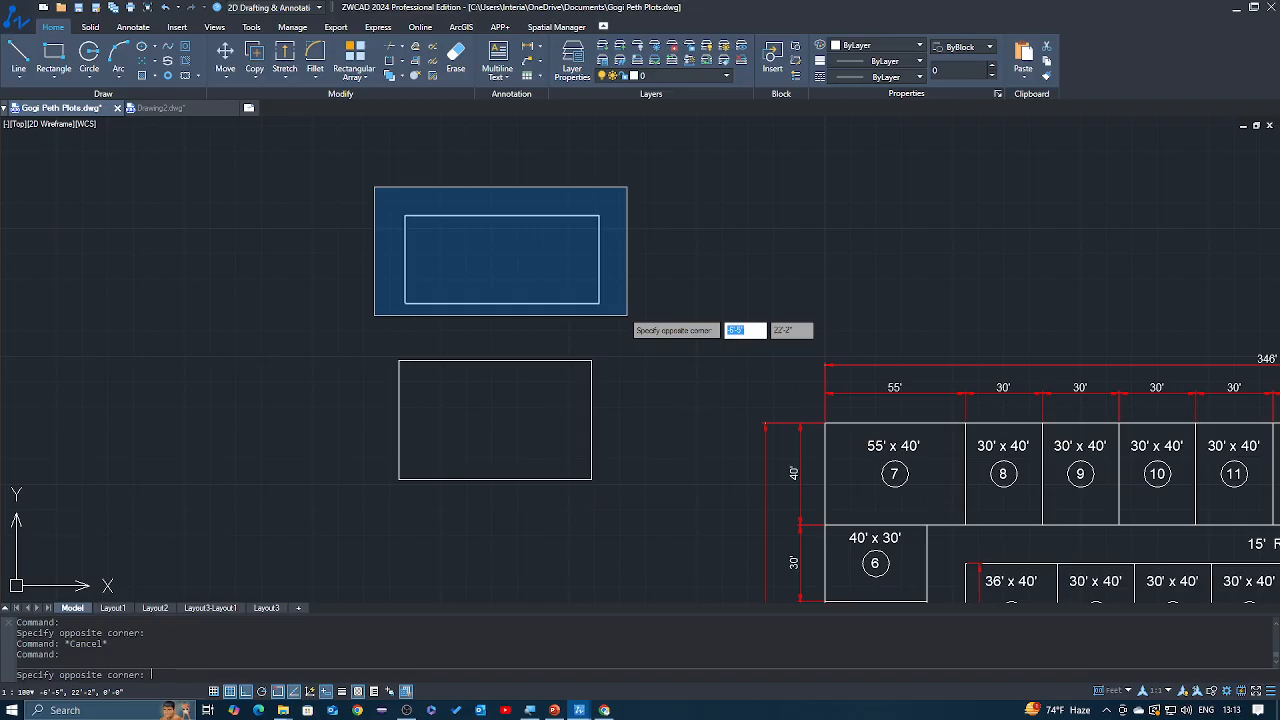
pyautogui.click(405, 189)
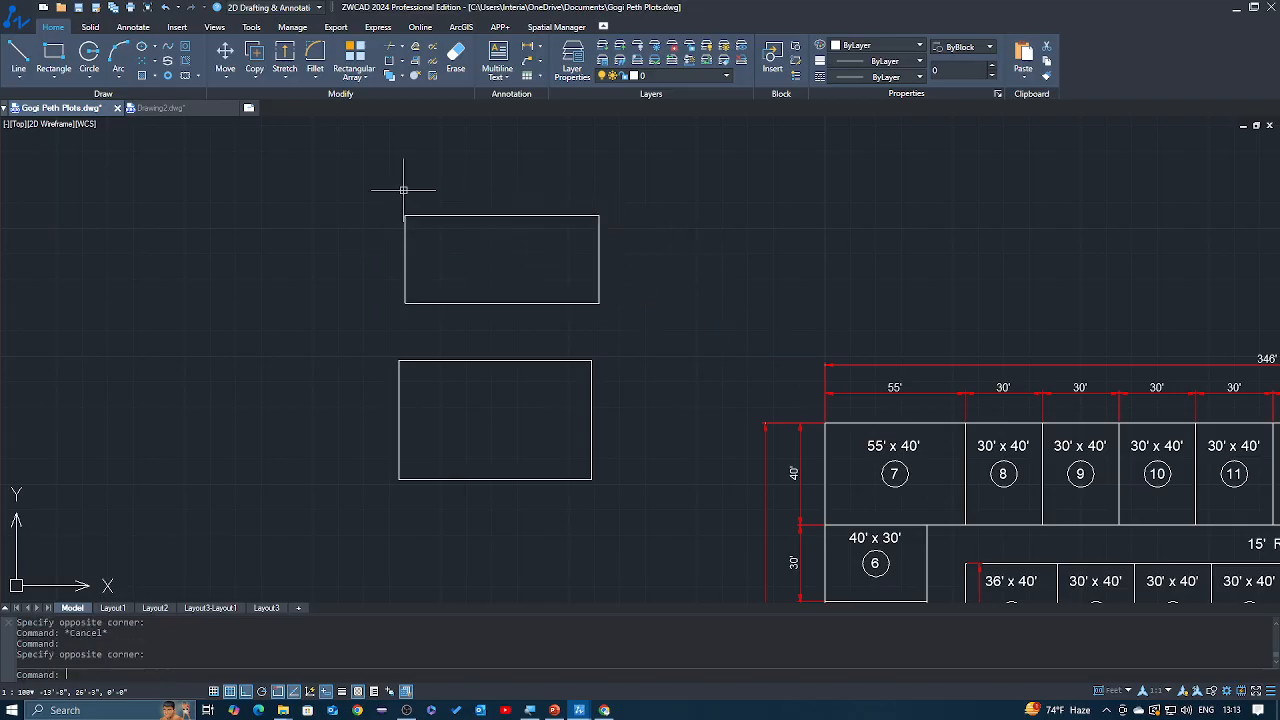
# Preview enclosing windows over only the left parts of the lower rectangle and the upper outline to compare what each would select.
pyautogui.moveTo(385, 462); pyautogui.dragTo(403, 400, button='middle')
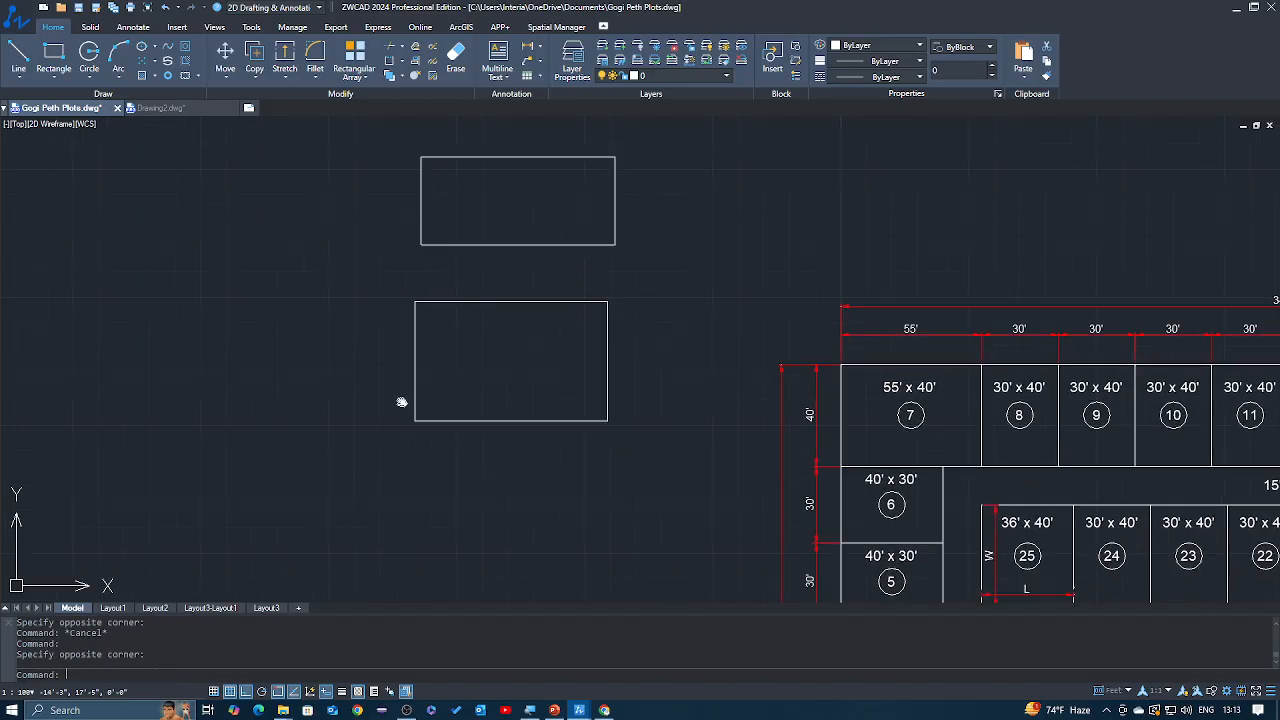
pyautogui.click(387, 266)
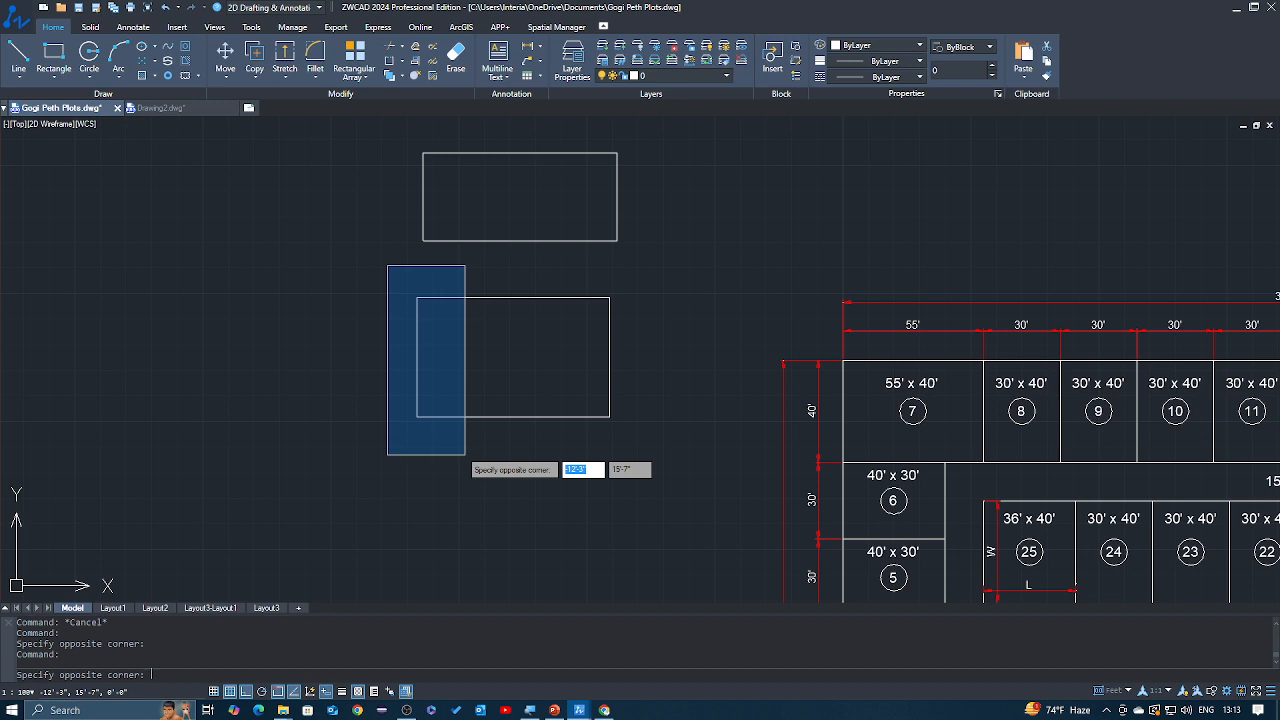
pyautogui.scroll(2, 440, 477)
pyautogui.moveTo(461, 426); pyautogui.dragTo(477, 560, button='middle')
pyautogui.scroll(-2, 477, 560)
pyautogui.click(468, 453)
pyautogui.click(432, 230)
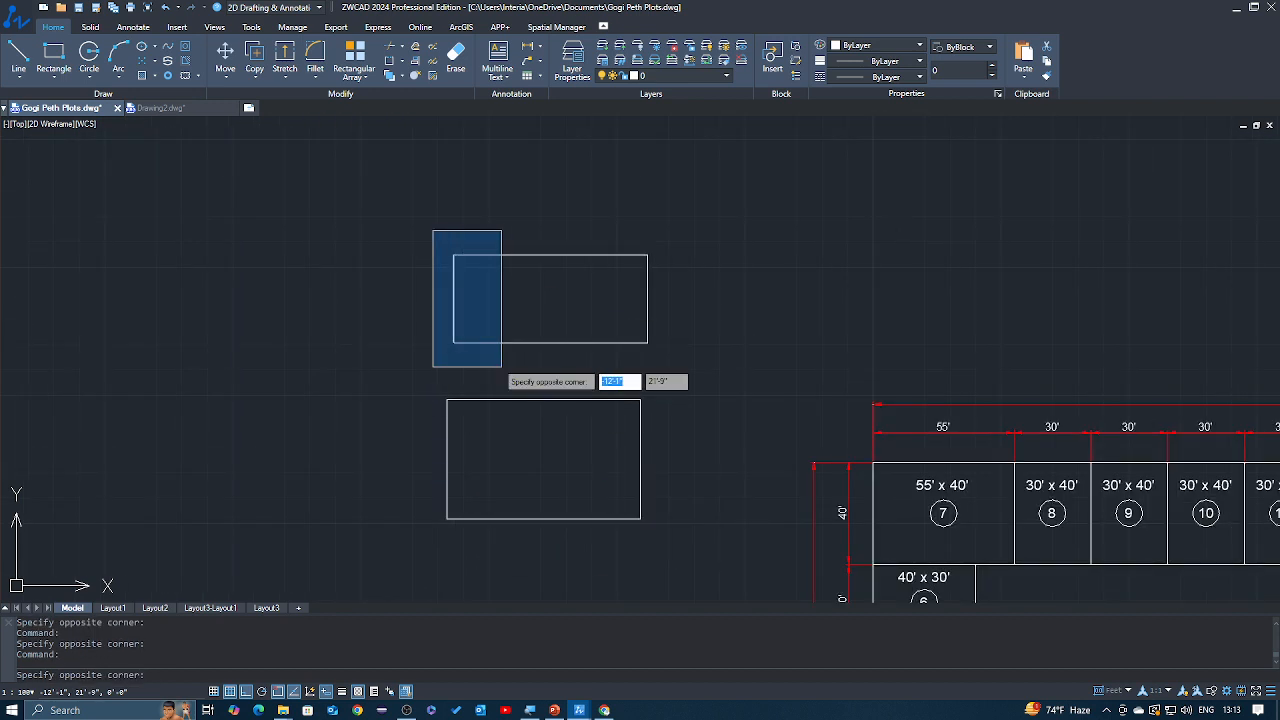
pyautogui.scroll(2, 489, 368)
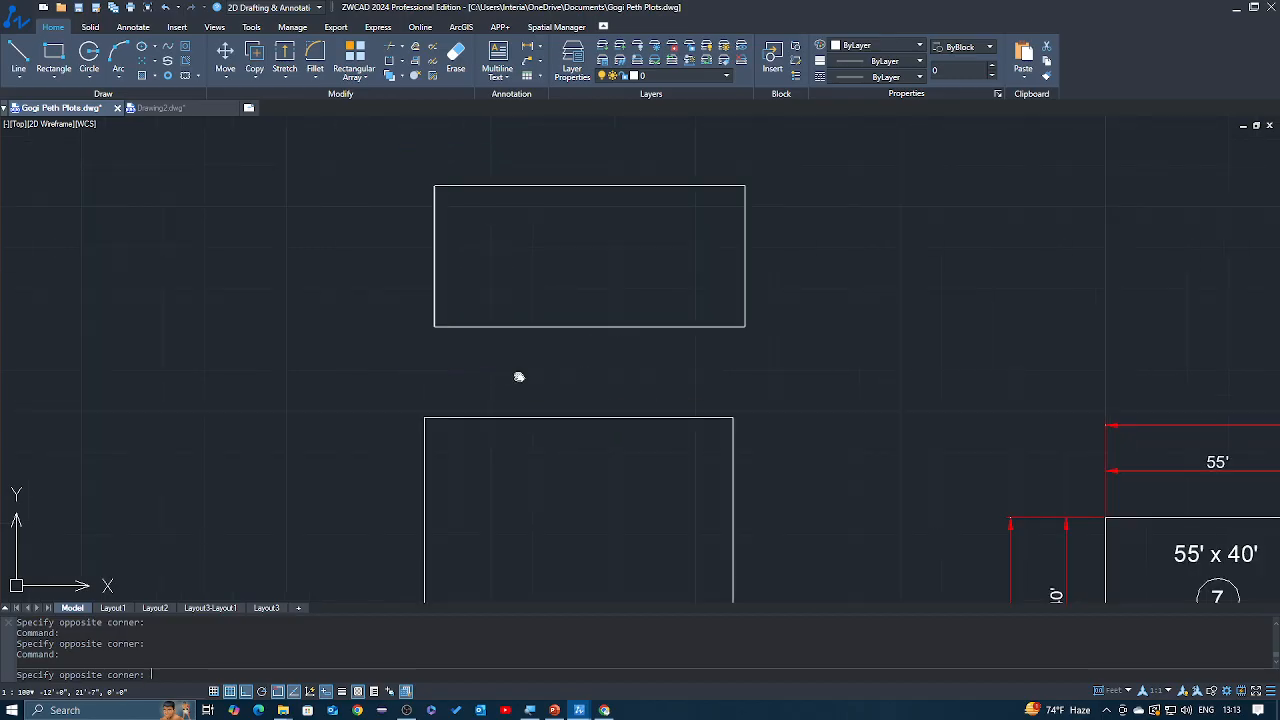
pyautogui.moveTo(517, 374); pyautogui.dragTo(616, 401, button='middle')
pyautogui.click(509, 410)
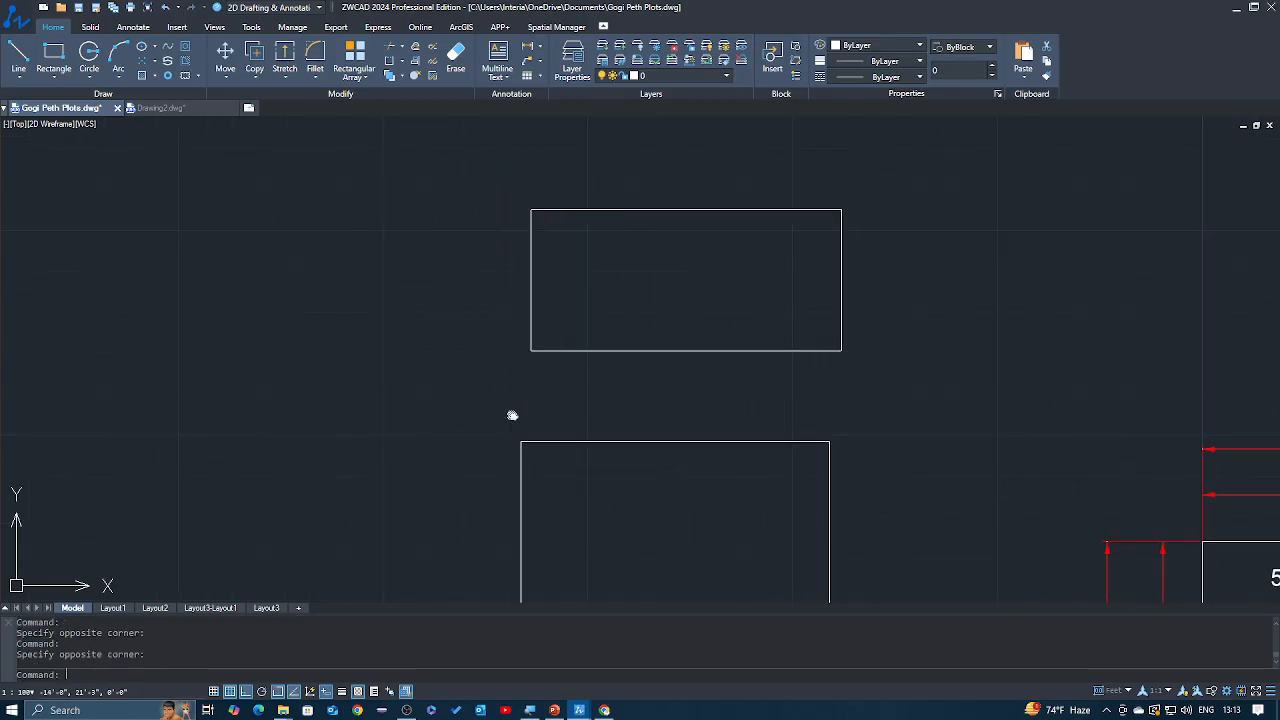
pyautogui.moveTo(481, 414); pyautogui.dragTo(479, 324, button='middle')
pyautogui.click(479, 324)
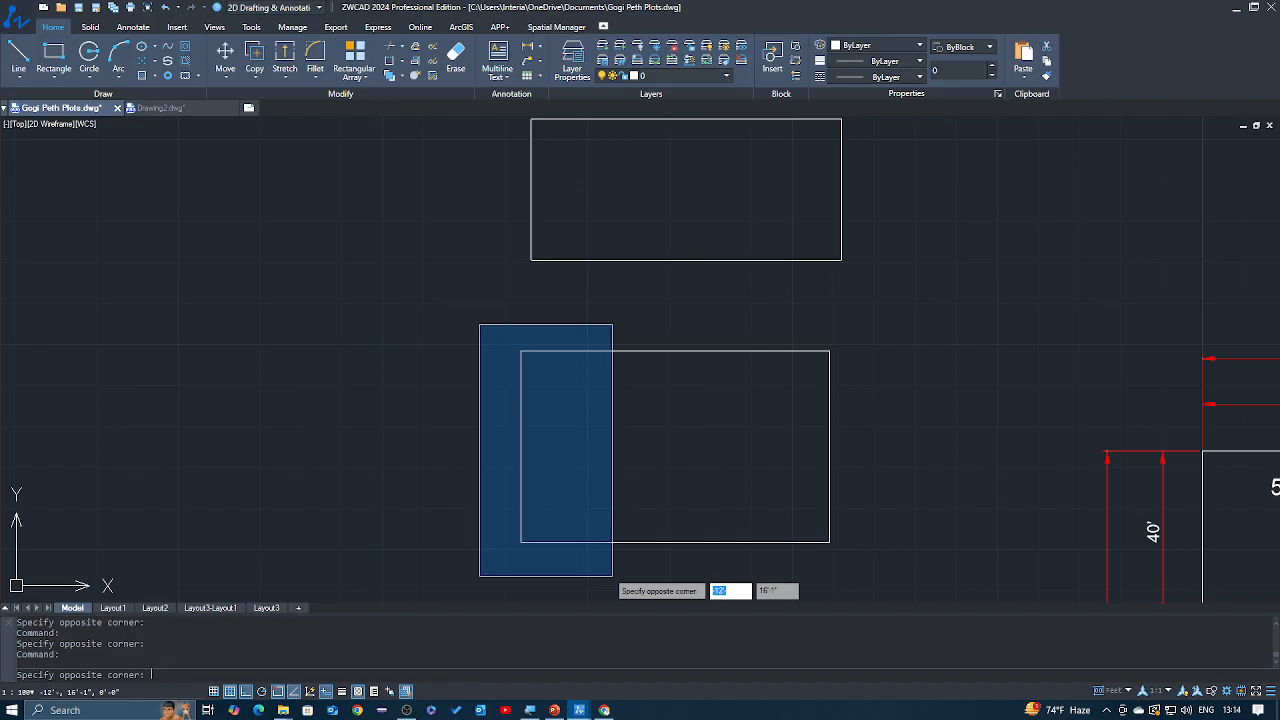
pyautogui.click(423, 398)
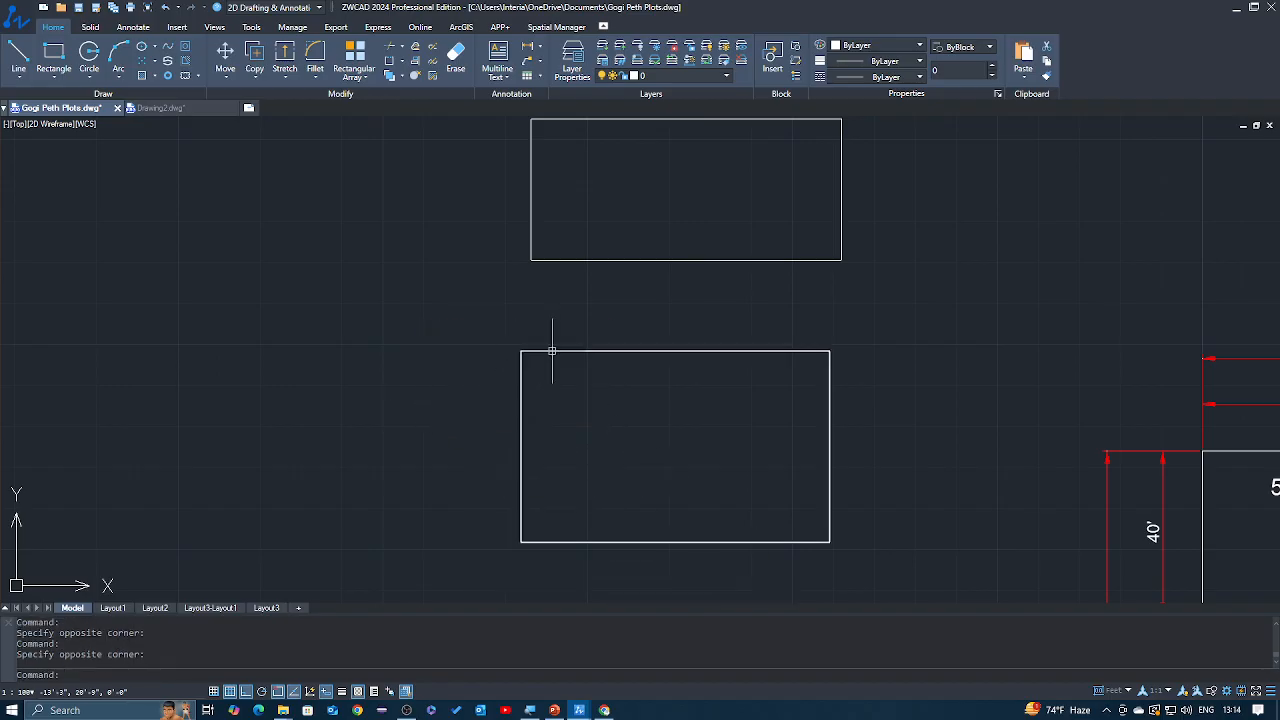
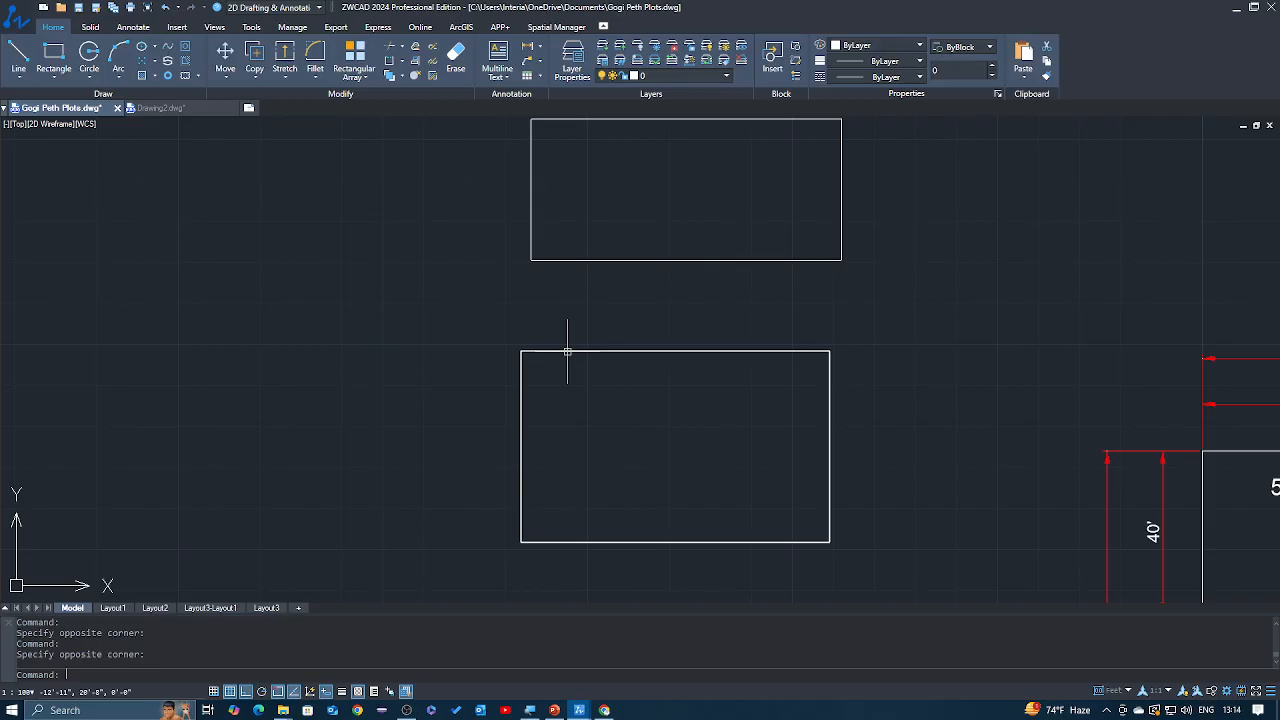
# Select the lower rectangle and the four-line upper outline with an enclosing window around each, and clear the selection.
pyautogui.click(461, 324)
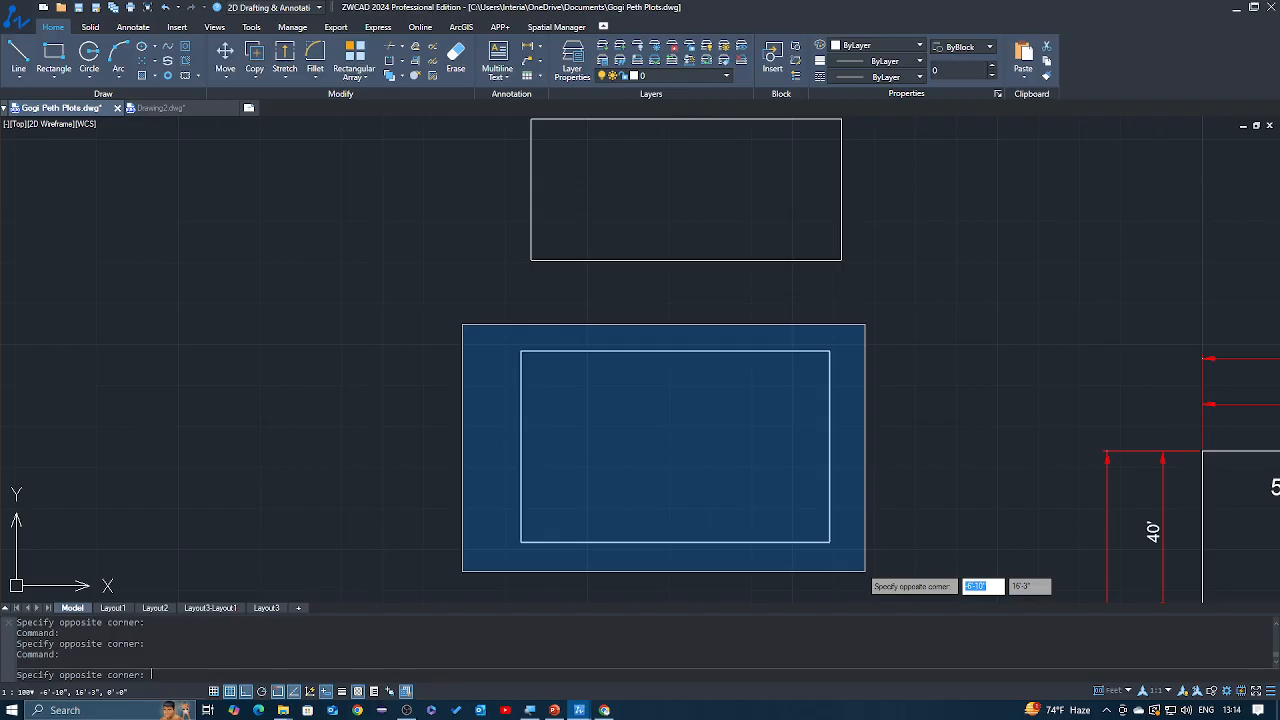
pyautogui.click(865, 571)
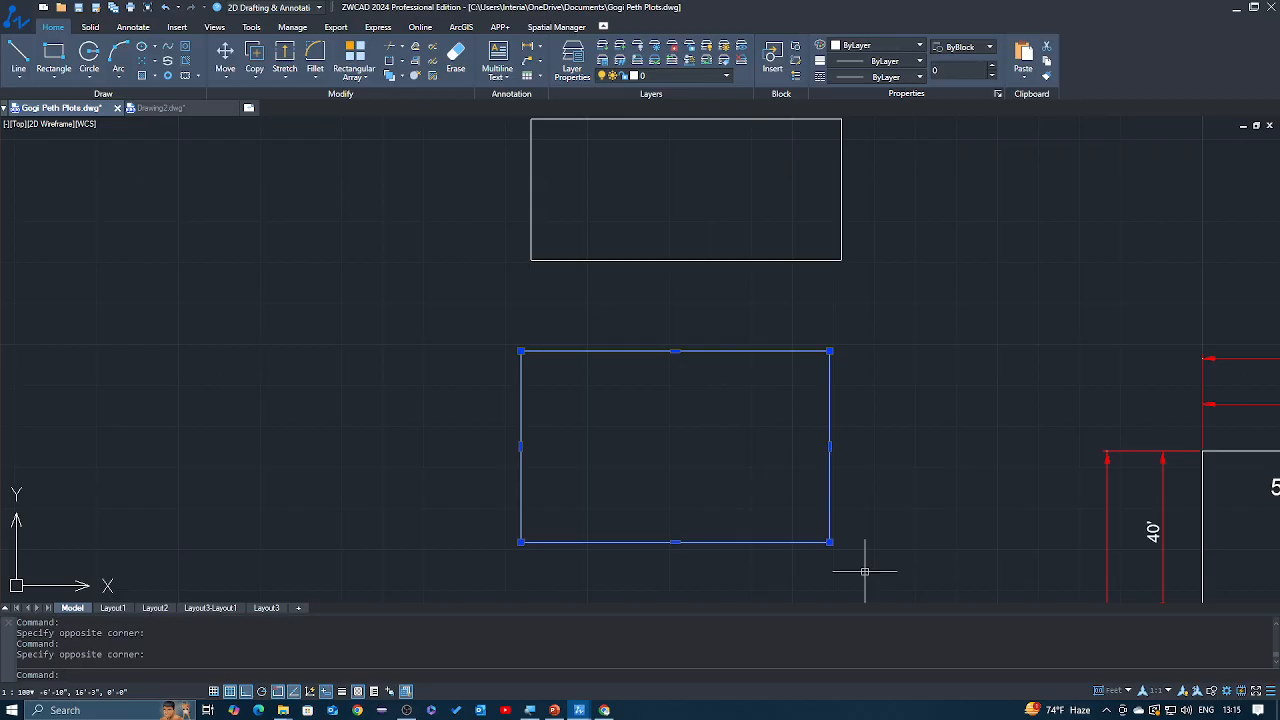
pyautogui.moveTo(574, 280); pyautogui.dragTo(583, 329, button='middle')
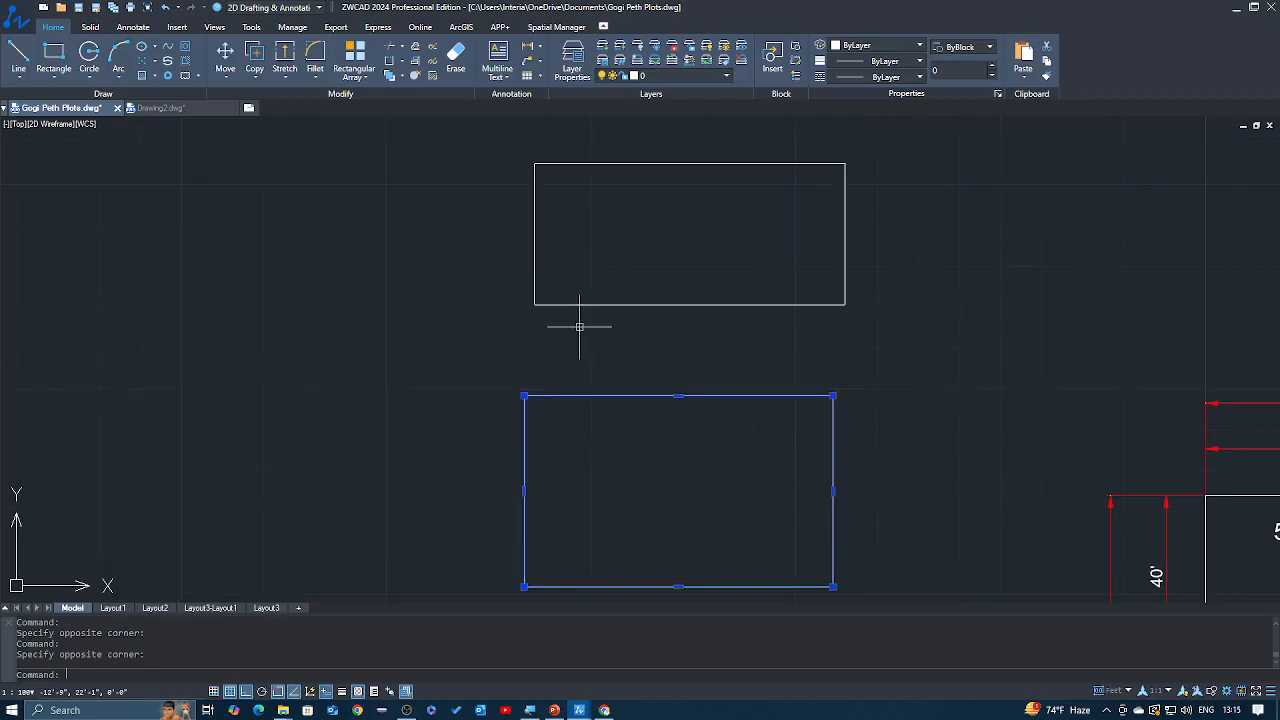
pyautogui.click(500, 149)
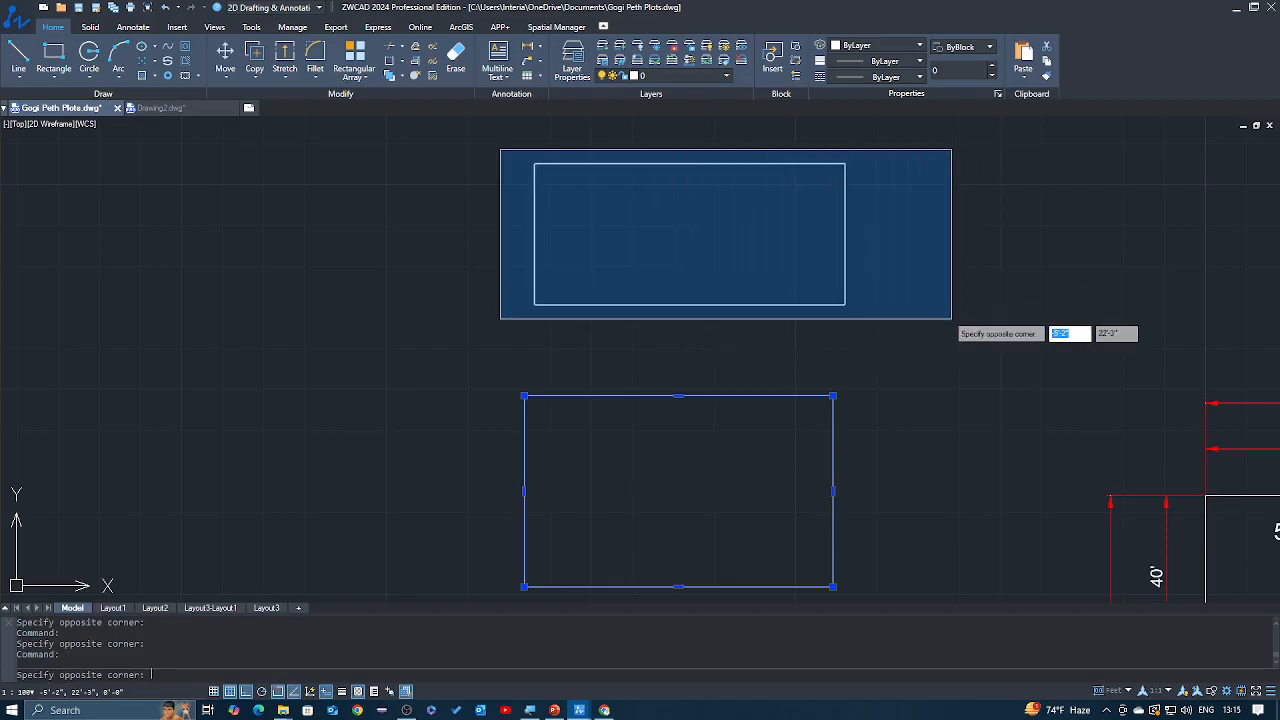
pyautogui.click(952, 318)
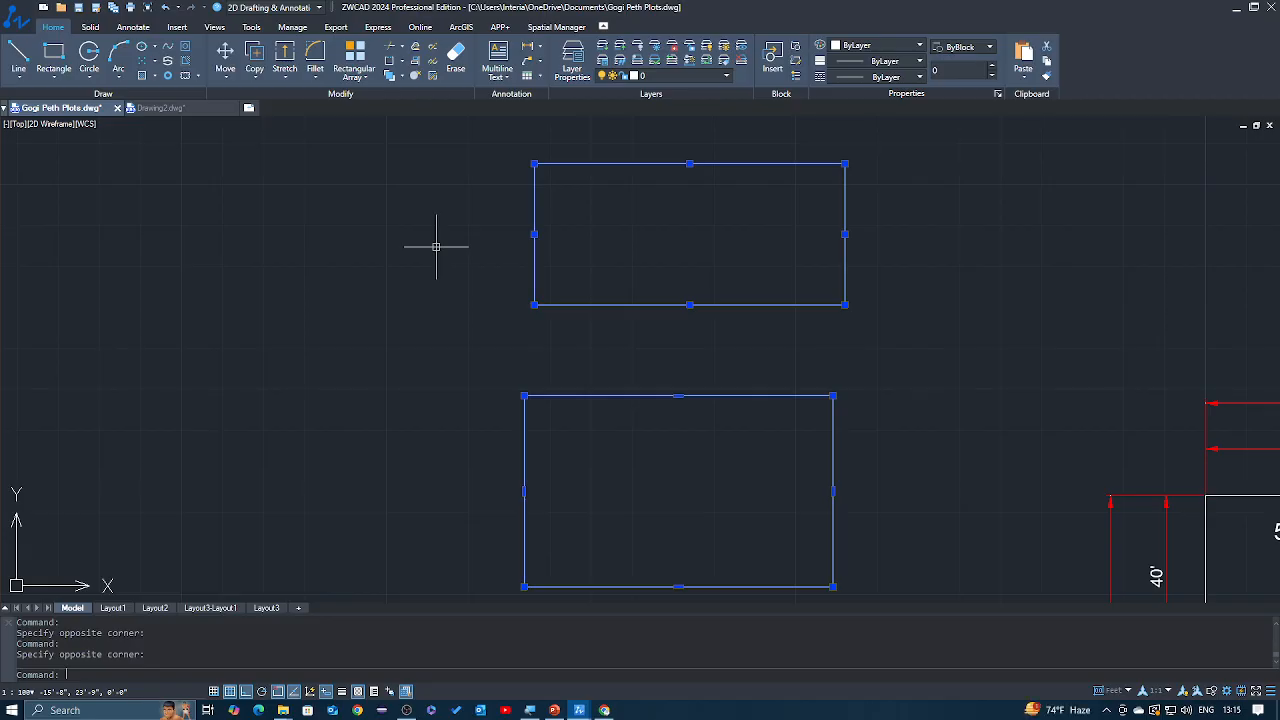
pyautogui.press('Escape')
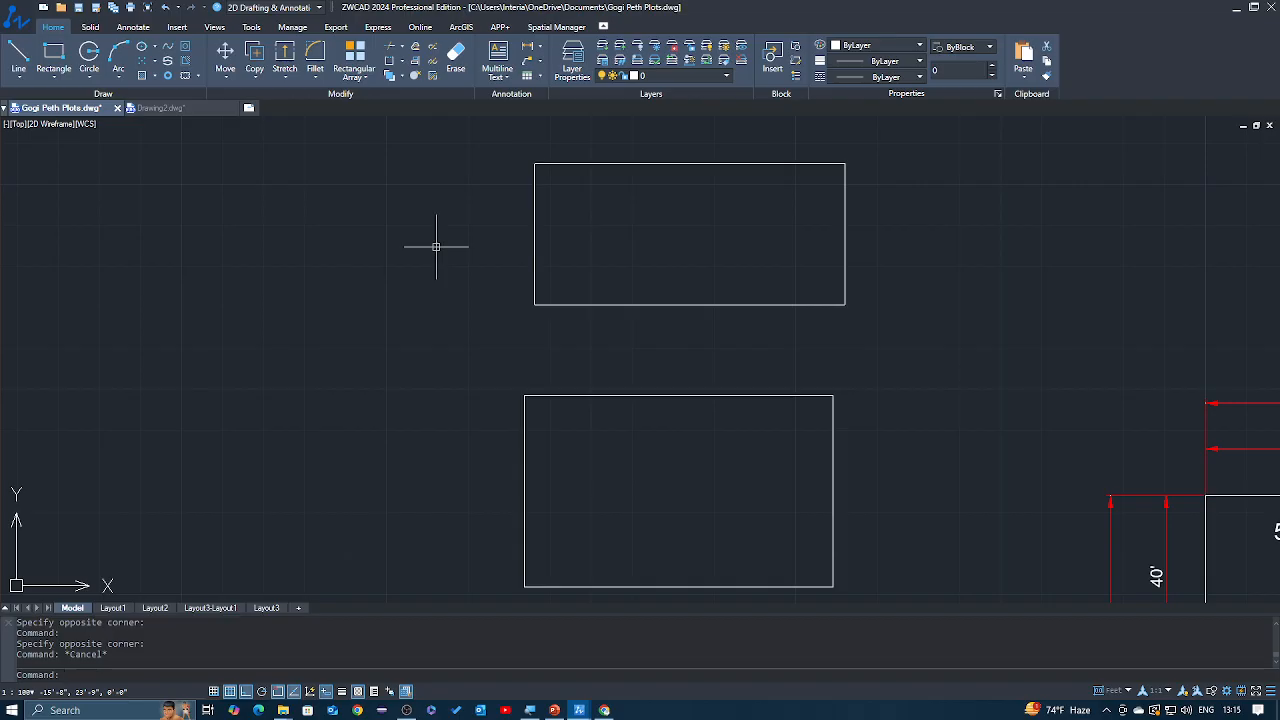
# Select the upper outline's four lines with small crossing windows over its lower-right and upper-left corners.
pyautogui.moveTo(520, 297); pyautogui.dragTo(346, 297, button='middle')
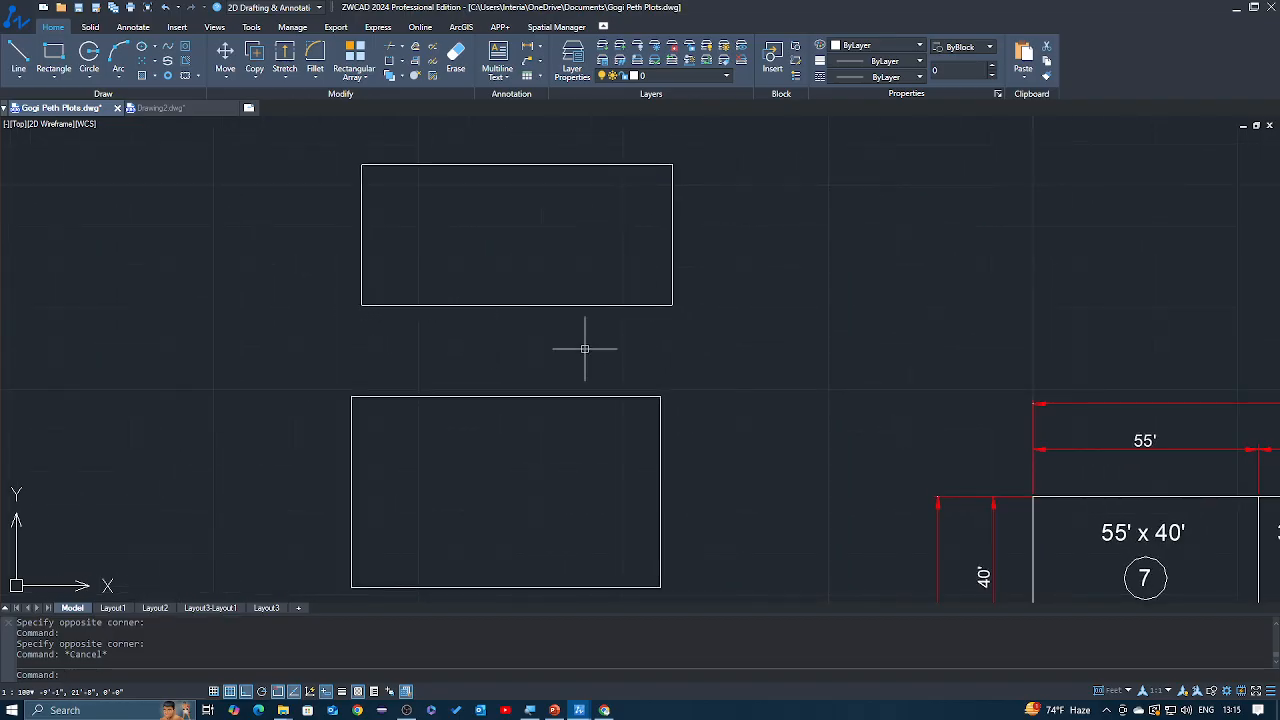
pyautogui.click(706, 331)
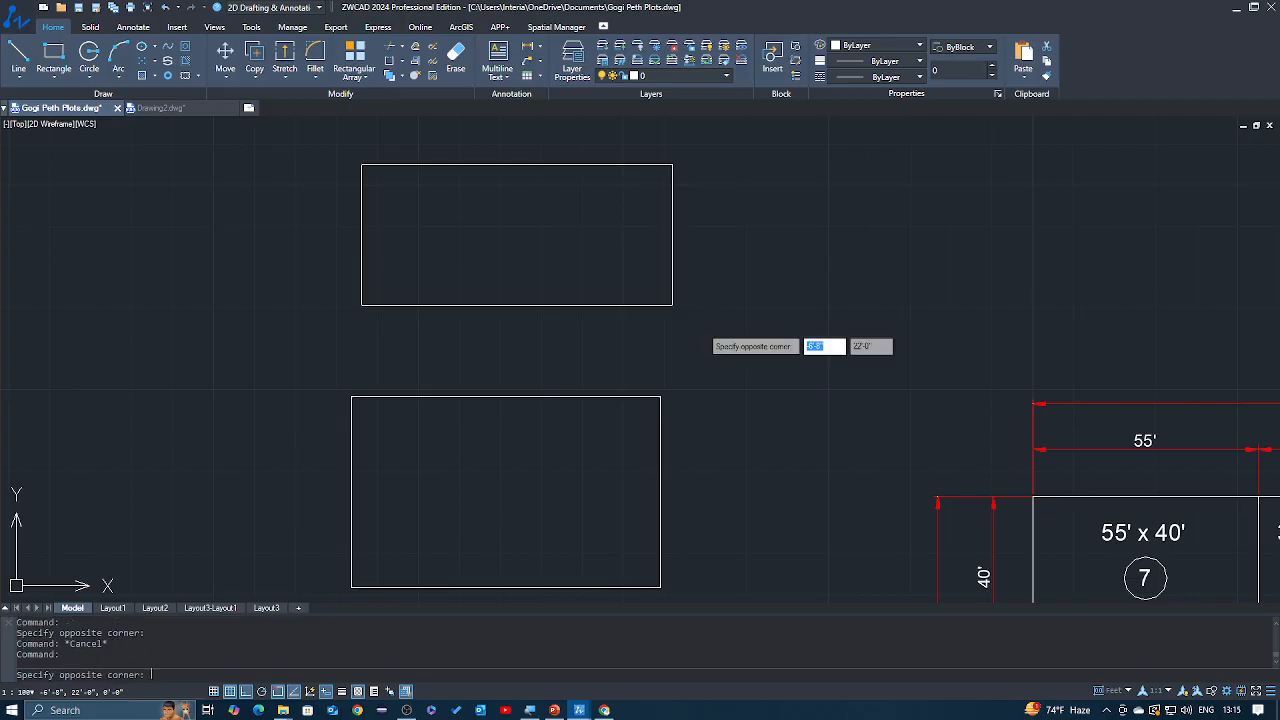
pyautogui.click(704, 329)
pyautogui.click(707, 333)
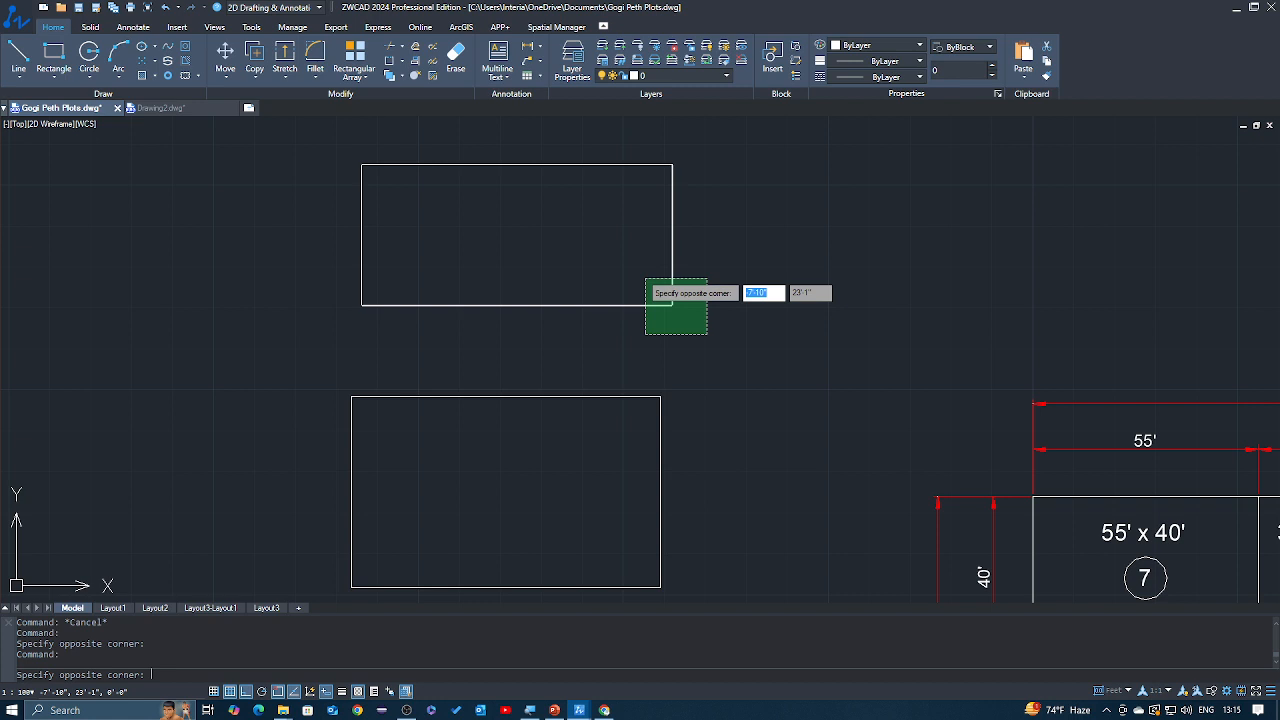
pyautogui.scroll(2, 645, 279)
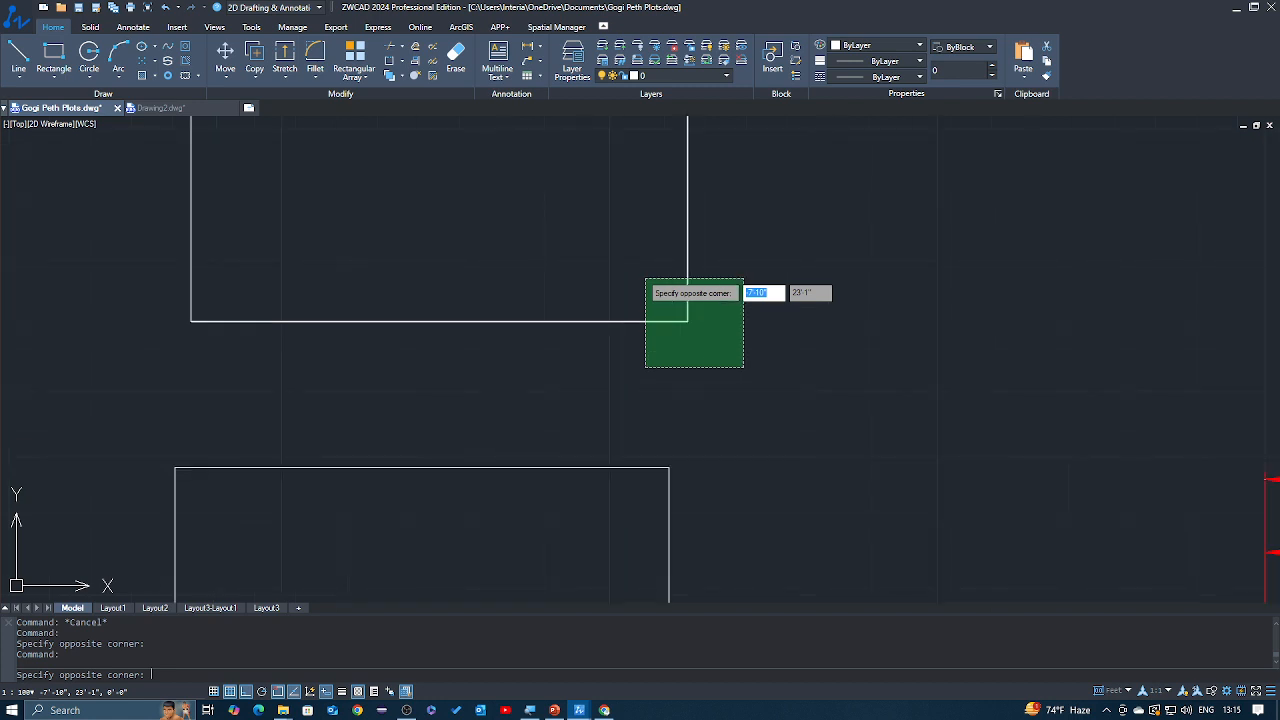
pyautogui.scroll(-2, 648, 290)
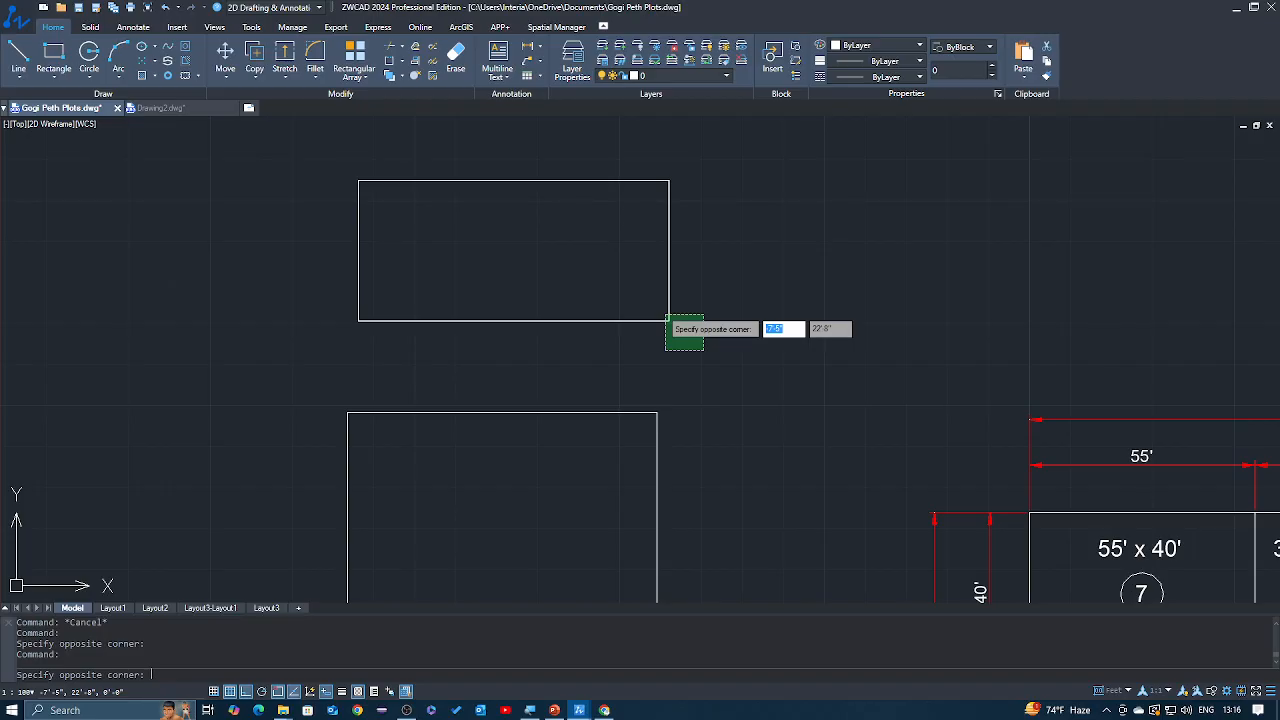
pyautogui.click(666, 316)
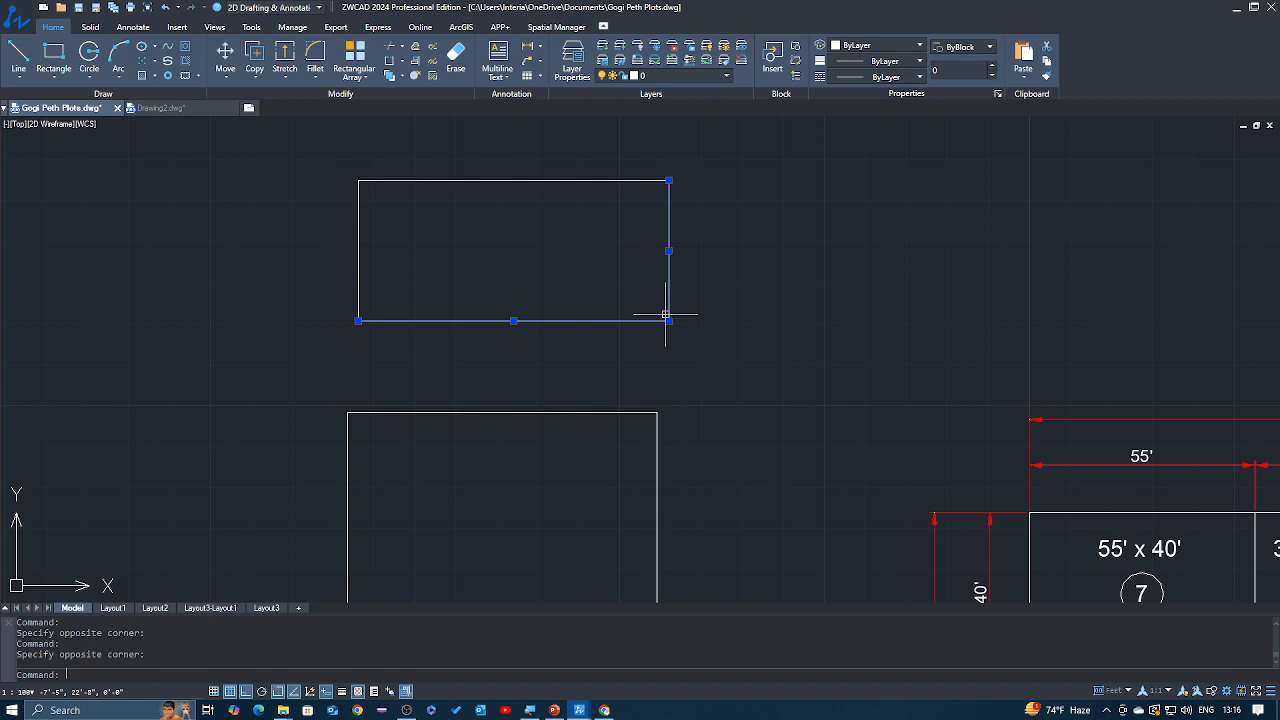
pyautogui.click(356, 186)
pyautogui.click(349, 174)
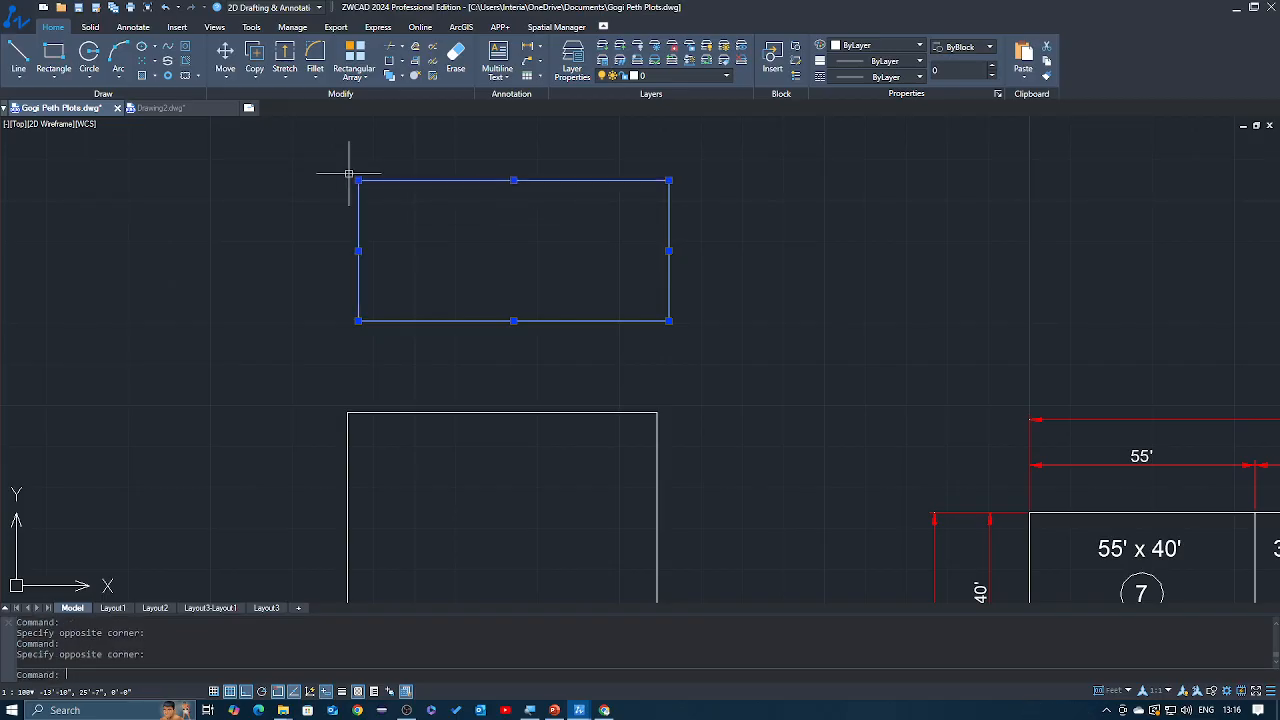
# Select the lower rectangle with a crossing window over its upper-right corner, clear all selections, and reselect it with one across its upper part.
pyautogui.click(660, 416)
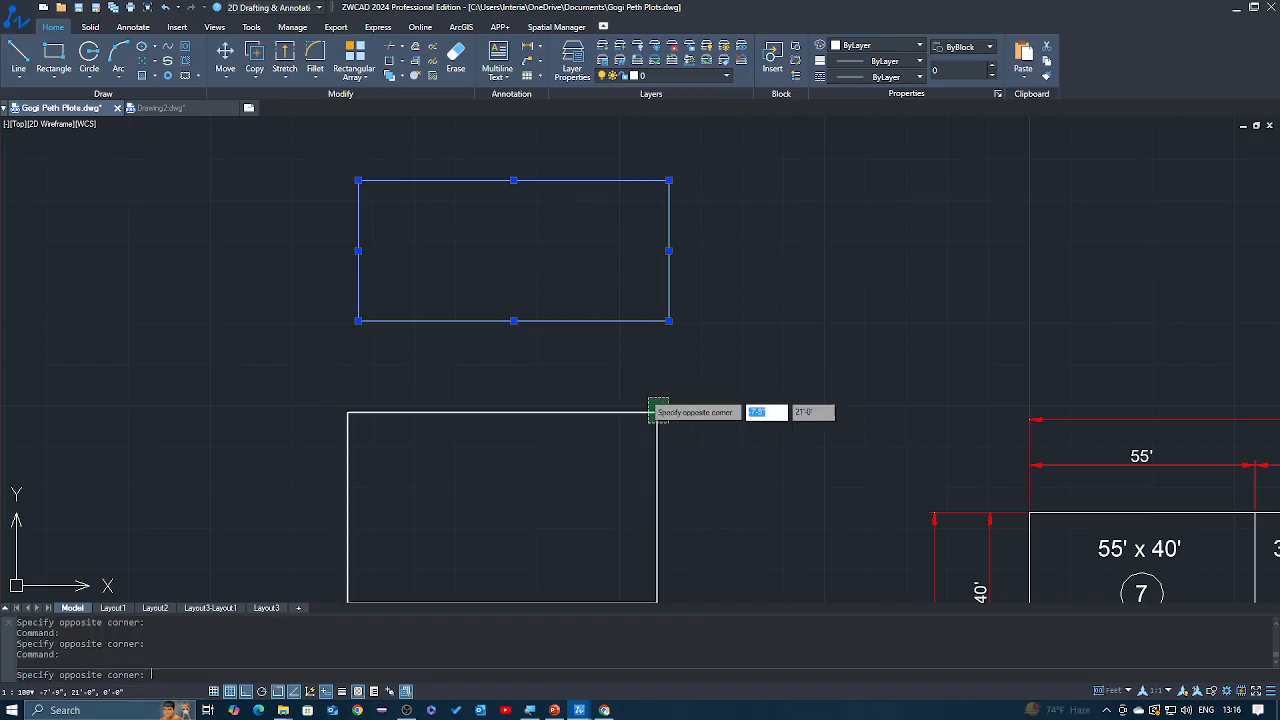
pyautogui.click(648, 398)
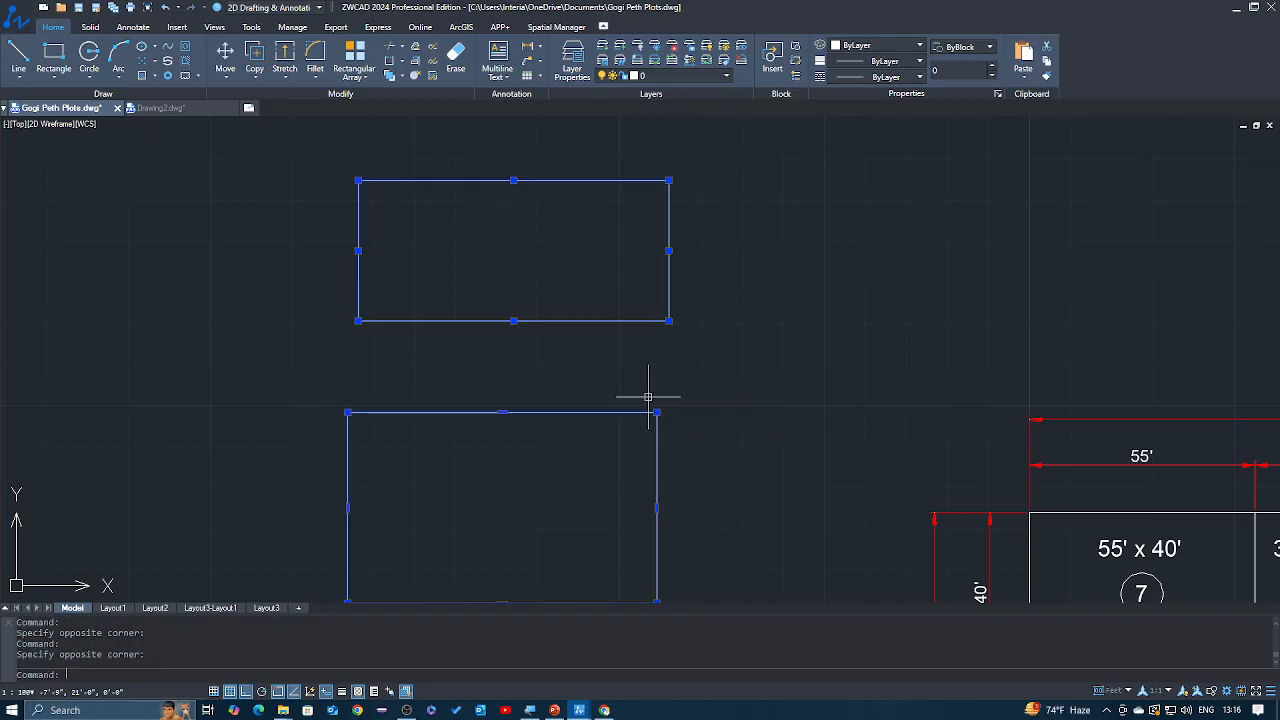
pyautogui.press('Escape')
pyautogui.click(697, 440)
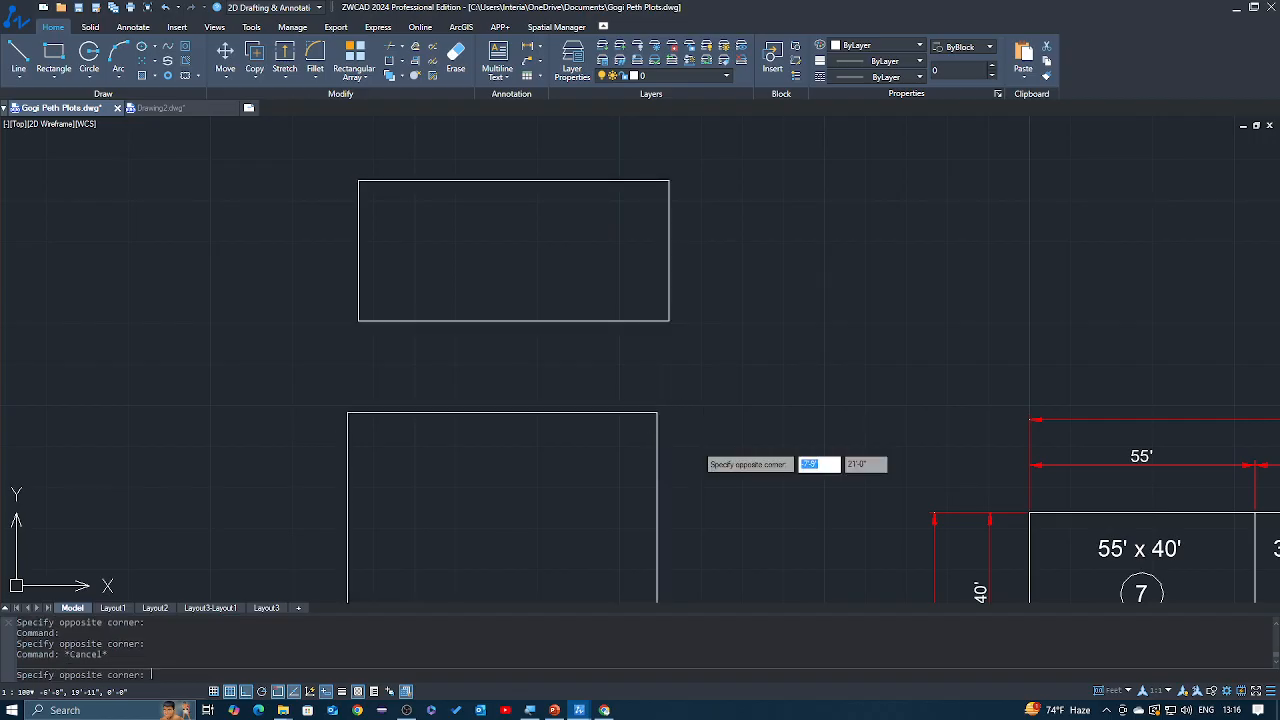
pyautogui.click(246, 357)
# Select both shapes with one large crossing window, clear the selection, and preview an enclosing window around both.
pyautogui.moveTo(502, 483); pyautogui.dragTo(526, 416, button='middle')
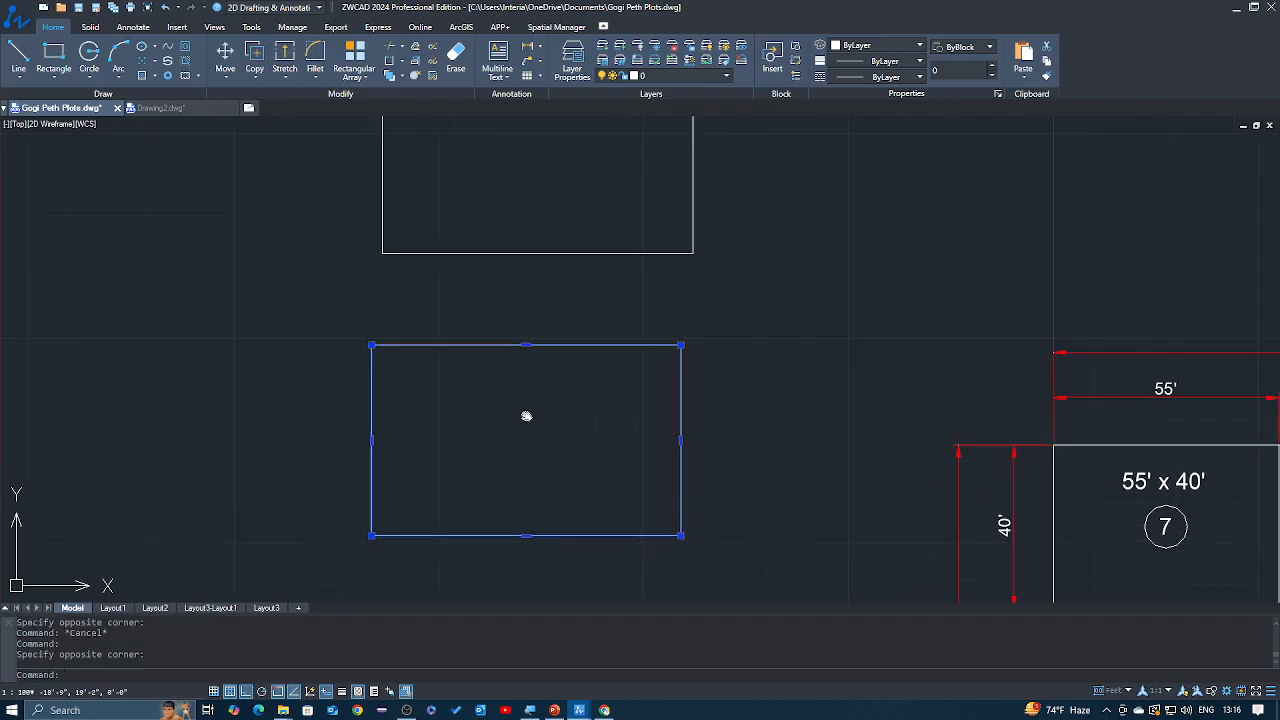
pyautogui.scroll(-3, 580, 322)
pyautogui.click(684, 520)
pyautogui.click(411, 139)
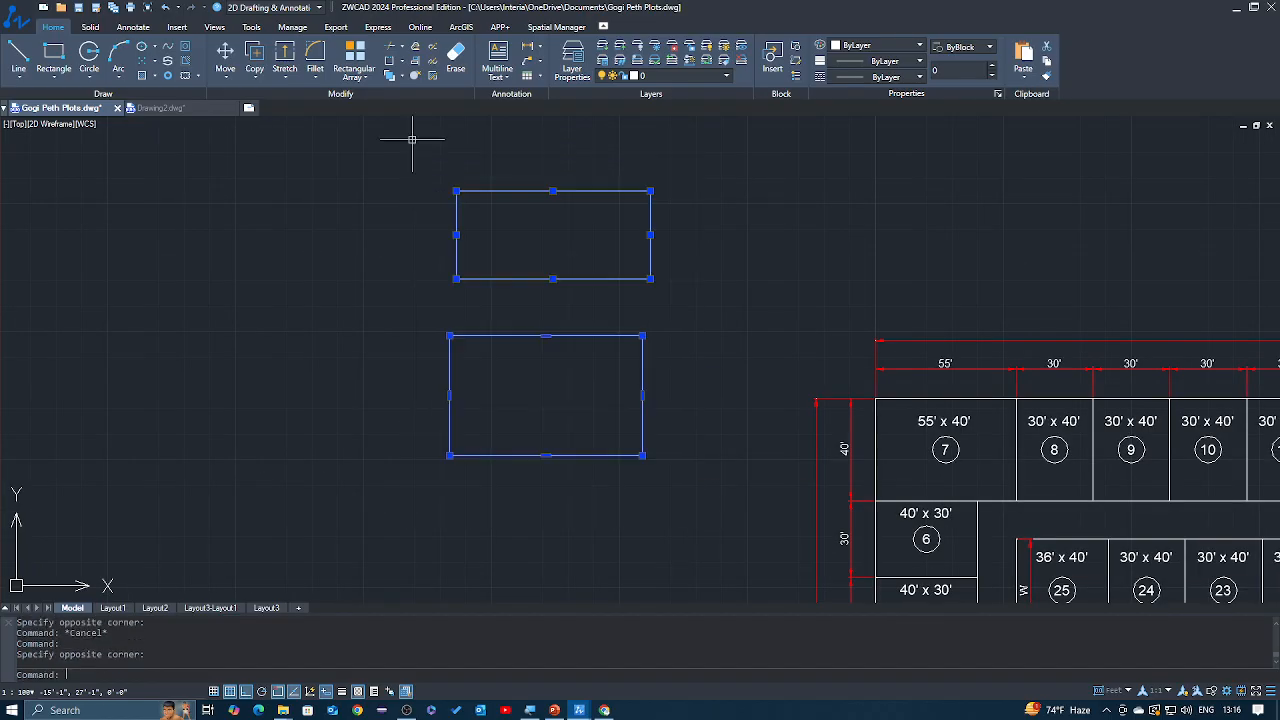
pyautogui.press('Escape')
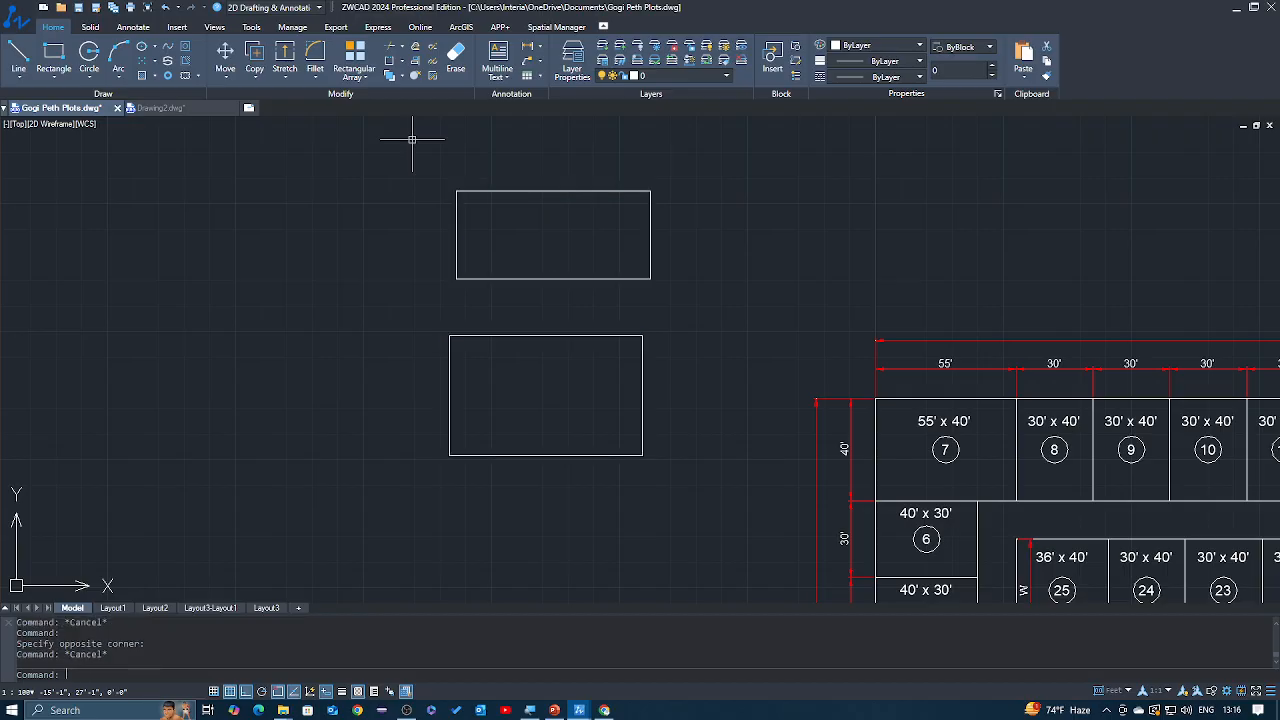
pyautogui.click(403, 148)
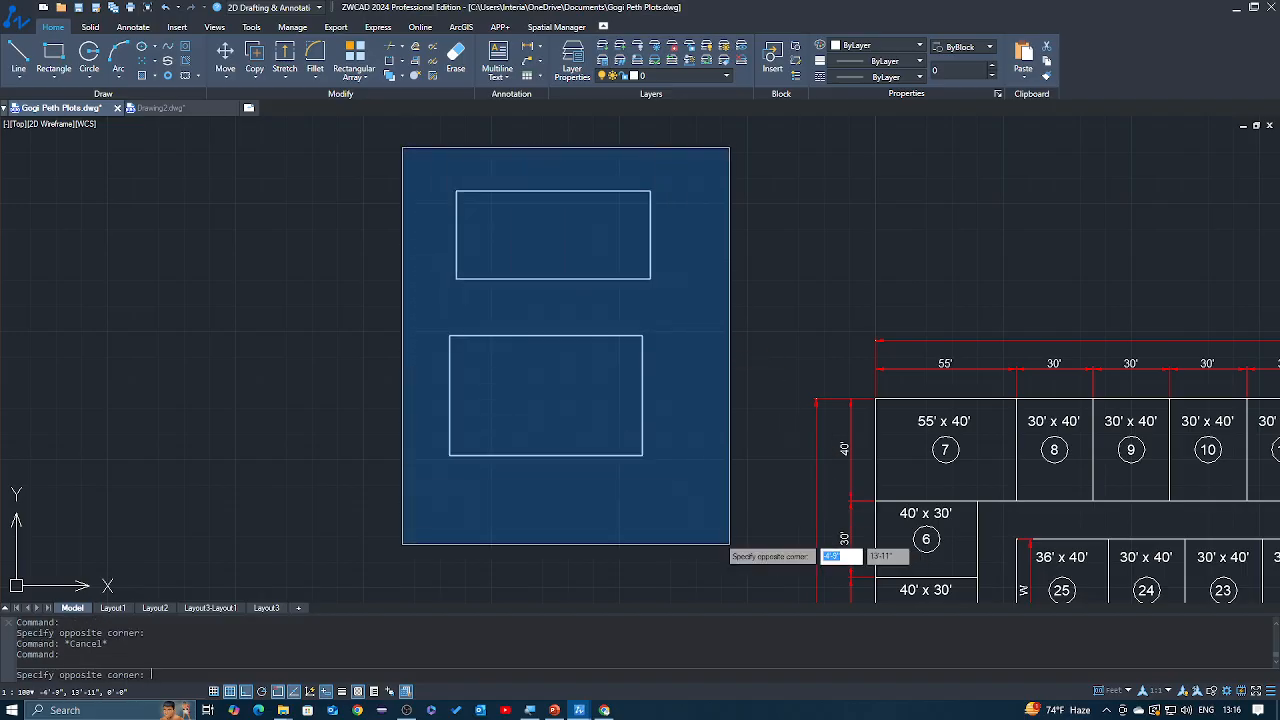
pyautogui.click(330, 363)
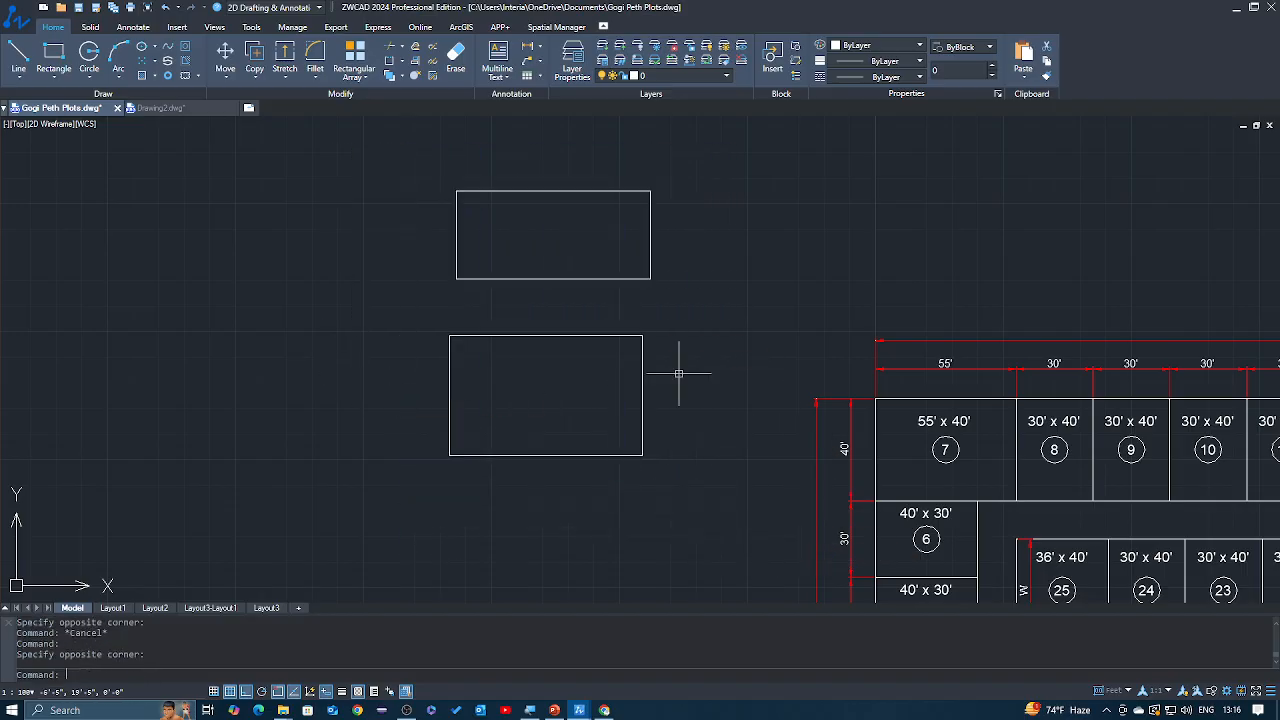
# Select both shapes with crossing windows over the gap between them and the upper outline's upper-left corner, and clear the selection.
pyautogui.click(678, 352)
pyautogui.click(629, 268)
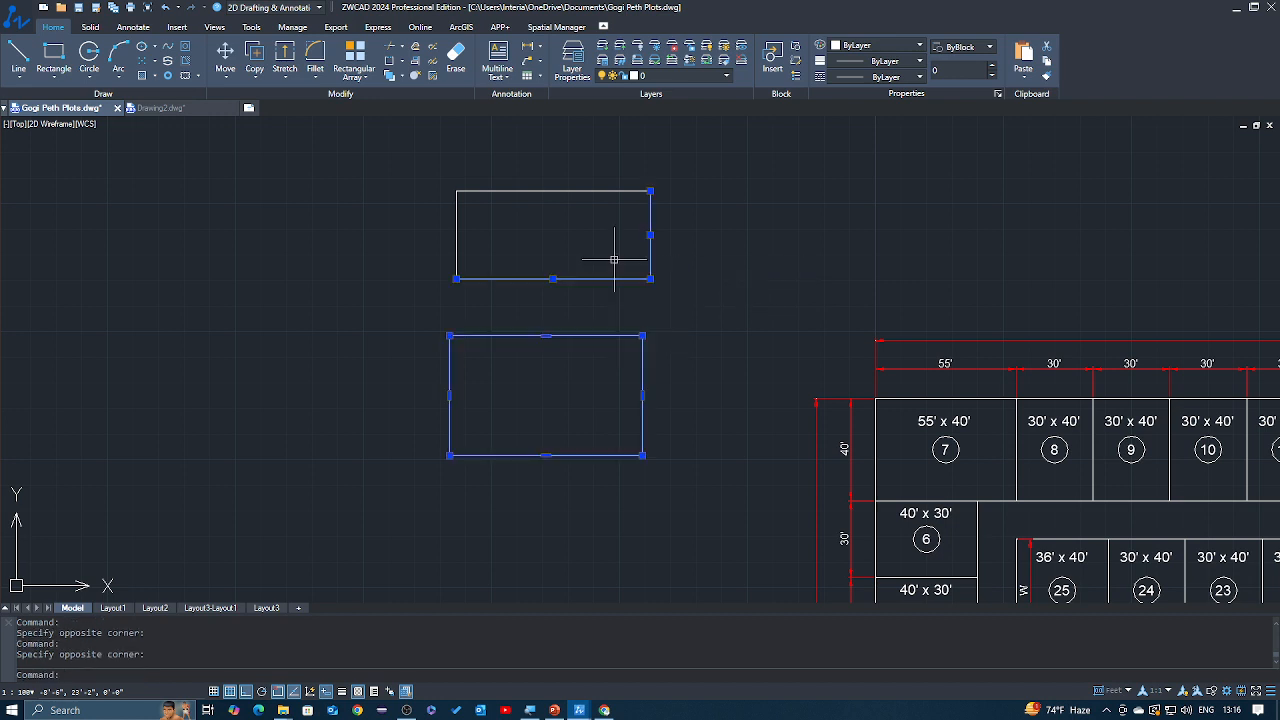
pyautogui.click(501, 208)
pyautogui.click(440, 177)
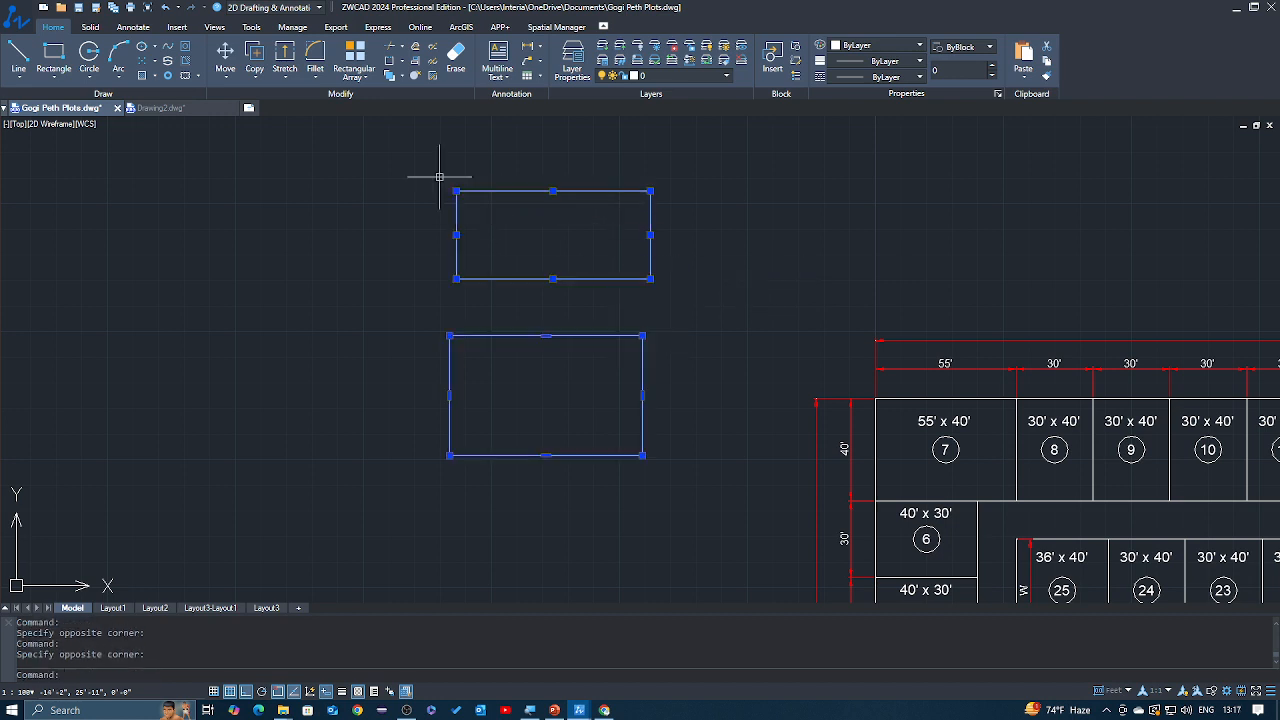
pyautogui.press('Escape')
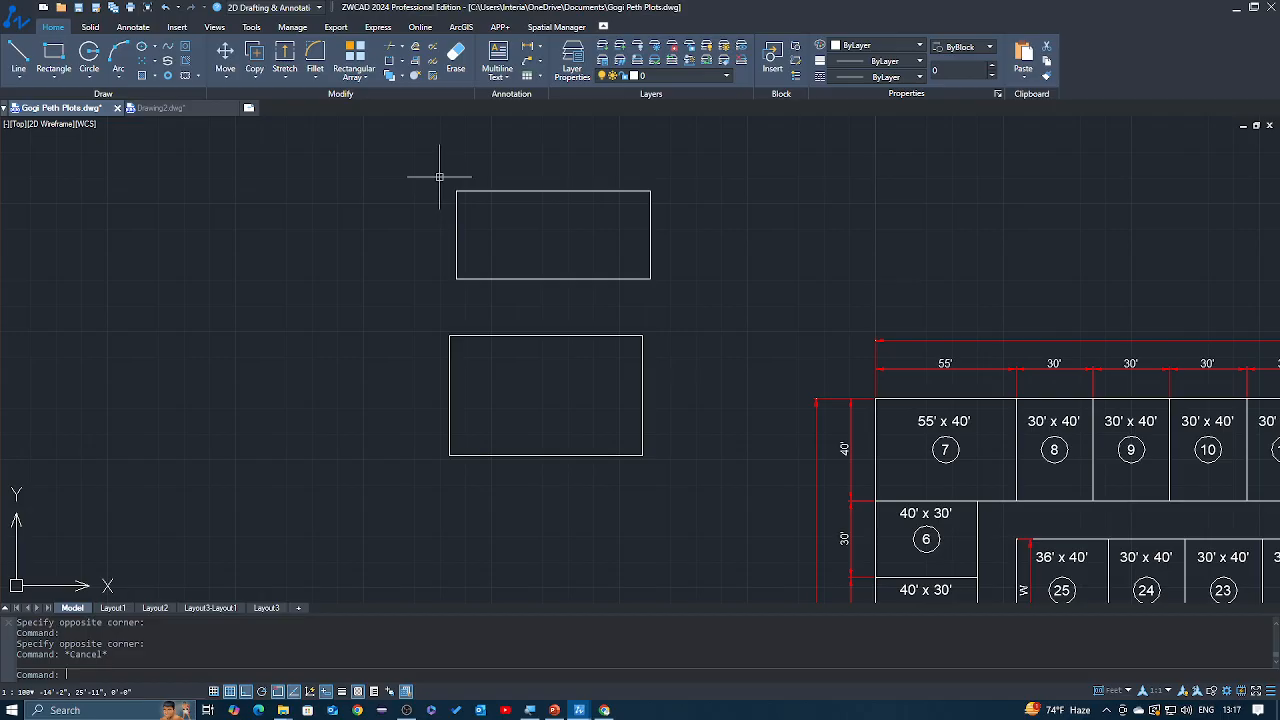
# Enter the command name TEXT at the command line to view its suggestions, and clear it without running it.
pyautogui.moveTo(506, 217); pyautogui.dragTo(432, 274, button='middle')
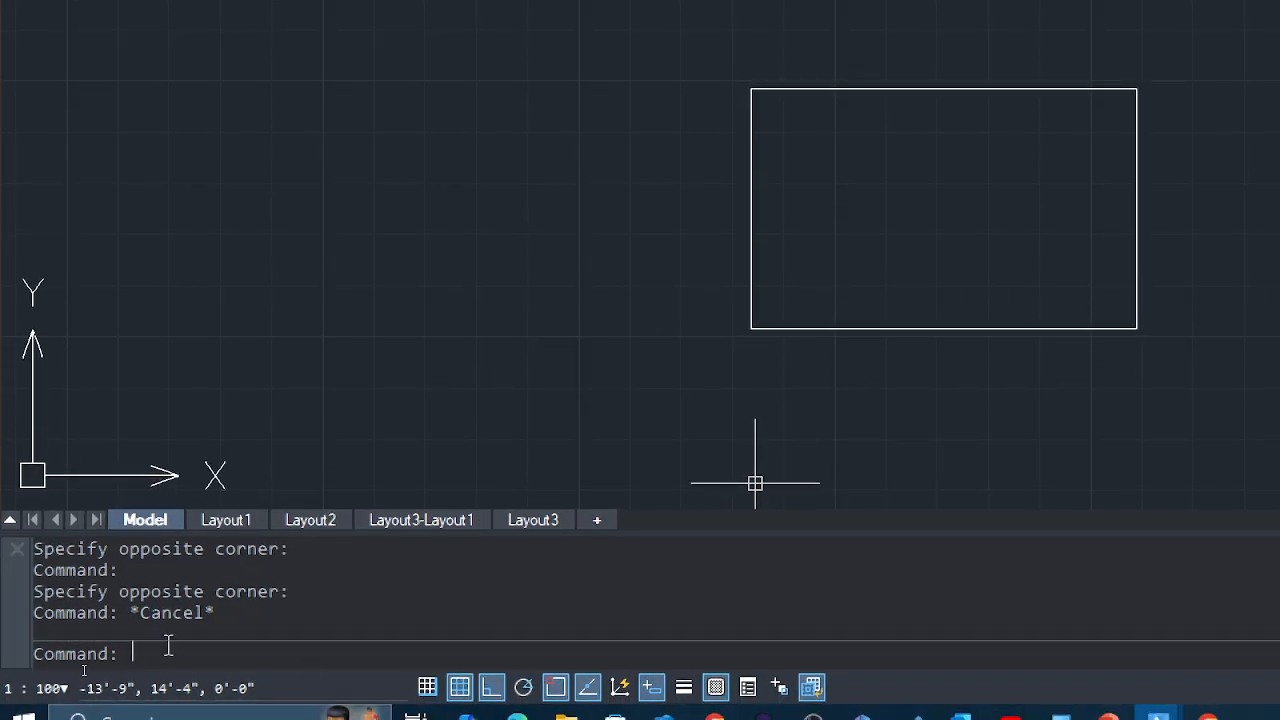
pyautogui.write('ty')
pyautogui.press('BackSpace')
pyautogui.press('BackSpace')
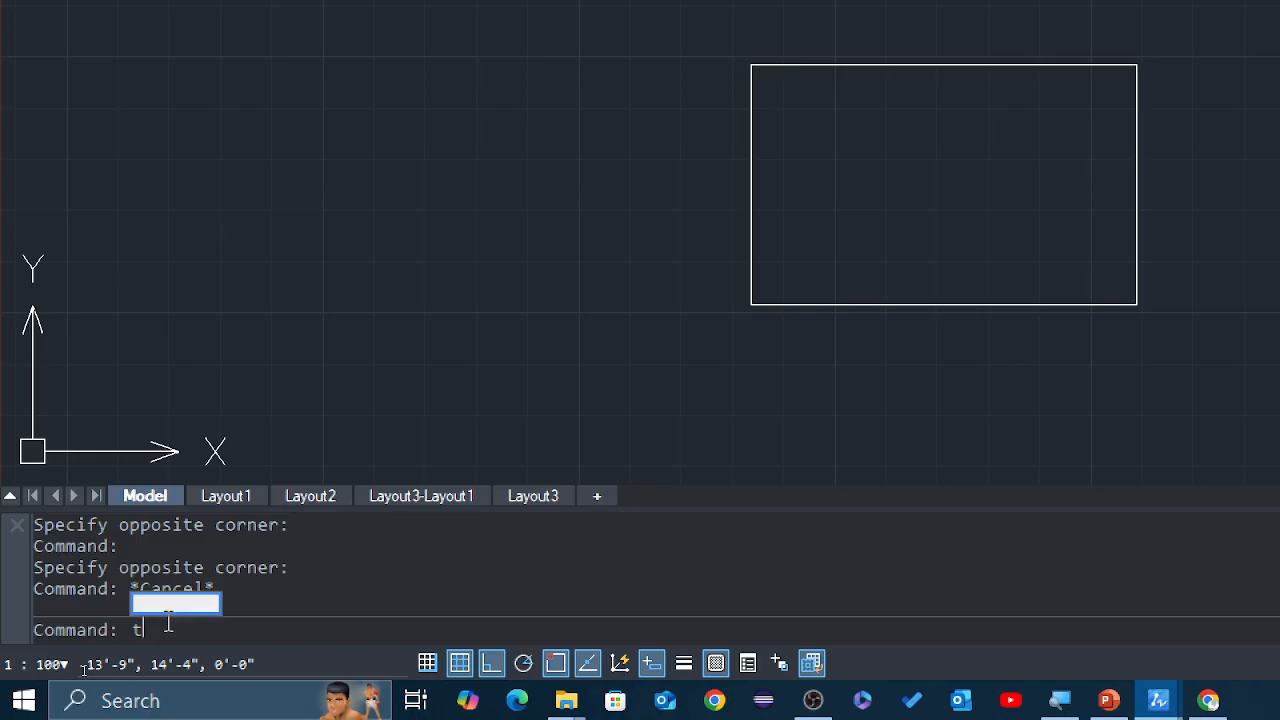
pyautogui.write('text')
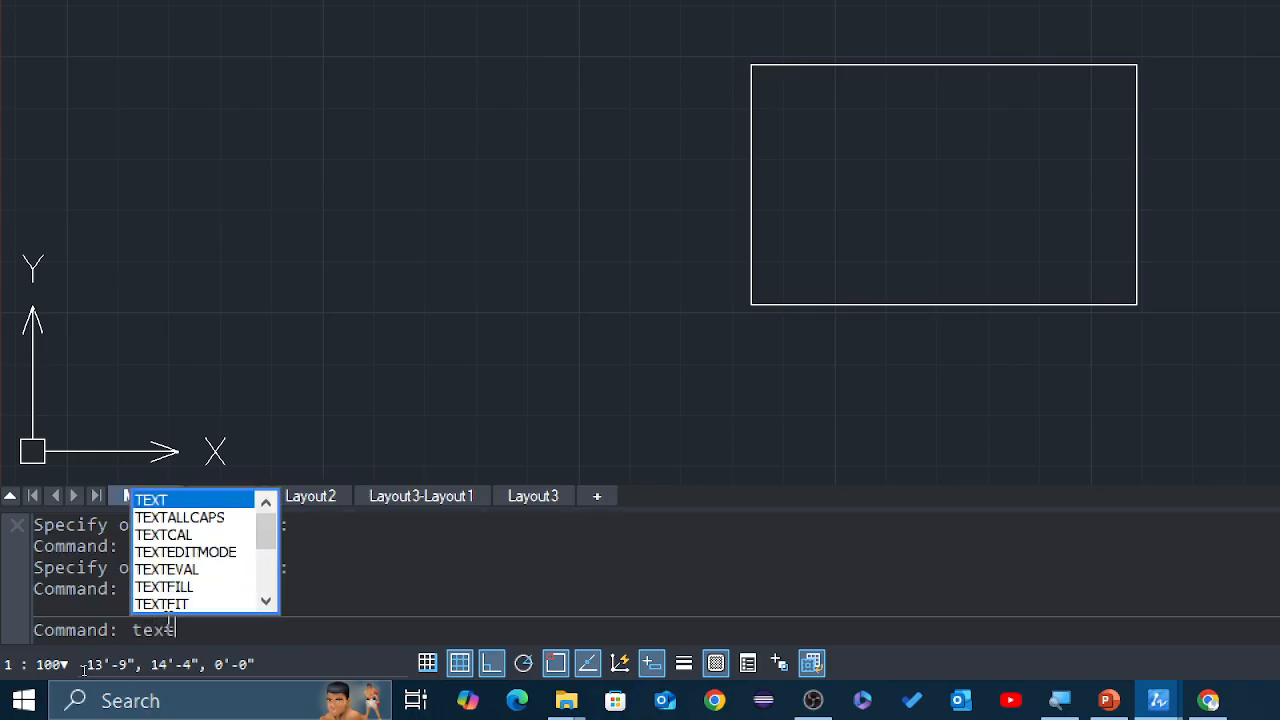
pyautogui.press('BackSpace')
pyautogui.press('BackSpace')
pyautogui.press('BackSpace')
pyautogui.press('BackSpace')
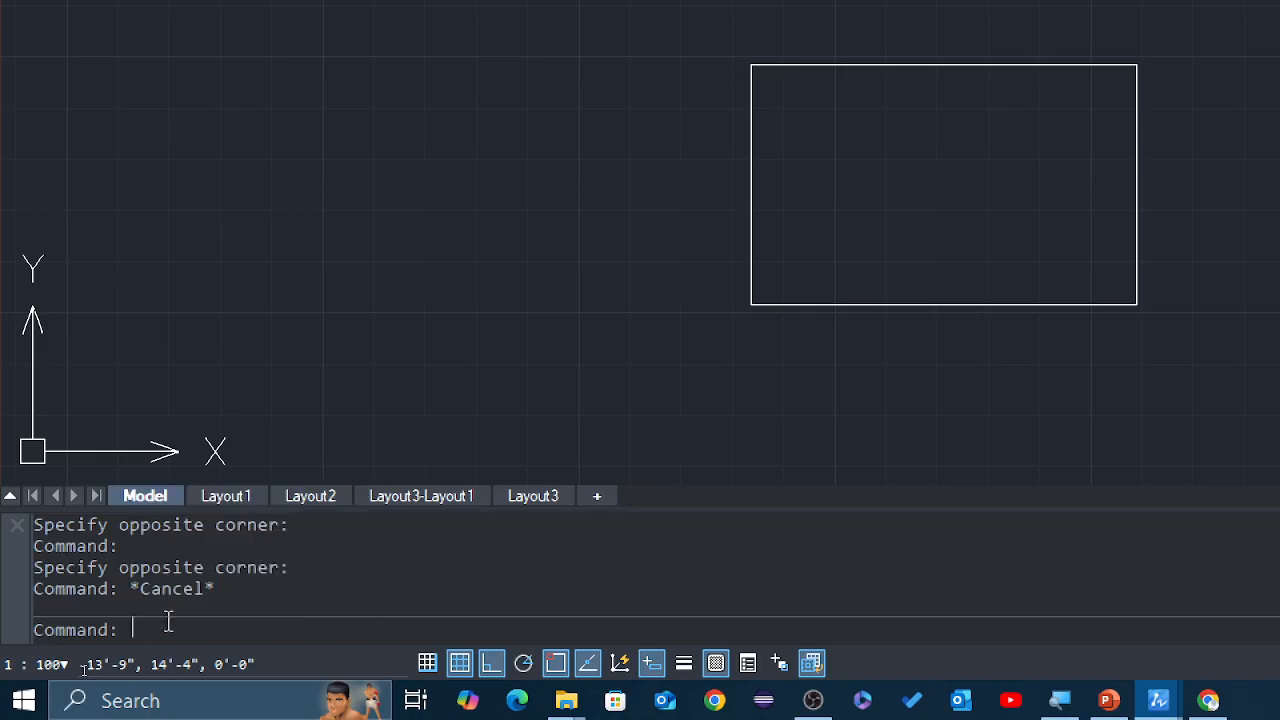
# Enter REC, C and AR in turn at the command line to view the matching commands, clearing each without running it.
pyautogui.write('rec')
pyautogui.press('BackSpace')
pyautogui.press('Escape')
pyautogui.write('c')
pyautogui.press('BackSpace')
pyautogui.write('ar')
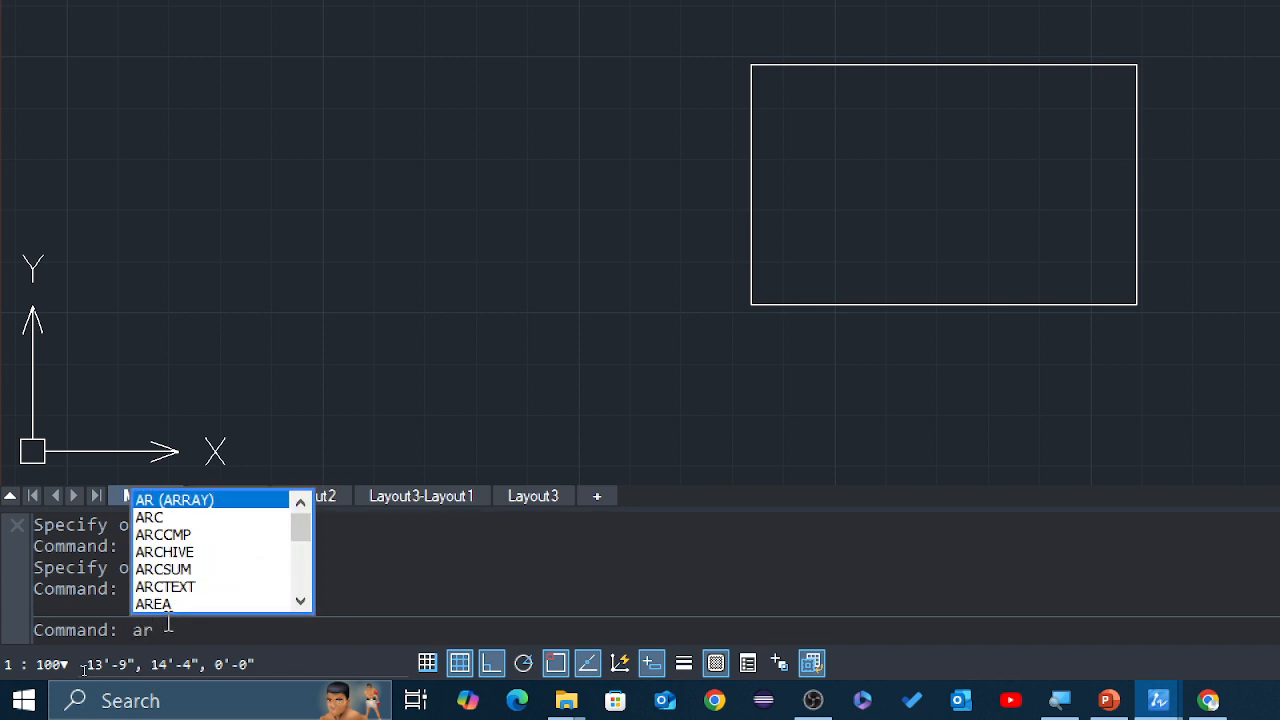
pyautogui.press('BackSpace')
pyautogui.press('BackSpace')
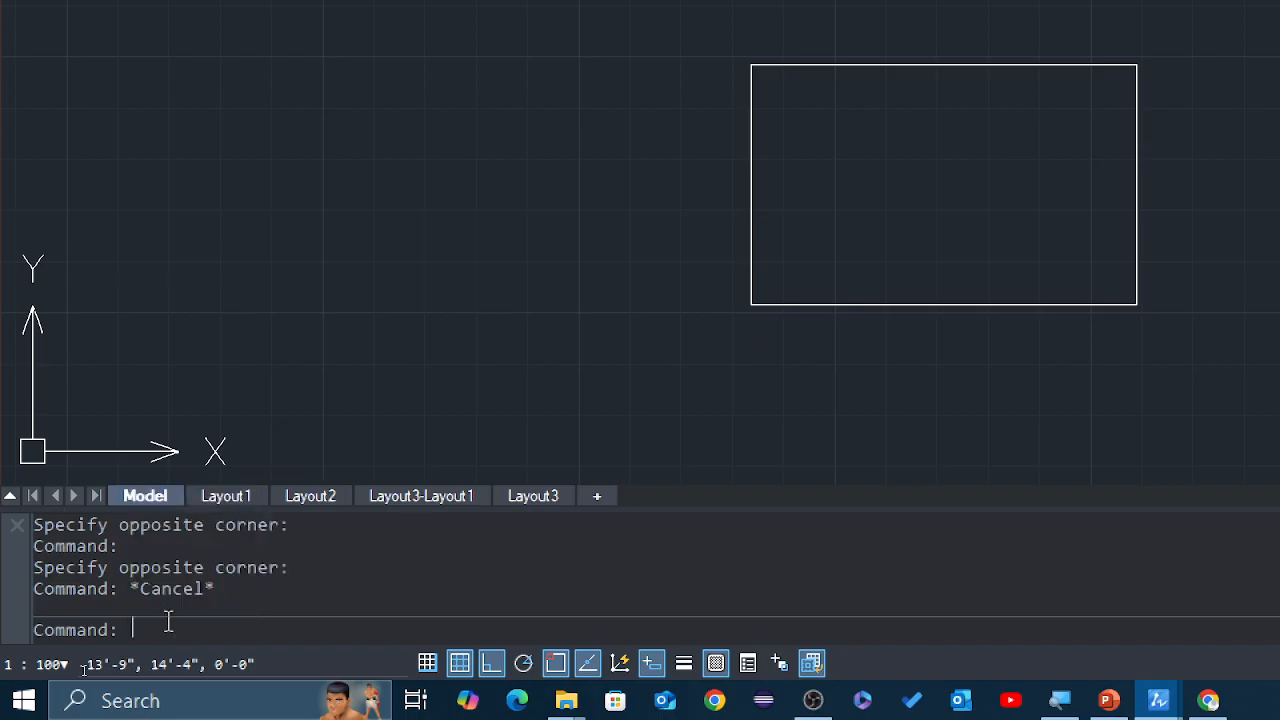
pyautogui.press('Escape')
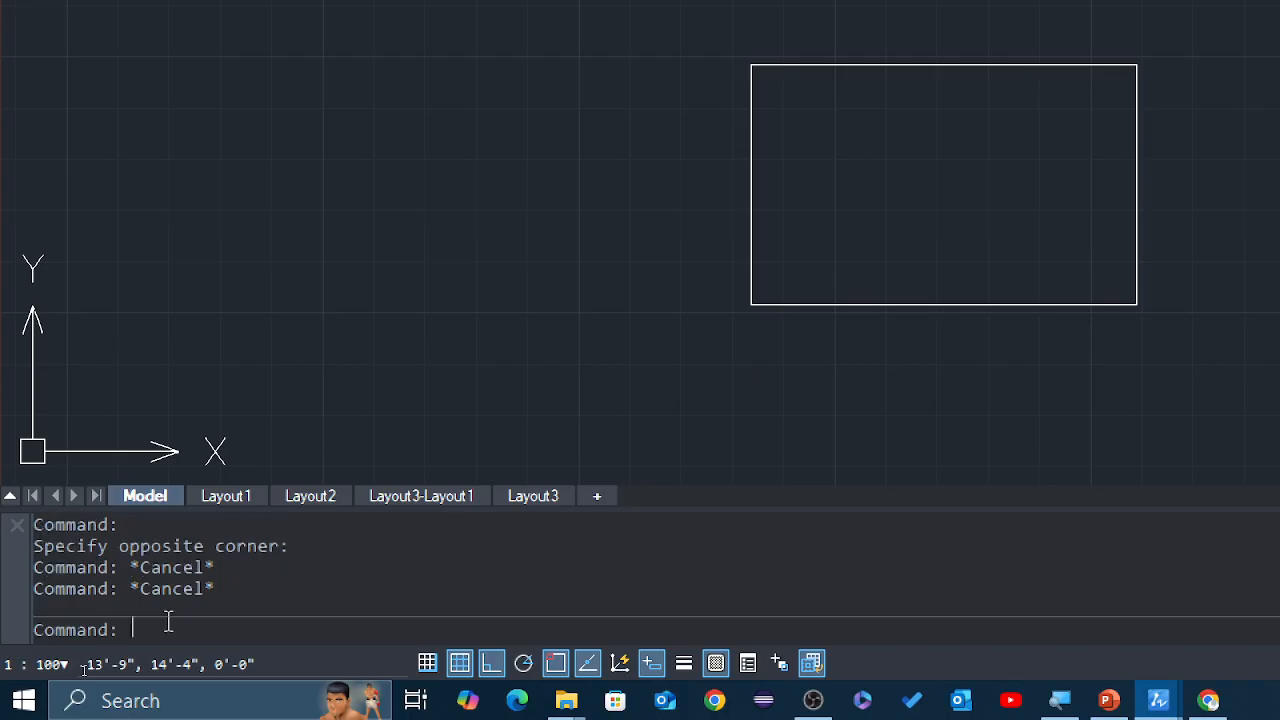
# Hide the command line window and show the suggestions for U at the cursor twice, cancelling each entry.
pyautogui.click(16, 524)
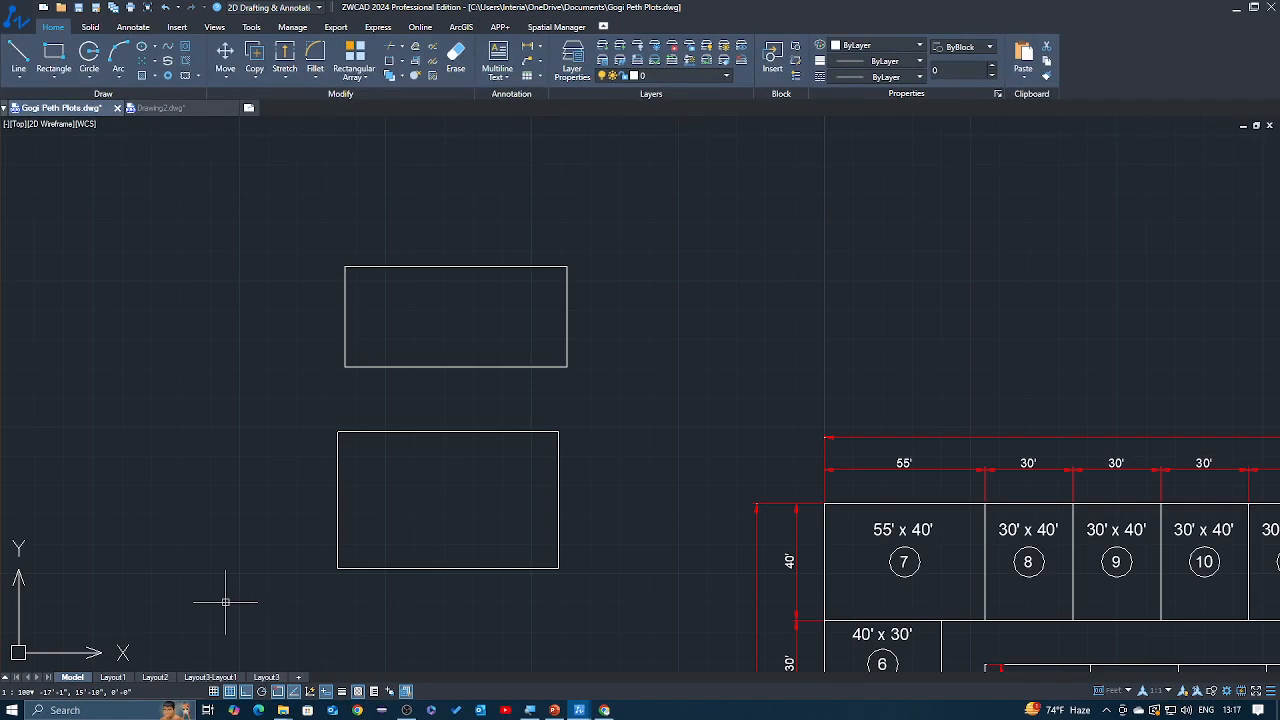
pyautogui.write('u')
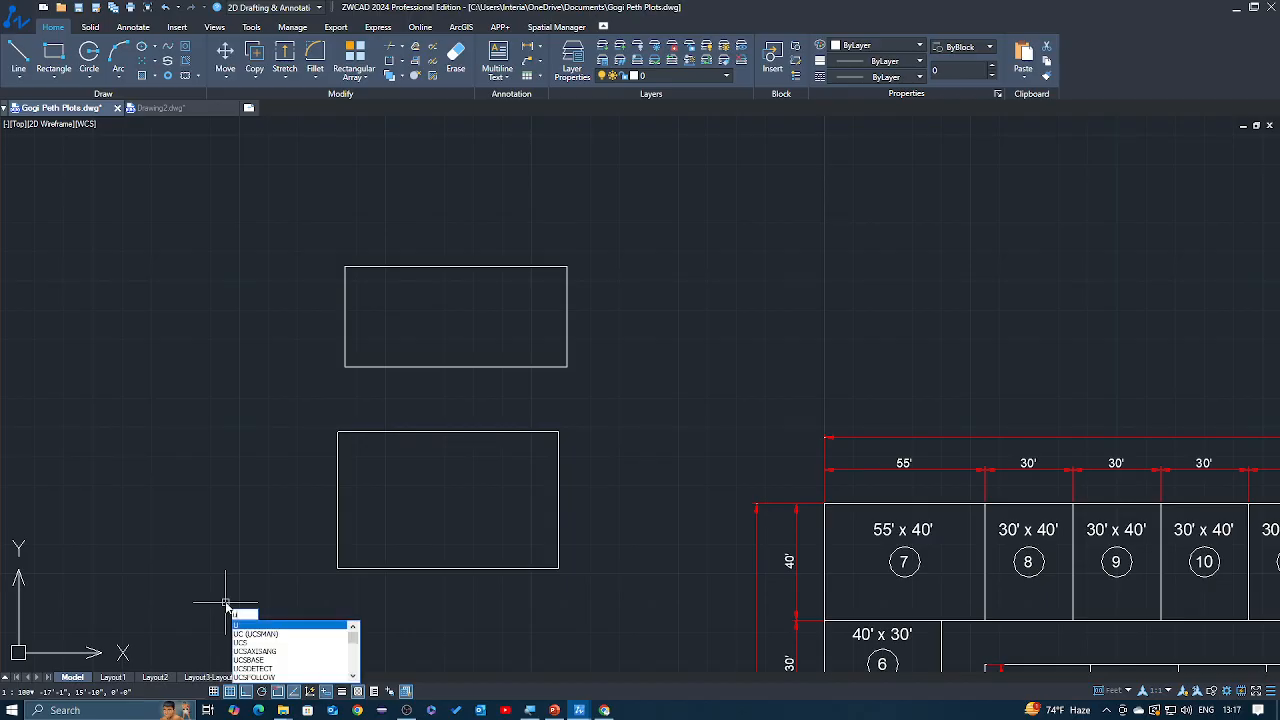
pyautogui.press('Escape')
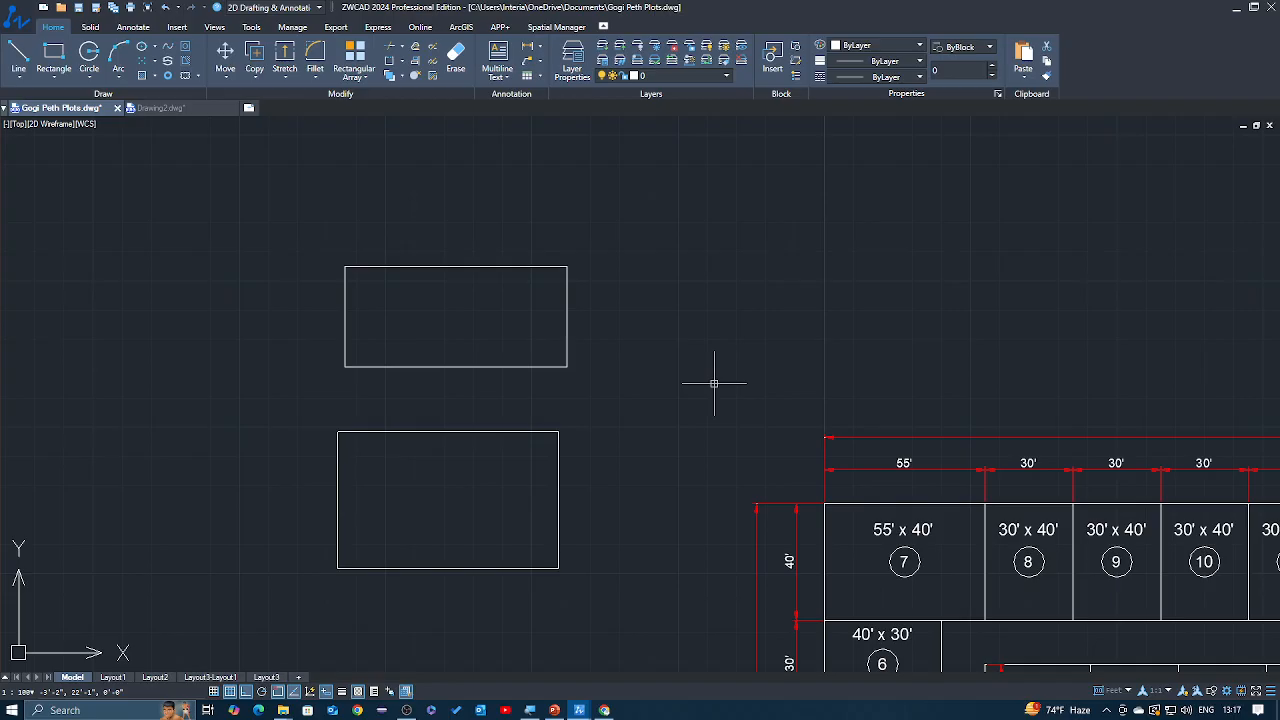
pyautogui.write('u')
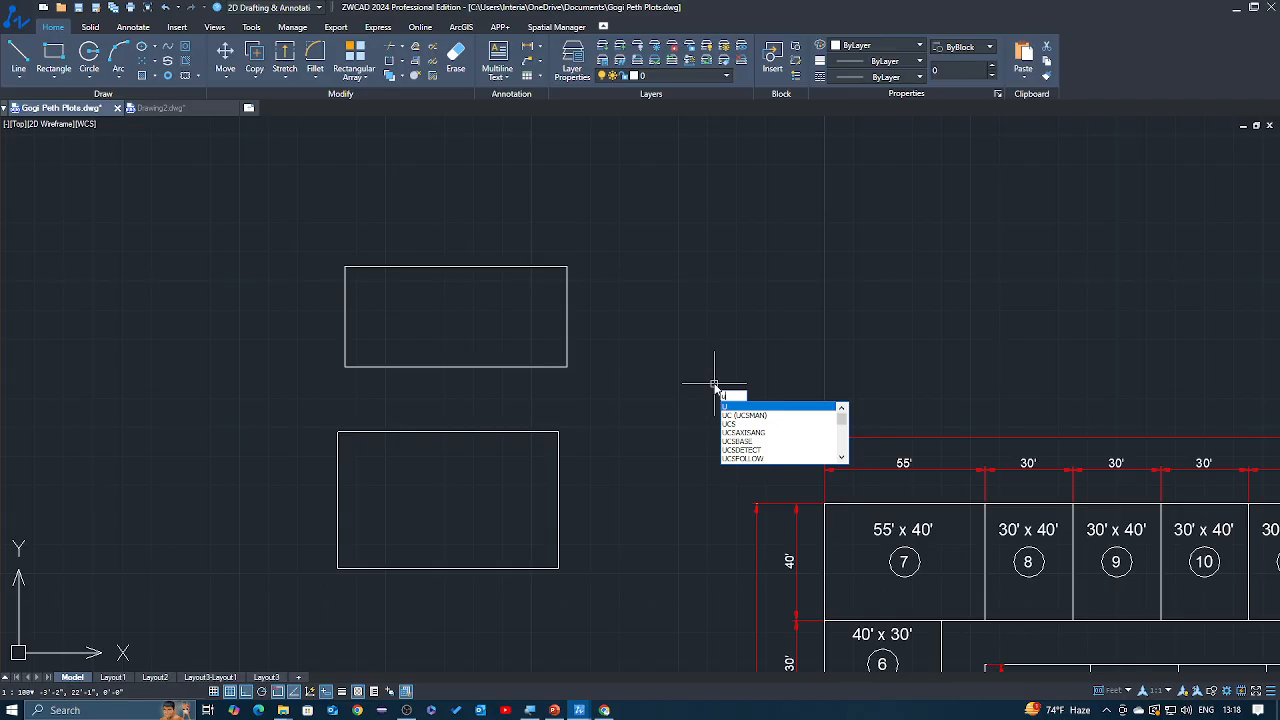
pyautogui.press('Escape')
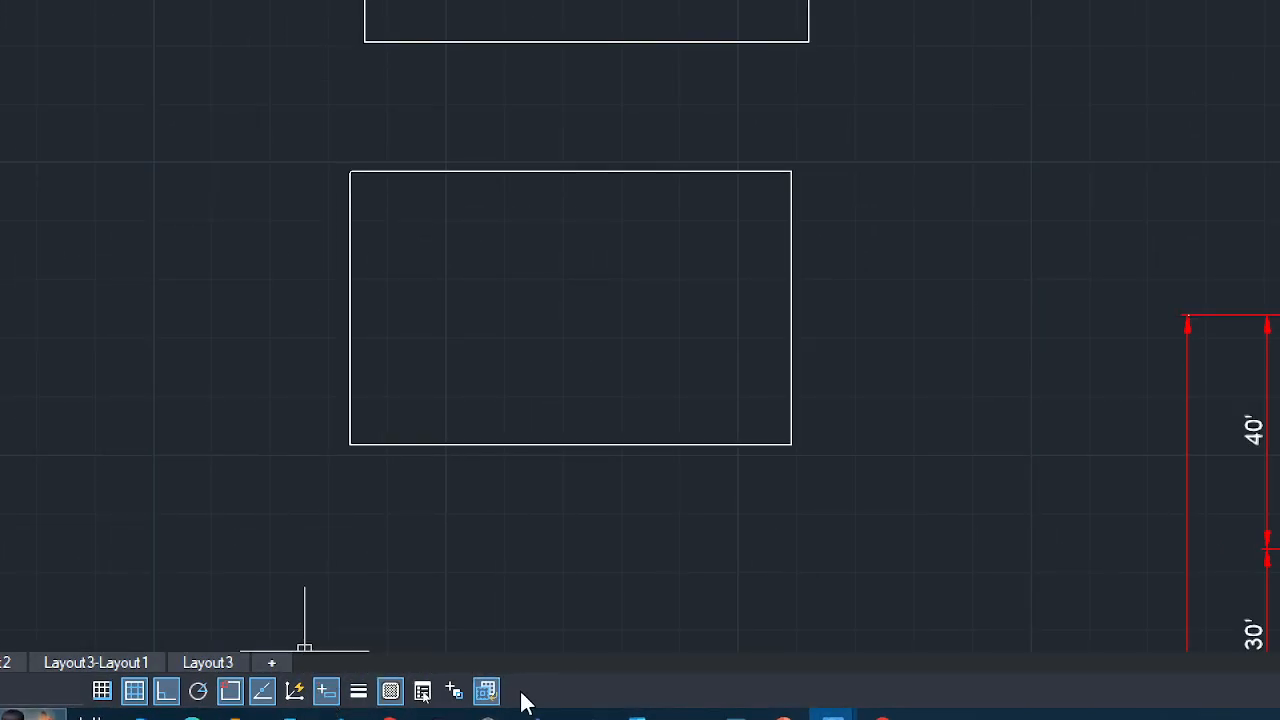
# Test dynamic input by toggling it and entering UN at the cursor, cancel the entry, and turn dynamic input off.
pyautogui.click(328, 691)
pyautogui.click(328, 691)
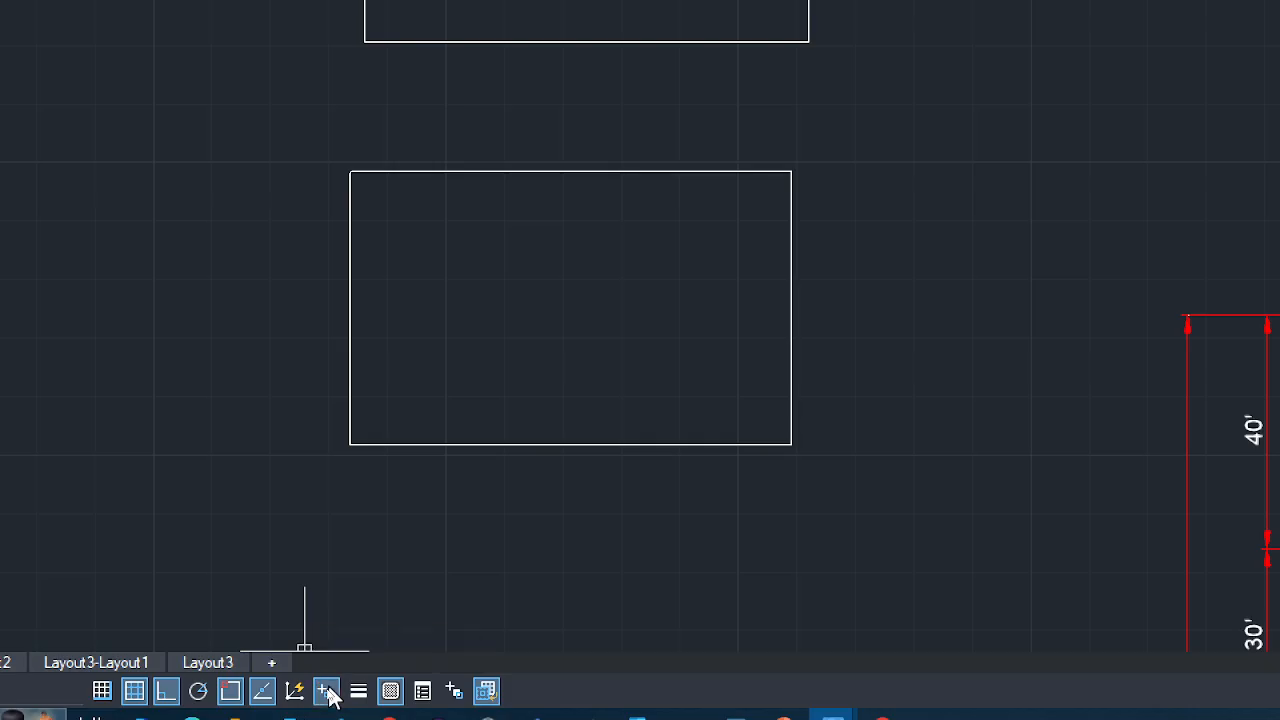
pyautogui.scroll(-4, 486, 457)
pyautogui.moveTo(514, 491); pyautogui.dragTo(512, 516, button='middle')
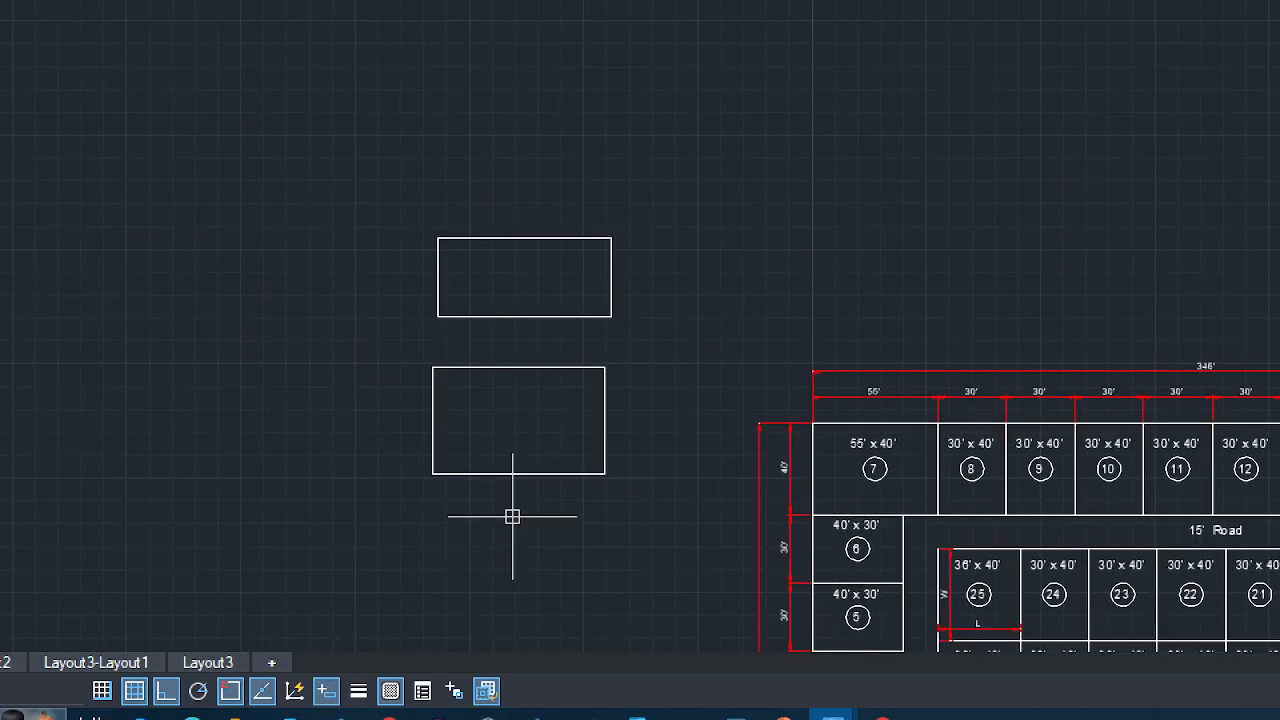
pyautogui.write('un')
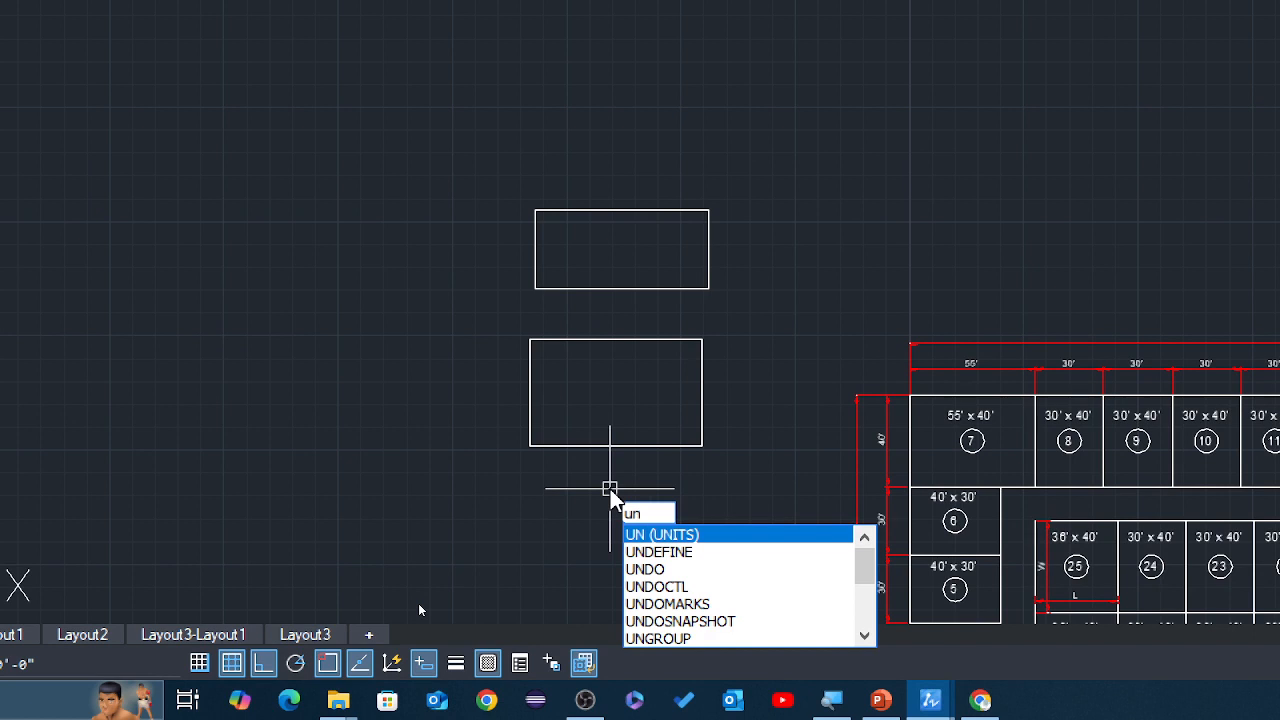
pyautogui.press('Escape')
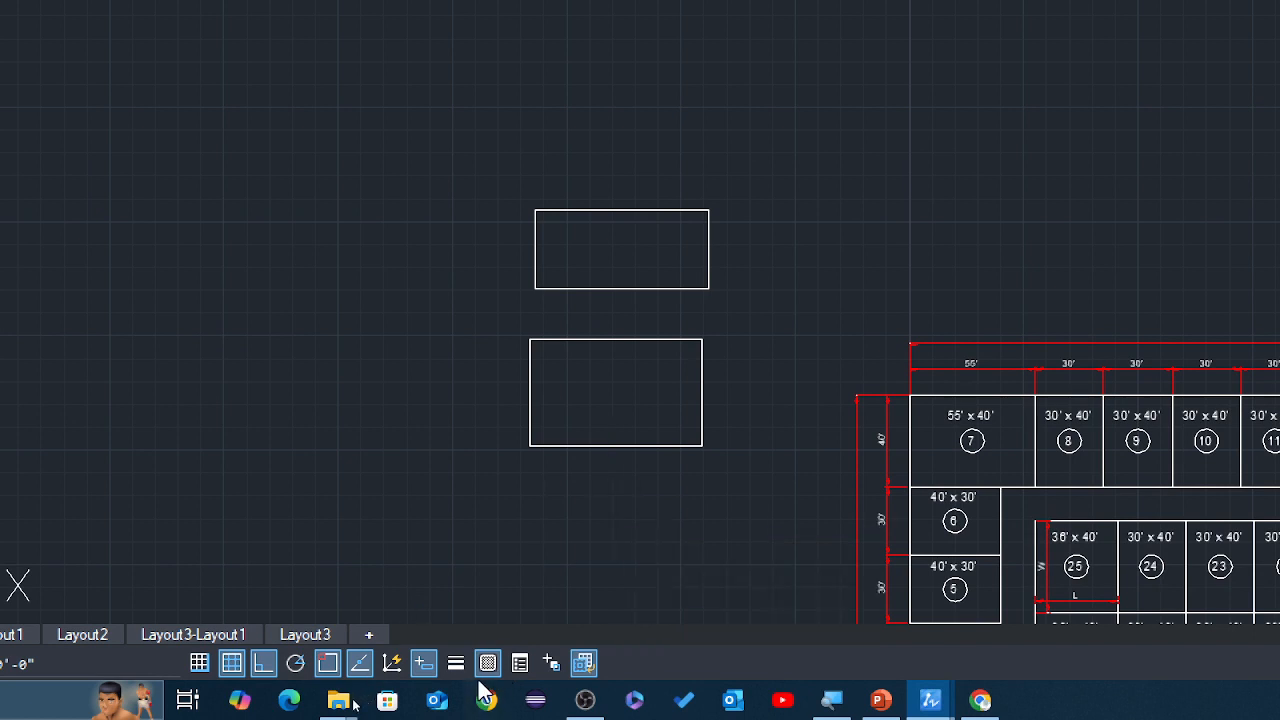
pyautogui.click(426, 662)
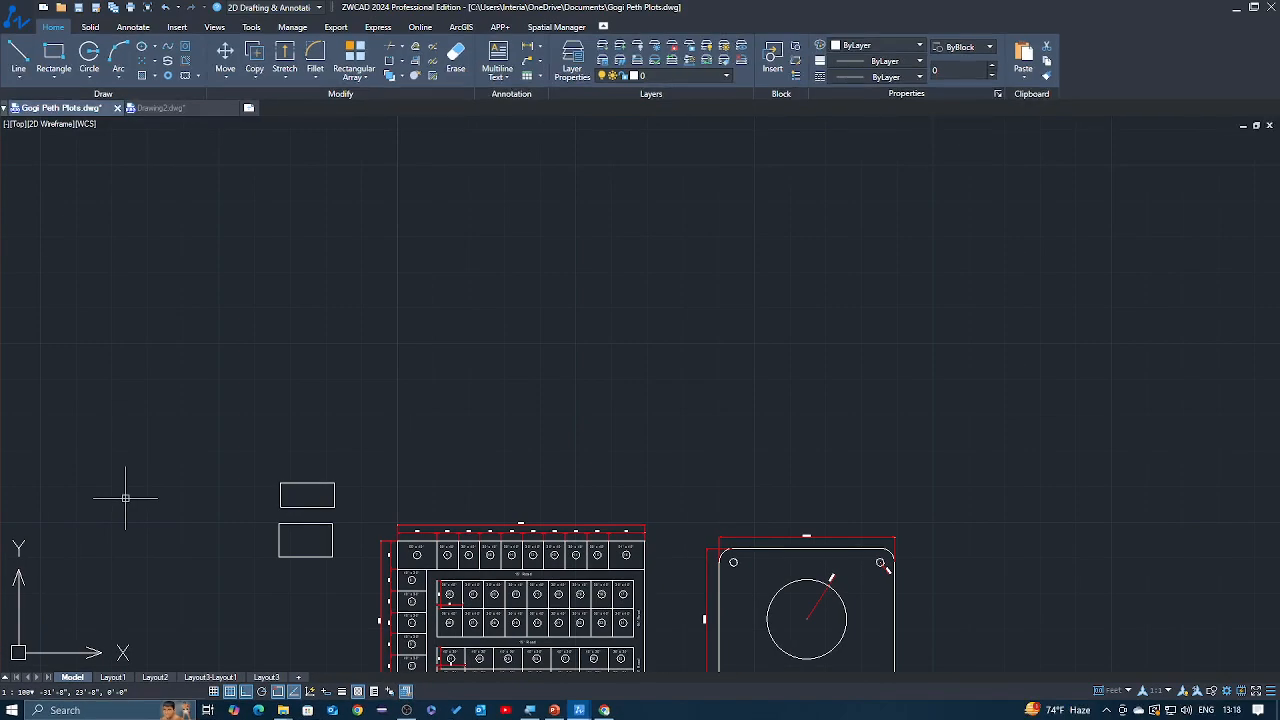
# Run UN twice with dynamic input off to view the Drawing Units dialog, closing it each time without changes.
pyautogui.press('Return')
pyautogui.press('Escape')
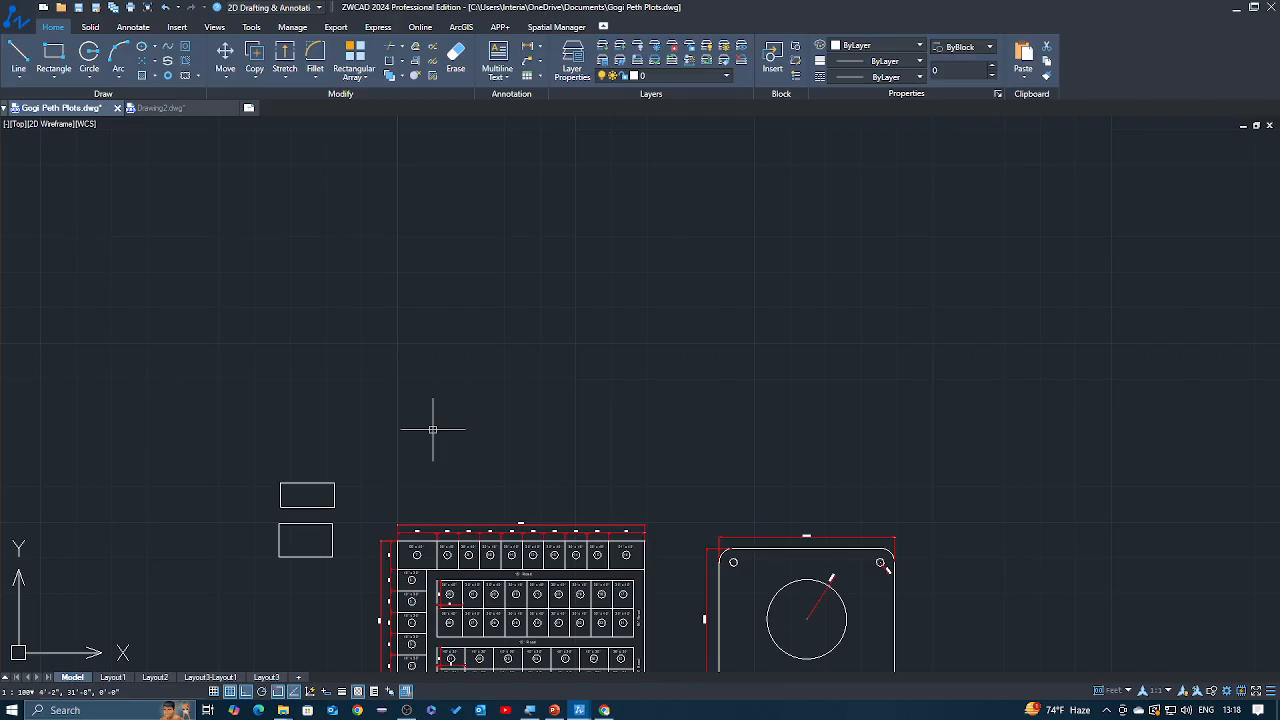
pyautogui.press('Return')
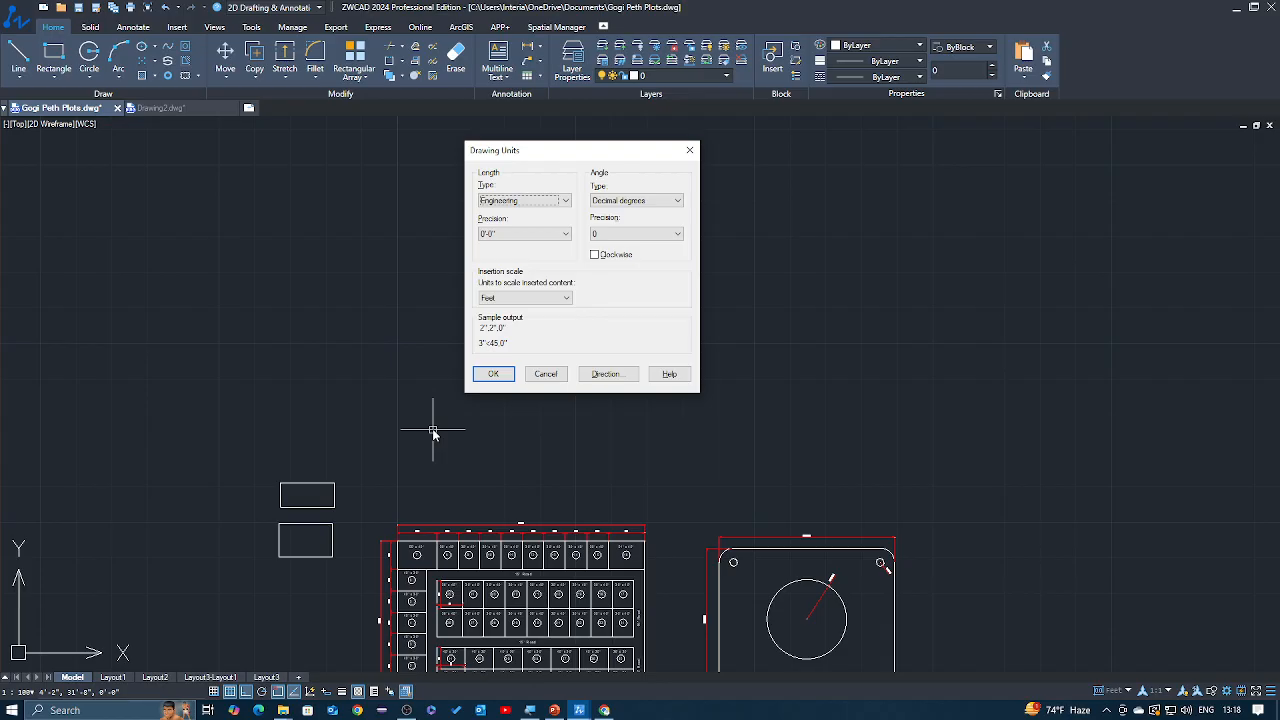
pyautogui.press('Escape')
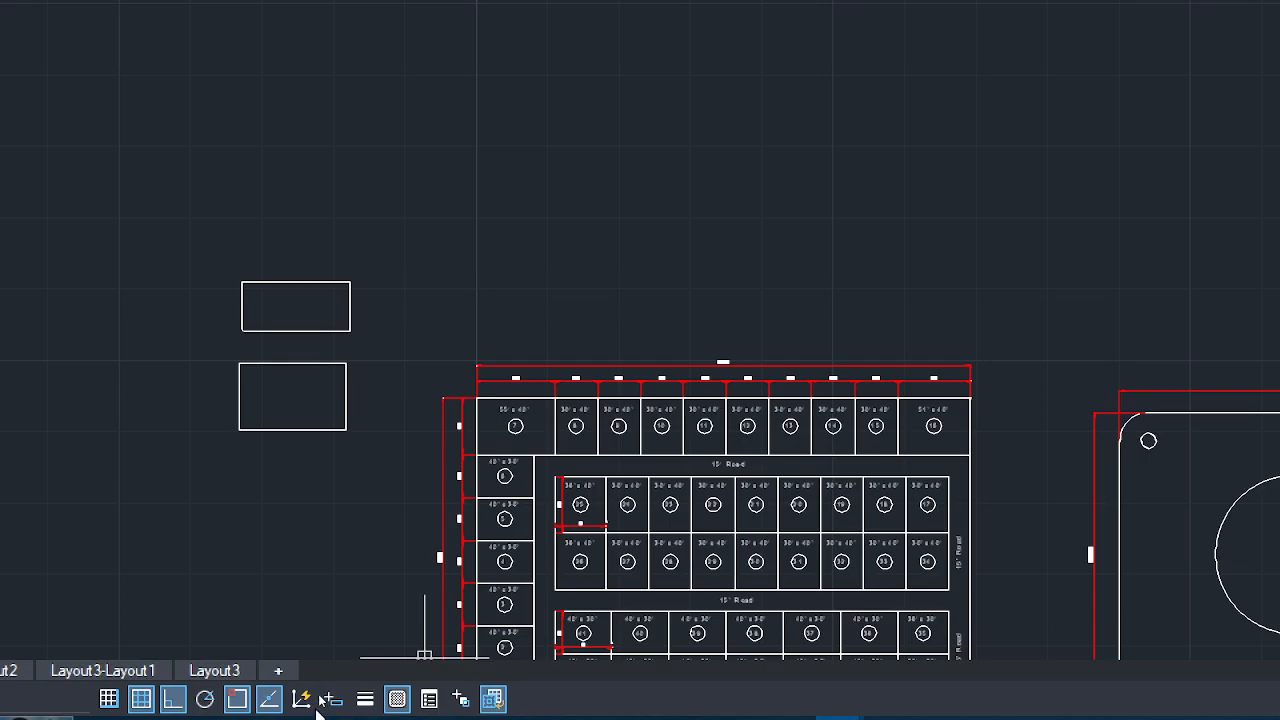
# Turn dynamic input on, run UN (UNITS) at the cursor, and cancel the Drawing Units dialog.
pyautogui.click(330, 699)
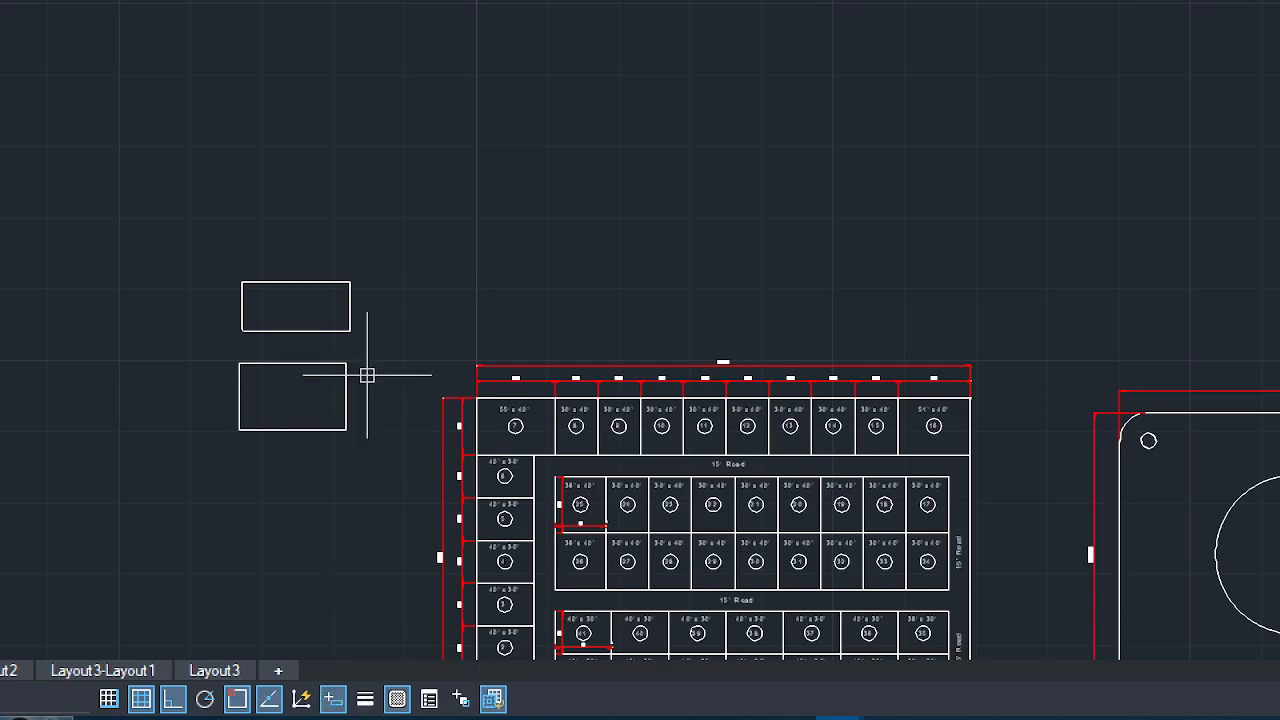
pyautogui.write('un')
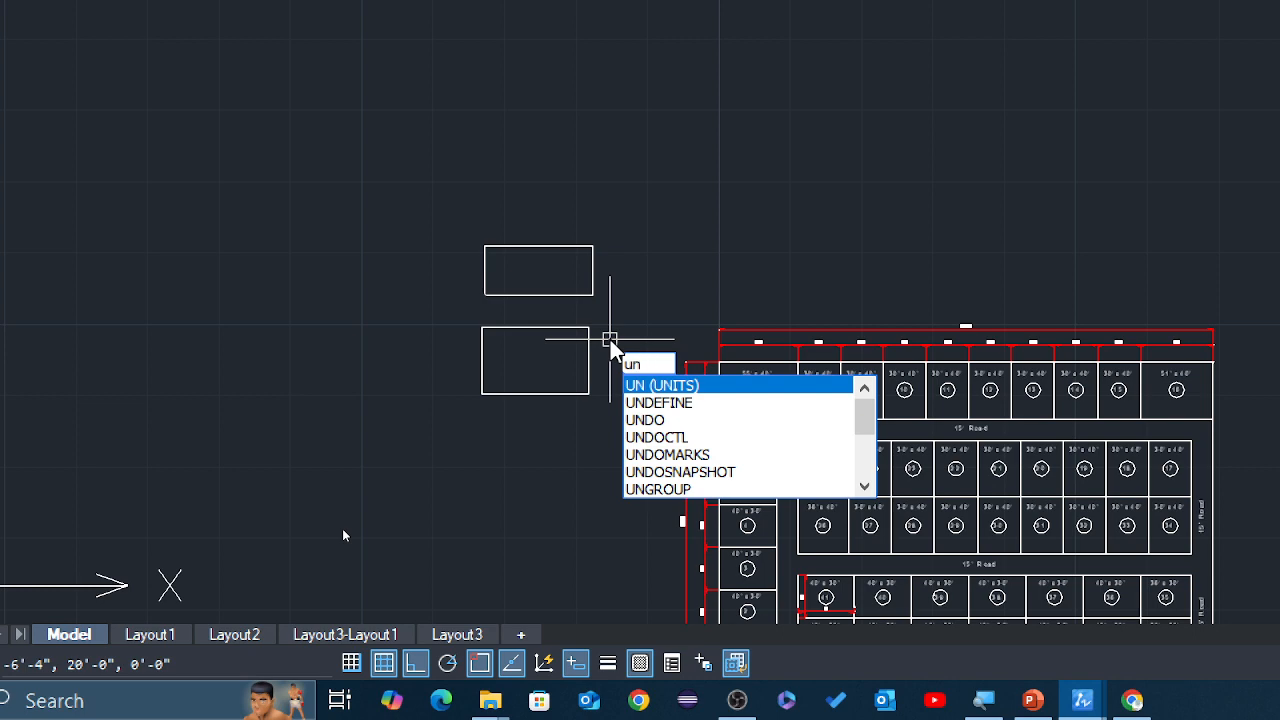
pyautogui.press('Return')
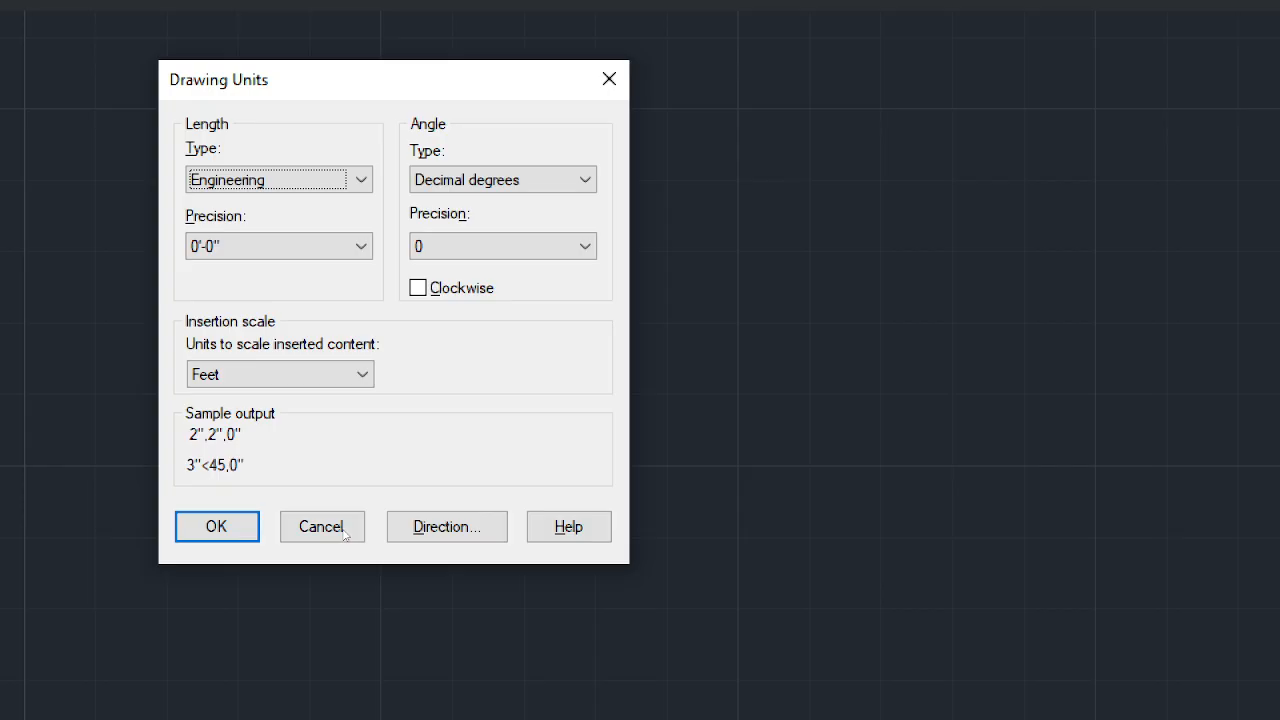
pyautogui.click(344, 535)
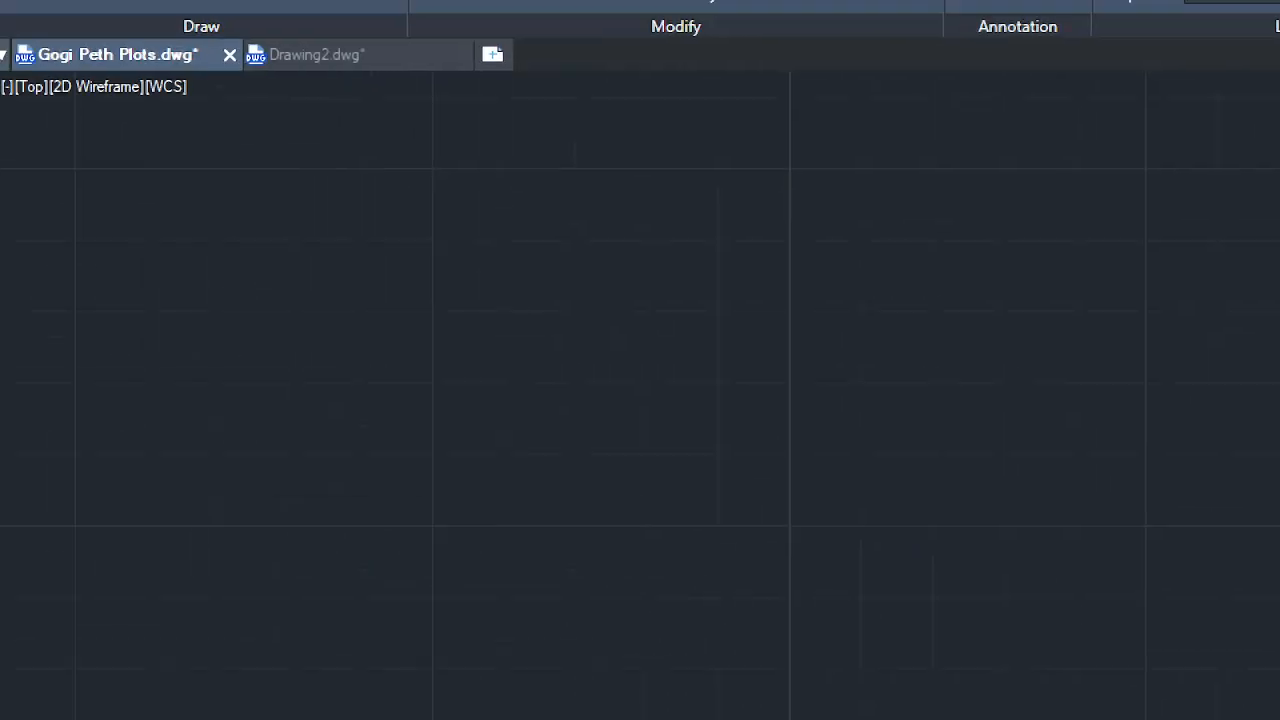
# Restore the hidden command line window with the COMMANDLINE command.
pyautogui.moveTo(282, 573); pyautogui.dragTo(380, 485, button='middle')
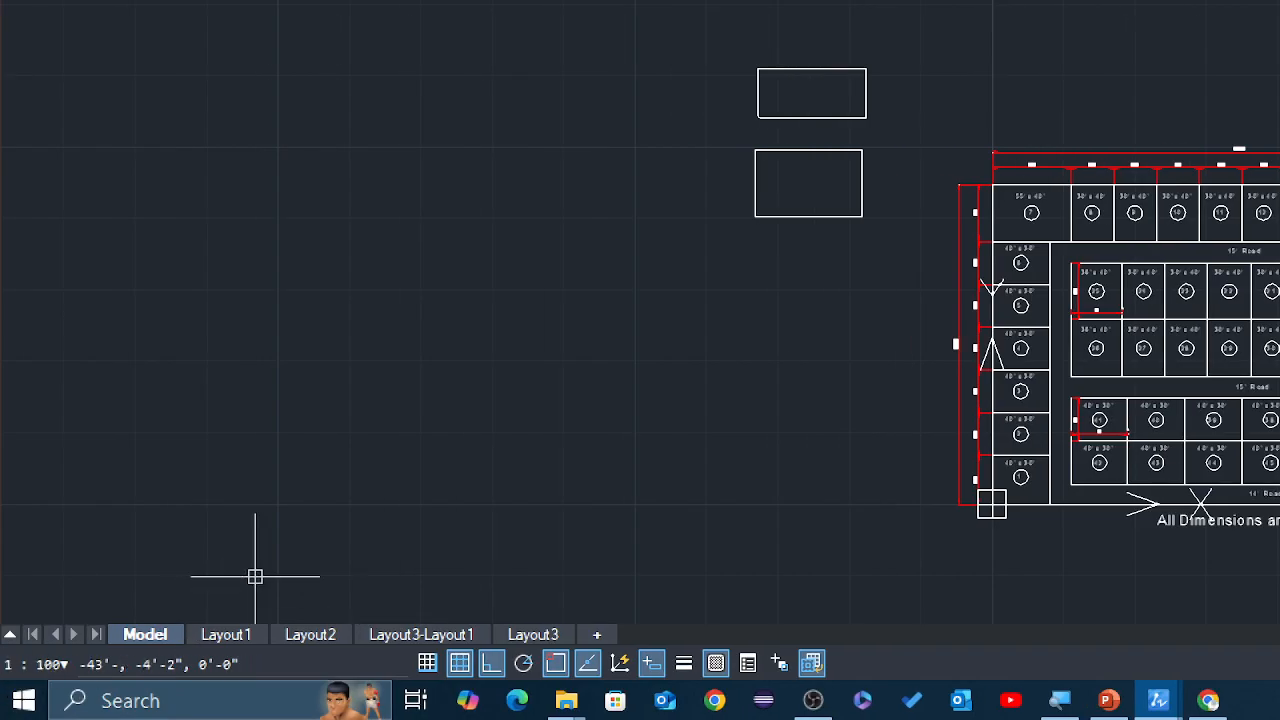
pyautogui.write('com')
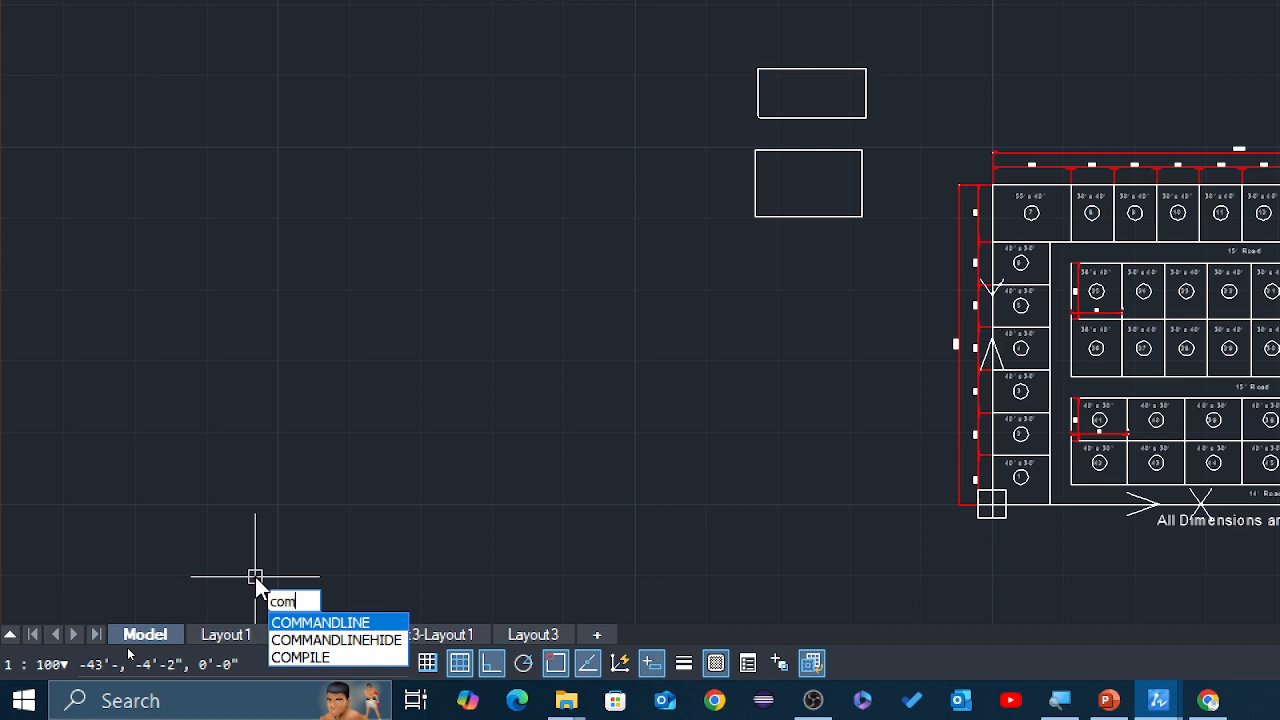
pyautogui.press('Return')
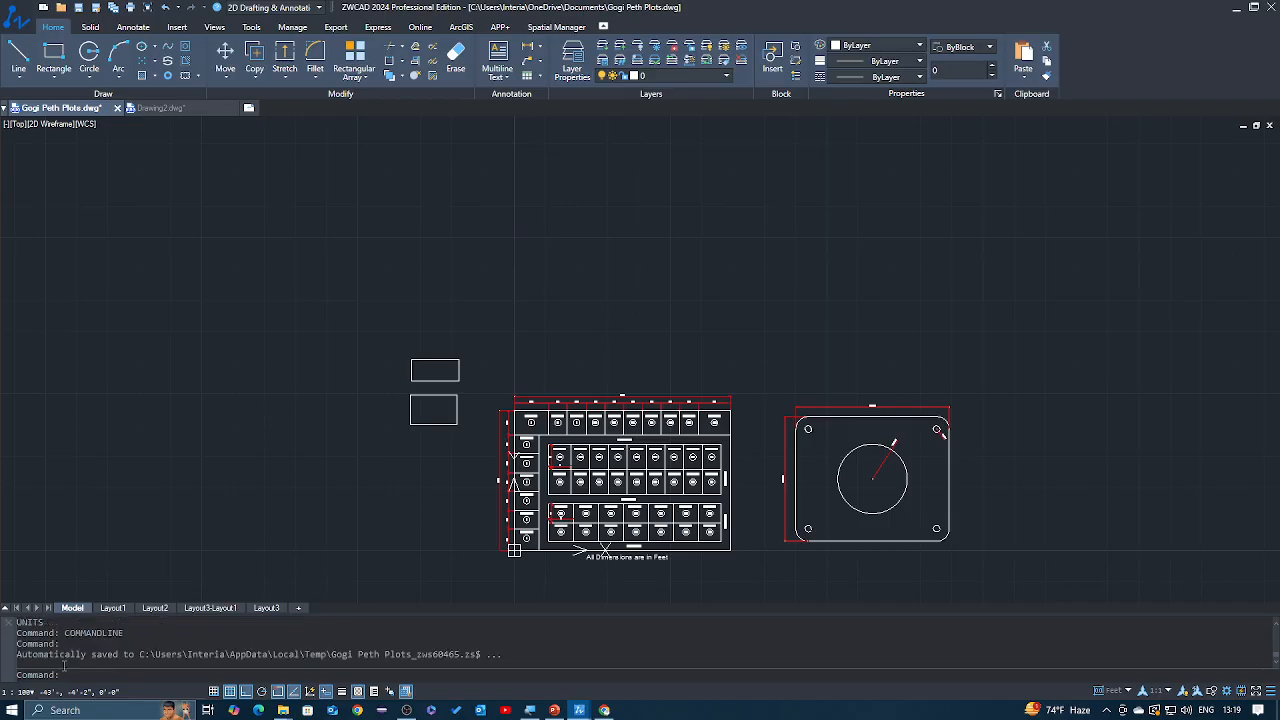
# Hide the command line window by running COMMANDLINEHIDE from the suggestions for COM.
pyautogui.write('co')
pyautogui.press('Escape')
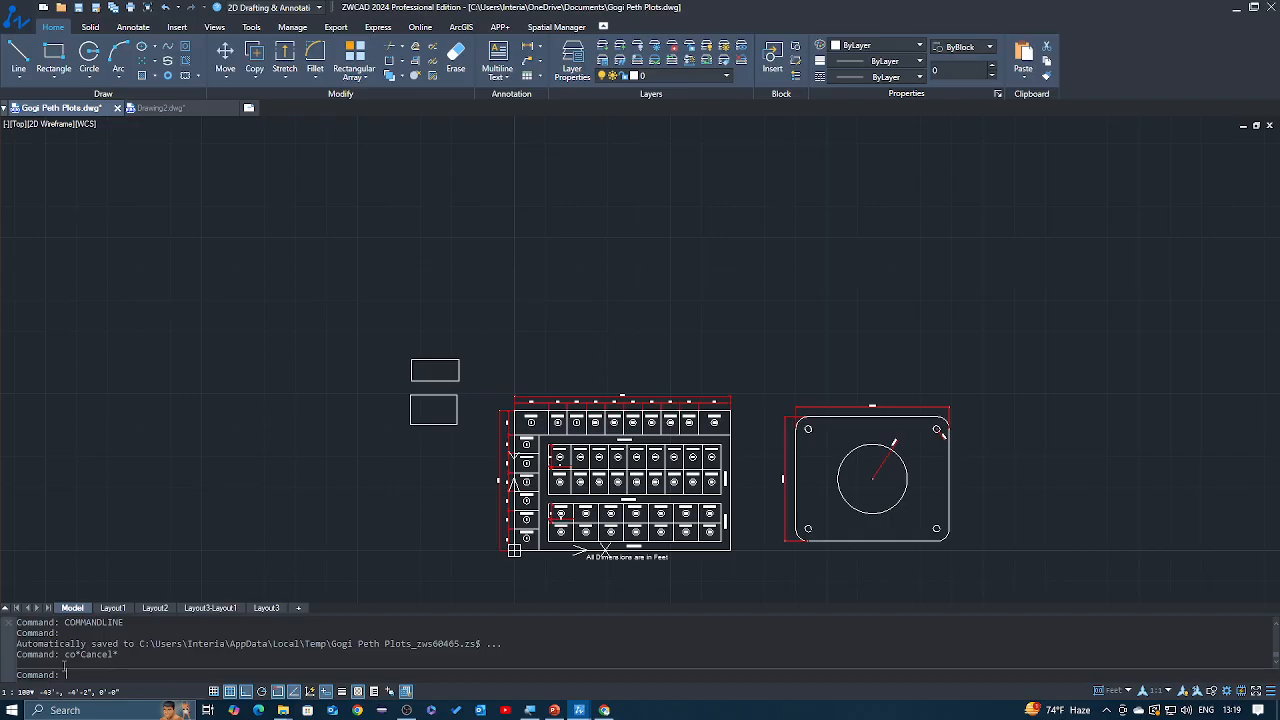
pyautogui.write('com')
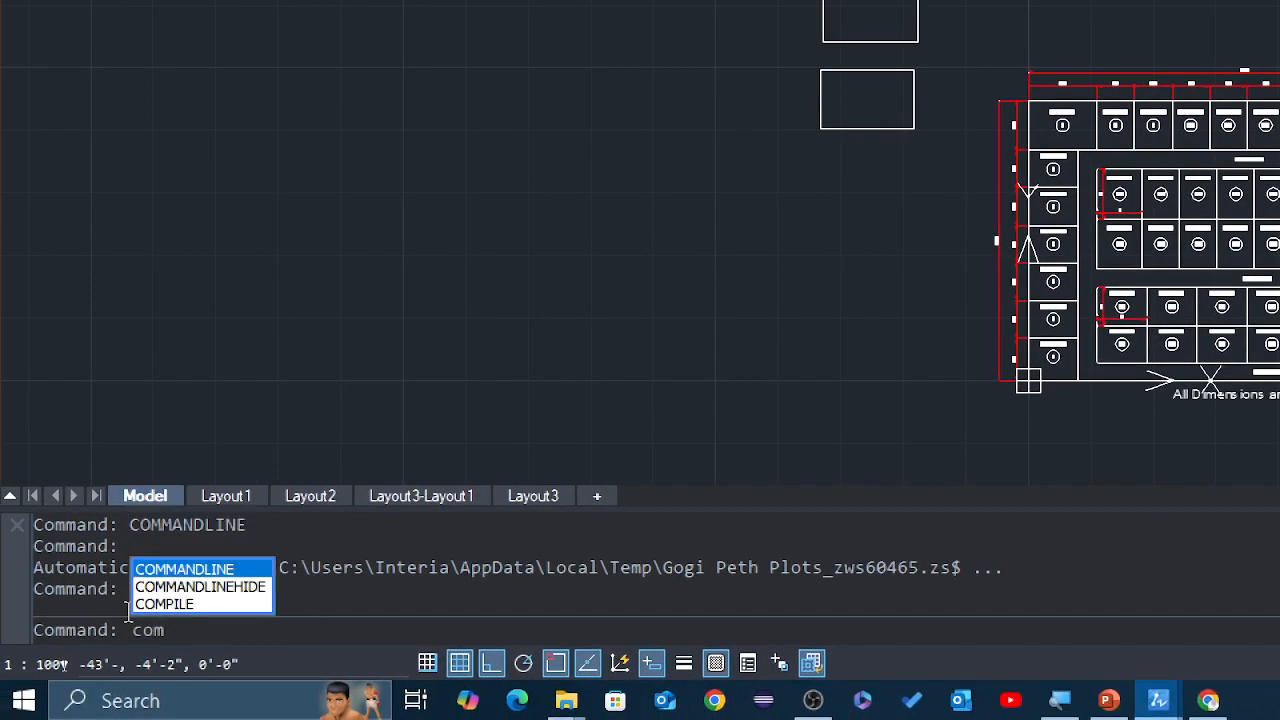
pyautogui.click(196, 591)
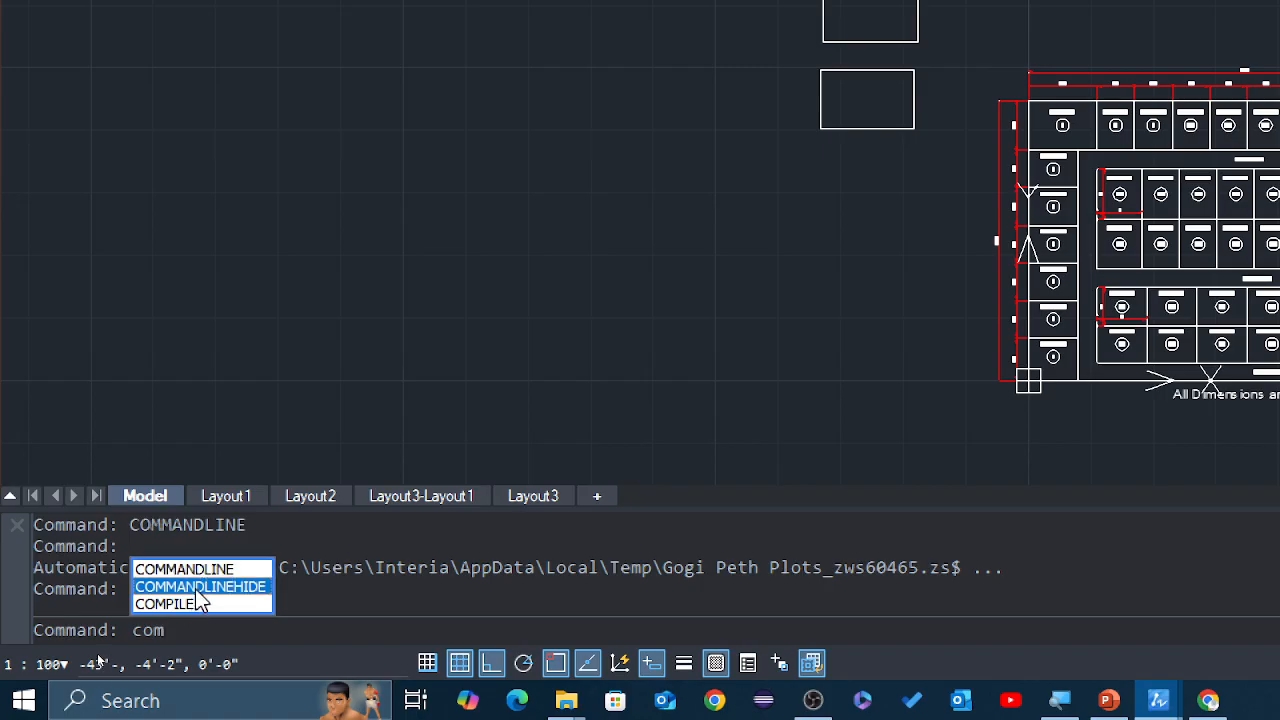
pyautogui.click(197, 588)
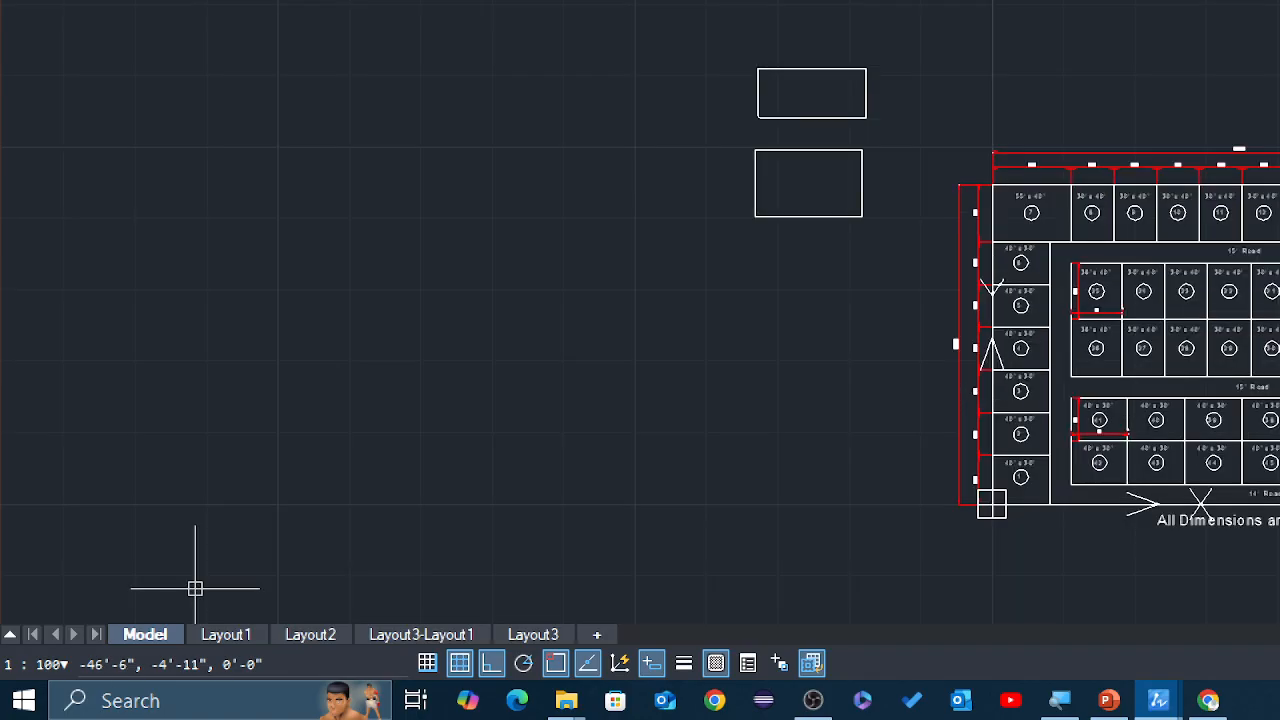
# Bring the command line window back with COMMANDLINE and enlarge it to show more of the command history.
pyautogui.write('com')
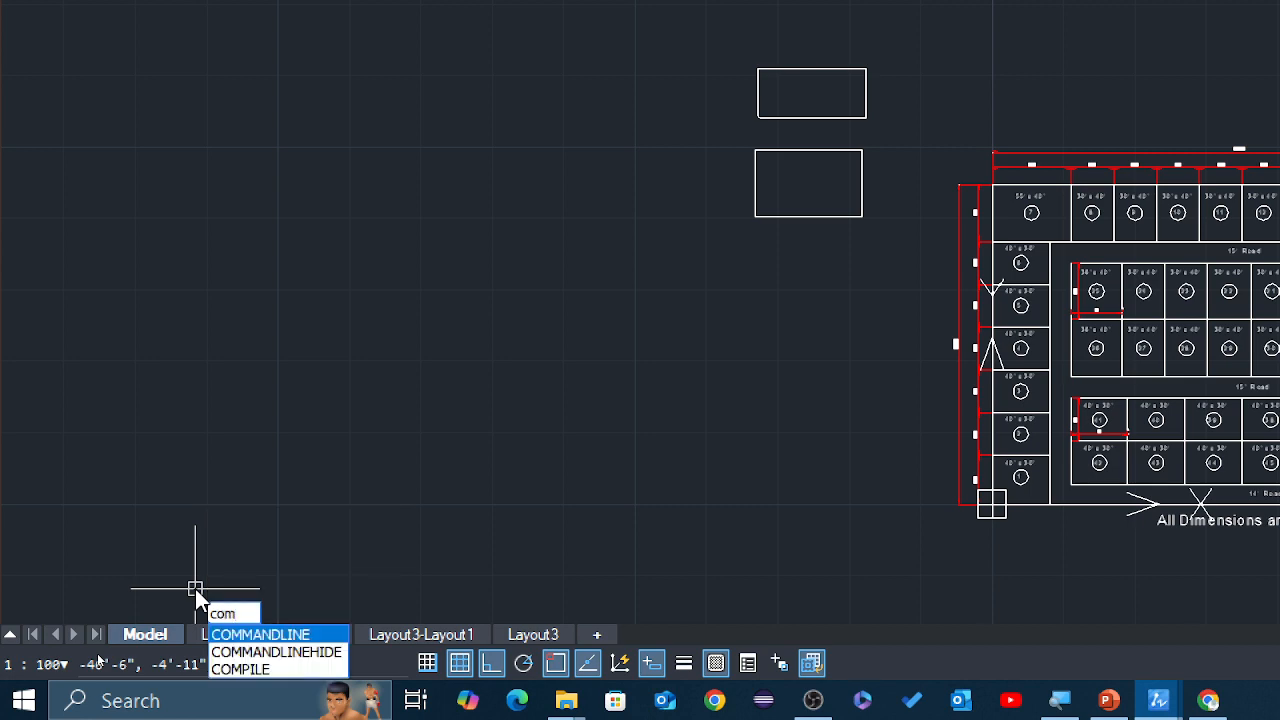
pyautogui.press('Return')
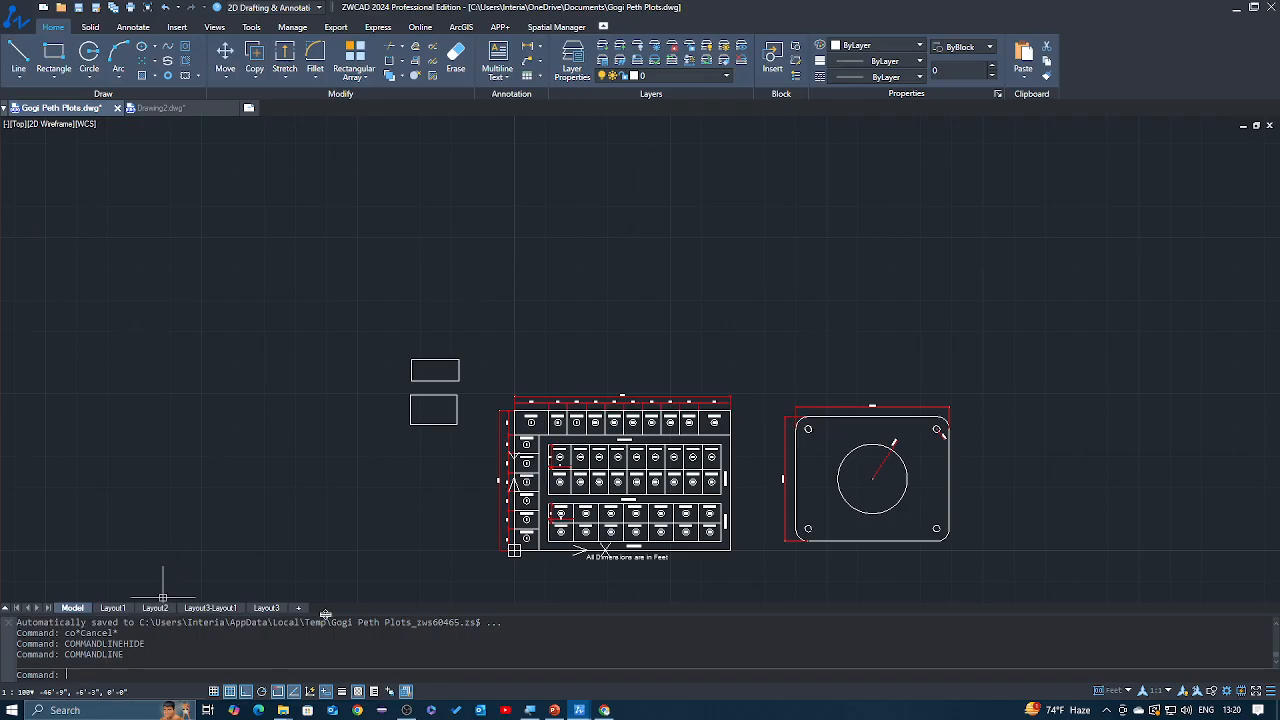
pyautogui.press('F2')
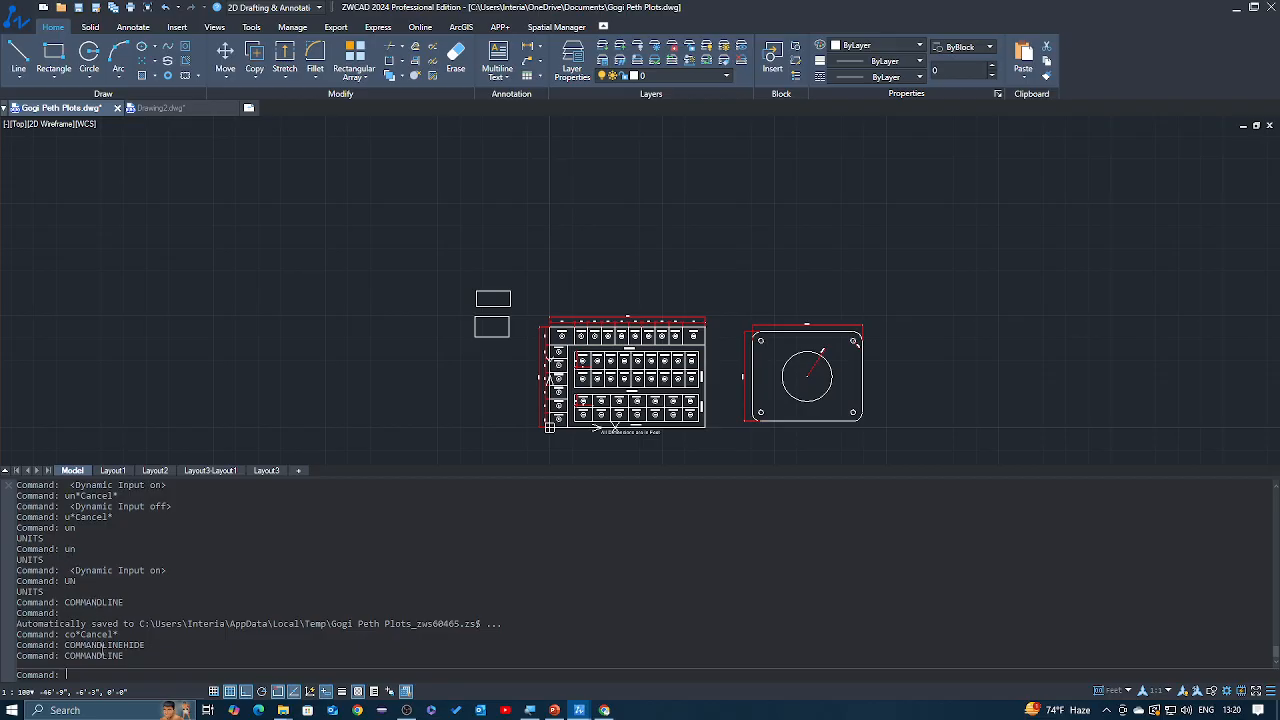
# Examine the earlier entries in the command history, and run COMMANDLINE to return to the latest entries.
pyautogui.scroll(5, 122, 545)
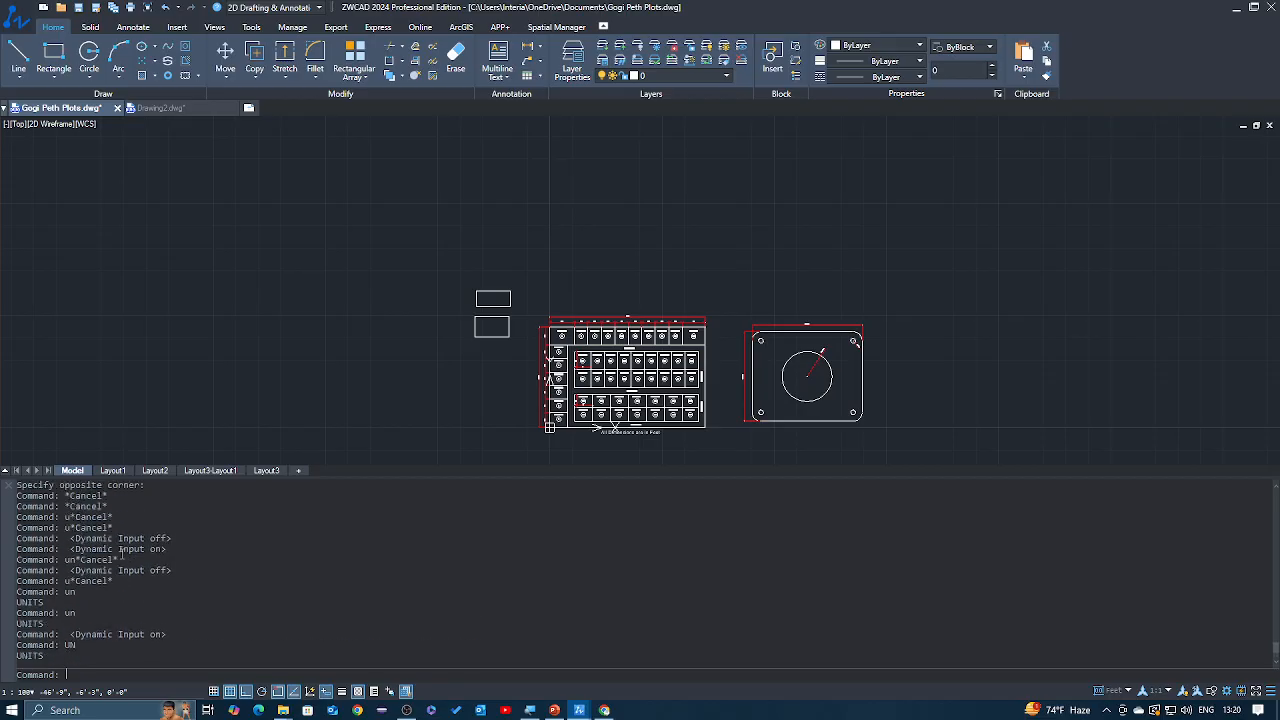
pyautogui.scroll(5, 122, 555)
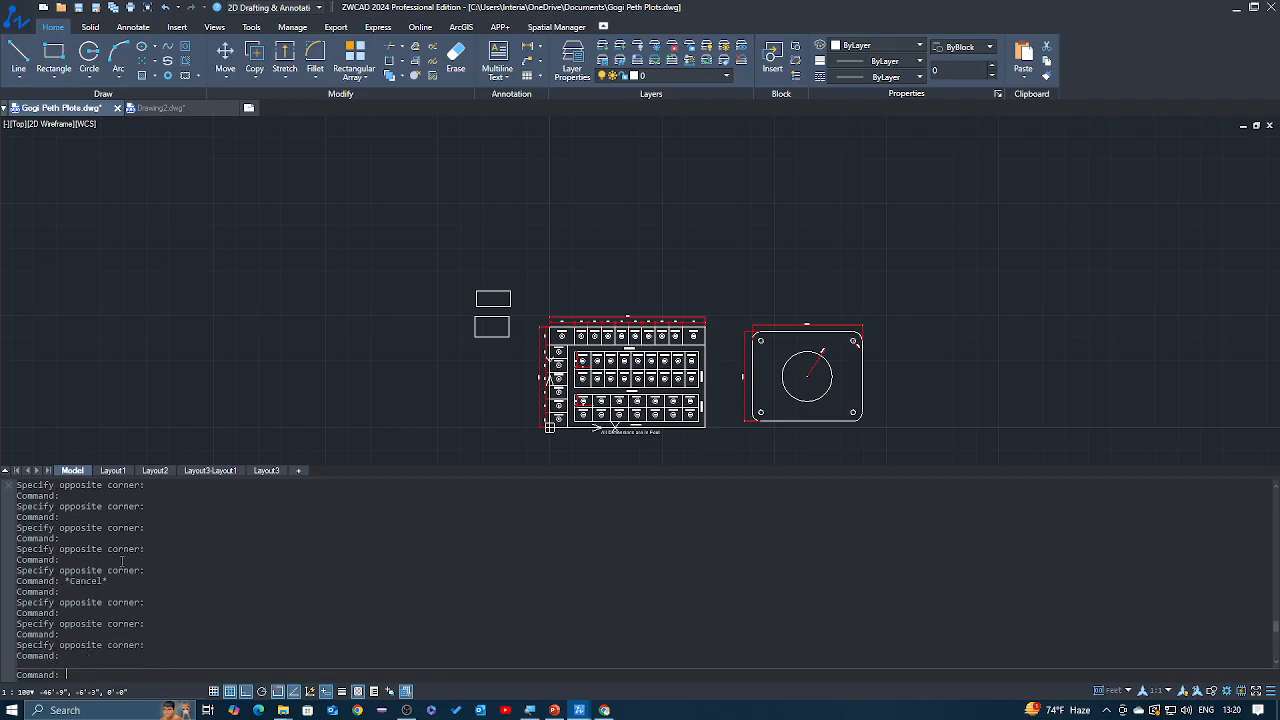
pyautogui.scroll(5, 122, 561)
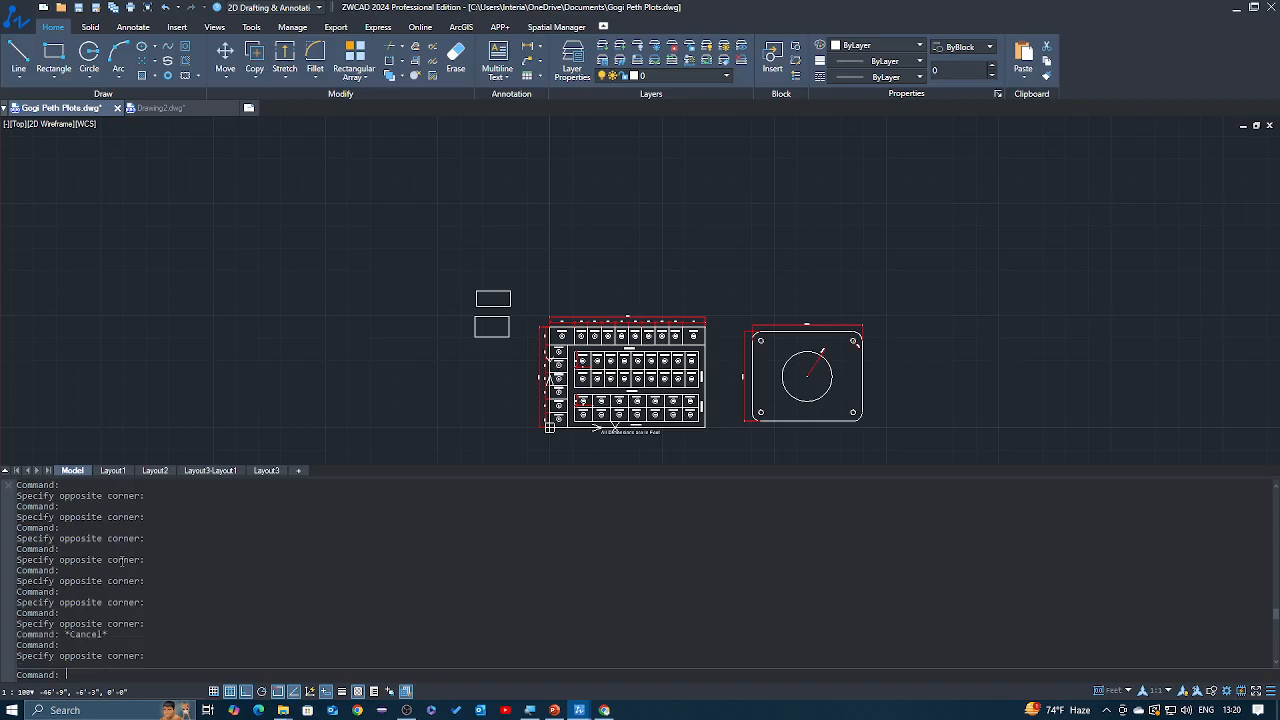
pyautogui.scroll(3, 122, 561)
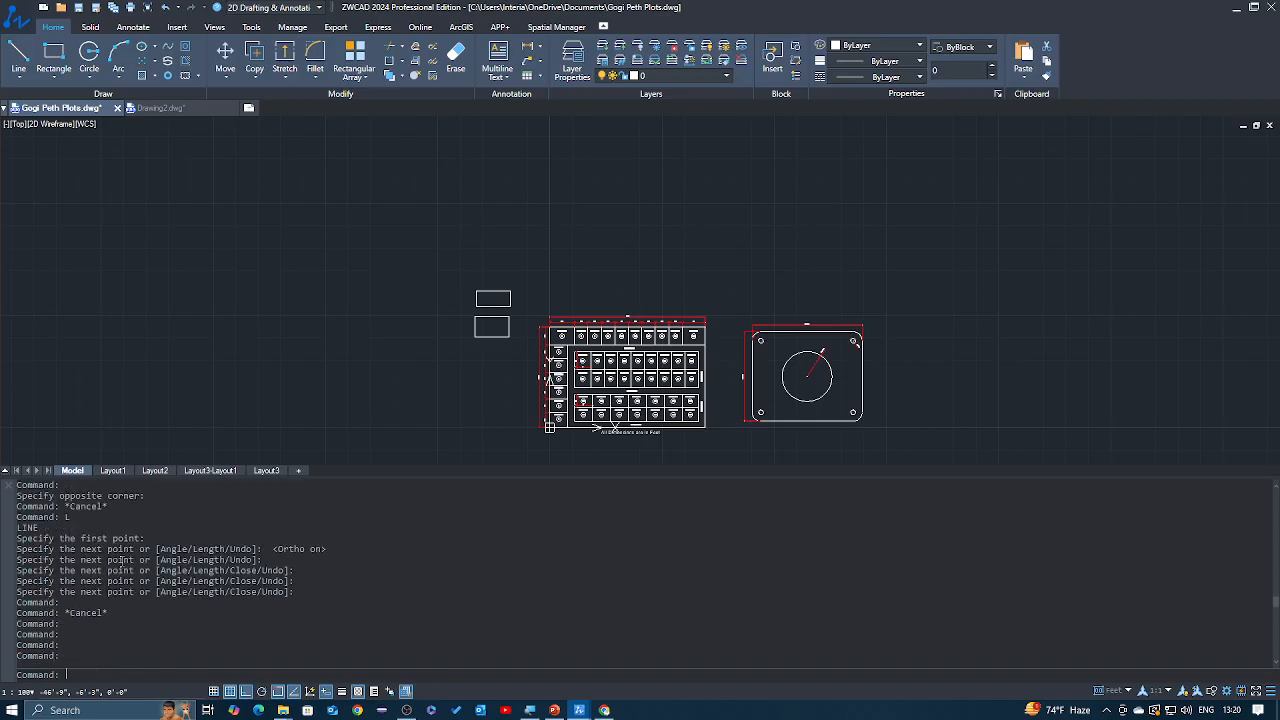
pyautogui.scroll(3, 122, 561)
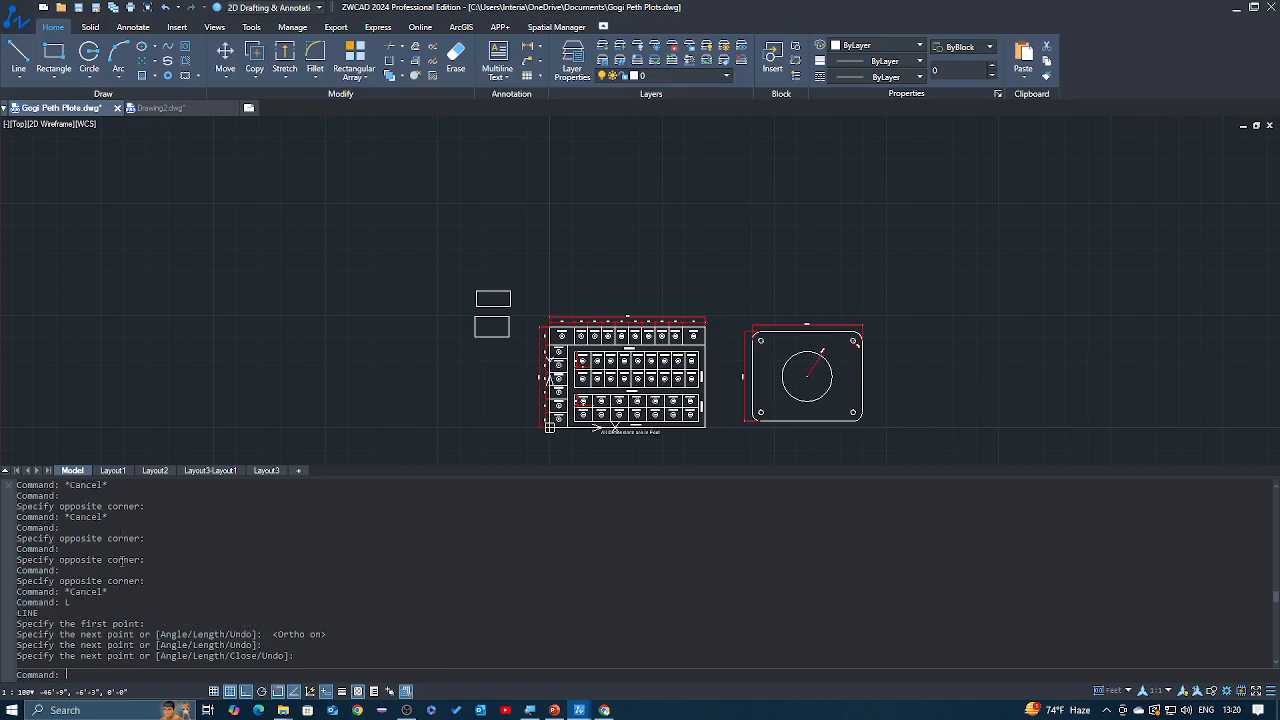
pyautogui.scroll(3, 122, 561)
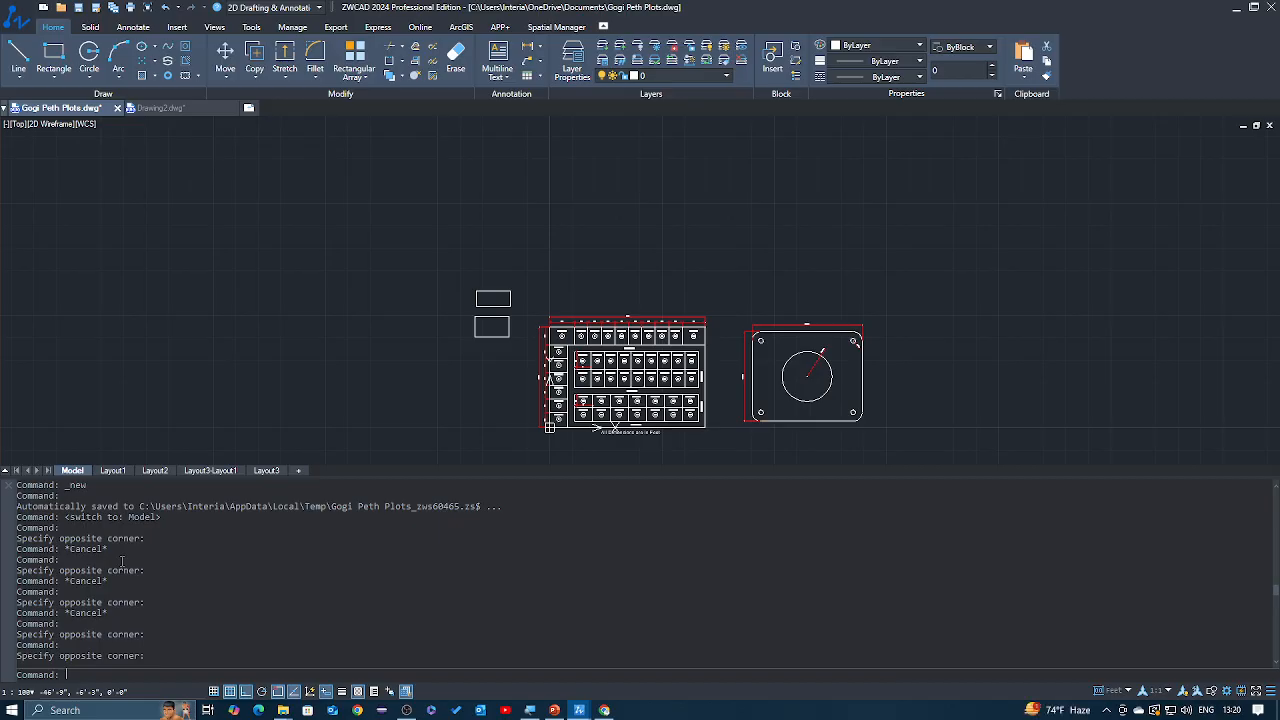
pyautogui.write('com')
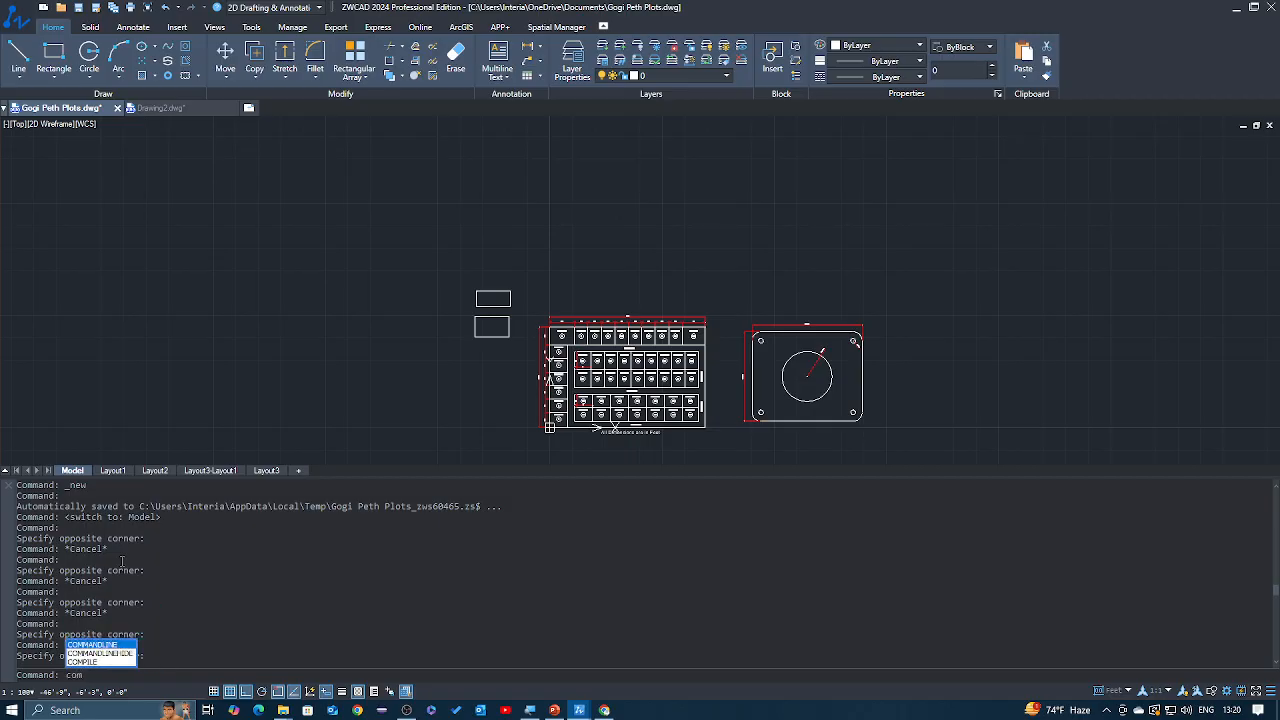
pyautogui.press('Return')
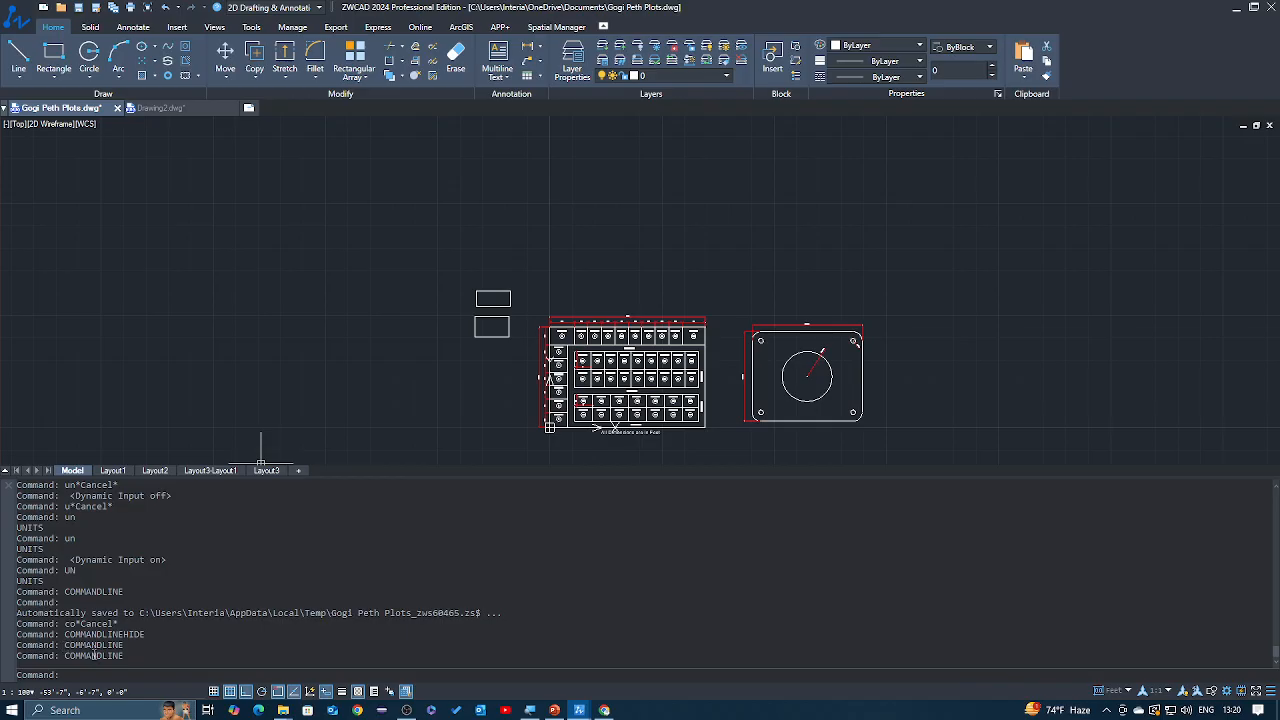
# Highlight the recent entries in the command history, clear the highlight, and shrink the command line window to a few lines.
pyautogui.moveTo(124, 652); pyautogui.dragTo(14, 628)
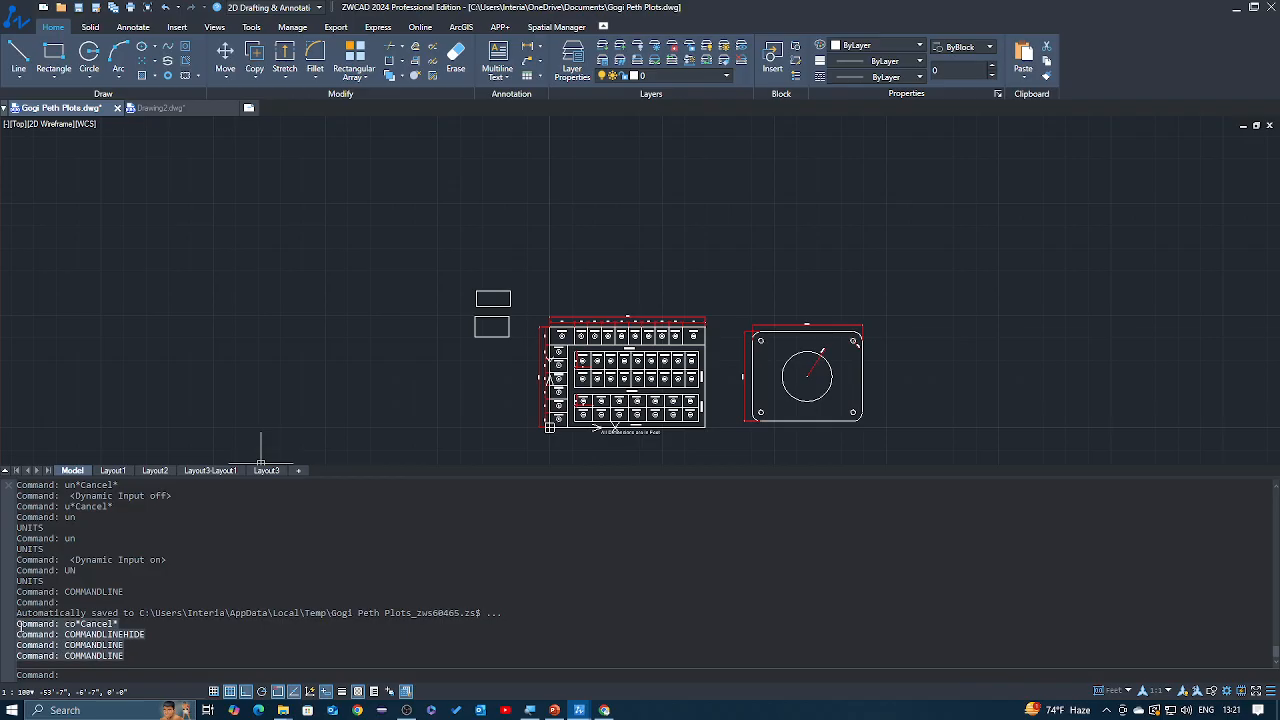
pyautogui.click(148, 655)
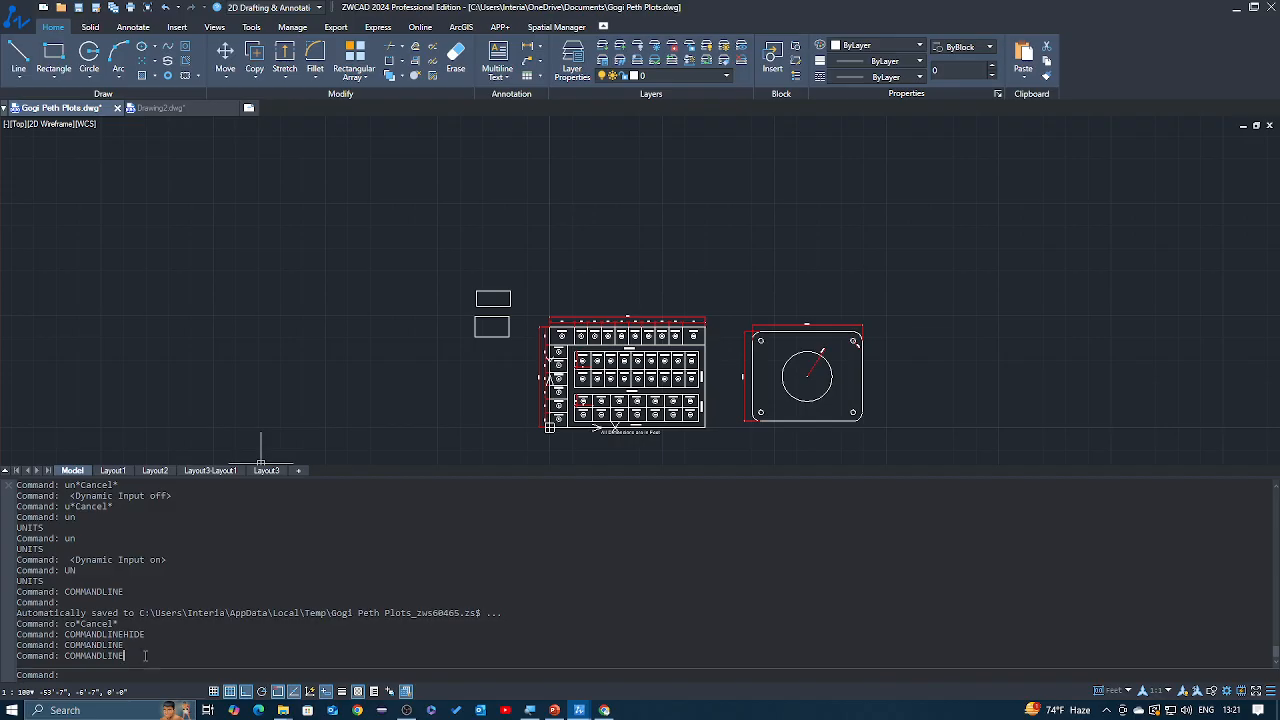
pyautogui.moveTo(148, 655); pyautogui.dragTo(20, 486)
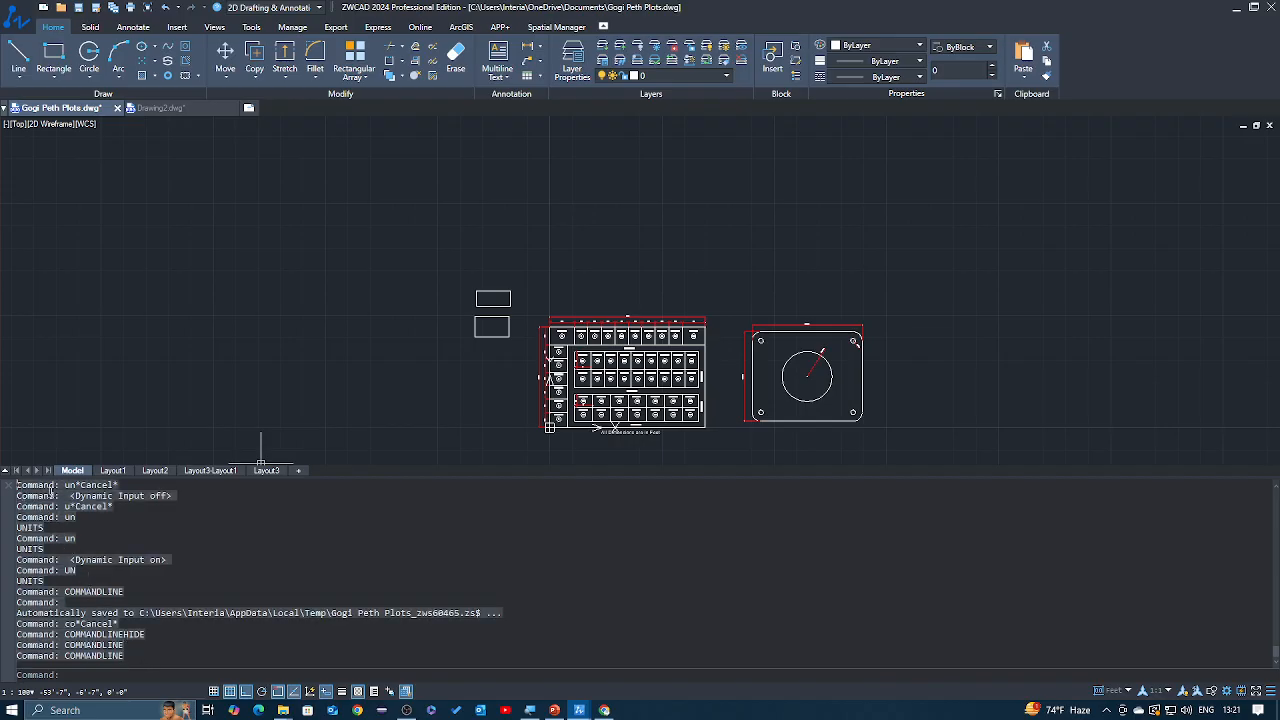
pyautogui.click(195, 446)
pyautogui.click(165, 372)
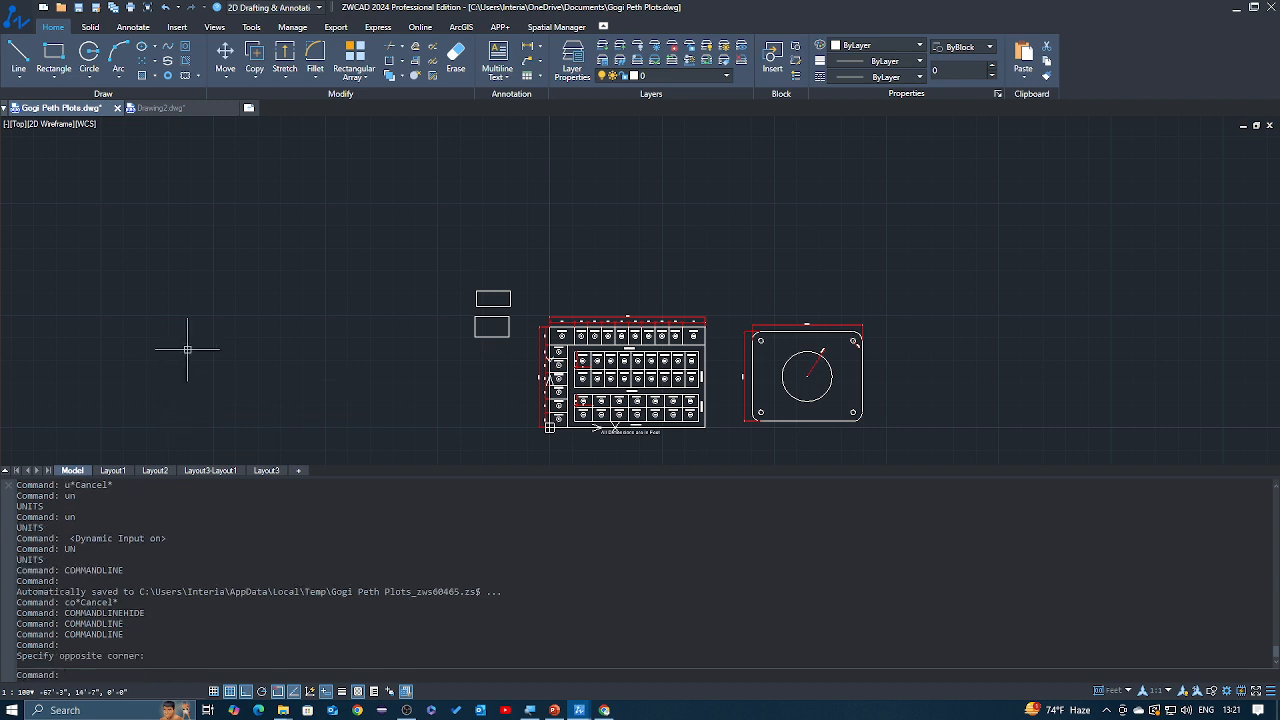
pyautogui.moveTo(338, 478)
pyautogui.mouseDown()
pyautogui.moveTo(331, 640)
pyautogui.moveTo(331, 624)
pyautogui.mouseUp()
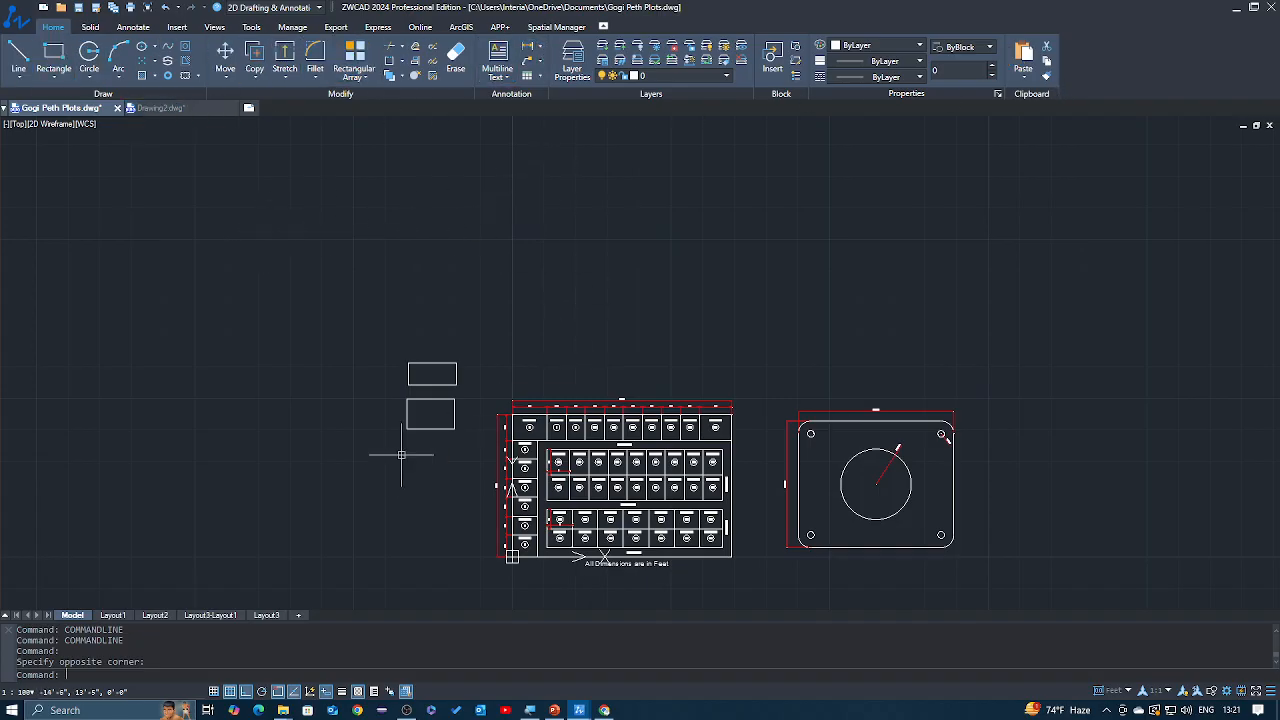
# View the Layout3-Layout1 sheet and switch to the Layout3 sheet.
pyautogui.click(212, 615)
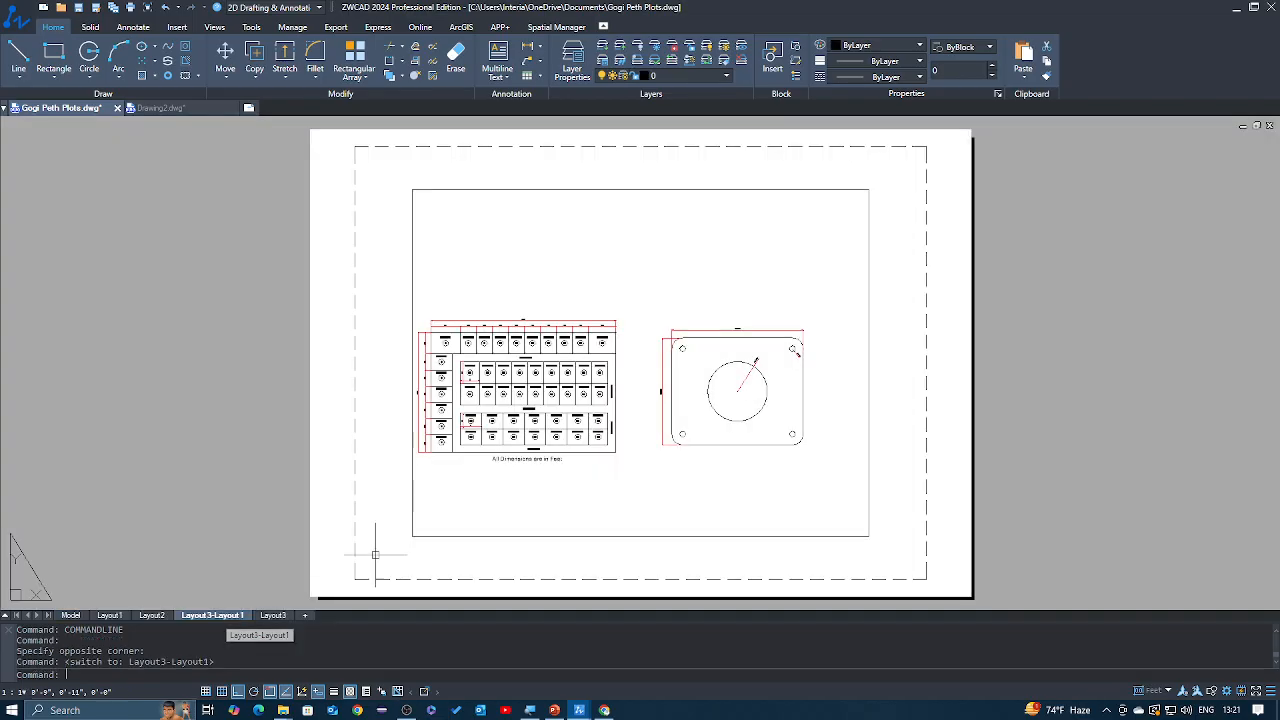
pyautogui.click(276, 615)
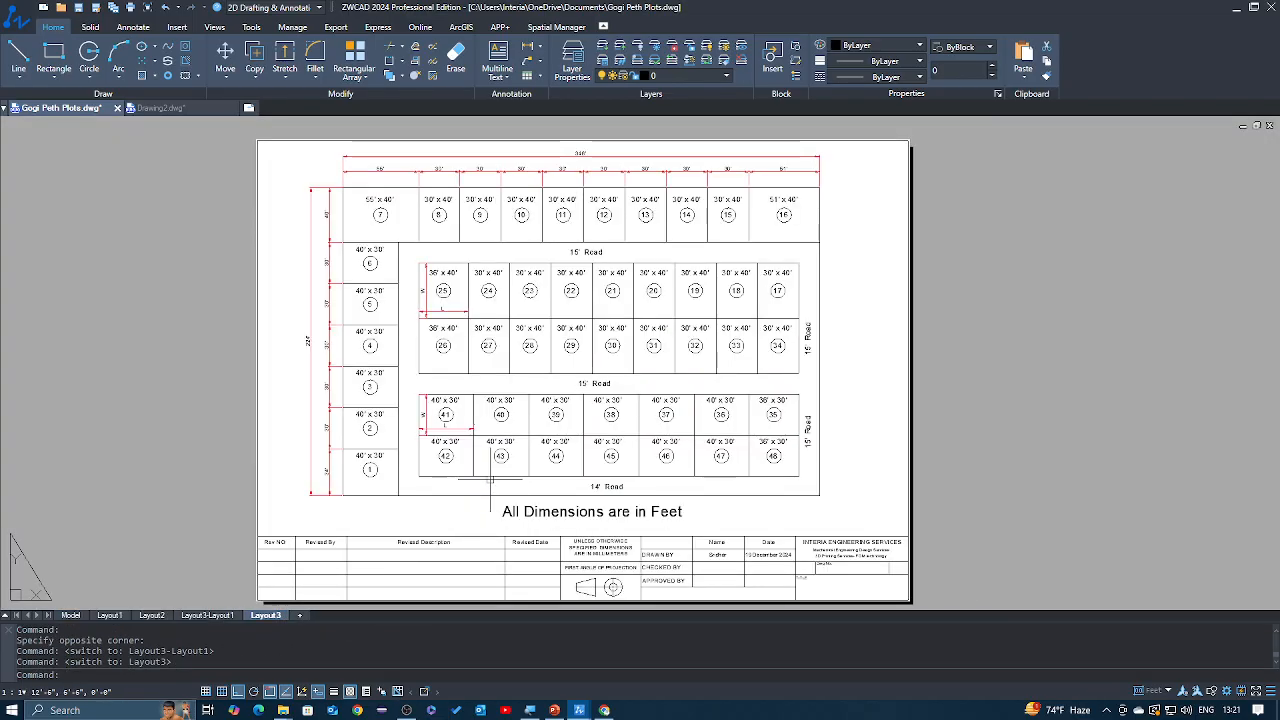